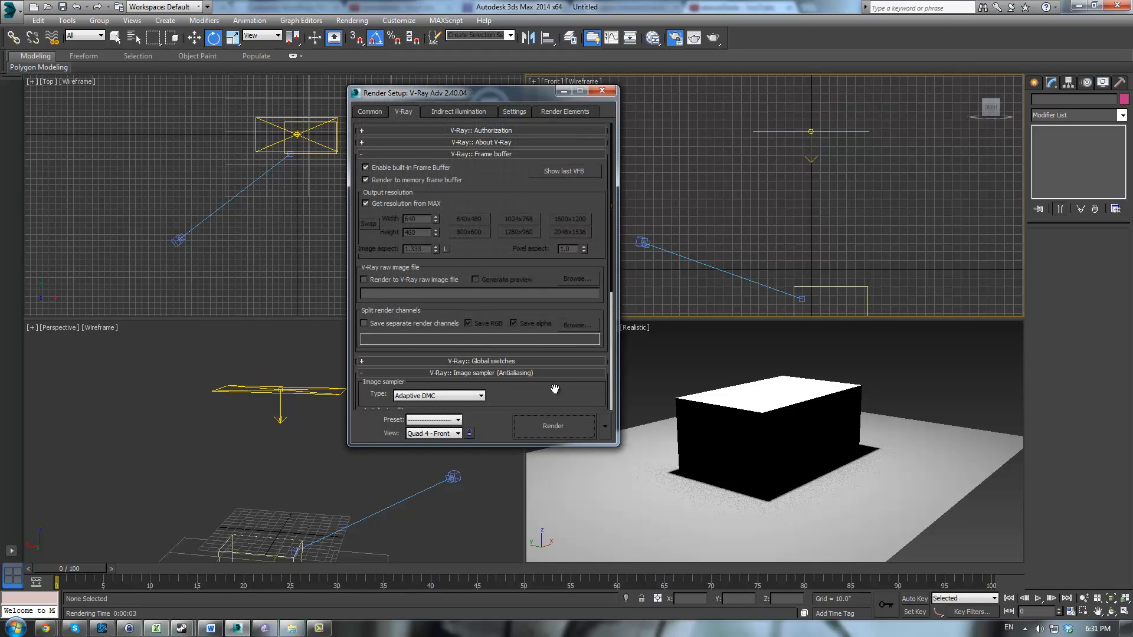
Step: Examine which production renderer is assigned and which other renderers are available, leaving the renderer choice as it is
{"action": "left_click_drag", "start_coordinate": [559, 377], "coordinate": [560, 67]}
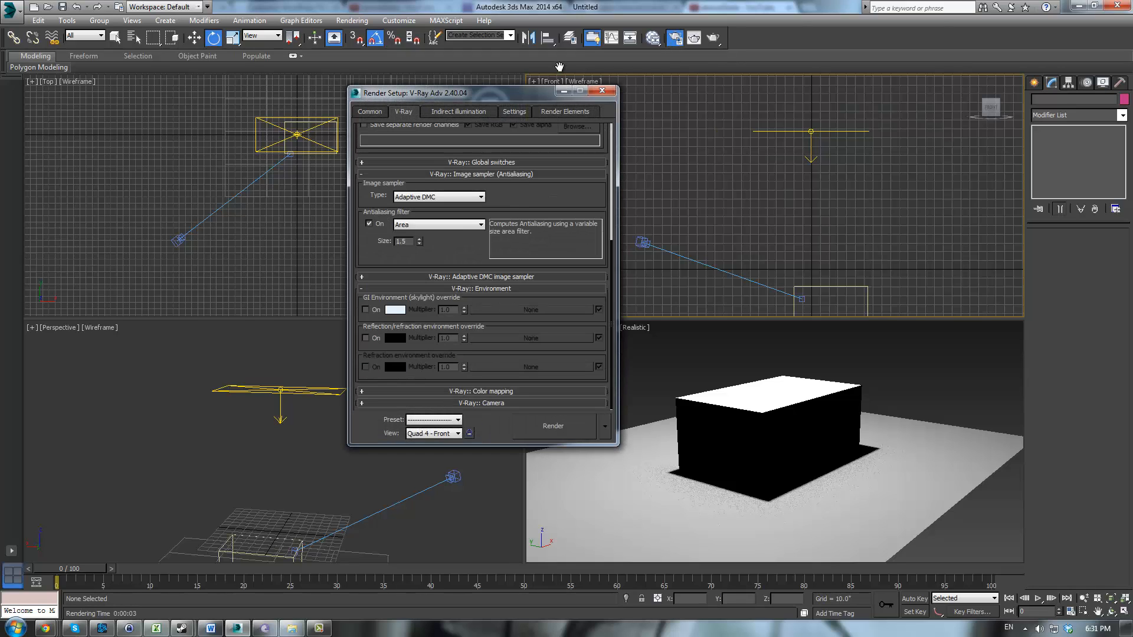
{"action": "left_click", "coordinate": [375, 113]}
{"action": "scroll", "coordinate": [566, 377], "scroll_direction": "down", "scroll_amount": 5}
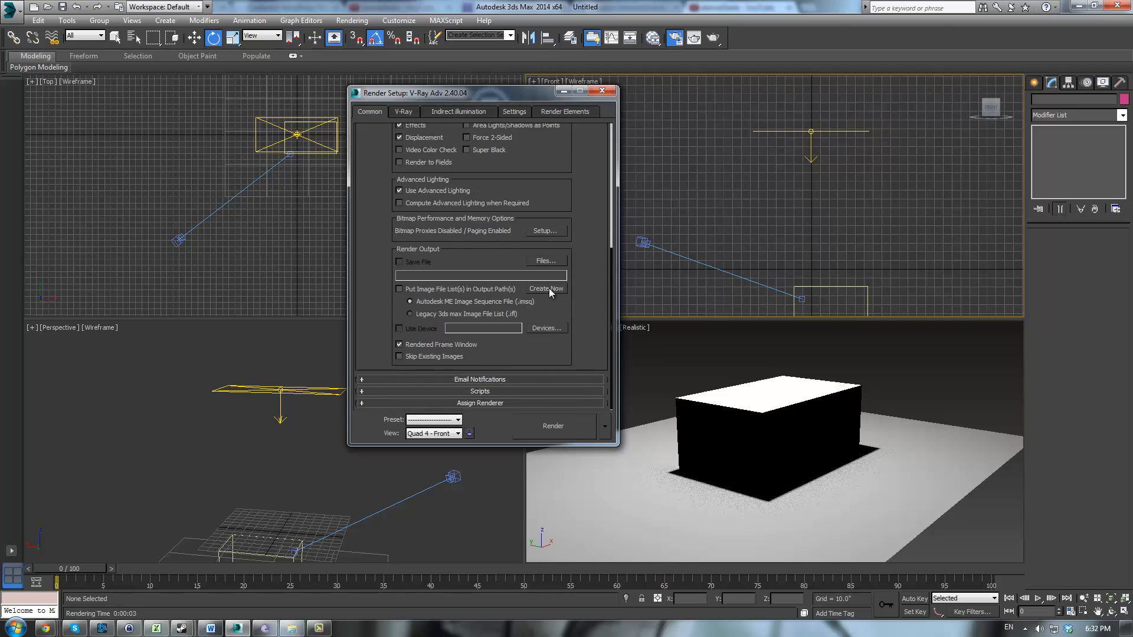
{"action": "left_click", "coordinate": [488, 403]}
{"action": "left_click", "coordinate": [548, 354]}
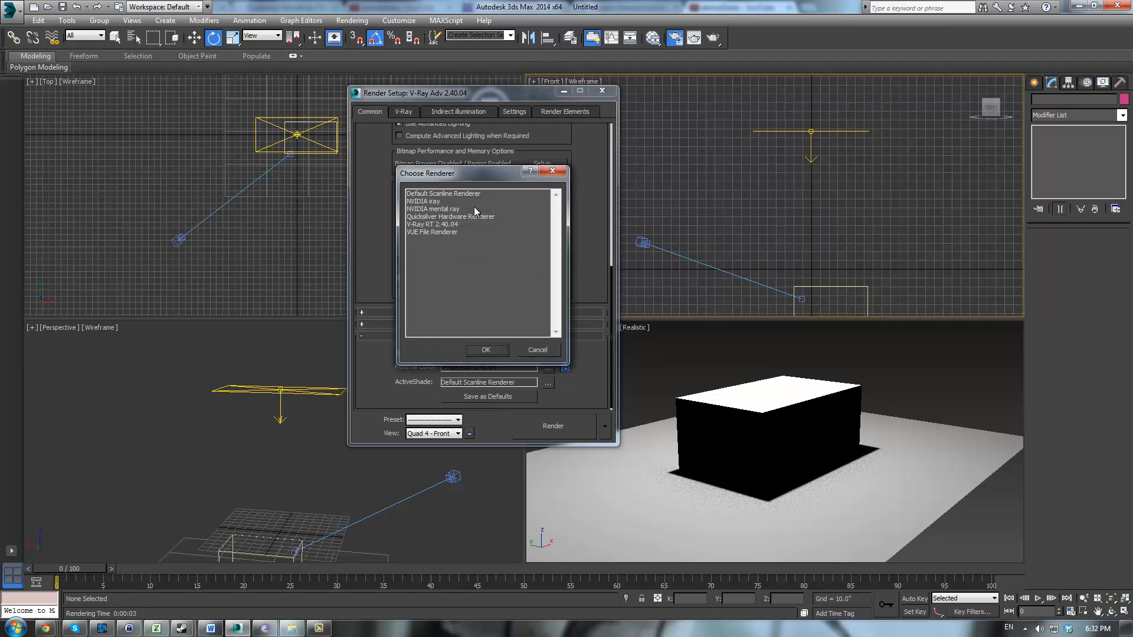
{"action": "left_click", "coordinate": [537, 349]}
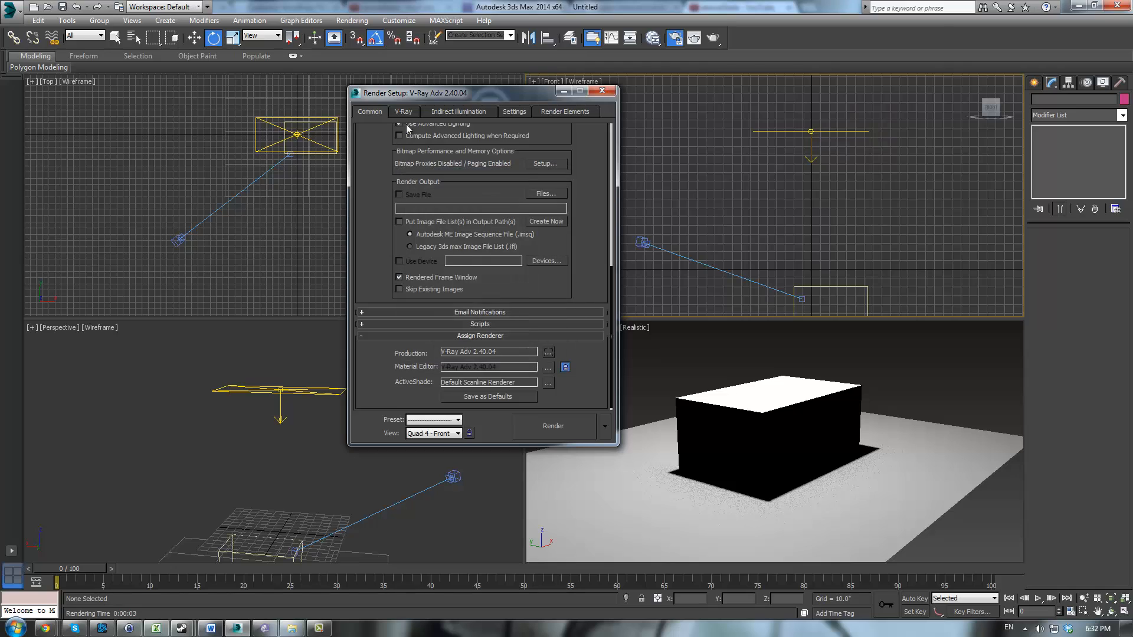
Step: Review the V-Ray frame buffer, indirect illumination and system settings, and close the render setup
{"action": "left_click", "coordinate": [415, 111]}
{"action": "left_click_drag", "start_coordinate": [542, 206], "coordinate": [554, 424]}
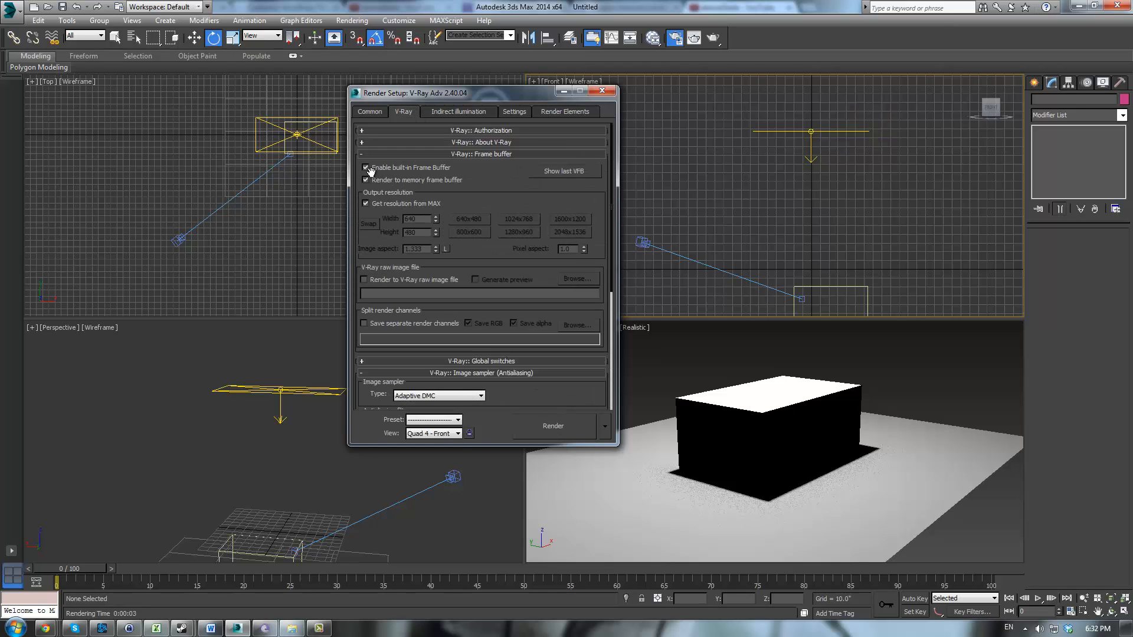
{"action": "left_click", "coordinate": [480, 113]}
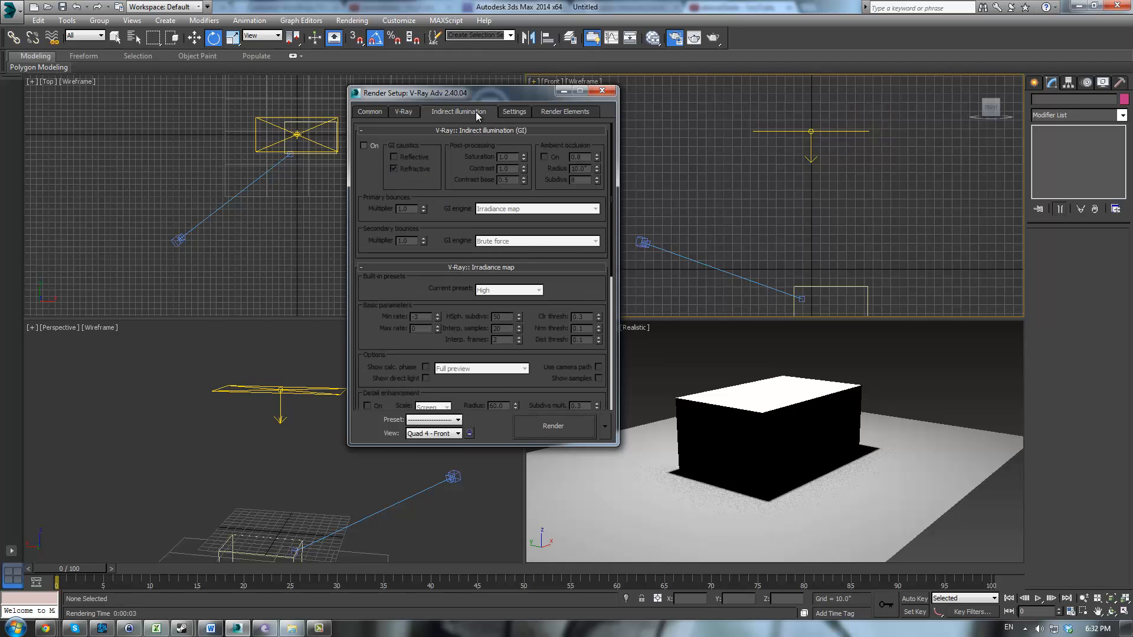
{"action": "left_click", "coordinate": [515, 111]}
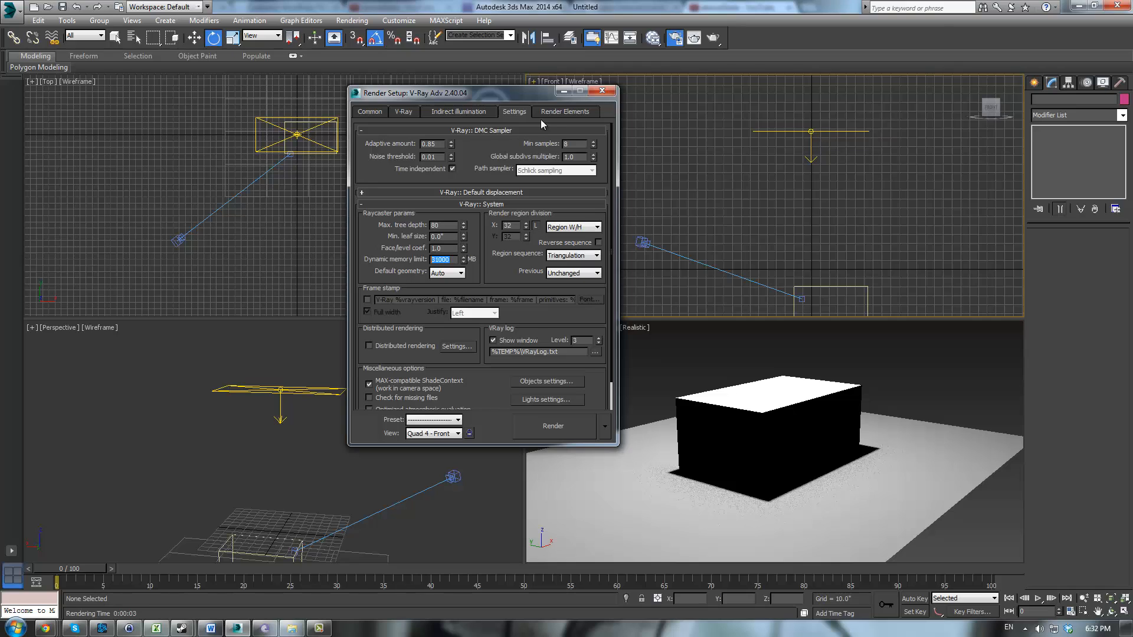
{"action": "left_click", "coordinate": [602, 91]}
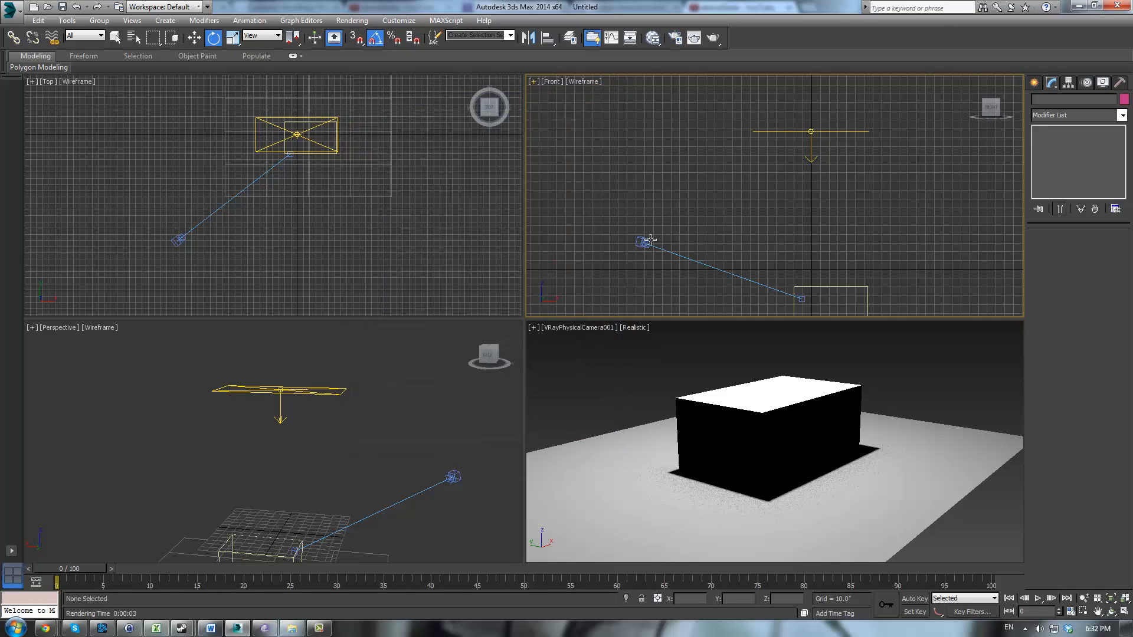
Step: Set the V-Ray physical camera's shutter speed to 30 and deselect the camera
{"action": "left_click", "coordinate": [641, 241]}
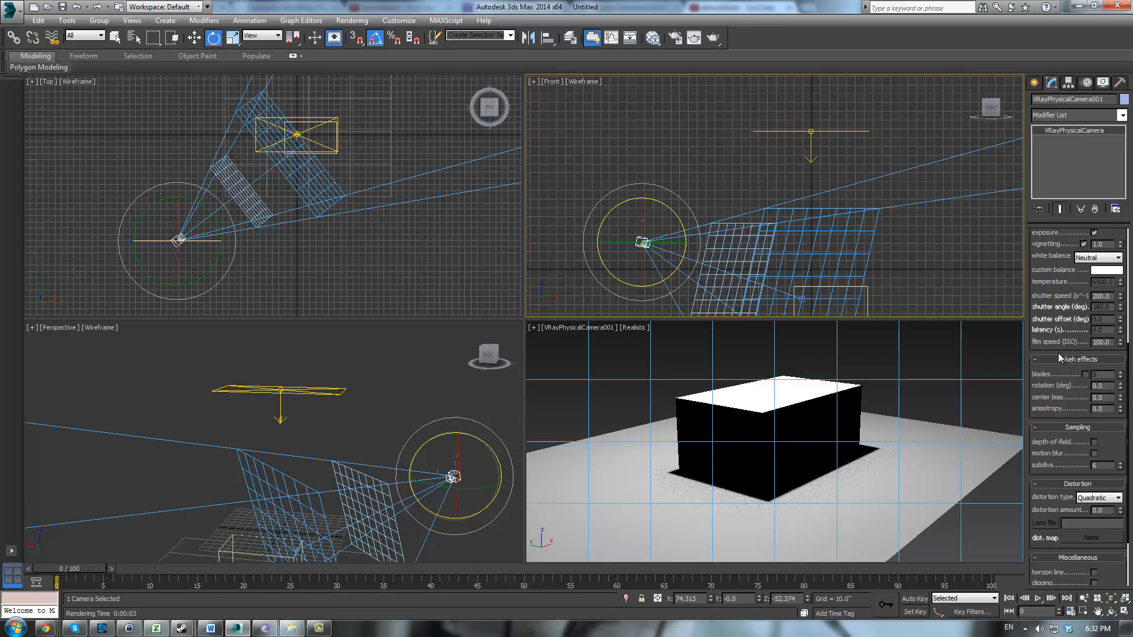
{"action": "left_click_drag", "start_coordinate": [1056, 352], "coordinate": [1056, 366]}
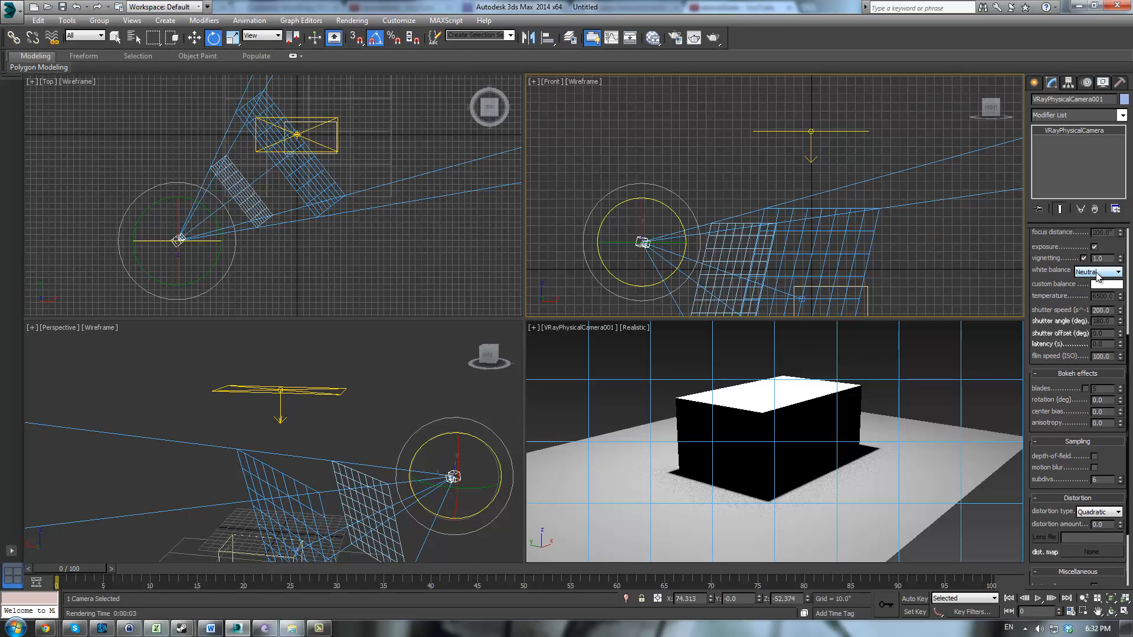
{"action": "left_click_drag", "start_coordinate": [1043, 363], "coordinate": [1023, 335]}
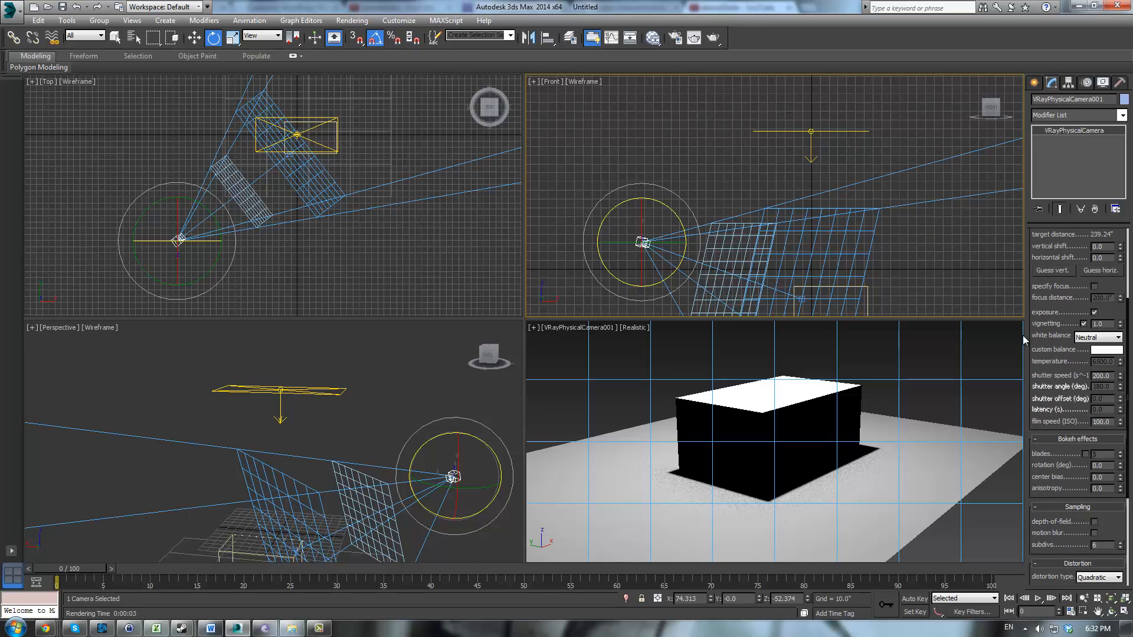
{"action": "left_click_drag", "start_coordinate": [1078, 377], "coordinate": [1061, 376]}
{"action": "type", "text": "30"}
{"action": "key", "text": "Return"}
{"action": "left_click", "coordinate": [710, 175]}
Step: Move the V-Ray plane light down closer to the box in the Front view, to about X 15" and Z 84"
{"action": "middle_click_drag", "start_coordinate": [782, 227], "coordinate": [747, 171]}
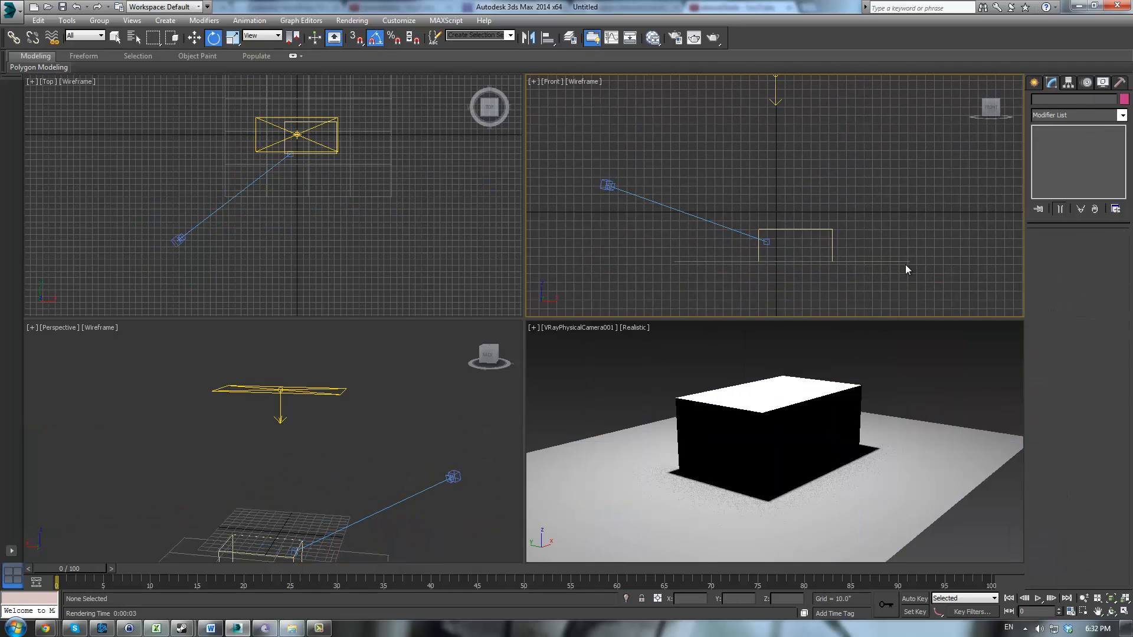
{"action": "middle_click_drag", "start_coordinate": [839, 172], "coordinate": [826, 260]}
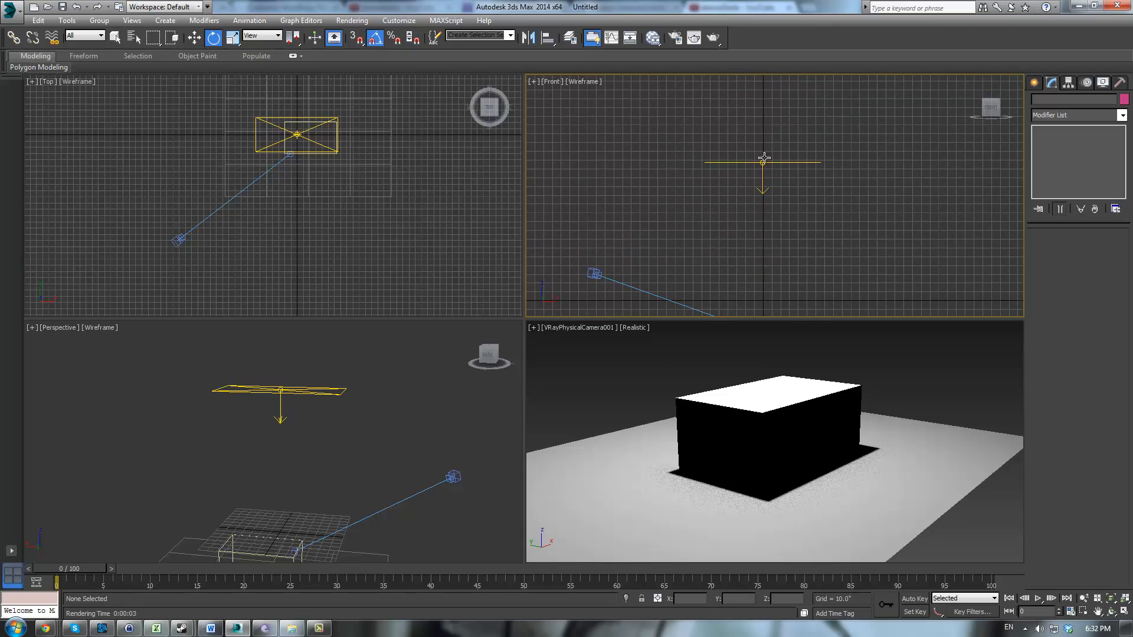
{"action": "left_click", "coordinate": [762, 126]}
{"action": "key", "text": "w"}
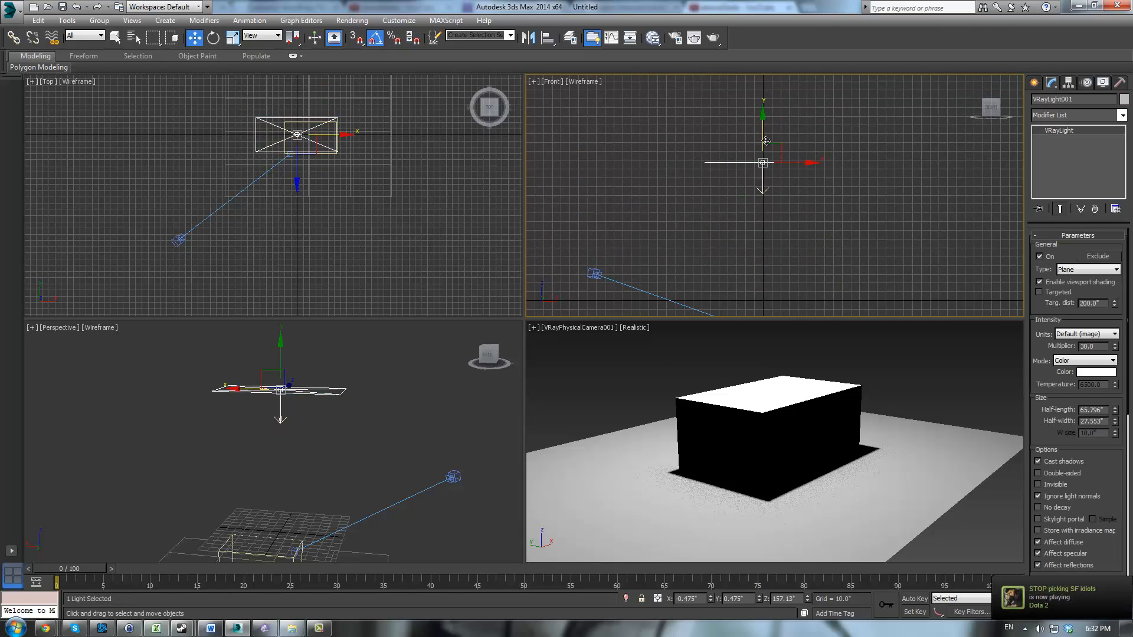
{"action": "left_click_drag", "start_coordinate": [777, 143], "coordinate": [789, 211]}
{"action": "middle_click_drag", "start_coordinate": [851, 226], "coordinate": [845, 157]}
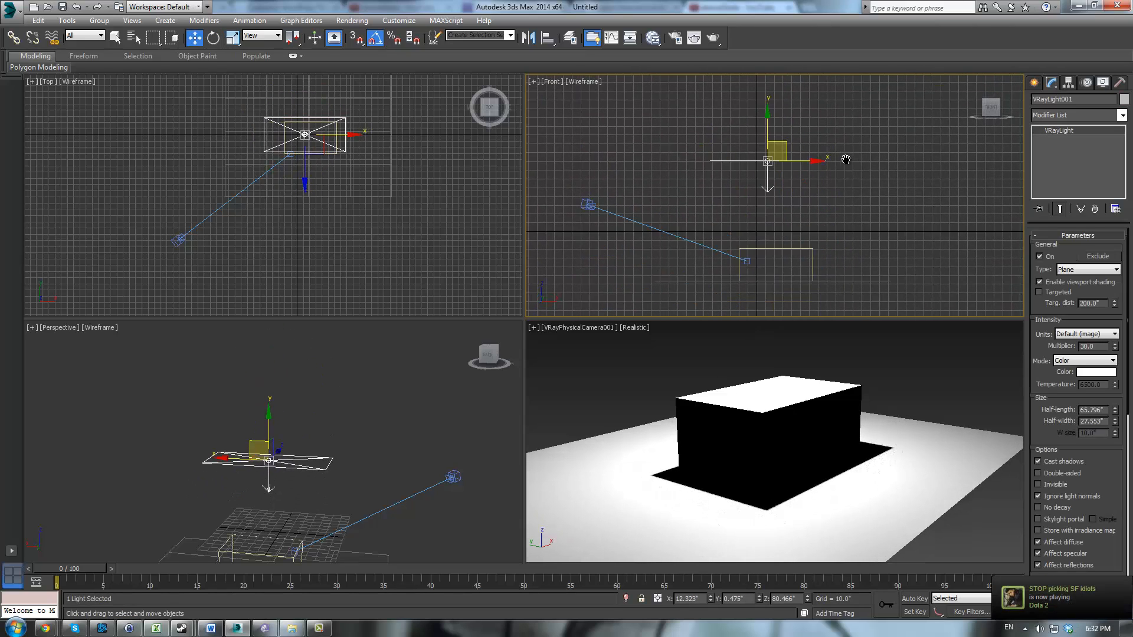
{"action": "left_click_drag", "start_coordinate": [778, 141], "coordinate": [781, 139]}
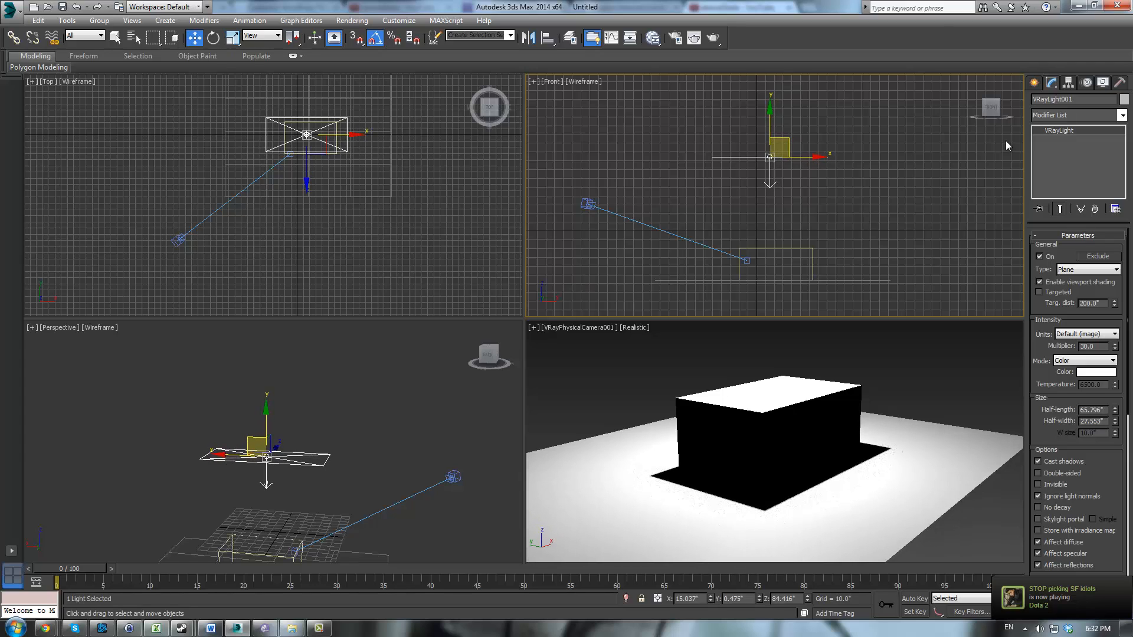
Step: Try drawing a second V-Ray plane light over the box in the Top view, about 73" half-length by 25" half-width, and undo it
{"action": "left_click", "coordinate": [1035, 83]}
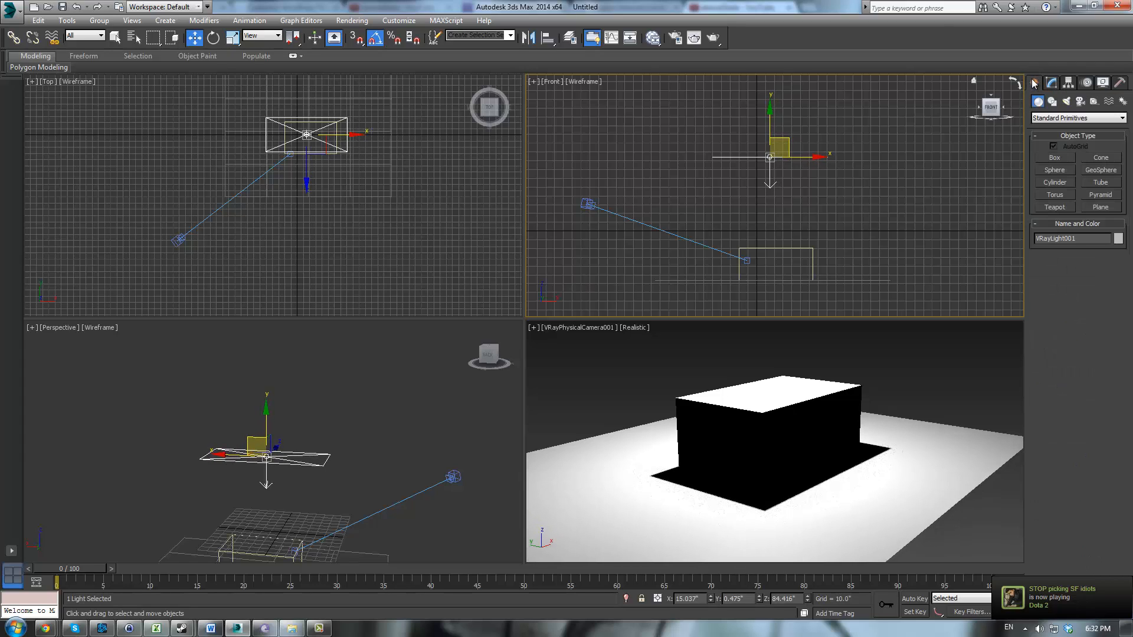
{"action": "left_click", "coordinate": [1066, 101]}
{"action": "left_click", "coordinate": [1056, 119]}
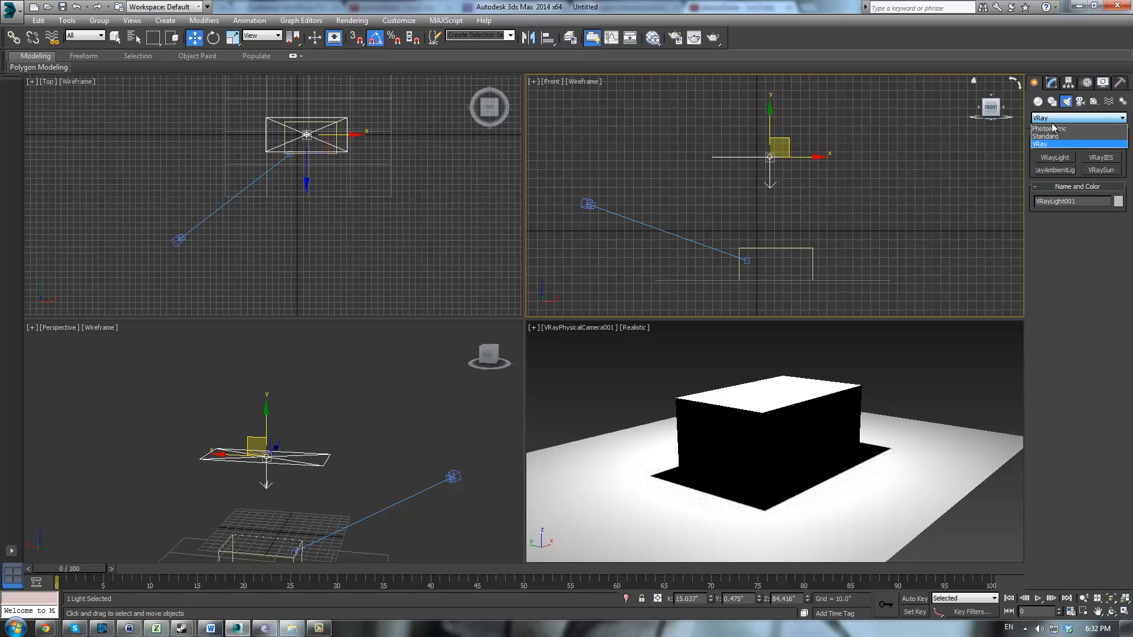
{"action": "left_click", "coordinate": [1048, 144]}
{"action": "left_click", "coordinate": [1054, 158]}
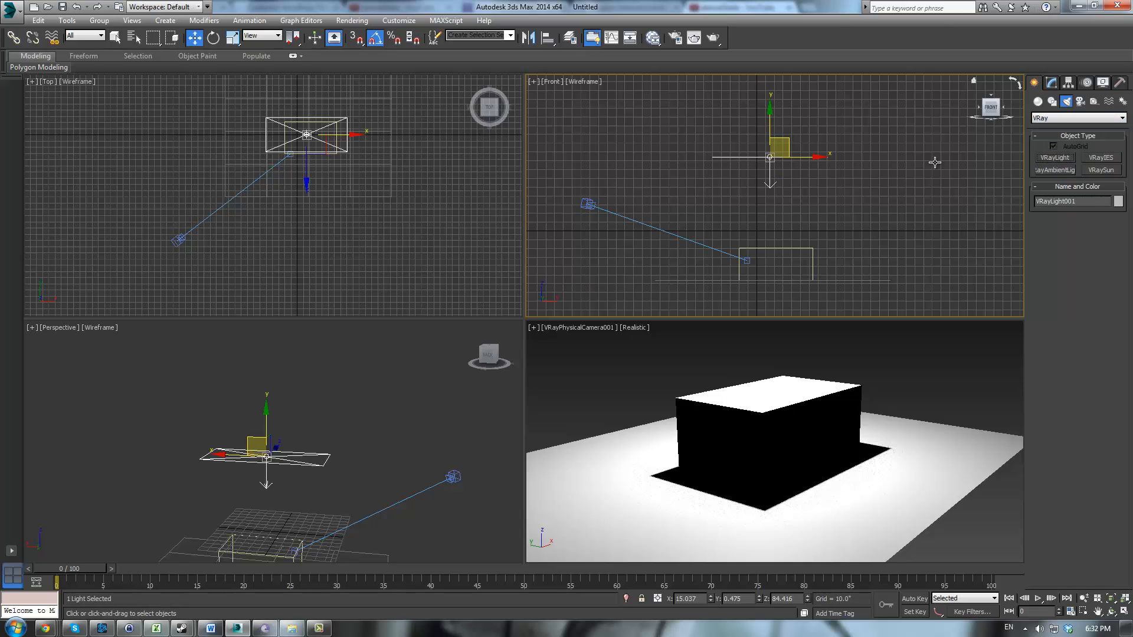
{"action": "left_click_drag", "start_coordinate": [260, 118], "coordinate": [349, 151]}
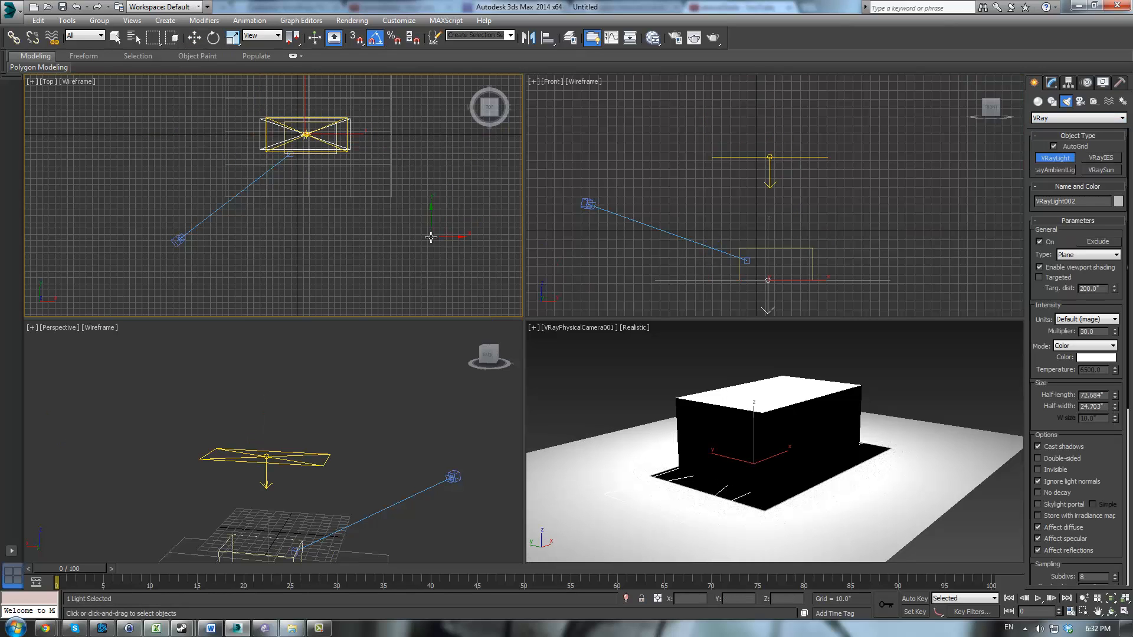
{"action": "key", "text": "ctrl+z"}
{"action": "right_click", "coordinate": [895, 202]}
{"action": "key", "text": "w"}
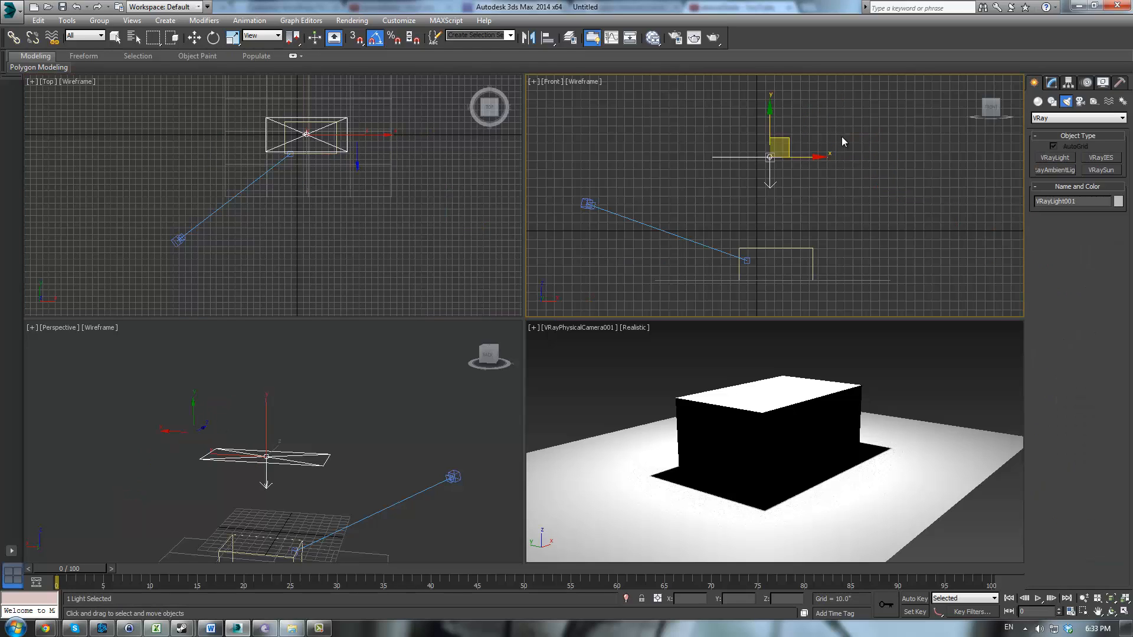
Step: Render the camera view with the V-Ray plane light on, and again with the light switched off
{"action": "left_click", "coordinate": [1052, 85]}
{"action": "right_click", "coordinate": [833, 370]}
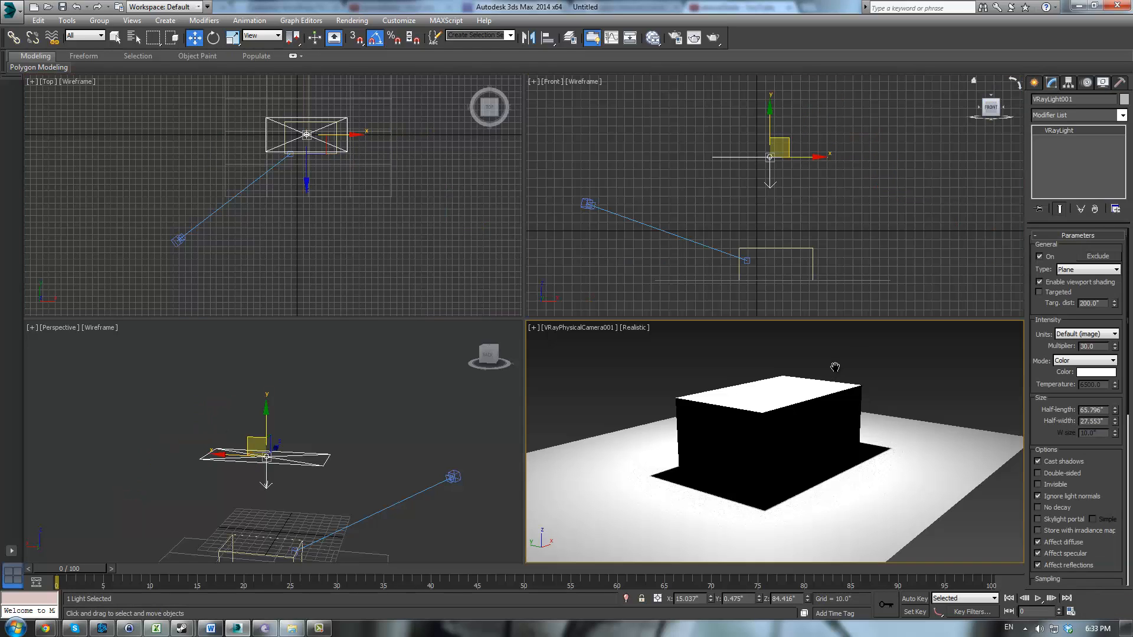
{"action": "left_click", "coordinate": [713, 38]}
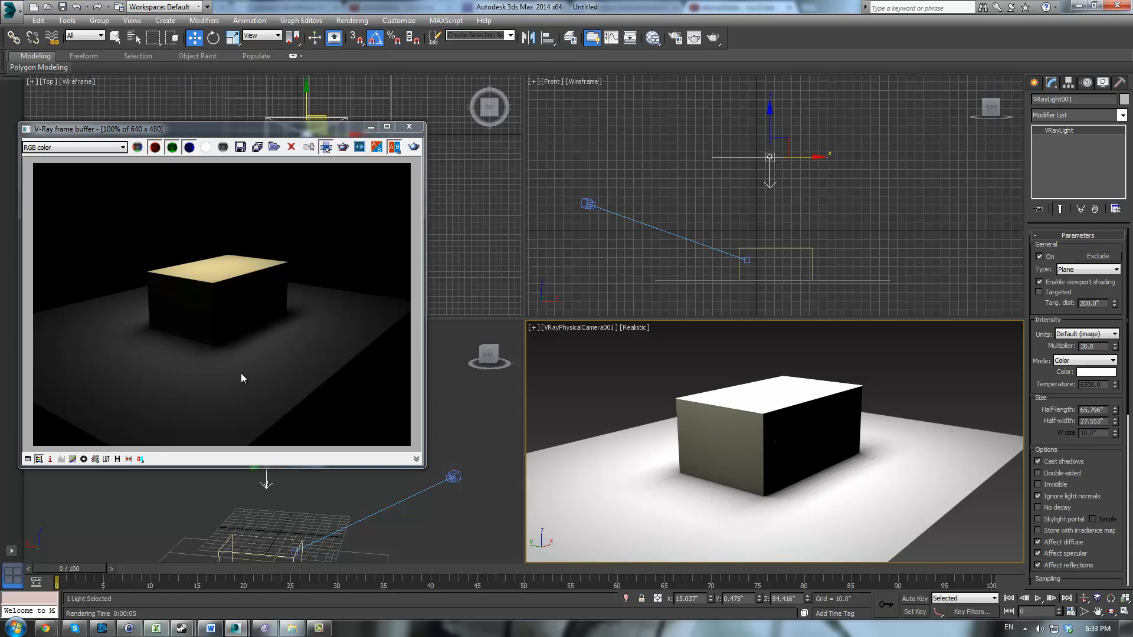
{"action": "left_click", "coordinate": [1039, 256]}
{"action": "left_click", "coordinate": [413, 147]}
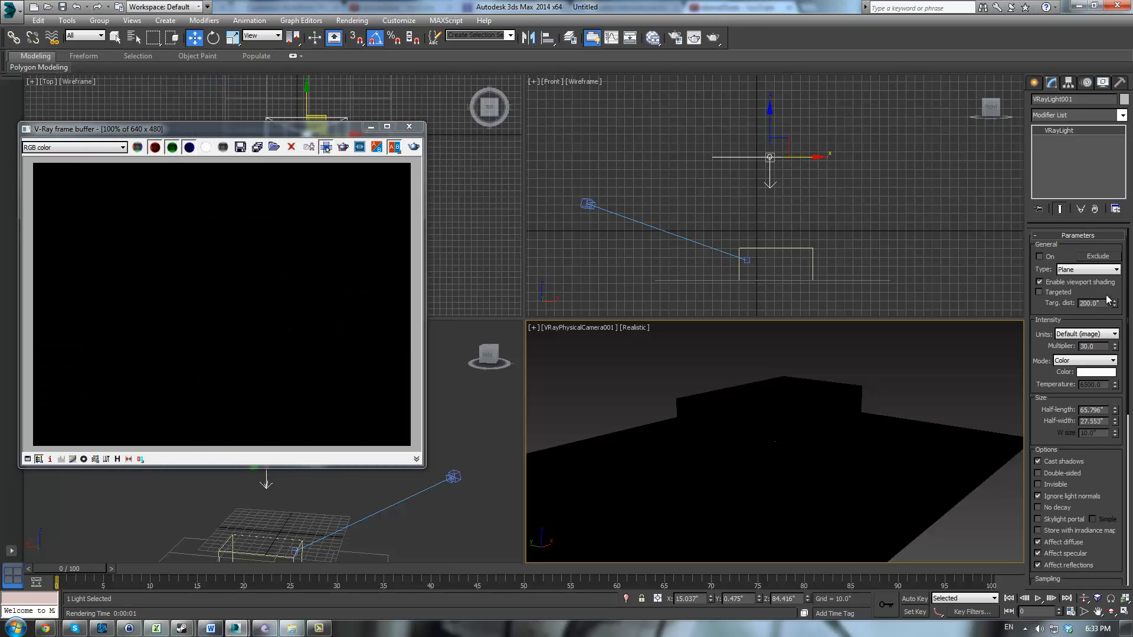
Step: Try the Dome, Sphere and Mesh types on the light, return it to Plane and switch the light on
{"action": "left_click", "coordinate": [1070, 271]}
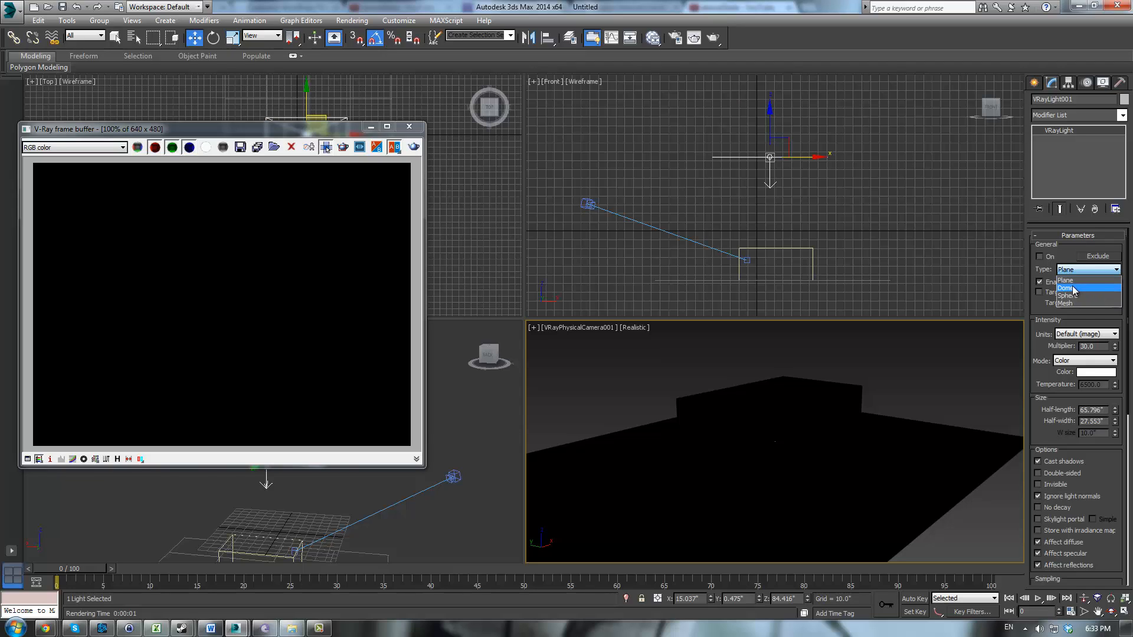
{"action": "left_click", "coordinate": [1068, 288]}
{"action": "left_click", "coordinate": [1069, 271]}
{"action": "left_click", "coordinate": [1068, 295]}
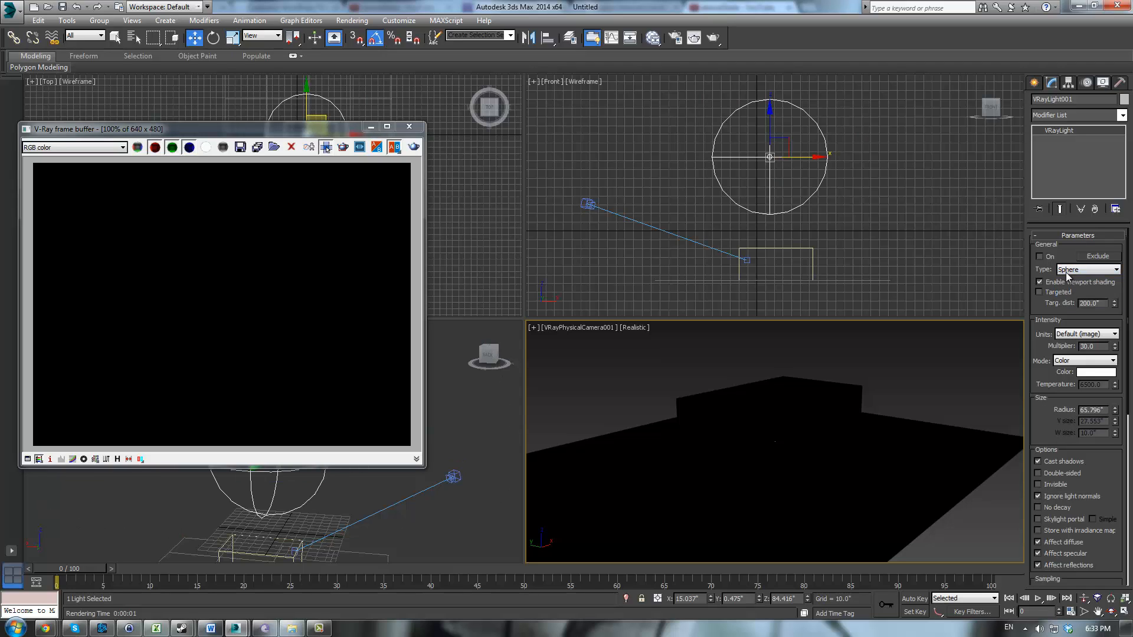
{"action": "left_click", "coordinate": [1070, 270]}
{"action": "left_click", "coordinate": [1071, 302]}
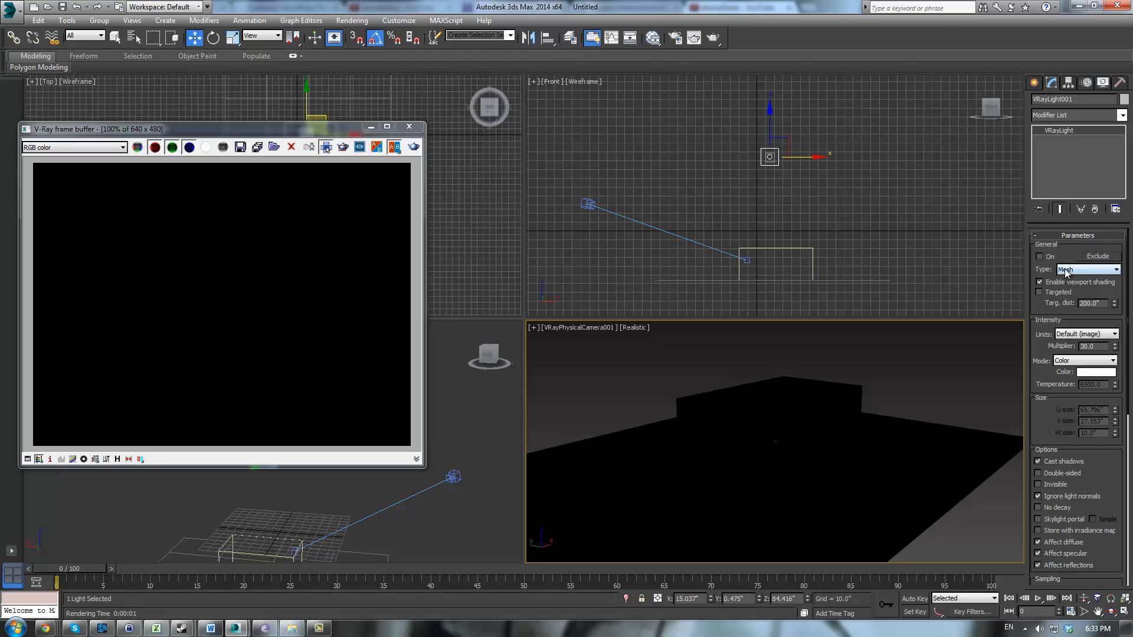
{"action": "left_click", "coordinate": [1069, 271]}
{"action": "left_click", "coordinate": [1066, 281]}
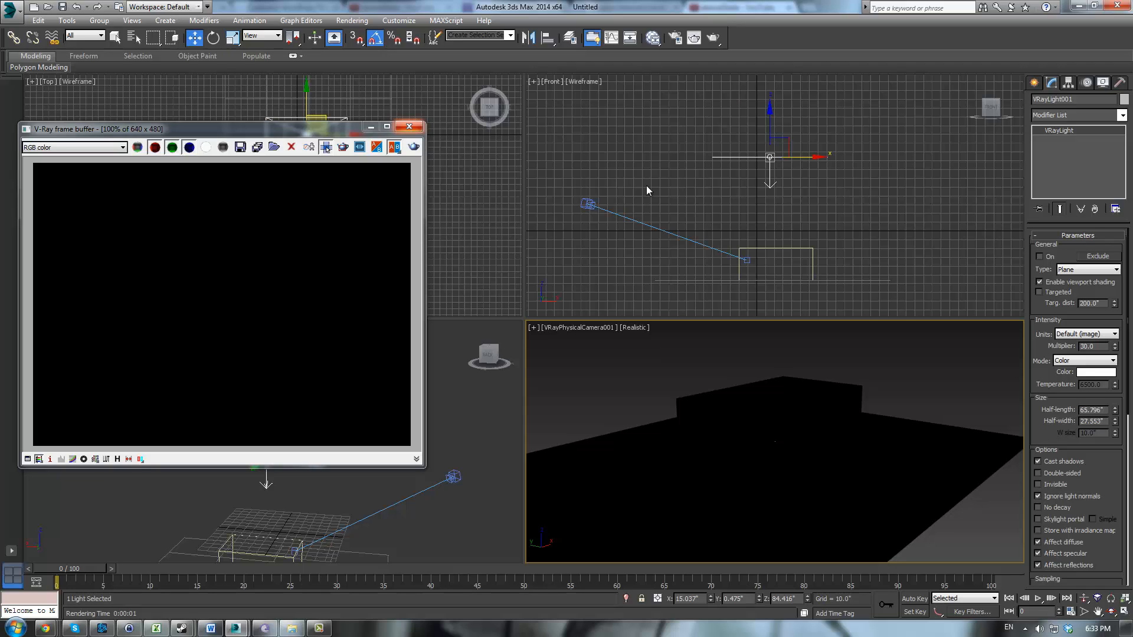
{"action": "left_click", "coordinate": [1039, 256]}
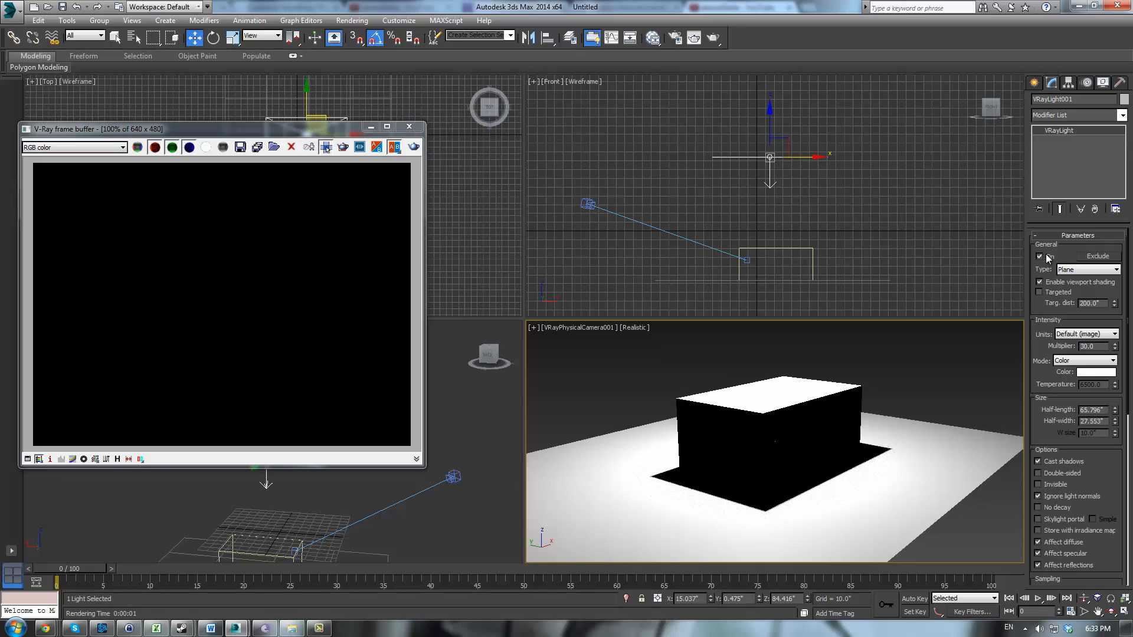
Step: Exclude Box001 from both the light's illumination and shadow casting, and render the camera view
{"action": "left_click", "coordinate": [1092, 257]}
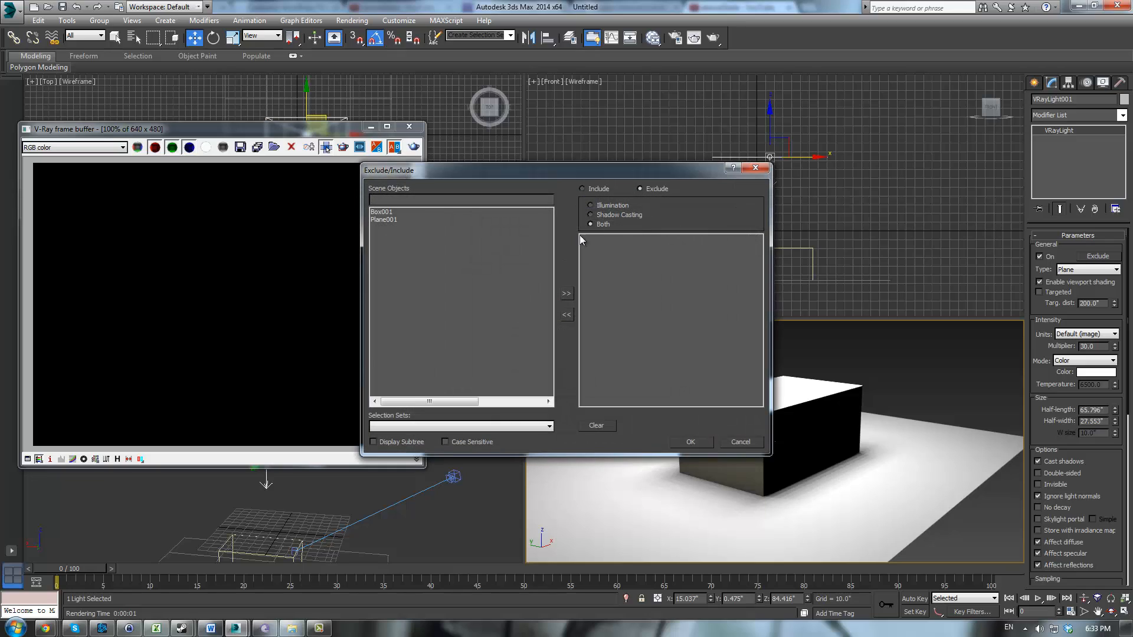
{"action": "left_click", "coordinate": [389, 213]}
{"action": "left_click", "coordinate": [565, 293]}
{"action": "left_click", "coordinate": [677, 444]}
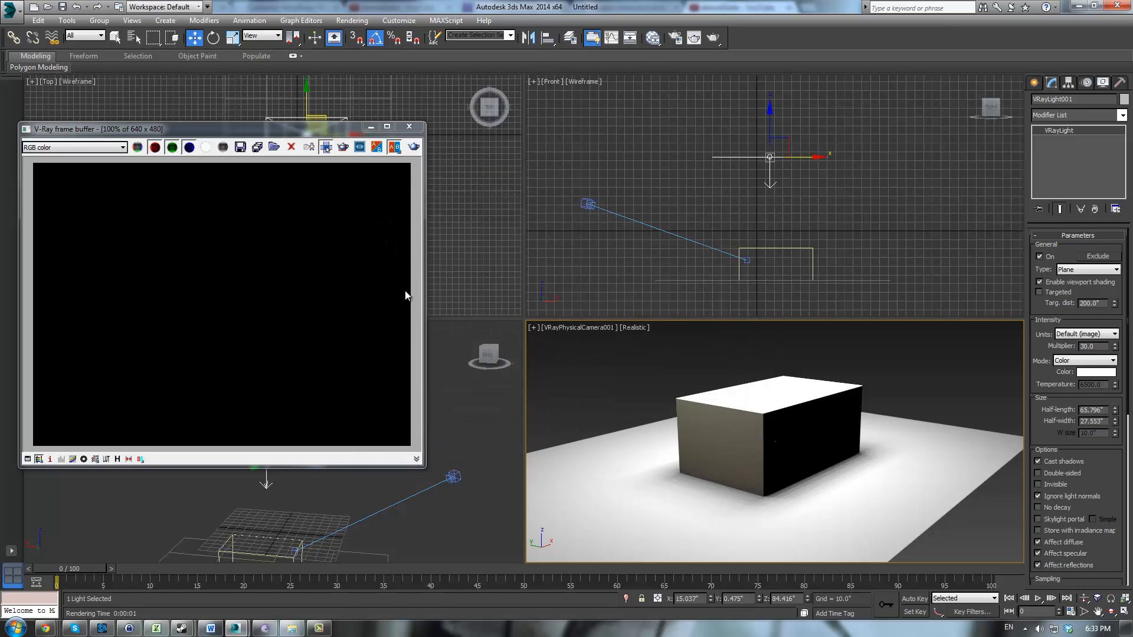
{"action": "left_click", "coordinate": [414, 147]}
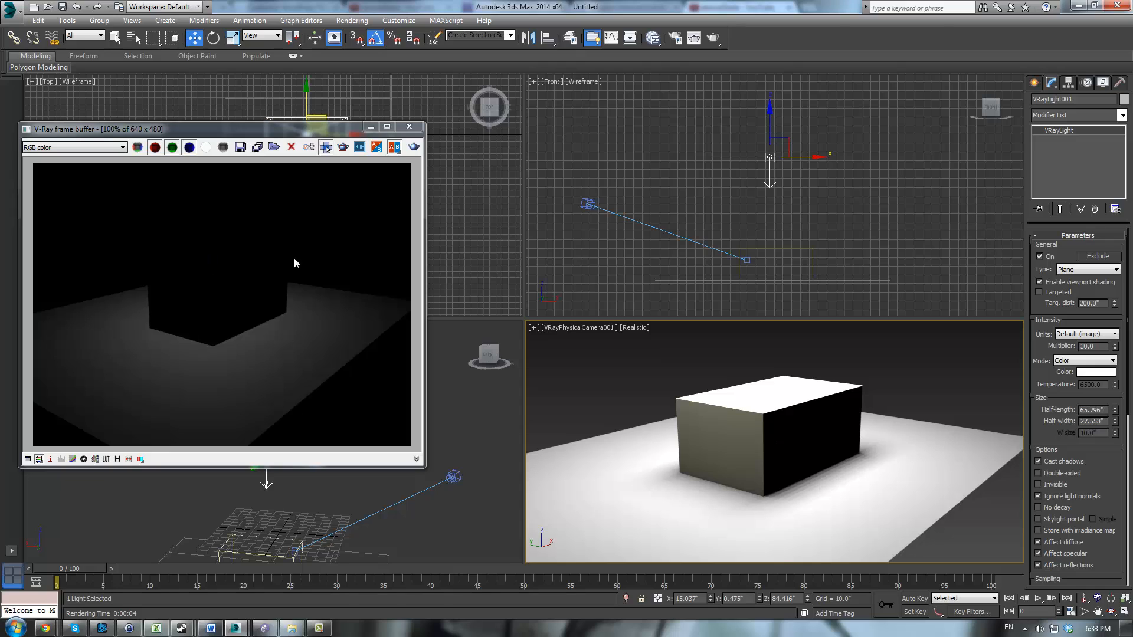
Step: Remove Box001 from the light's exclusion list
{"action": "left_click", "coordinate": [1117, 259]}
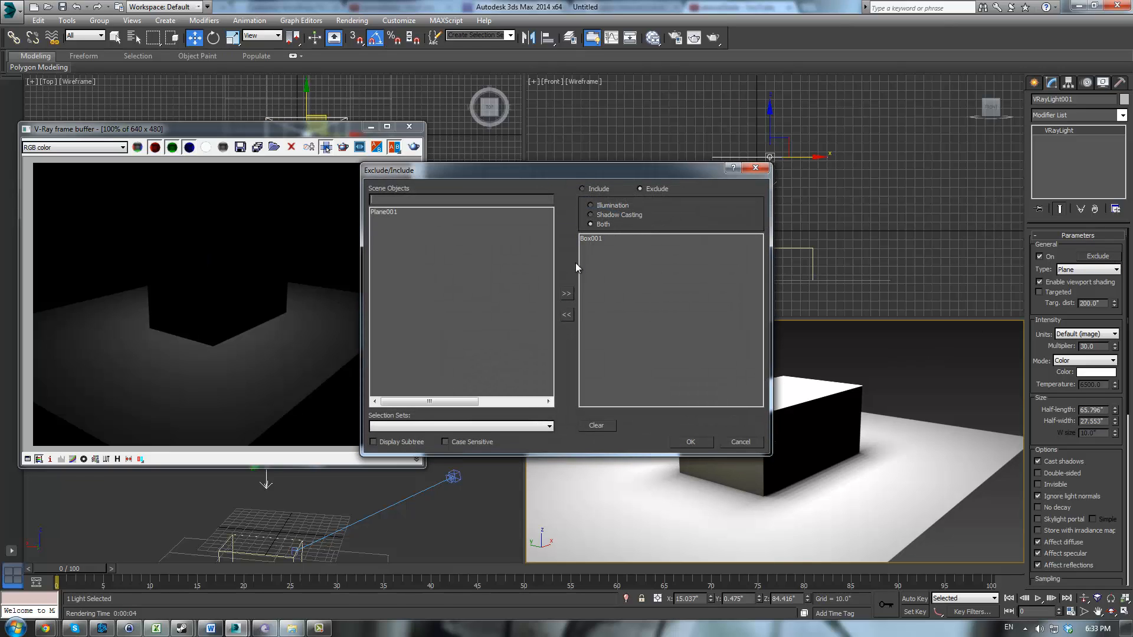
{"action": "left_click", "coordinate": [595, 238]}
{"action": "left_click", "coordinate": [566, 313]}
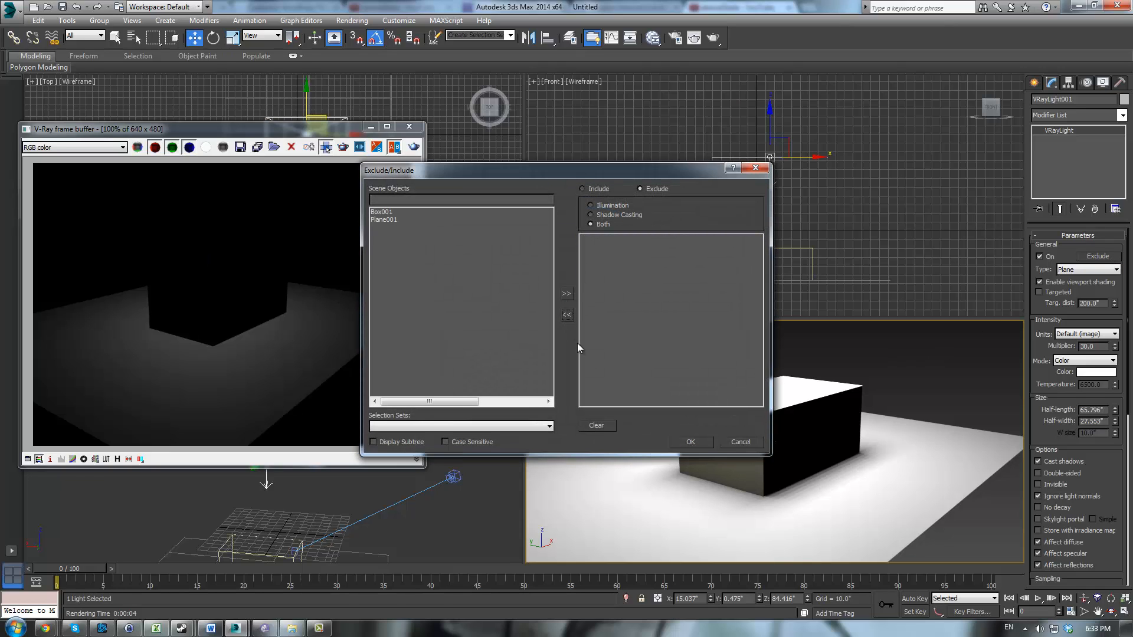
{"action": "left_click", "coordinate": [690, 444]}
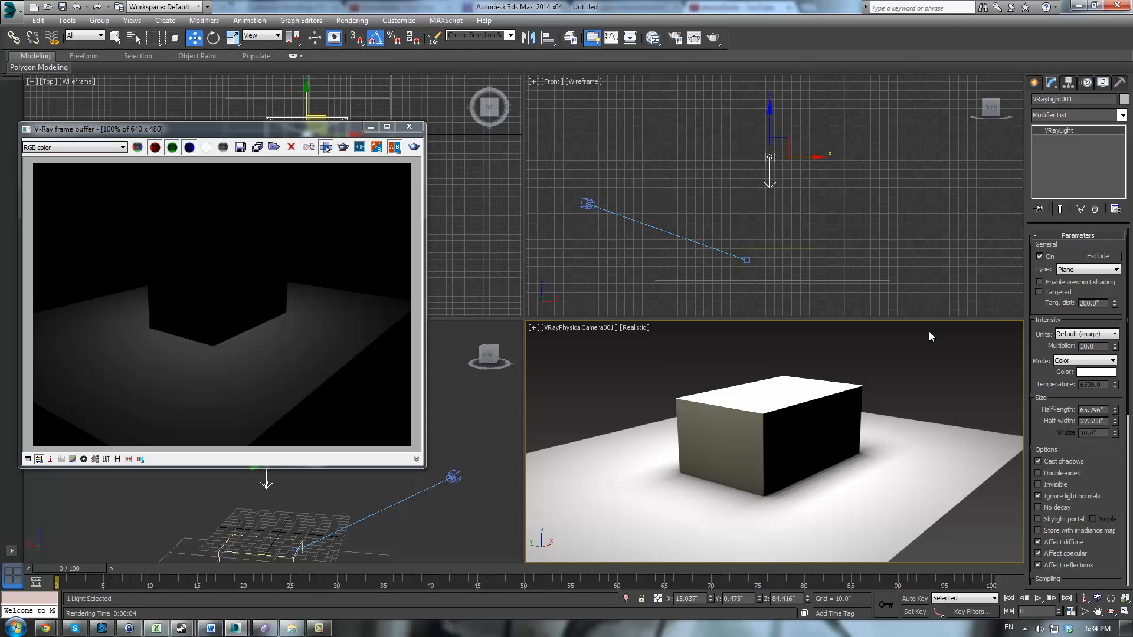
Step: Select the V-Ray plane light in the Front view and enable its viewport shading
{"action": "left_click", "coordinate": [656, 350]}
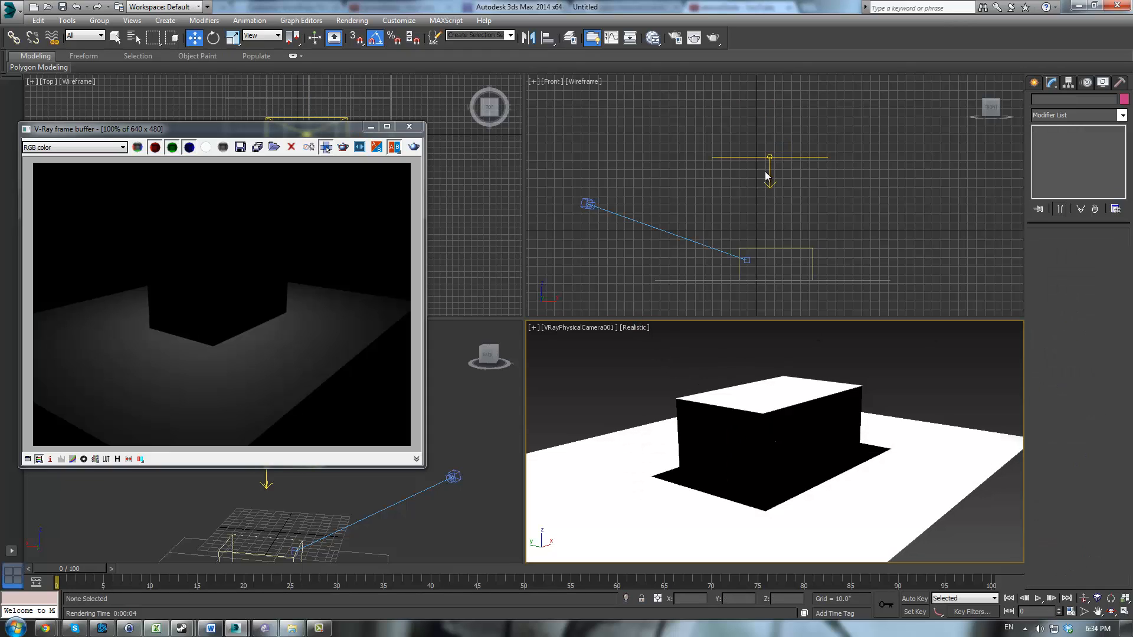
{"action": "left_click", "coordinate": [773, 152]}
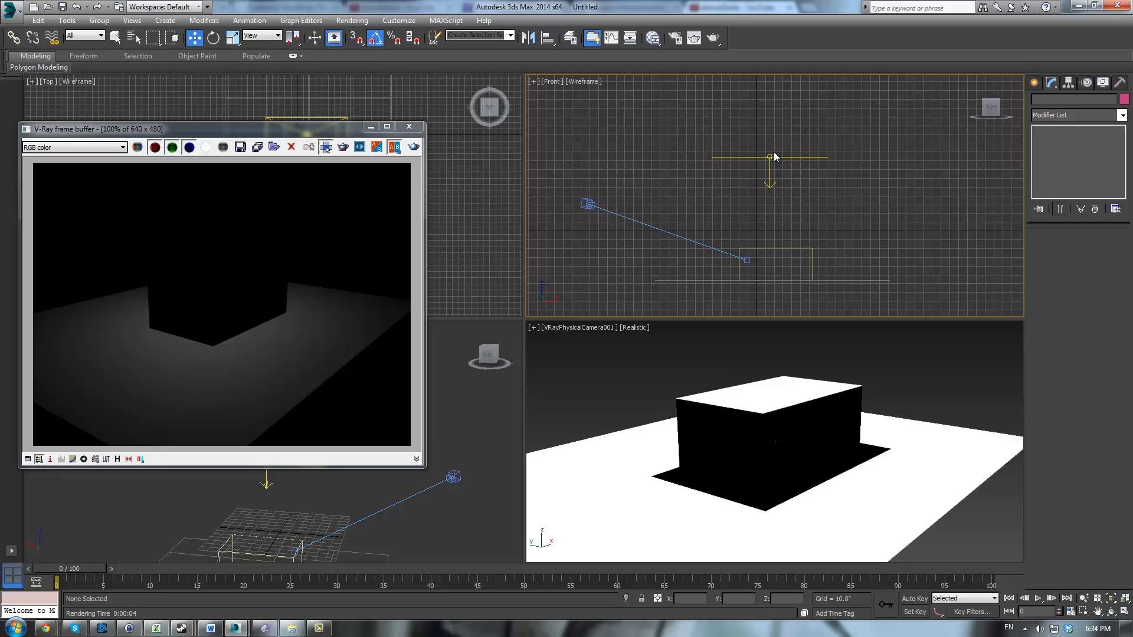
{"action": "left_click", "coordinate": [784, 364]}
{"action": "left_click", "coordinate": [823, 285]}
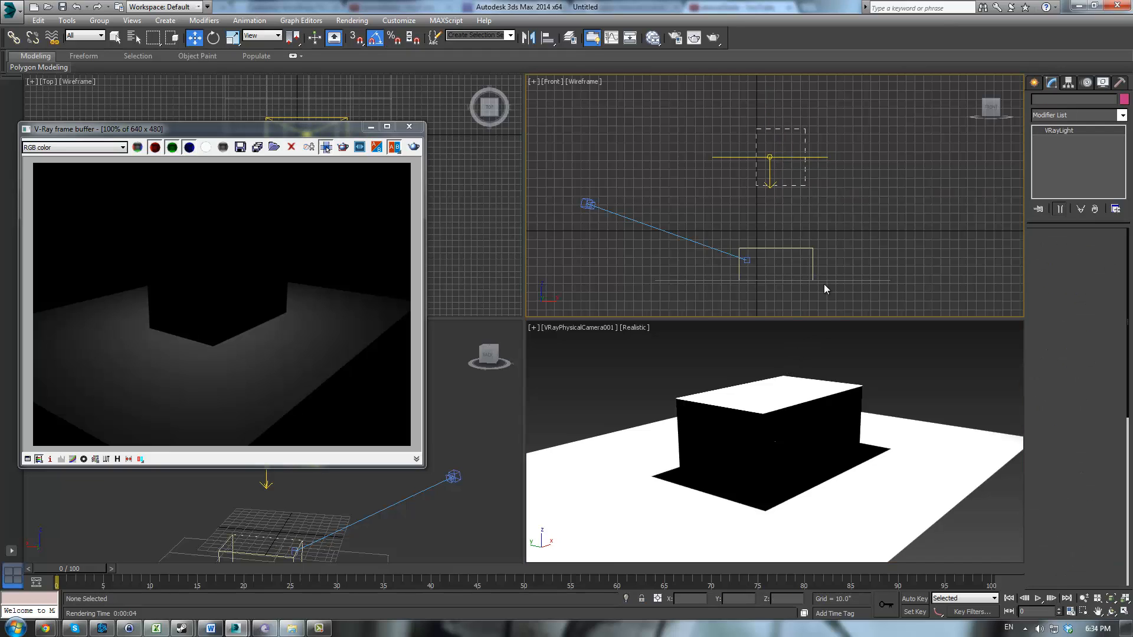
{"action": "left_click_drag", "start_coordinate": [756, 128], "coordinate": [805, 186]}
{"action": "middle_click", "coordinate": [906, 352]}
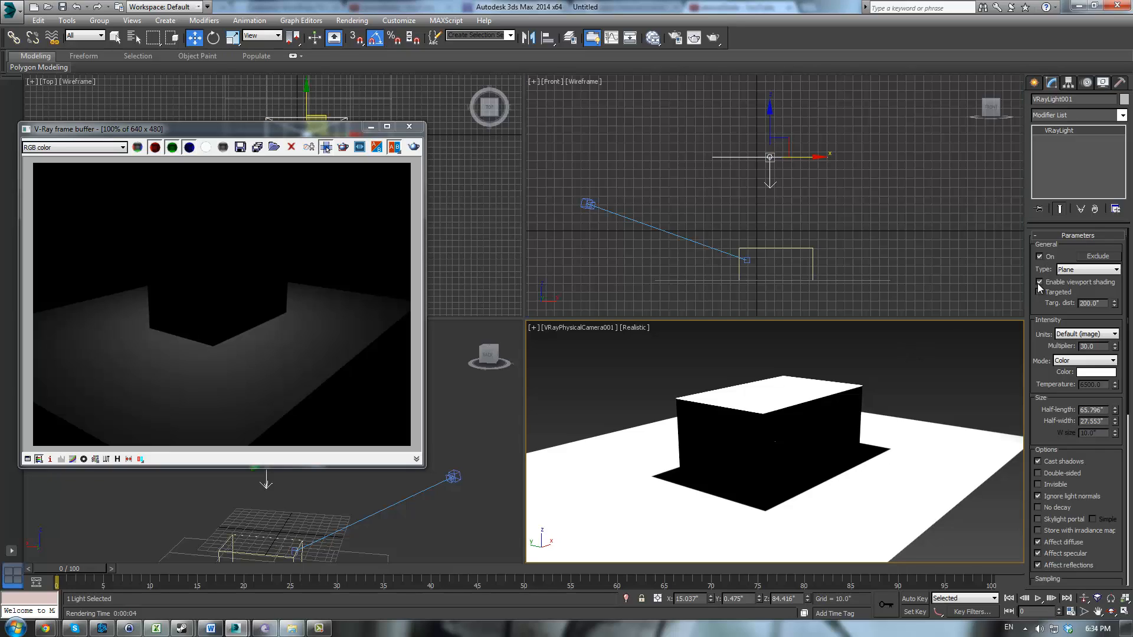
Step: Turn the light's viewport shading off and on again, comparing the shading of the box and floor in the camera view
{"action": "left_click", "coordinate": [897, 394]}
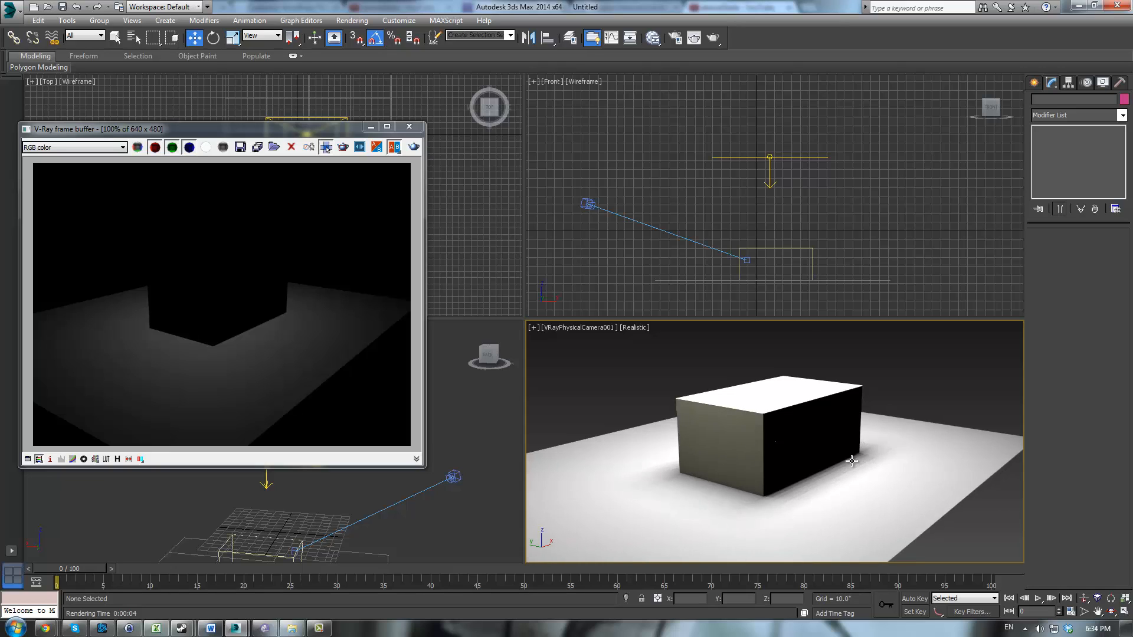
{"action": "left_click", "coordinate": [797, 157]}
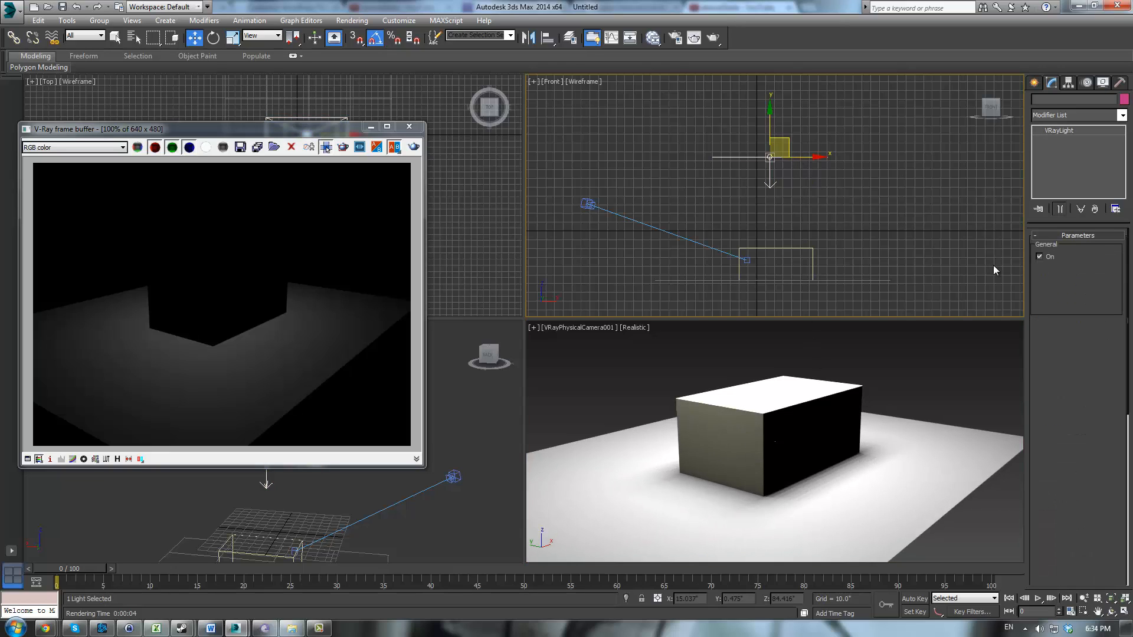
{"action": "left_click", "coordinate": [914, 388]}
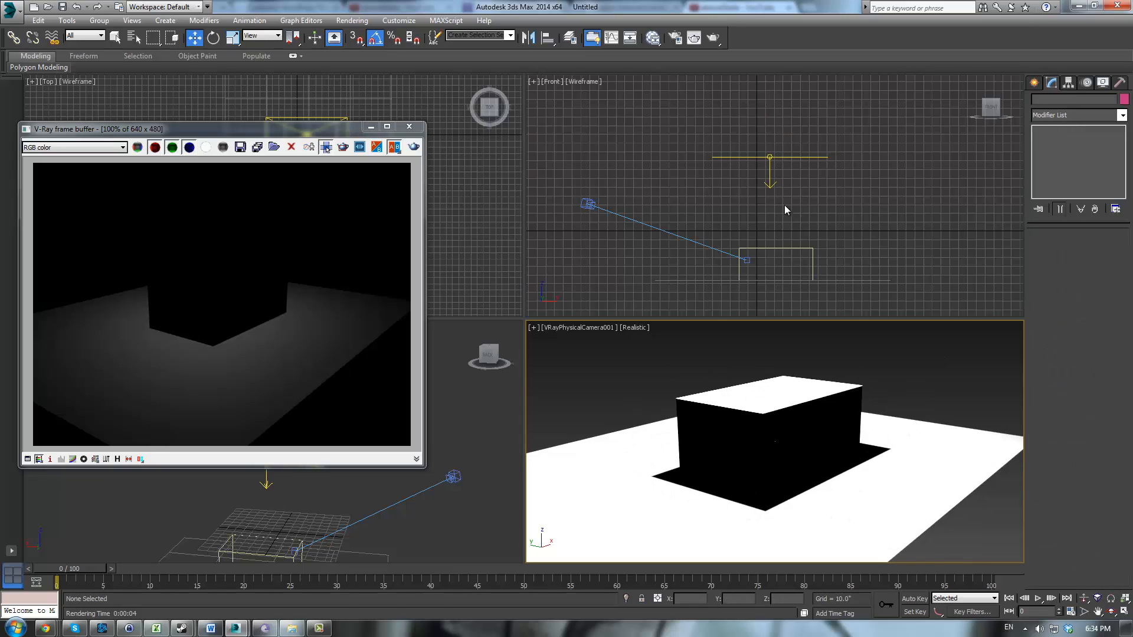
{"action": "left_click", "coordinate": [815, 157]}
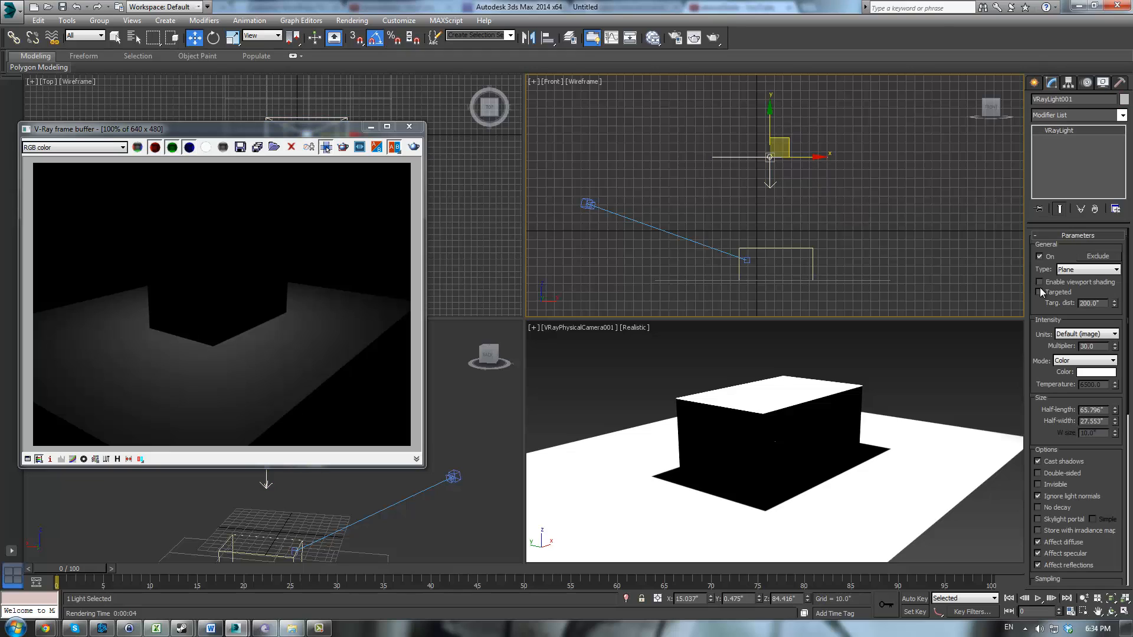
{"action": "left_click", "coordinate": [958, 398]}
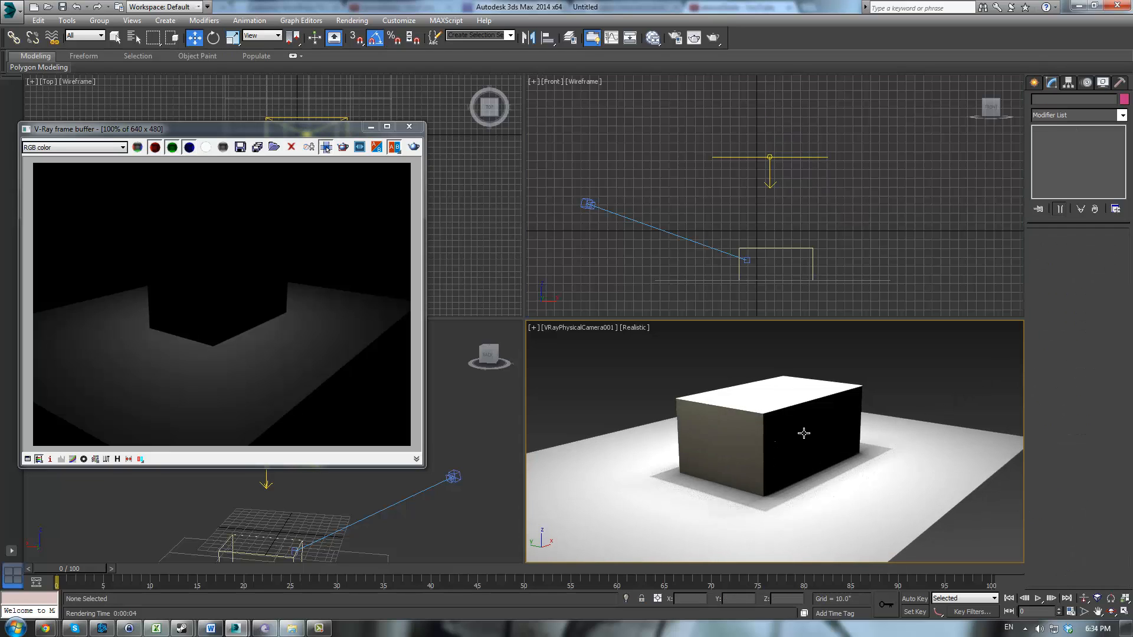
{"action": "mouse_move", "coordinate": [803, 433]}
{"action": "middle_mouse_down"}
{"action": "mouse_move", "coordinate": [799, 409]}
{"action": "mouse_move", "coordinate": [794, 453]}
{"action": "mouse_move", "coordinate": [795, 419]}
{"action": "middle_mouse_up"}
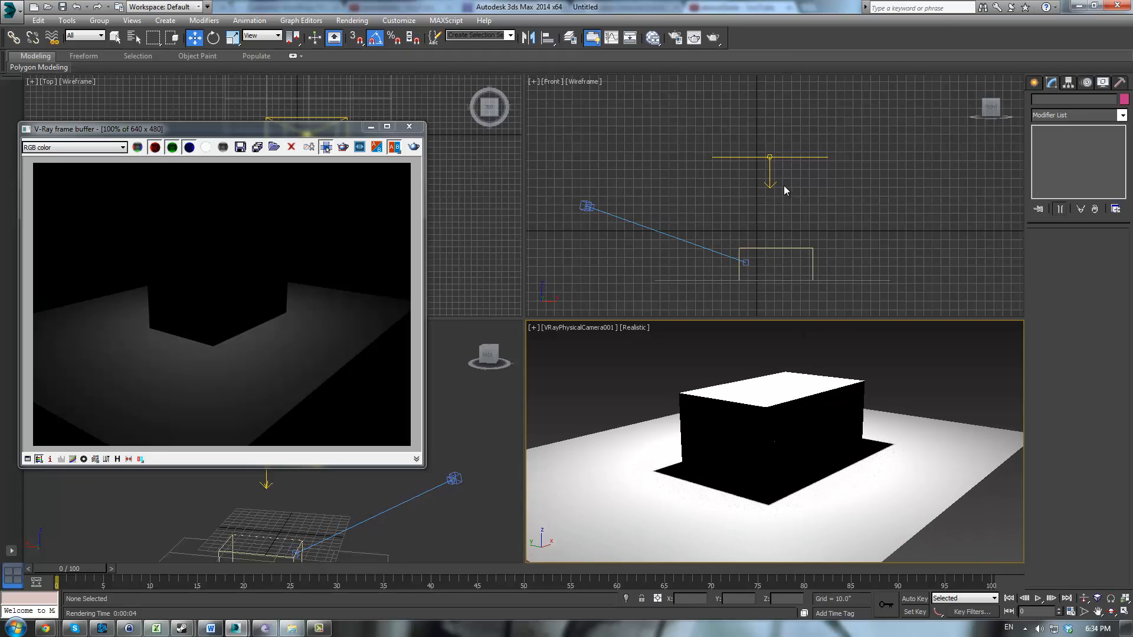
{"action": "left_click", "coordinate": [821, 158]}
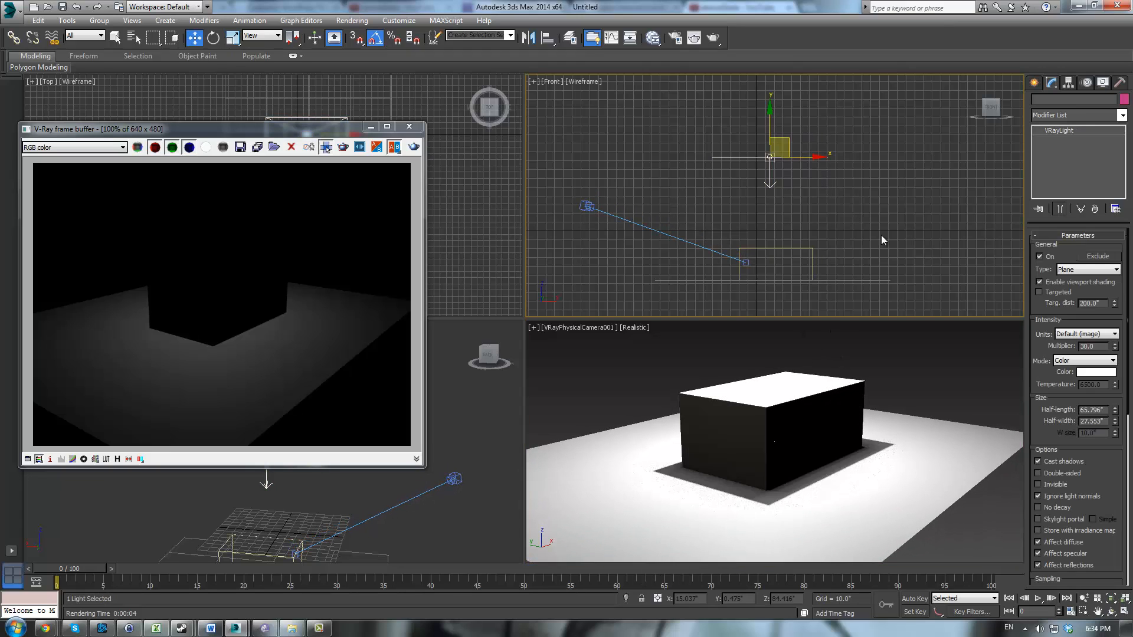
Step: Make the plane light targeted and move its target up into the box in the Front view
{"action": "left_click", "coordinate": [1038, 292]}
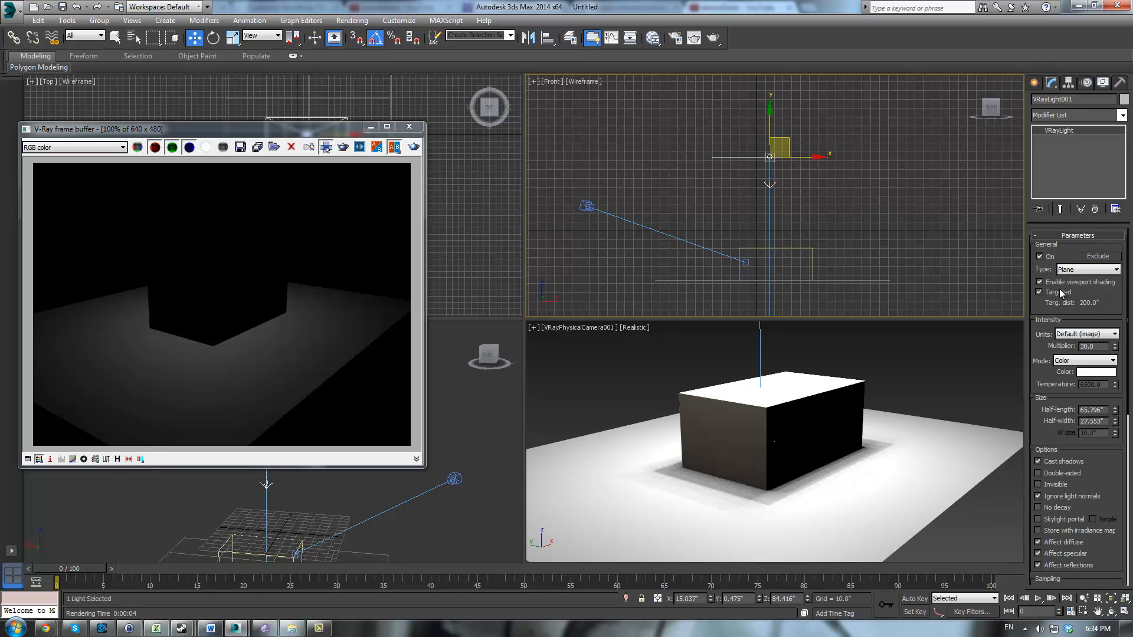
{"action": "scroll", "coordinate": [893, 264], "scroll_direction": "down", "scroll_amount": 2}
{"action": "middle_click_drag", "start_coordinate": [893, 264], "coordinate": [866, 164]}
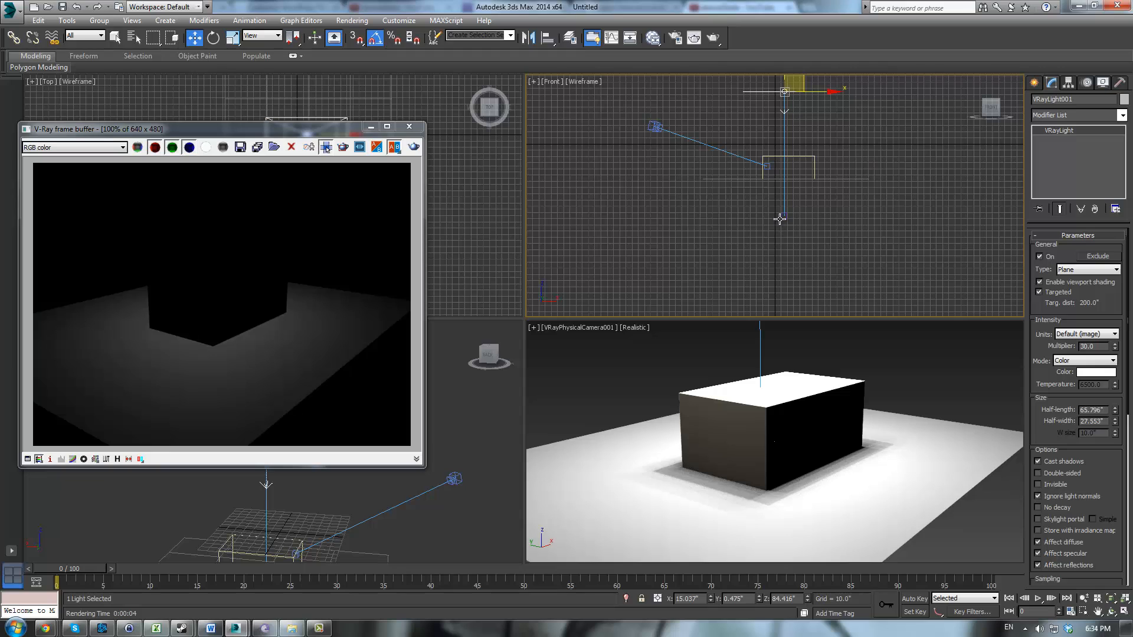
{"action": "left_click", "coordinate": [779, 218]}
{"action": "middle_click_drag", "start_coordinate": [795, 220], "coordinate": [792, 268]}
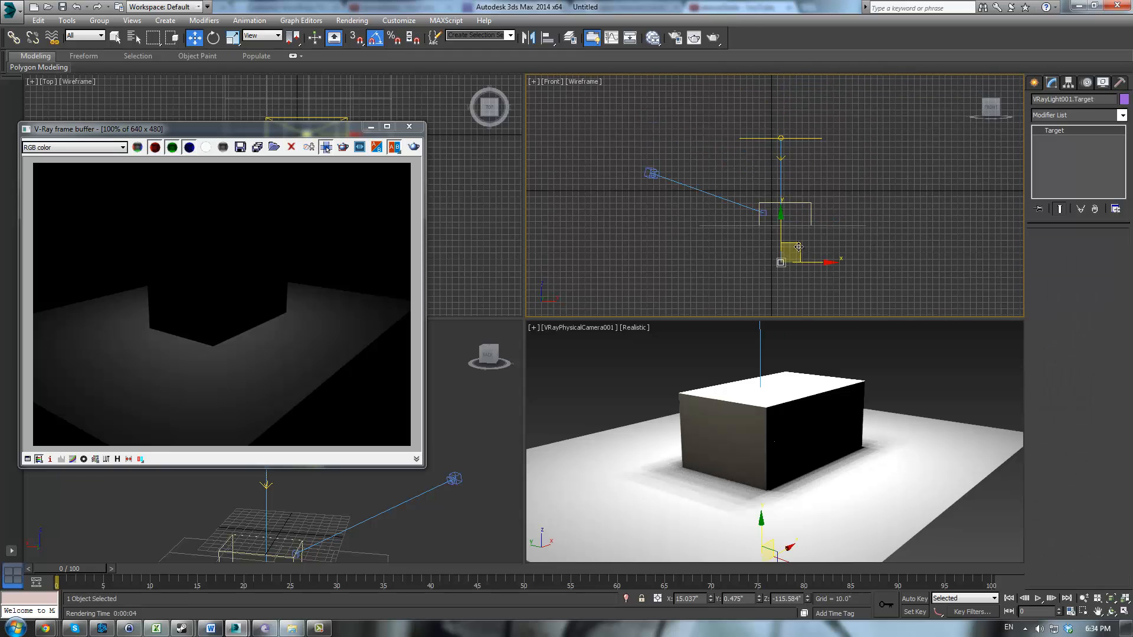
{"action": "left_click_drag", "start_coordinate": [798, 246], "coordinate": [796, 203]}
Step: Shrink the V-Ray frame buffer window and move it clear of the light in the Top view
{"action": "left_click_drag", "start_coordinate": [312, 135], "coordinate": [315, 181]}
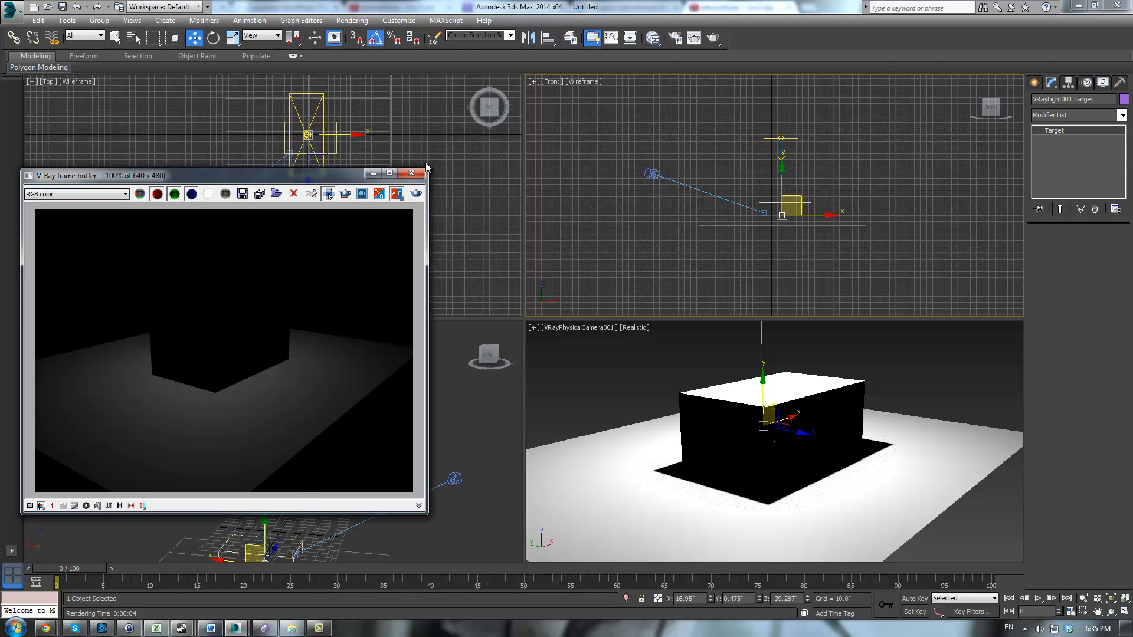
{"action": "left_click_drag", "start_coordinate": [428, 170], "coordinate": [346, 246]}
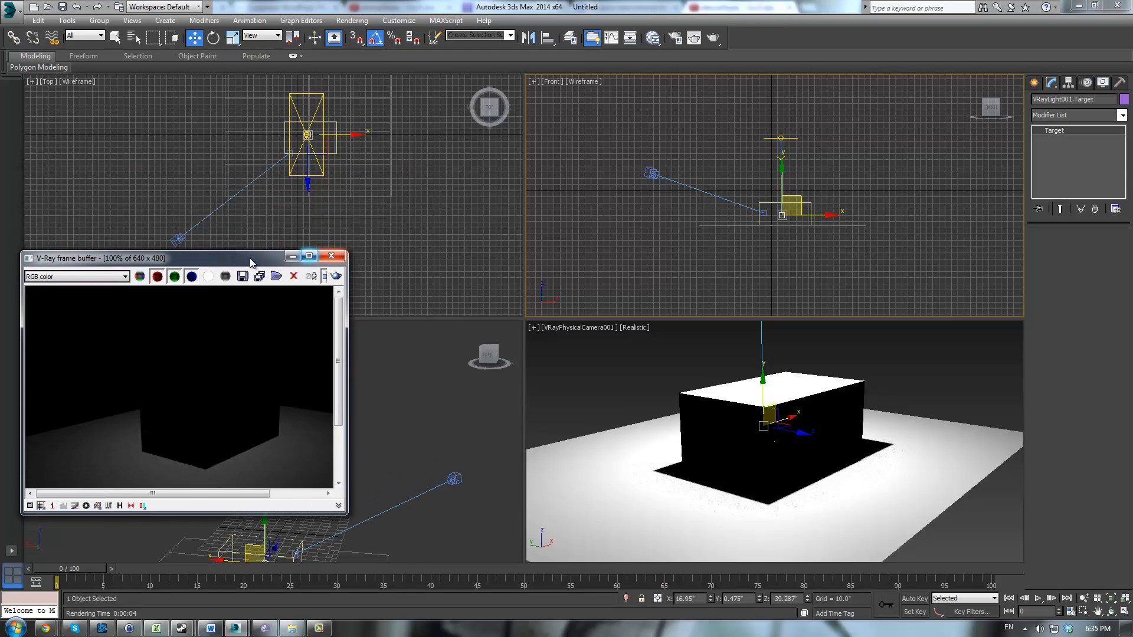
{"action": "left_click_drag", "start_coordinate": [252, 258], "coordinate": [284, 285]}
Step: Select the plane light again and turn its Targeted option off
{"action": "left_click", "coordinate": [803, 266]}
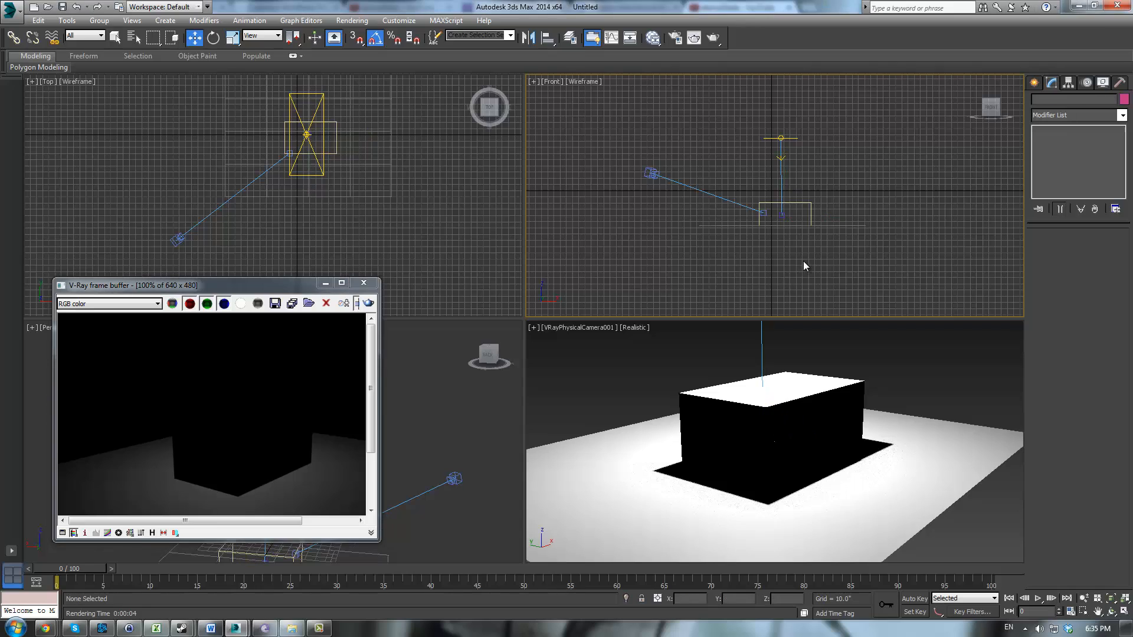
{"action": "left_click", "coordinate": [795, 139]}
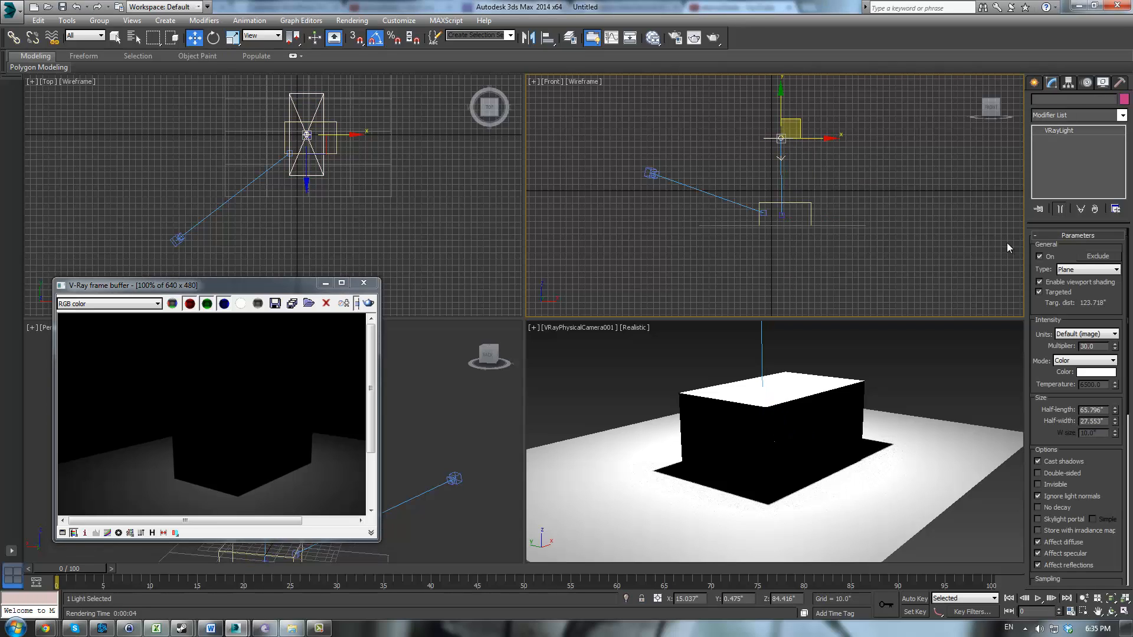
{"action": "left_click", "coordinate": [1039, 293]}
Step: Try the Luminous power, Radiant power and Radiance intensity units on the light, and return it to Default (image)
{"action": "scroll", "coordinate": [1043, 335], "scroll_direction": "down", "scroll_amount": 3}
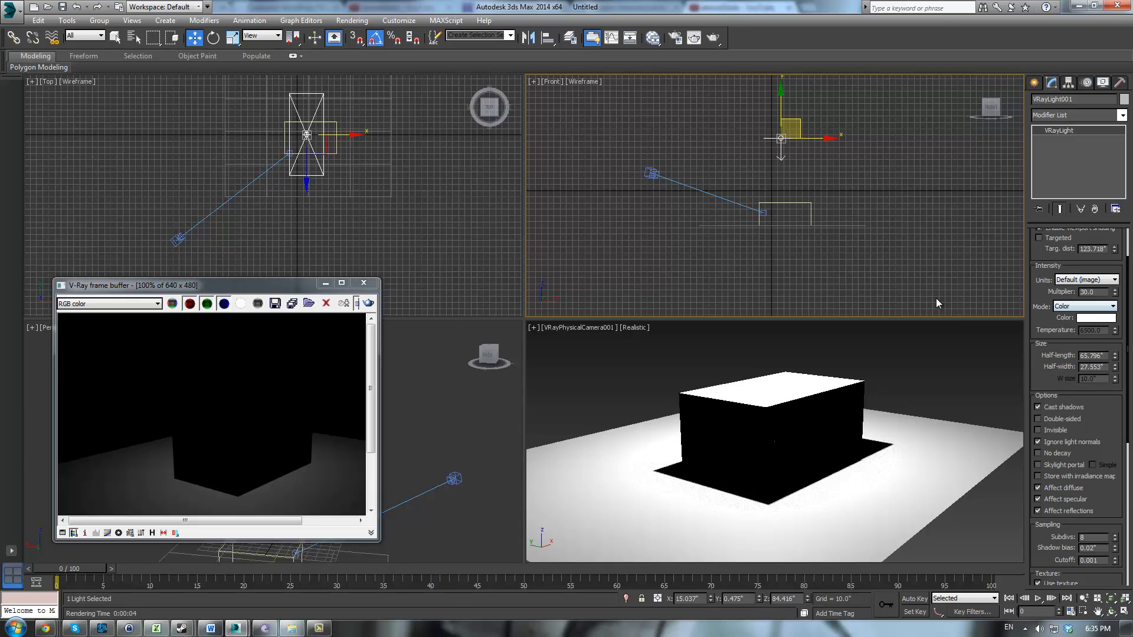
{"action": "left_click", "coordinate": [1083, 280]}
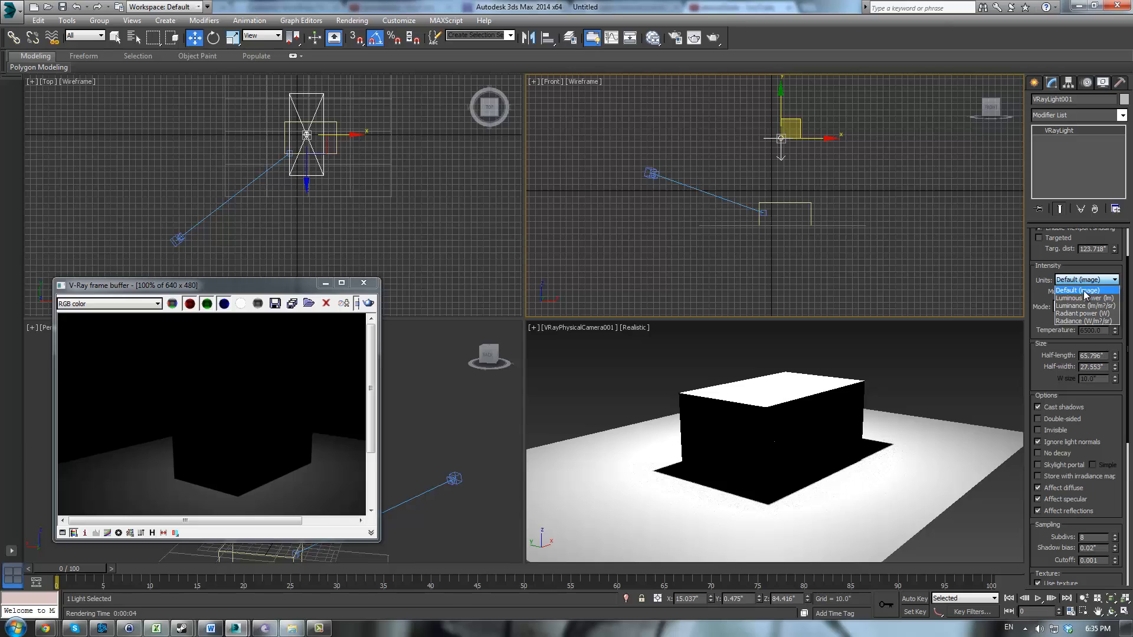
{"action": "left_click", "coordinate": [1078, 290]}
{"action": "left_click", "coordinate": [1065, 281]}
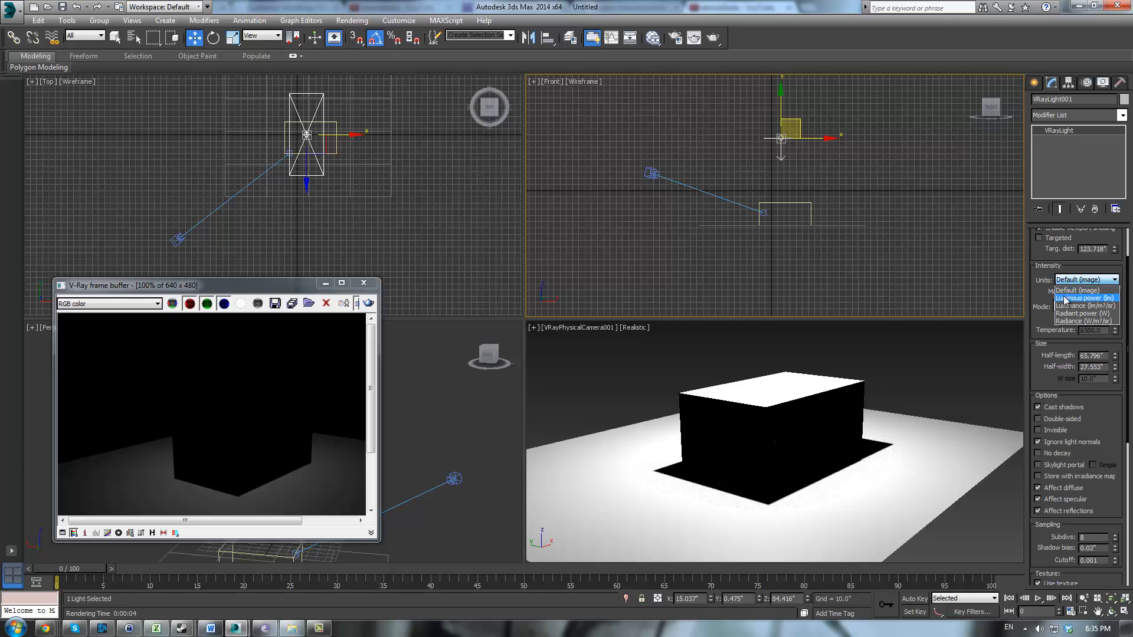
{"action": "left_click", "coordinate": [1066, 299]}
{"action": "left_click", "coordinate": [1072, 281]}
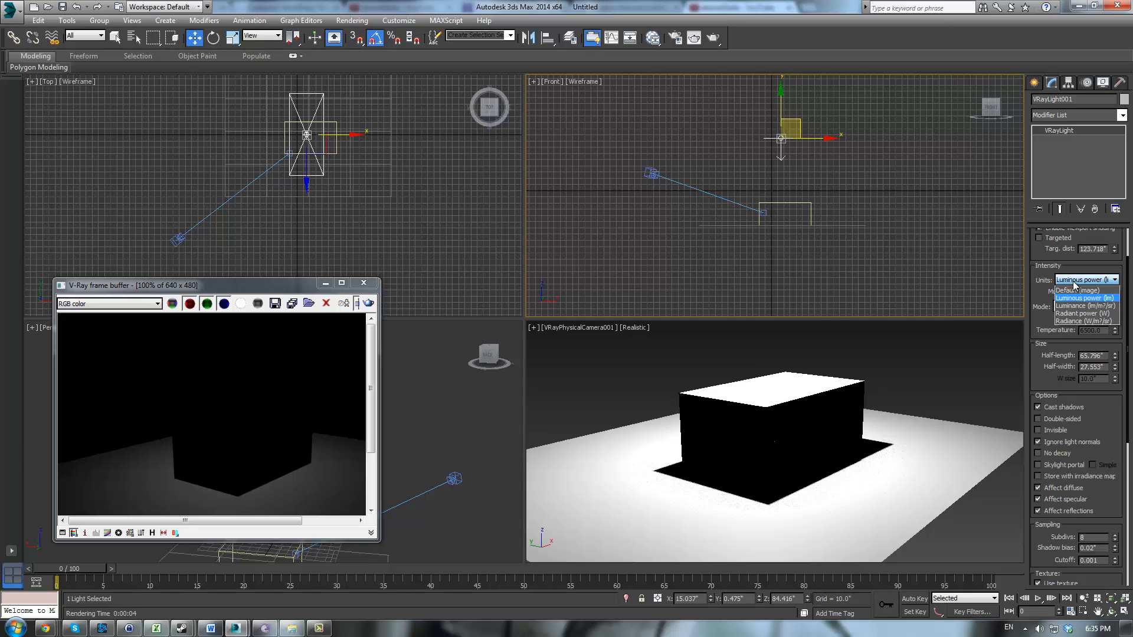
{"action": "left_click", "coordinate": [1070, 313]}
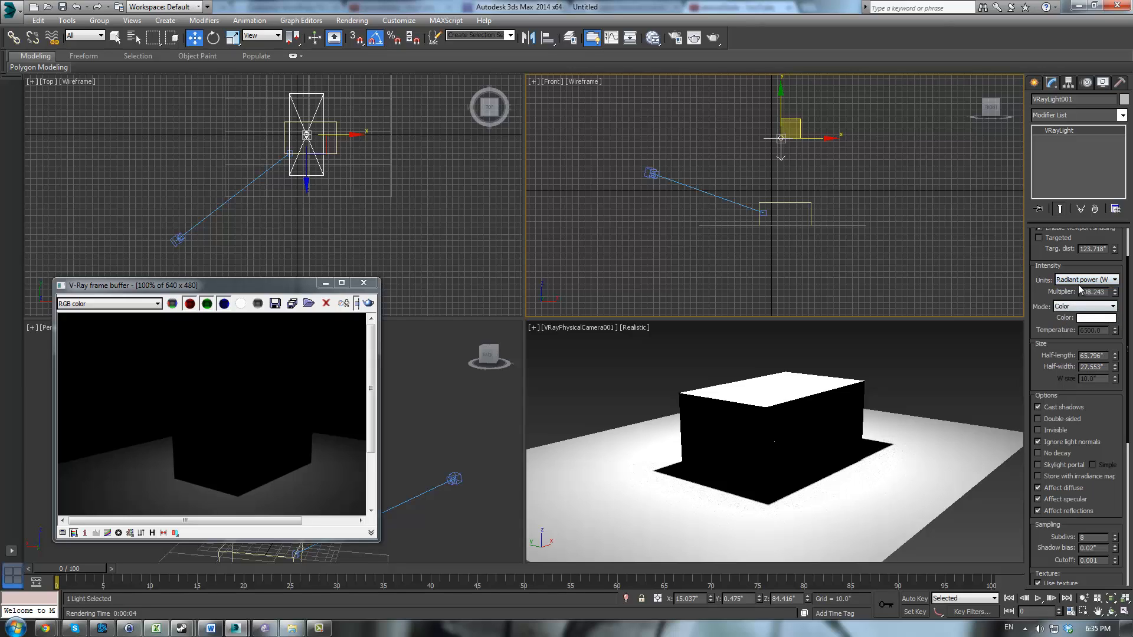
{"action": "left_click", "coordinate": [1079, 280]}
{"action": "left_click", "coordinate": [1071, 322]}
{"action": "left_click", "coordinate": [1112, 280]}
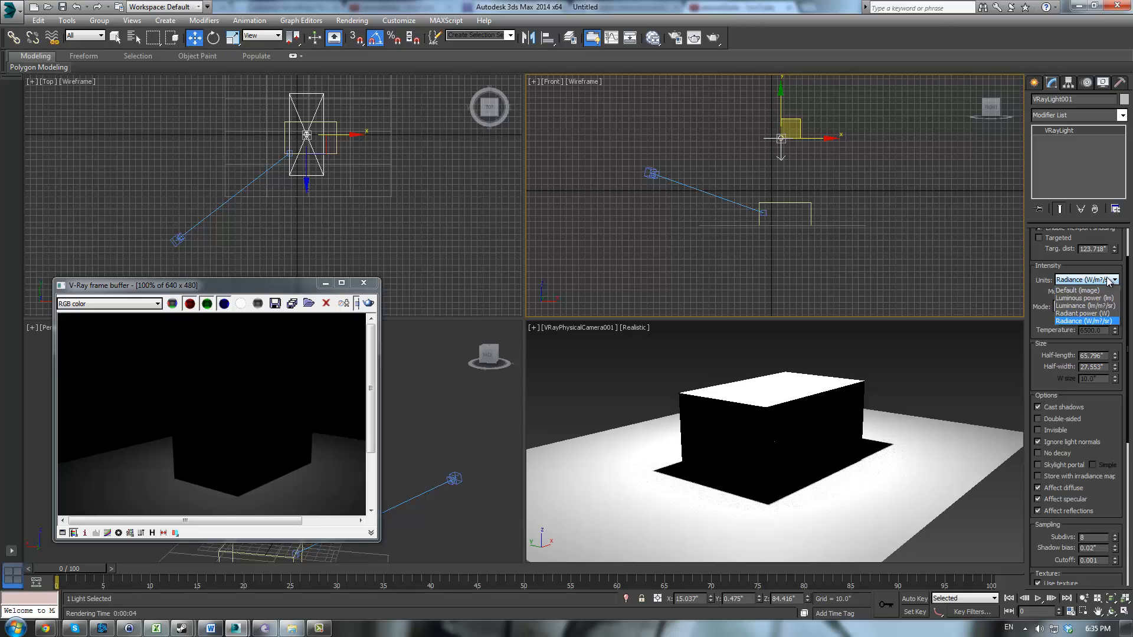
{"action": "left_click", "coordinate": [1079, 290]}
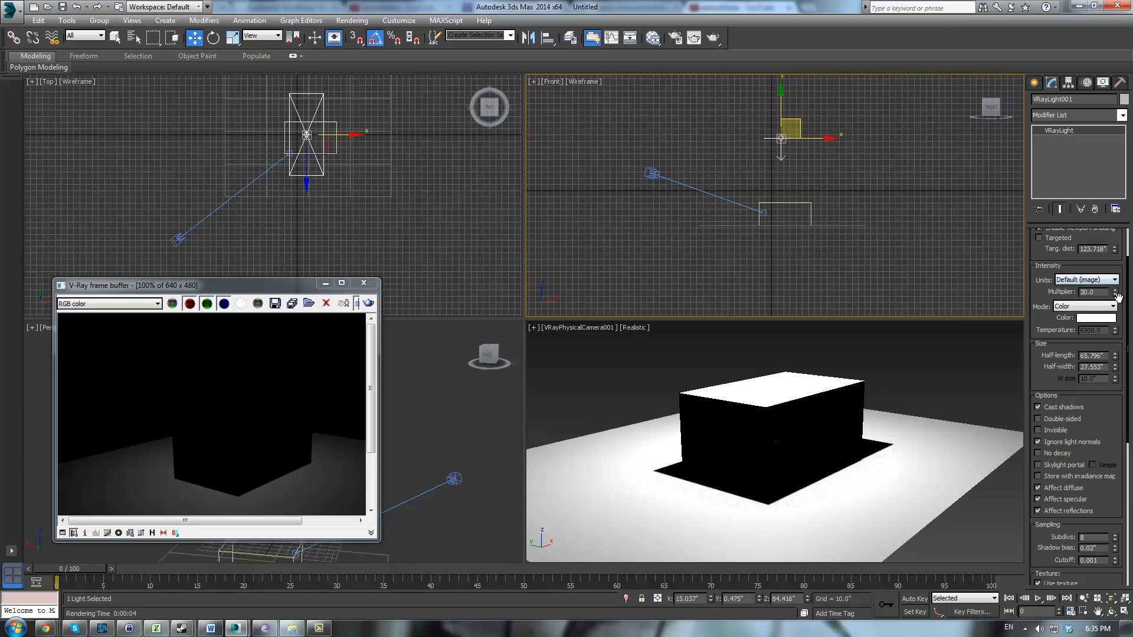
Step: Render the camera view with the light's multiplier raised to 67 and again lowered to 7, enlarging the frame buffer to show the whole image
{"action": "left_click_drag", "start_coordinate": [1115, 296], "coordinate": [1115, 271]}
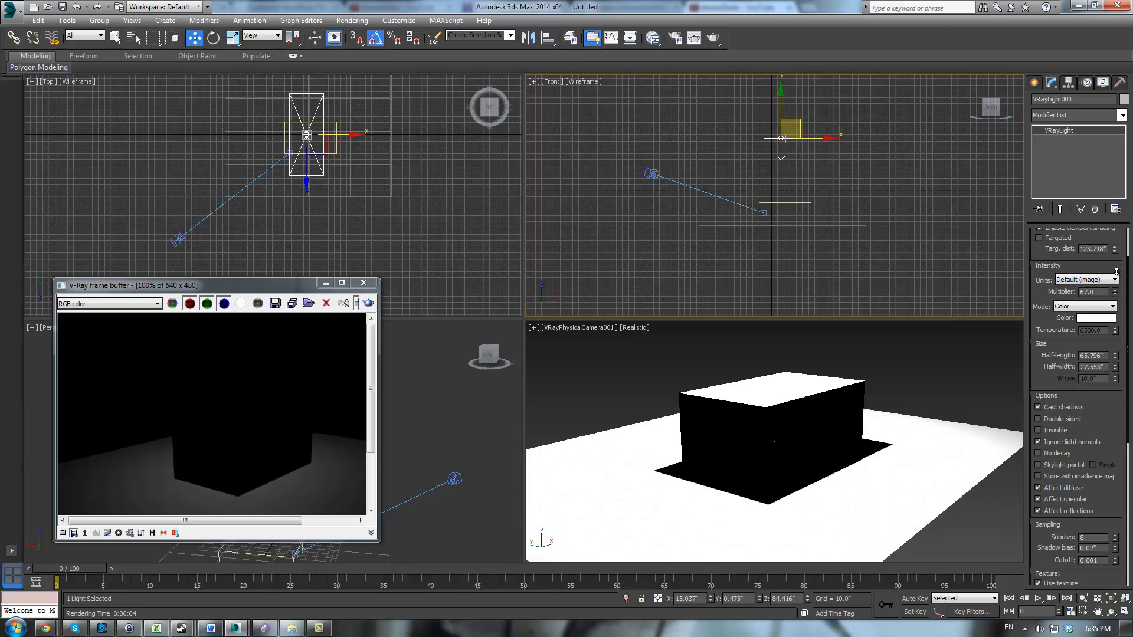
{"action": "left_click", "coordinate": [369, 304]}
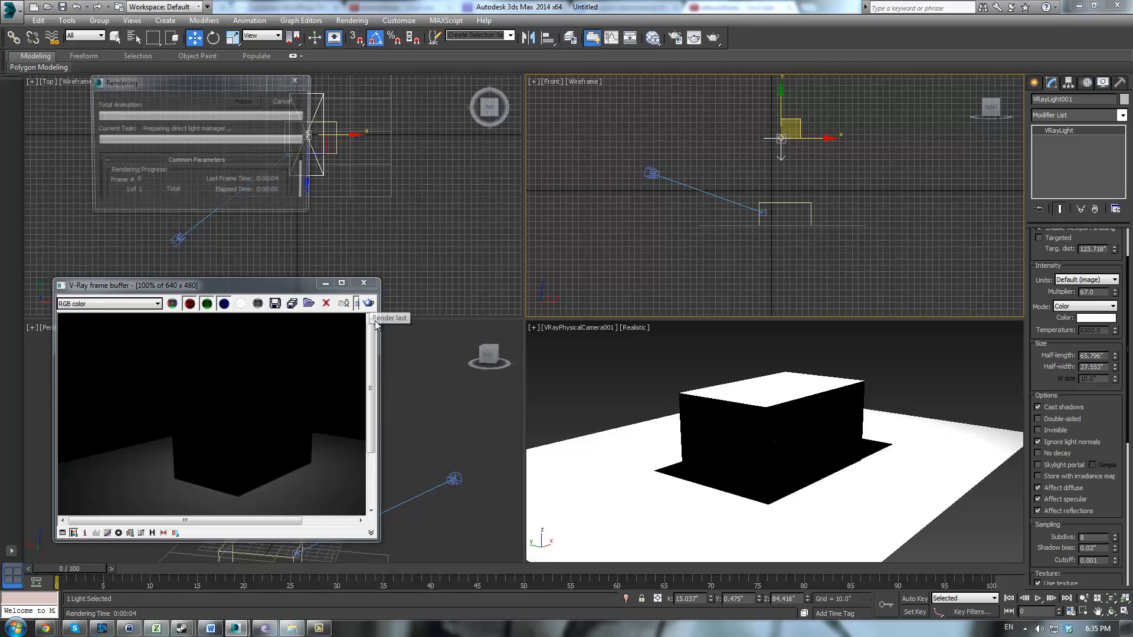
{"action": "left_click_drag", "start_coordinate": [377, 416], "coordinate": [514, 416]}
{"action": "left_click_drag", "start_coordinate": [435, 541], "coordinate": [435, 603]}
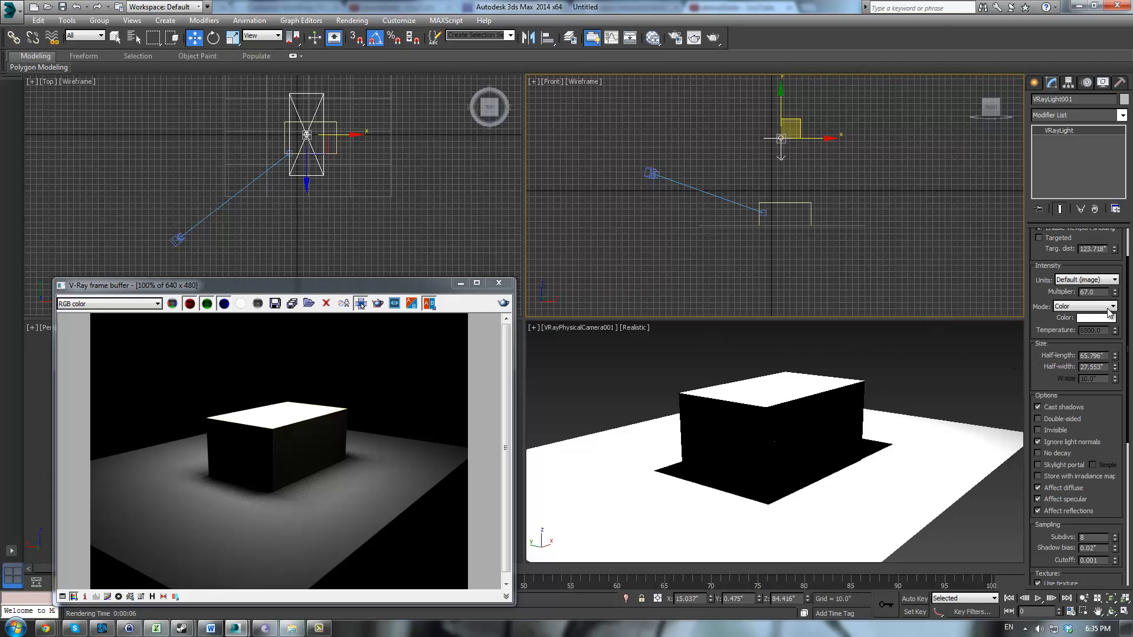
{"action": "left_click_drag", "start_coordinate": [1114, 292], "coordinate": [1116, 342]}
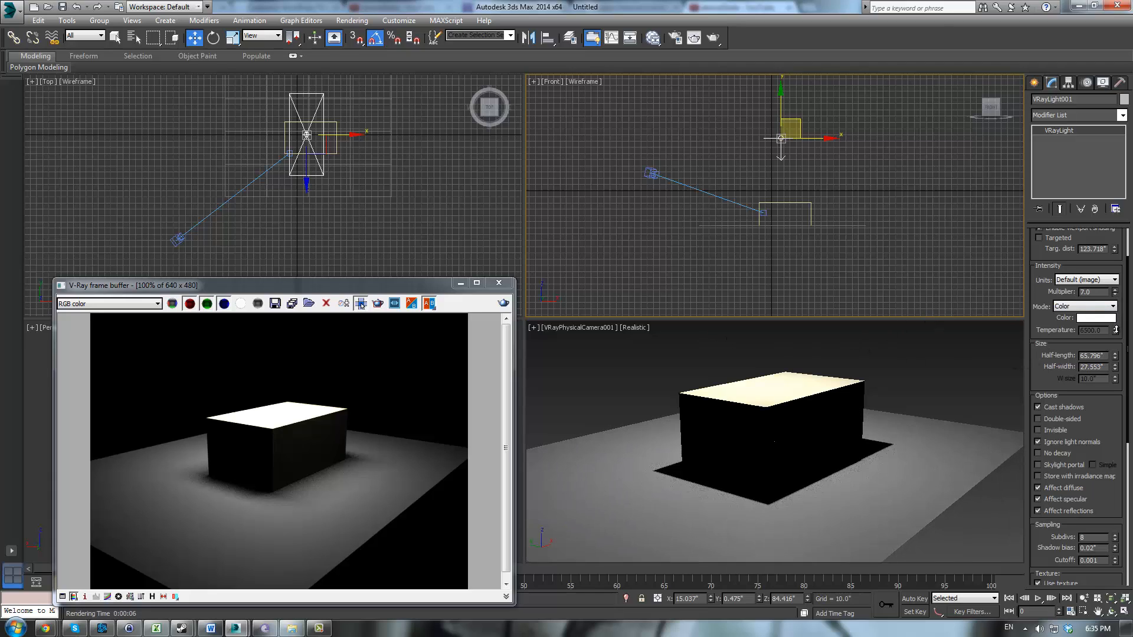
{"action": "left_click", "coordinate": [503, 303]}
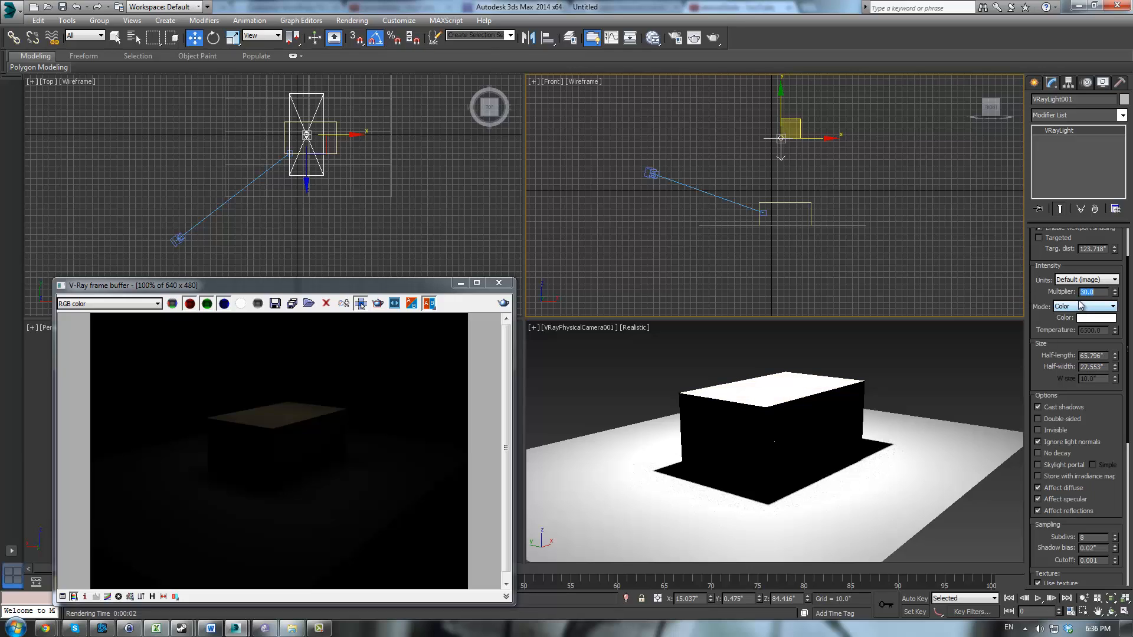
Step: Set the light's multiplier to 30 and its intensity units to Radiant power (W), and render the camera view
{"action": "left_click", "coordinate": [1082, 281]}
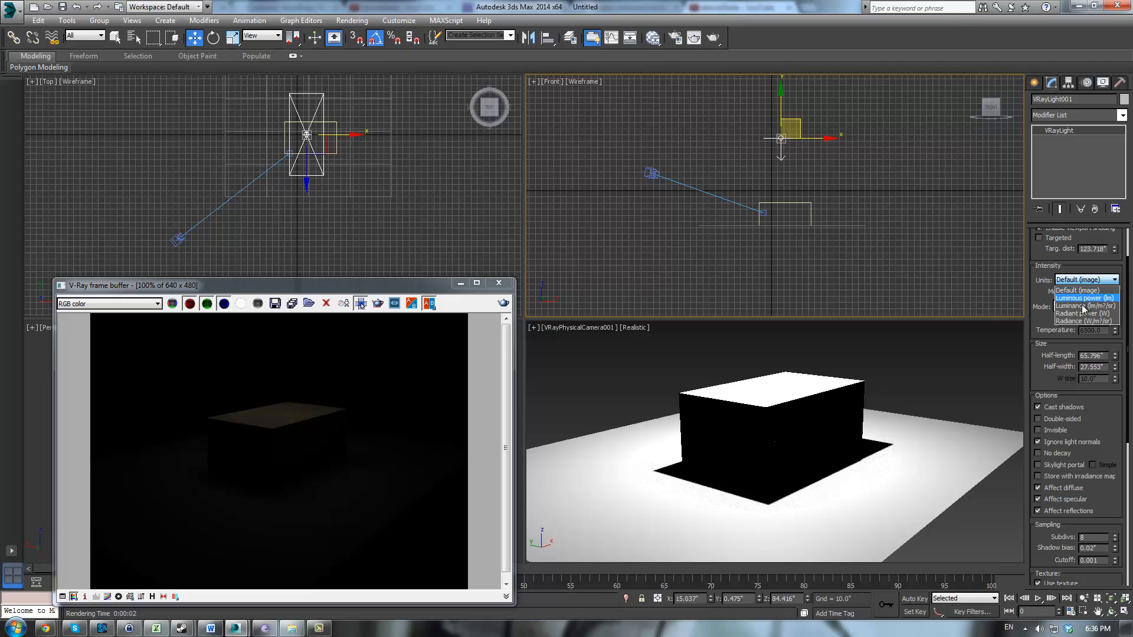
{"action": "left_click", "coordinate": [1082, 307]}
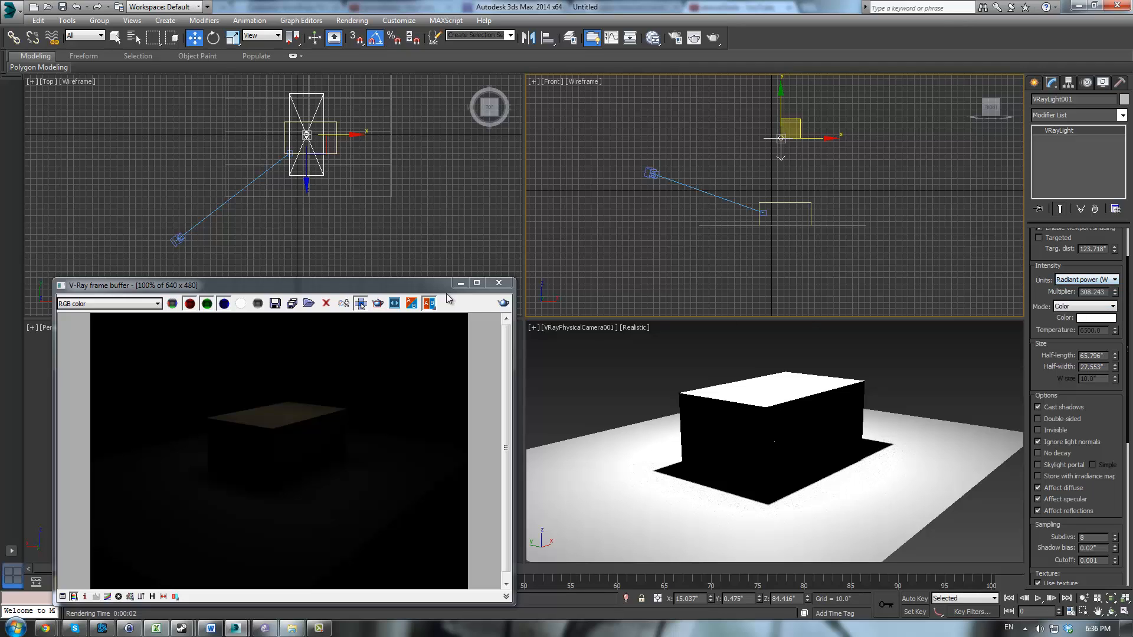
{"action": "left_click", "coordinate": [503, 303]}
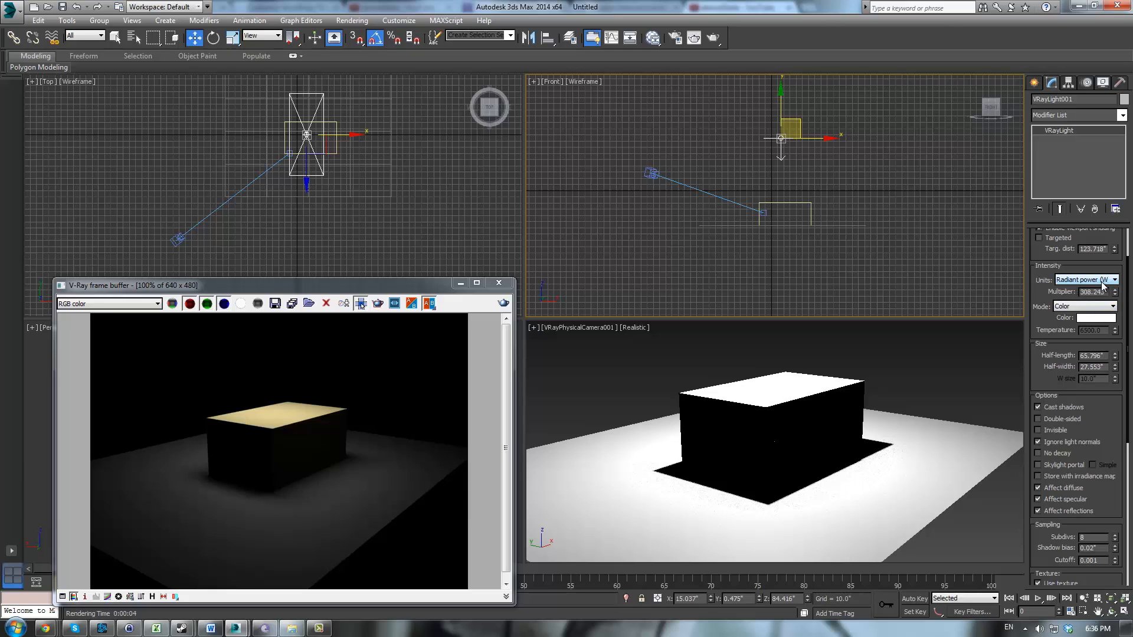
{"action": "left_click", "coordinate": [1102, 285]}
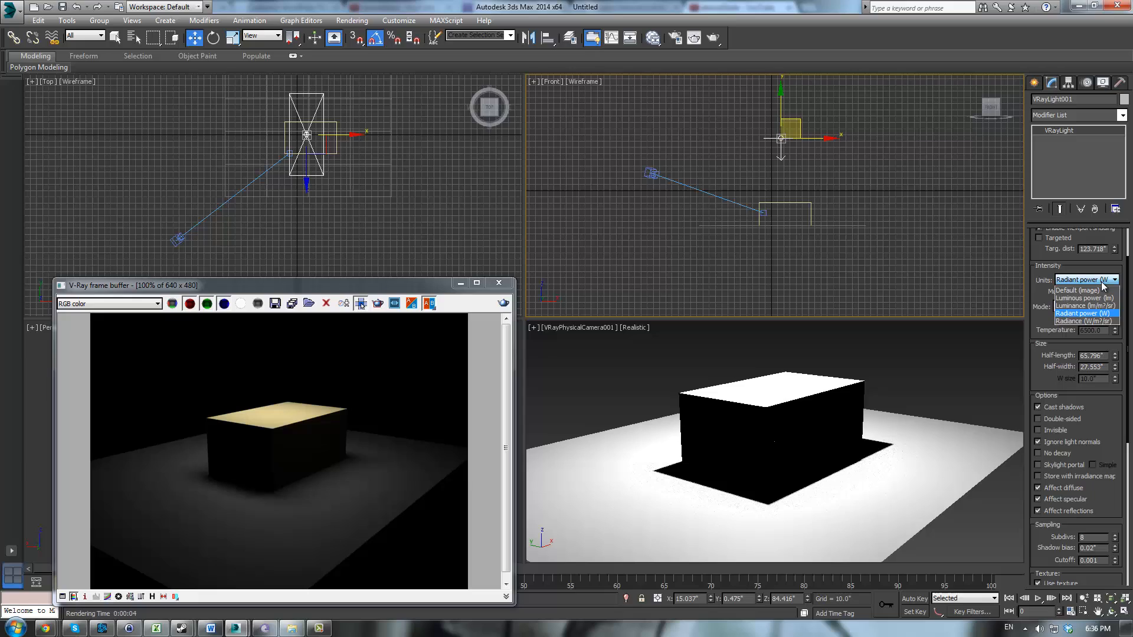
{"action": "left_click", "coordinate": [1081, 319]}
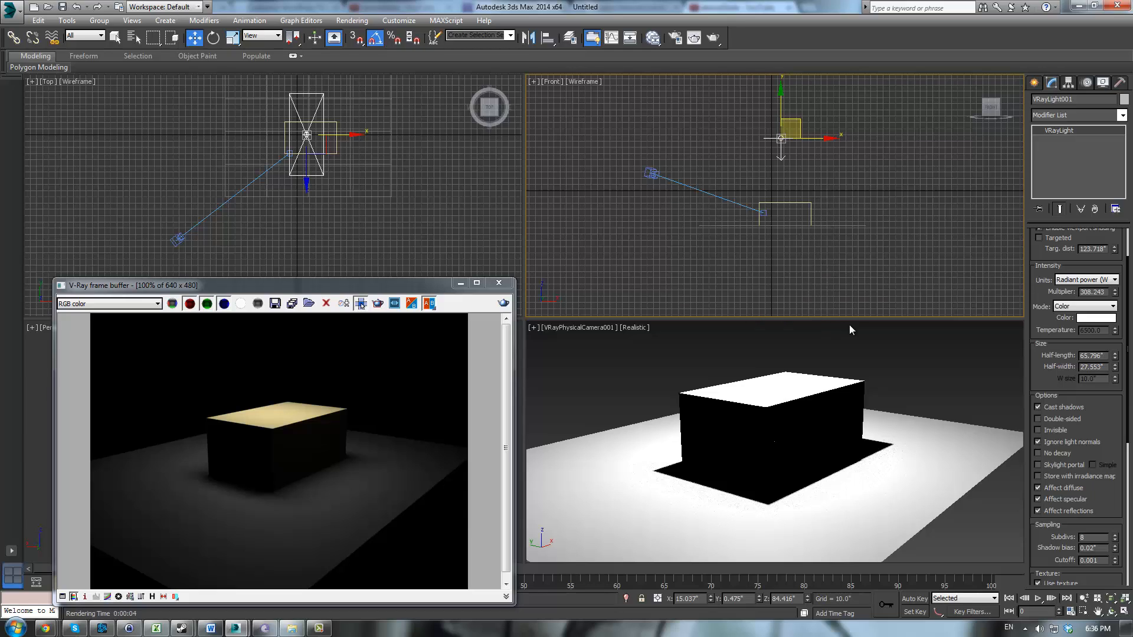
Step: Keep the light in Color mode, set its colour to cyan (red 0, green 150, blue 152), and render the camera view
{"action": "left_click", "coordinate": [1060, 307]}
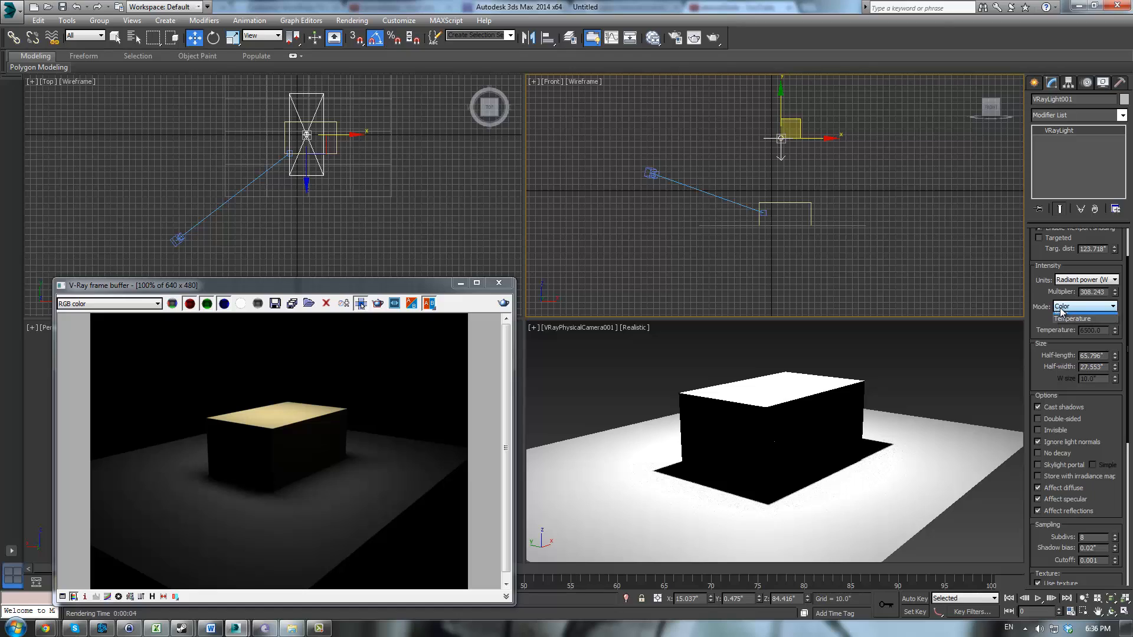
{"action": "left_click", "coordinate": [1060, 308]}
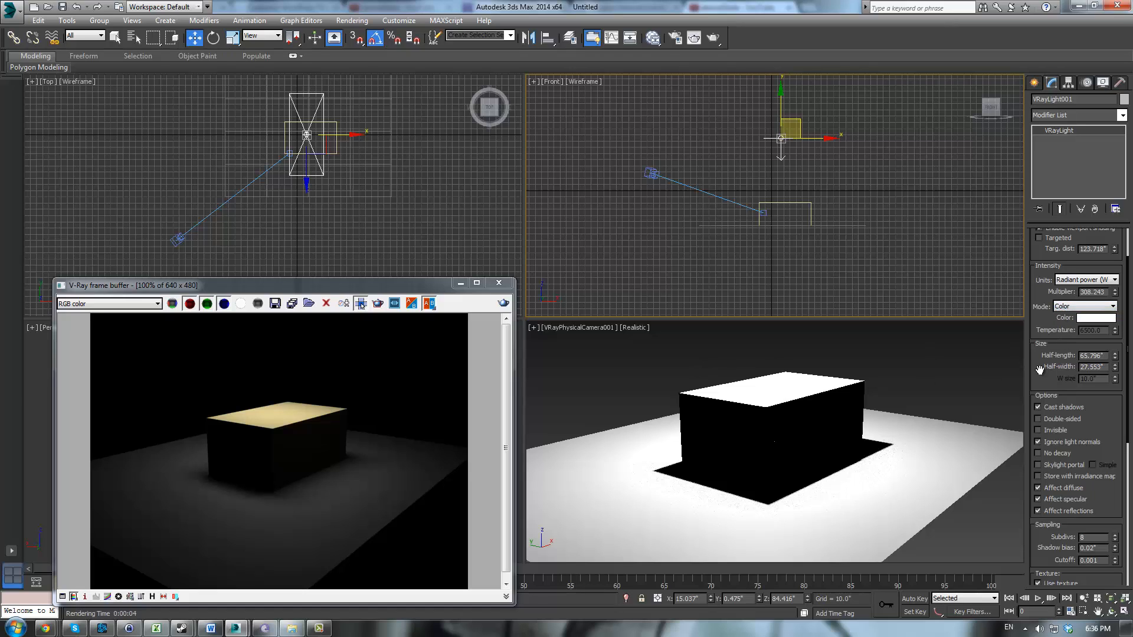
{"action": "left_click", "coordinate": [1088, 320]}
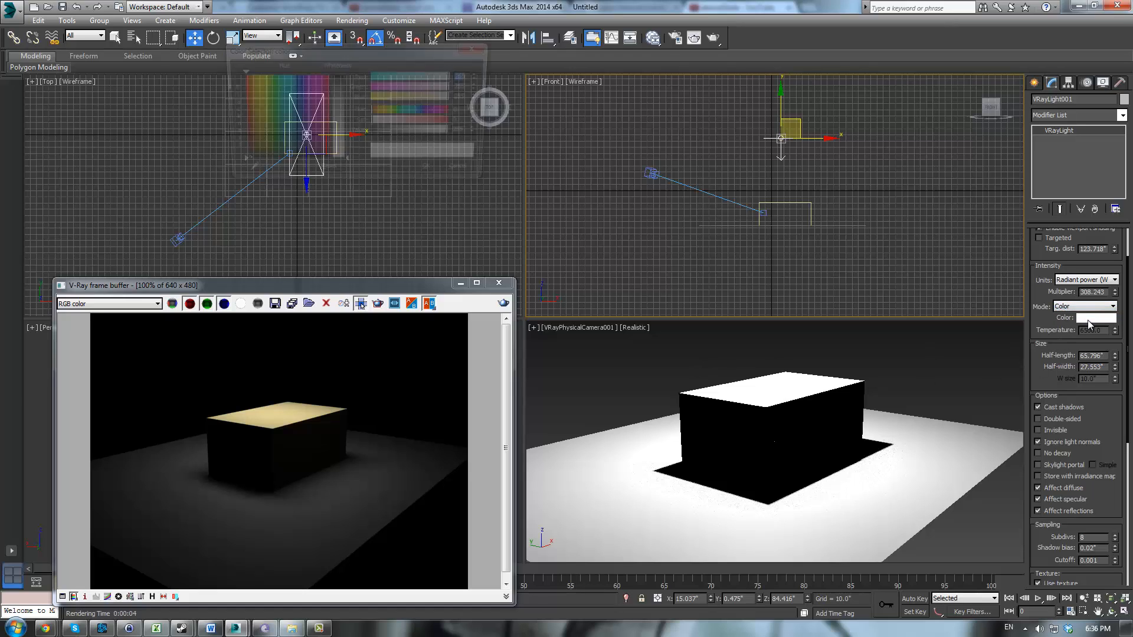
{"action": "left_click_drag", "start_coordinate": [430, 76], "coordinate": [366, 77]}
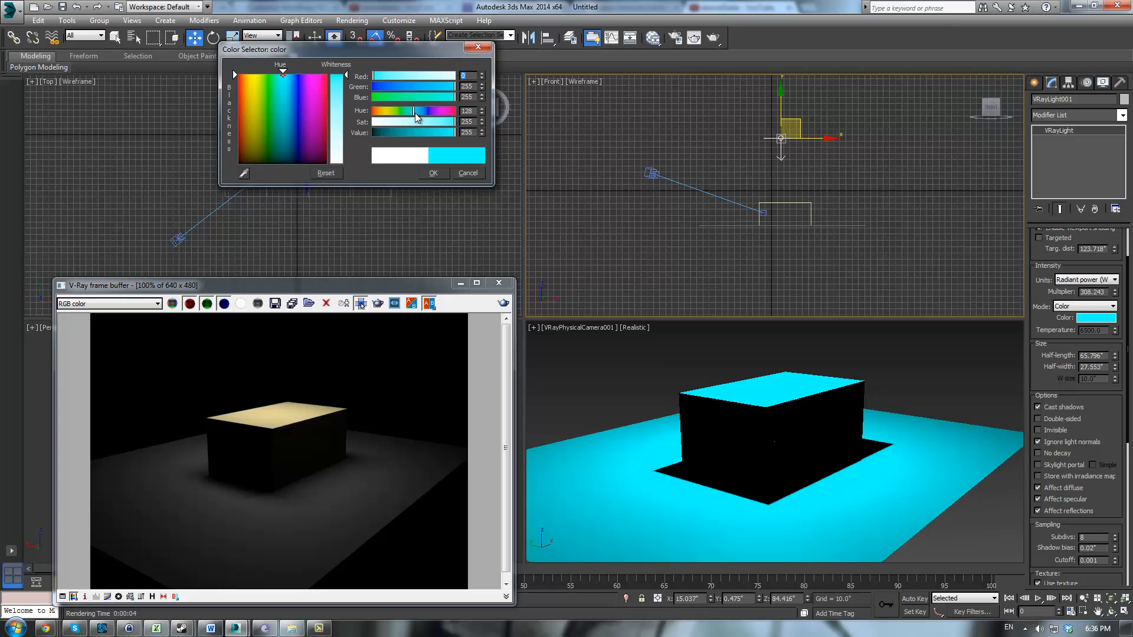
{"action": "left_click_drag", "start_coordinate": [428, 136], "coordinate": [422, 135]}
{"action": "left_click", "coordinate": [431, 173]}
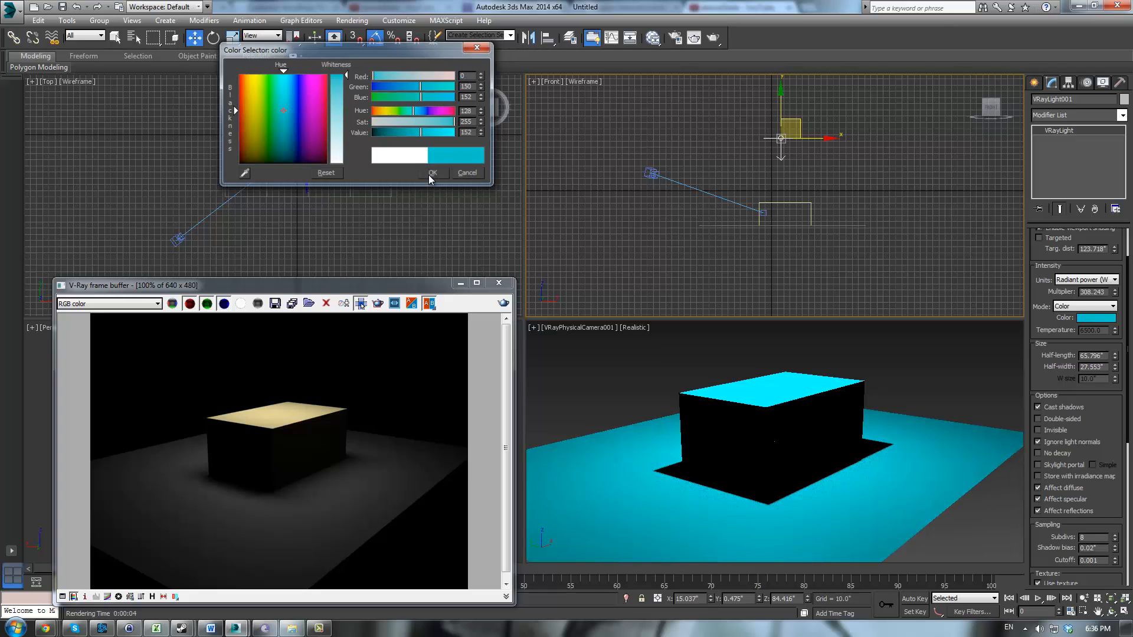
{"action": "left_click", "coordinate": [503, 303]}
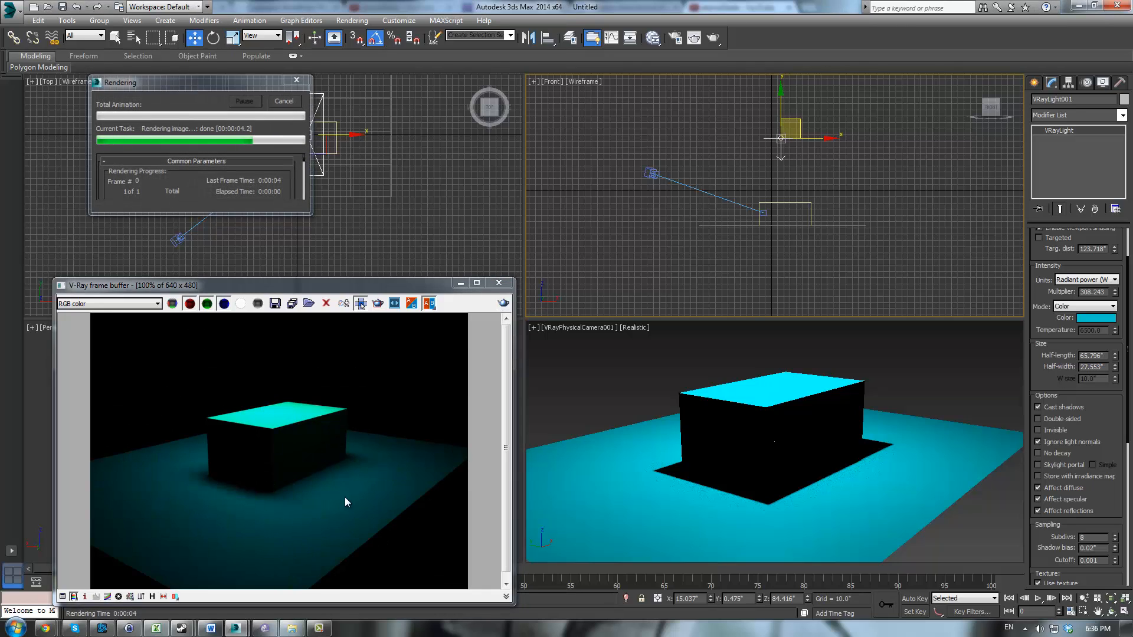
Step: Change the light's colour to a pale yellow of about red 251, green 255, blue 168, and render the camera view
{"action": "left_click", "coordinate": [1084, 320]}
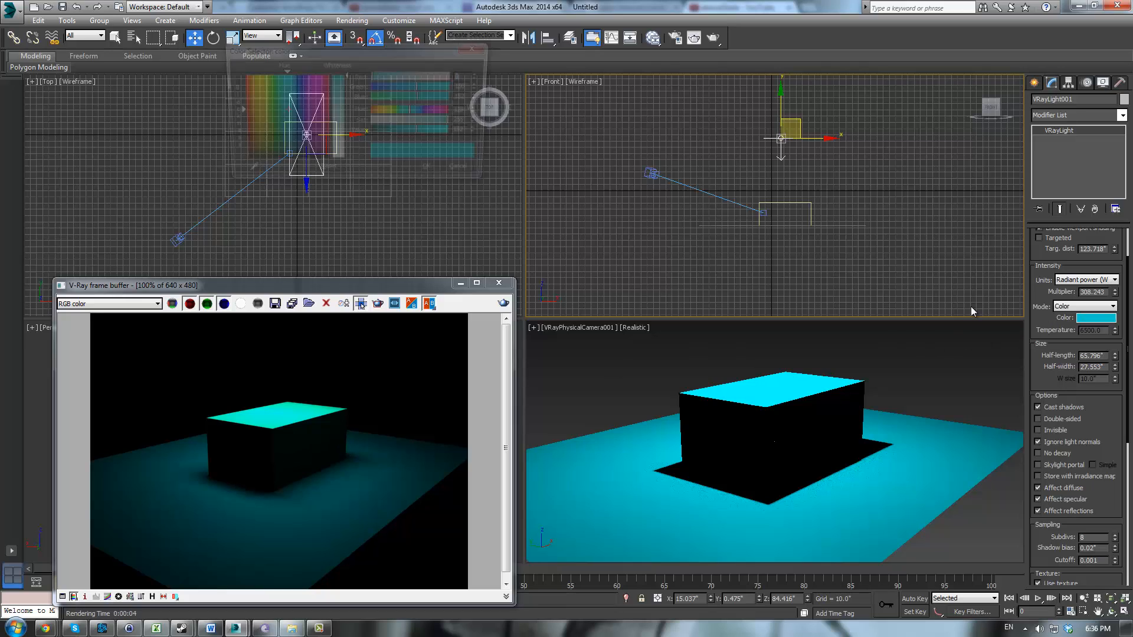
{"action": "left_click", "coordinate": [387, 111]}
{"action": "left_click", "coordinate": [386, 121]}
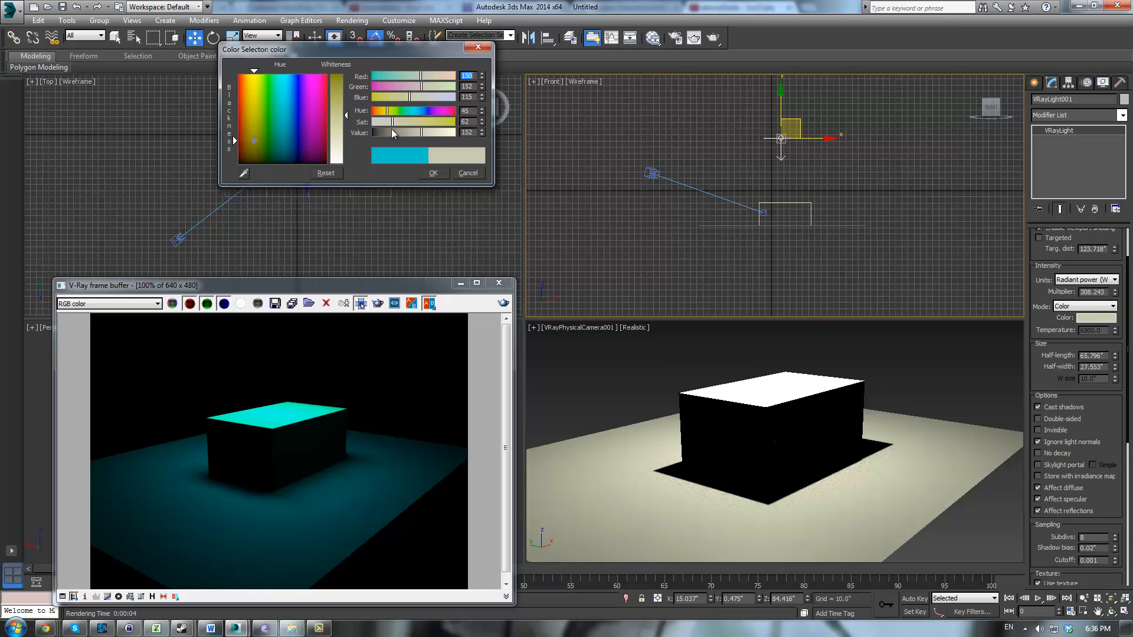
{"action": "left_click_drag", "start_coordinate": [391, 133], "coordinate": [427, 100]}
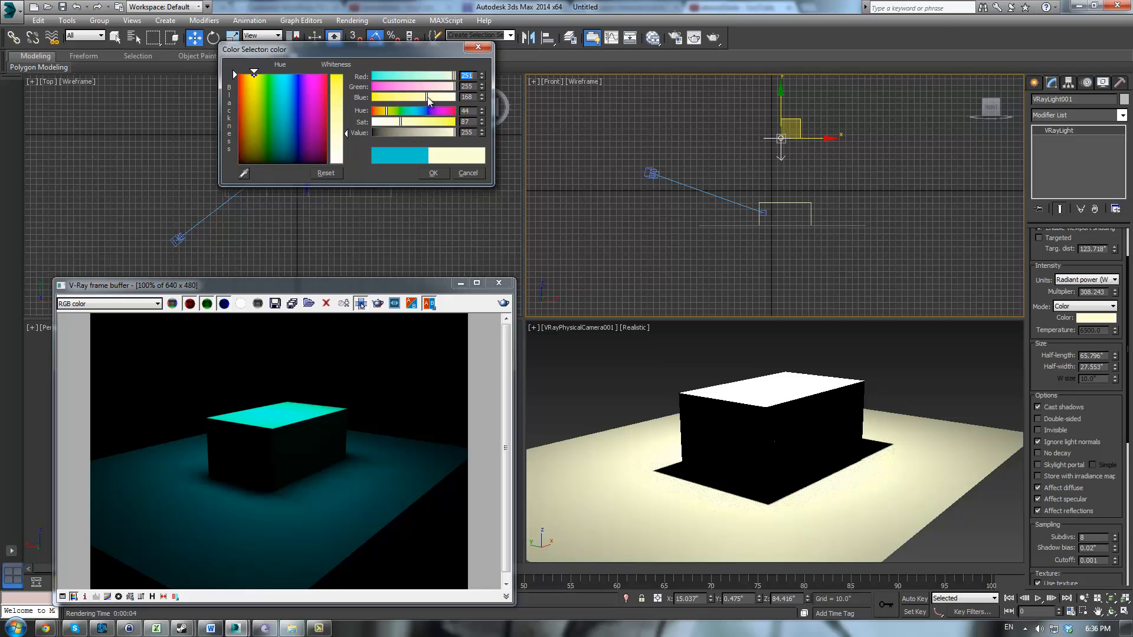
{"action": "left_click", "coordinate": [443, 173]}
{"action": "left_click", "coordinate": [504, 302]}
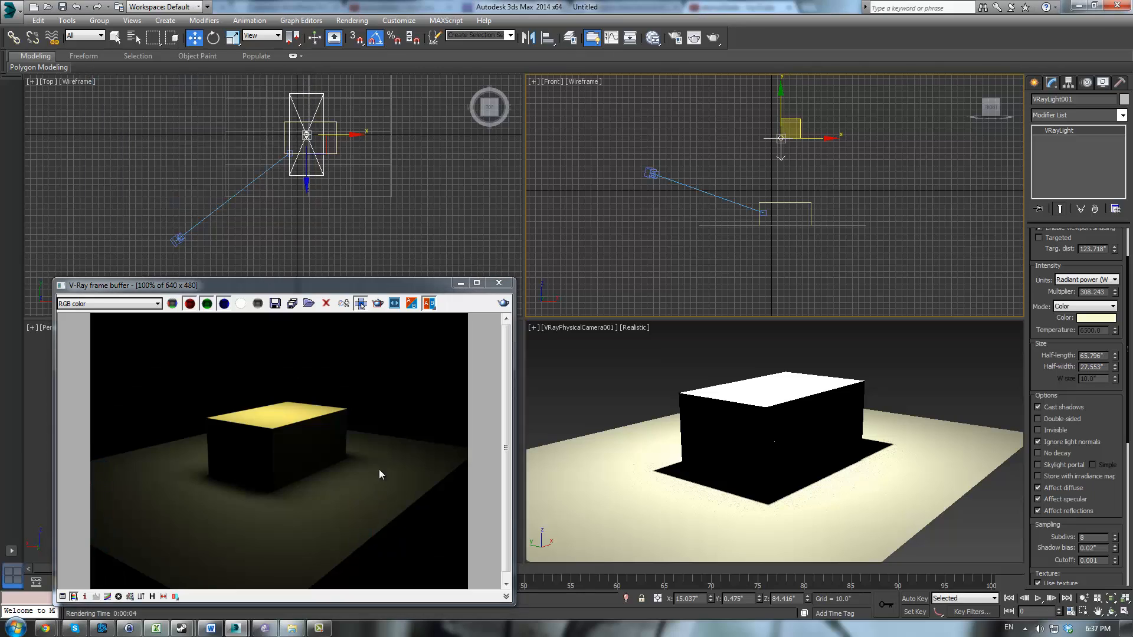
Step: Switch the light's colour mode to Temperature, set the temperature to 3250, and render the camera view
{"action": "left_click", "coordinate": [1086, 306]}
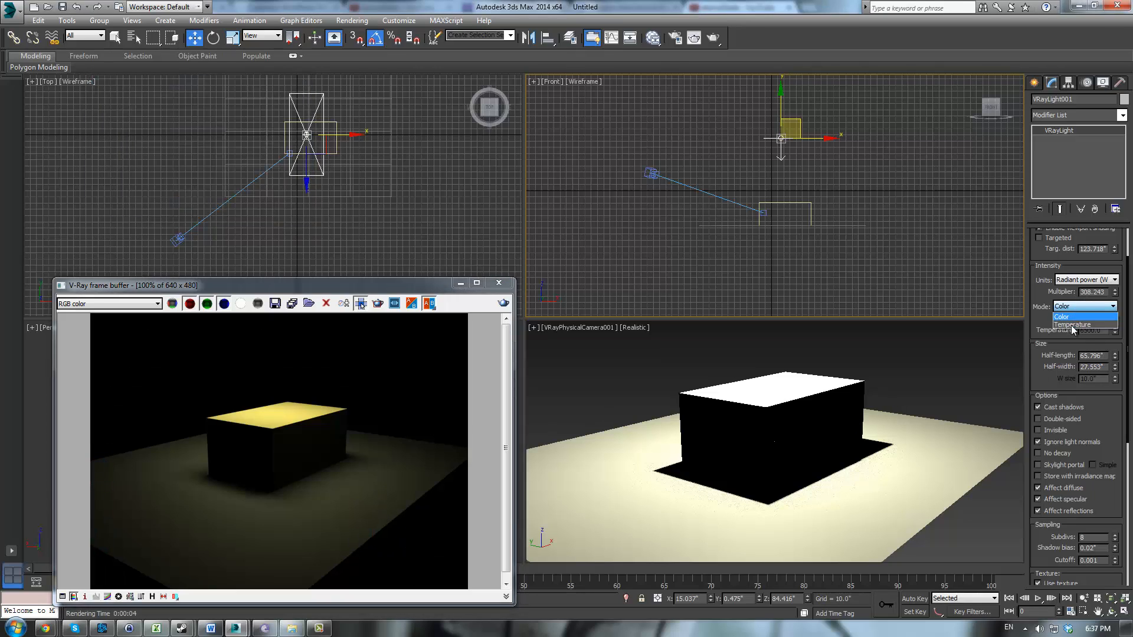
{"action": "left_click", "coordinate": [1071, 324]}
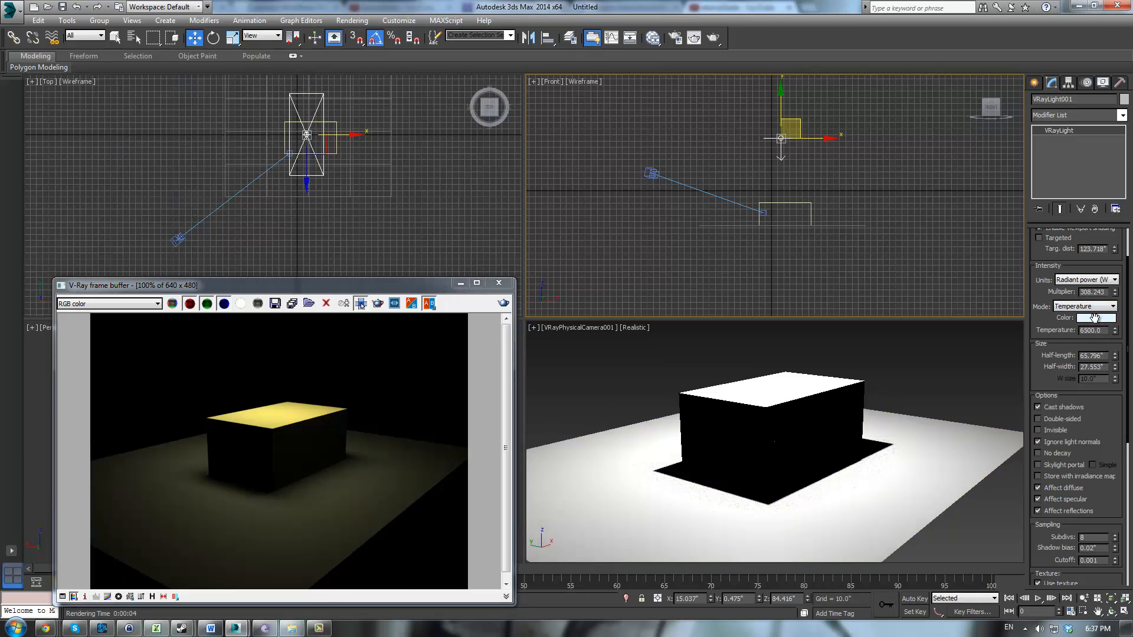
{"action": "left_click_drag", "start_coordinate": [1114, 330], "coordinate": [1108, 366]}
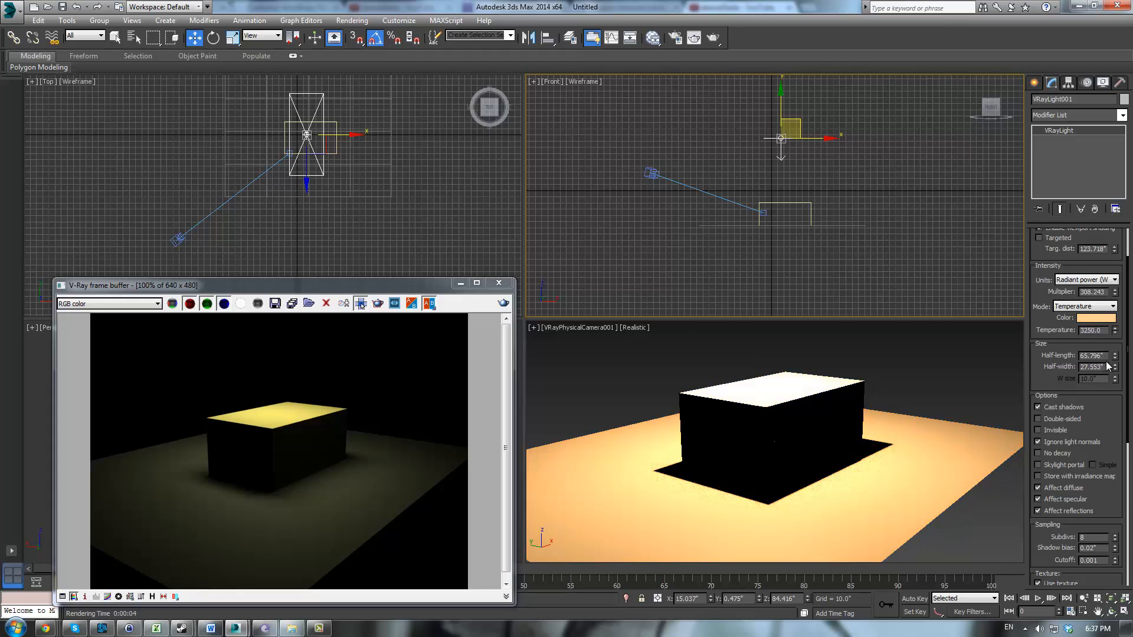
{"action": "left_click", "coordinate": [504, 304]}
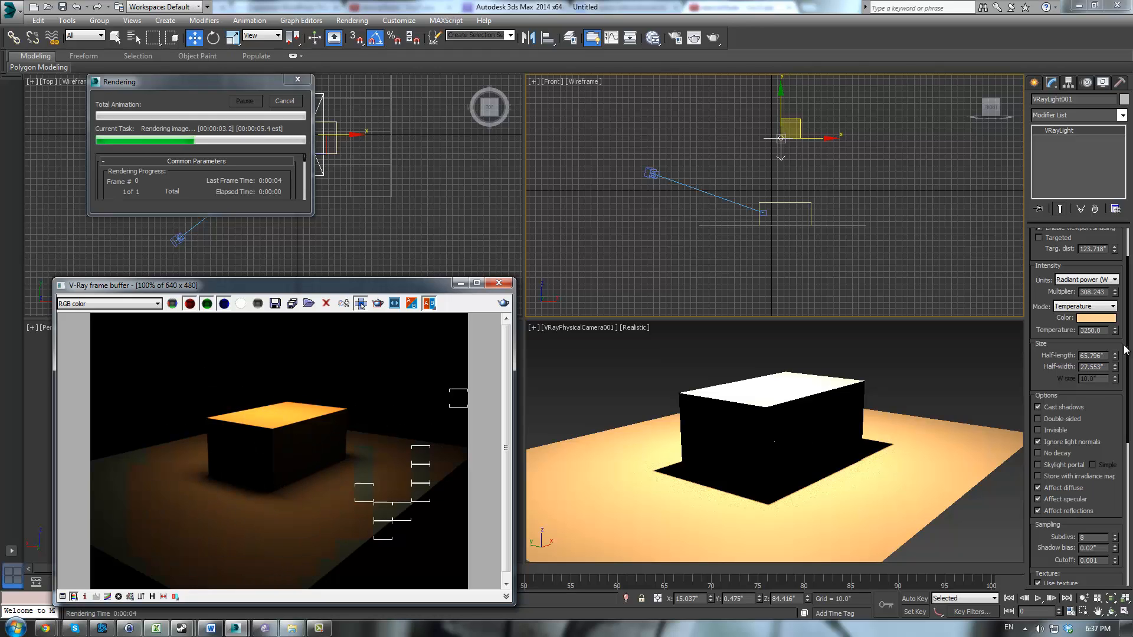
Step: Render the camera view with the light's temperature lowered to 0, and raise the temperature to about 1346
{"action": "left_click", "coordinate": [1092, 308]}
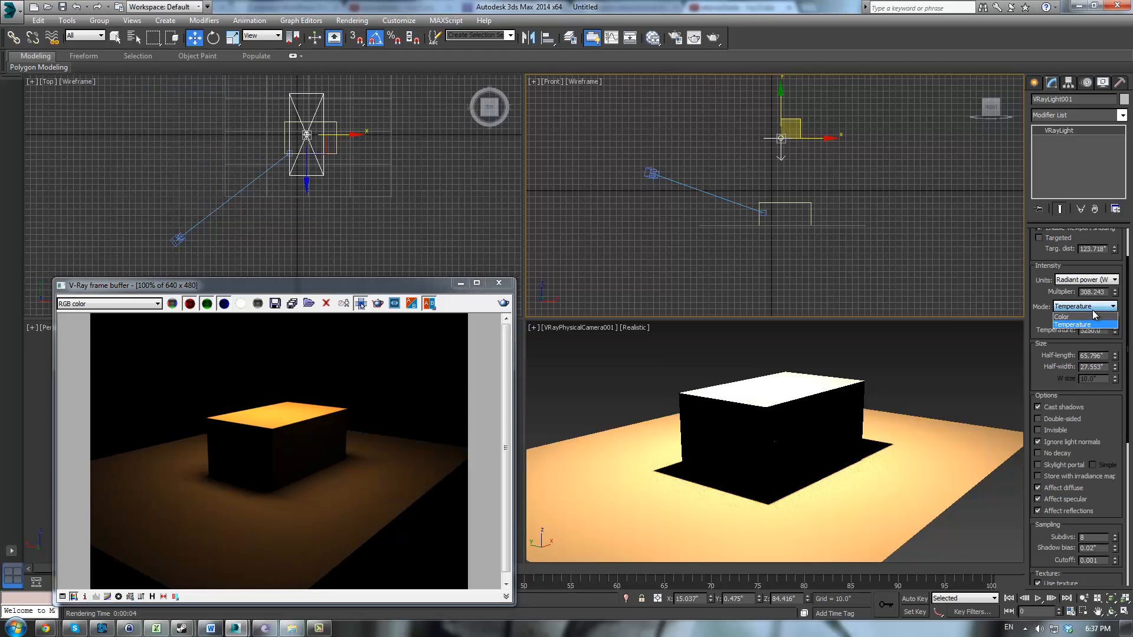
{"action": "left_click", "coordinate": [1091, 325]}
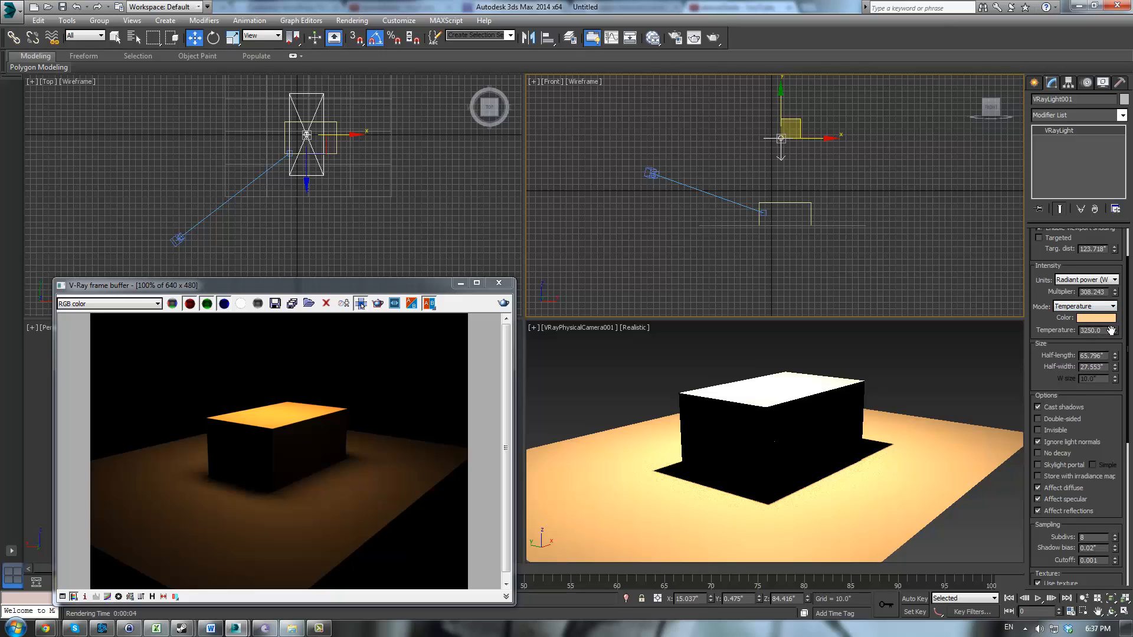
{"action": "left_click_drag", "start_coordinate": [1112, 331], "coordinate": [1110, 291]}
{"action": "left_click_drag", "start_coordinate": [1113, 253], "coordinate": [1101, 502]}
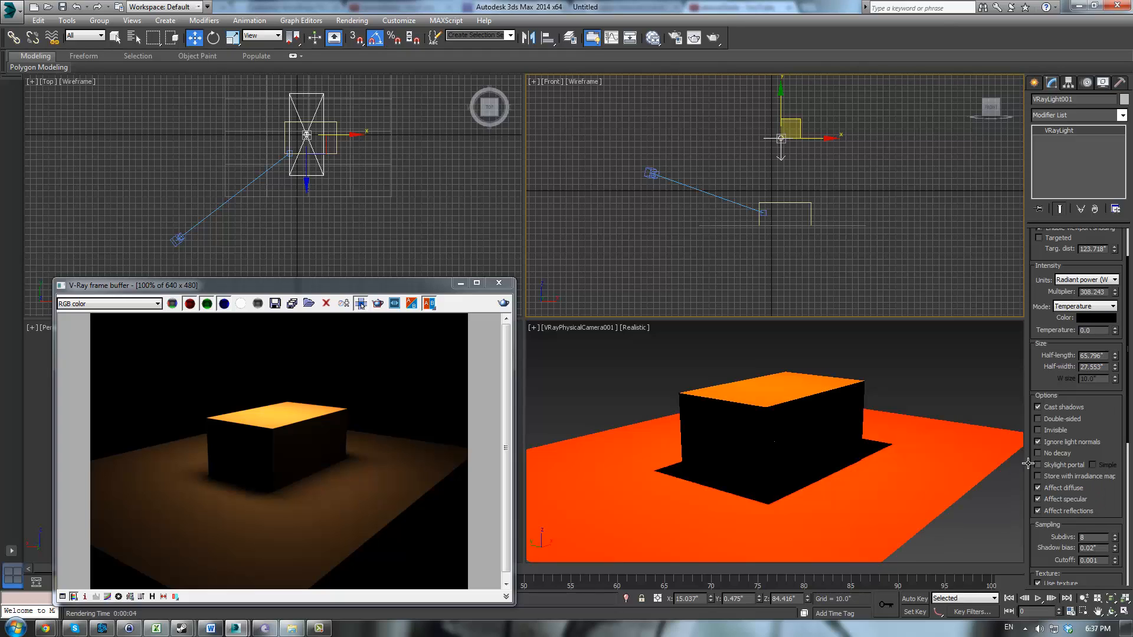
{"action": "left_click", "coordinate": [504, 302]}
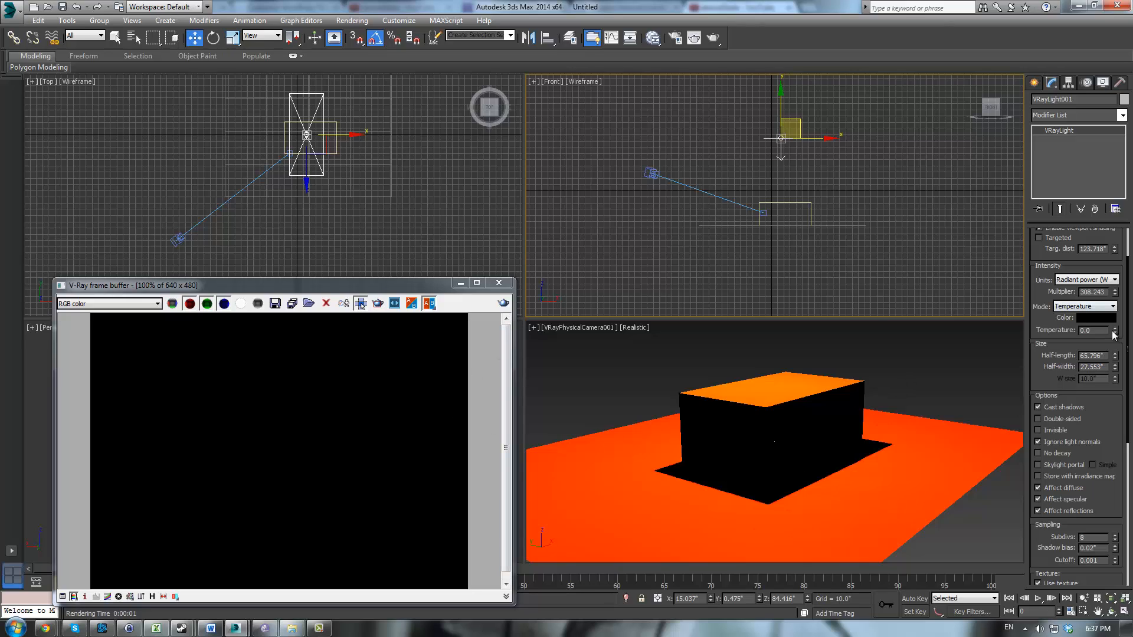
{"action": "left_click_drag", "start_coordinate": [1118, 261], "coordinate": [1090, 276]}
{"action": "left_click_drag", "start_coordinate": [1116, 334], "coordinate": [1115, 197]}
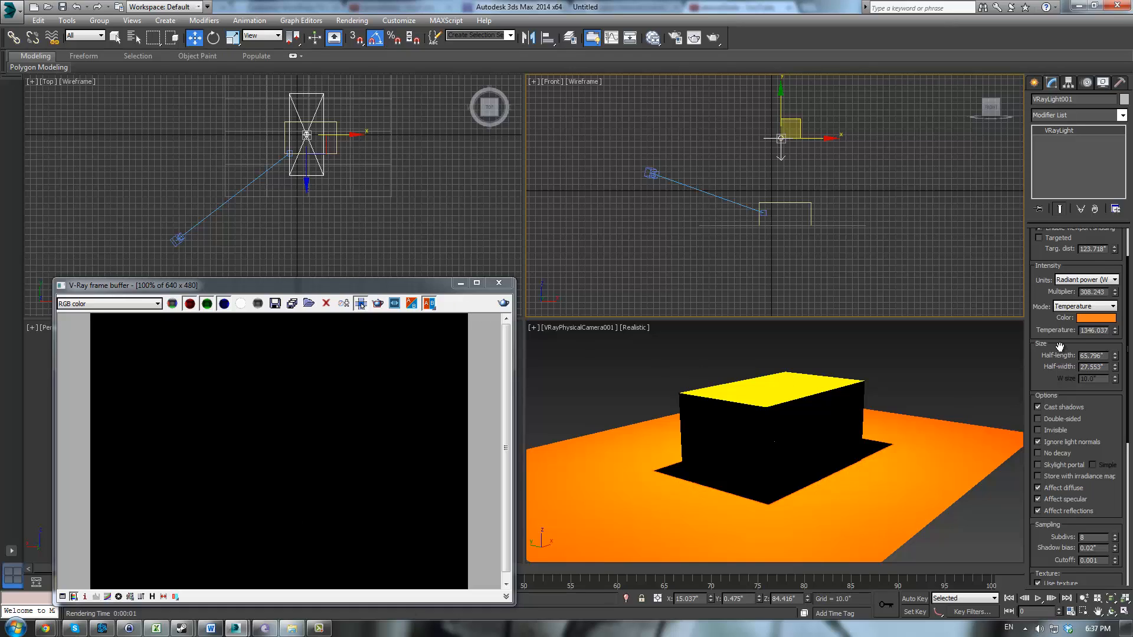
Step: Enlarge the plane light to a half-length of about 109.122" and a half-width of about 29.207"
{"action": "left_click_drag", "start_coordinate": [1060, 346], "coordinate": [1063, 357]}
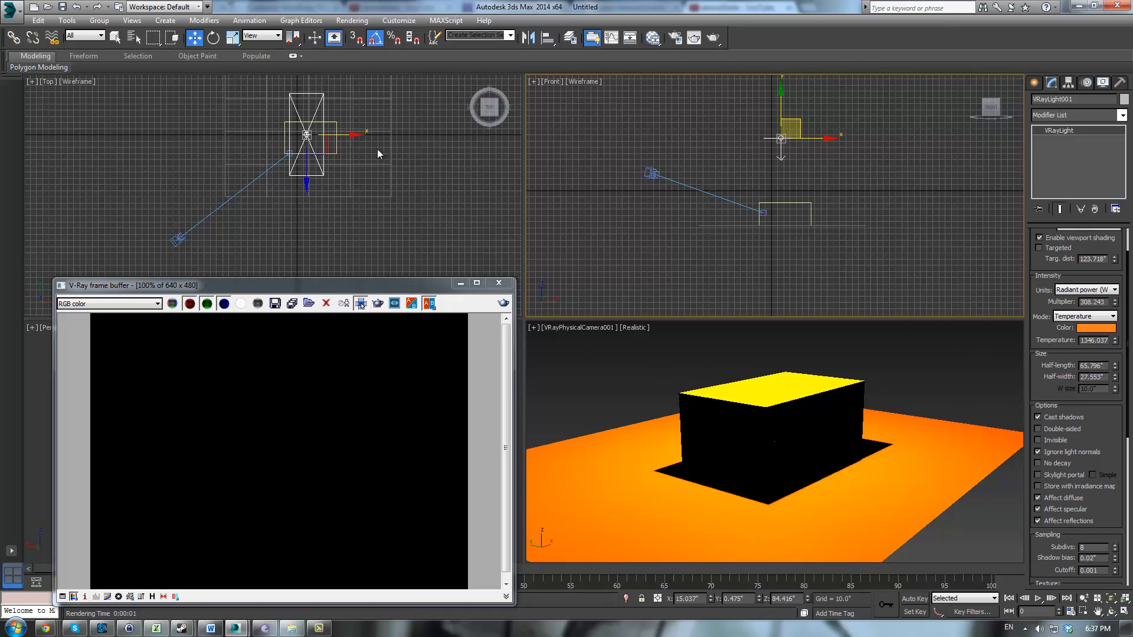
{"action": "middle_click_drag", "start_coordinate": [378, 154], "coordinate": [403, 190]}
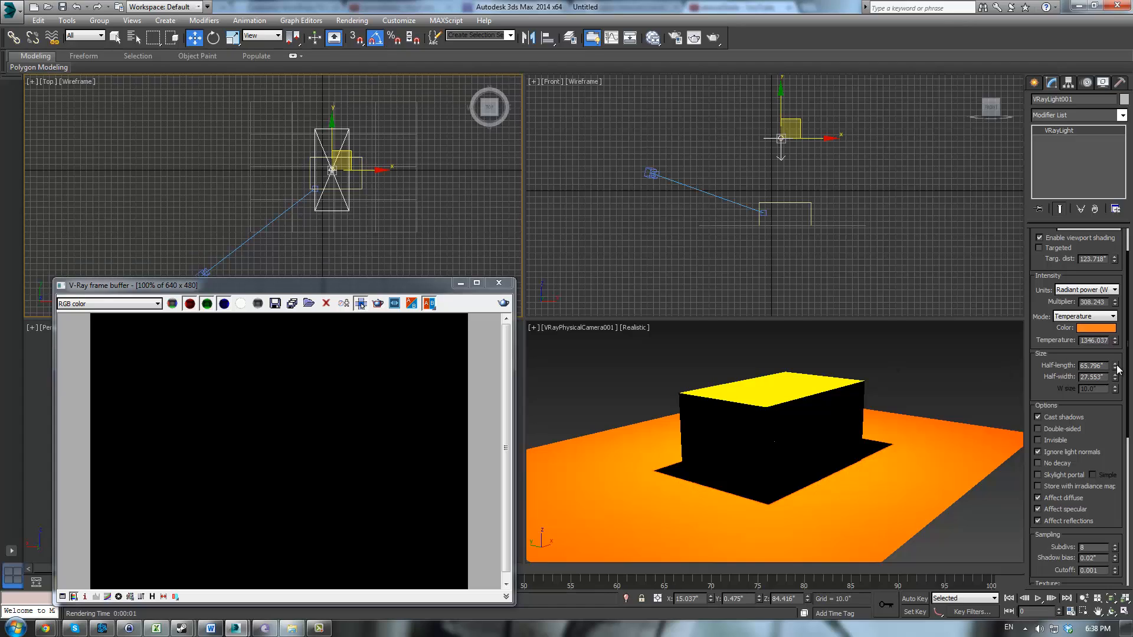
{"action": "left_click_drag", "start_coordinate": [1115, 366], "coordinate": [1115, 337]}
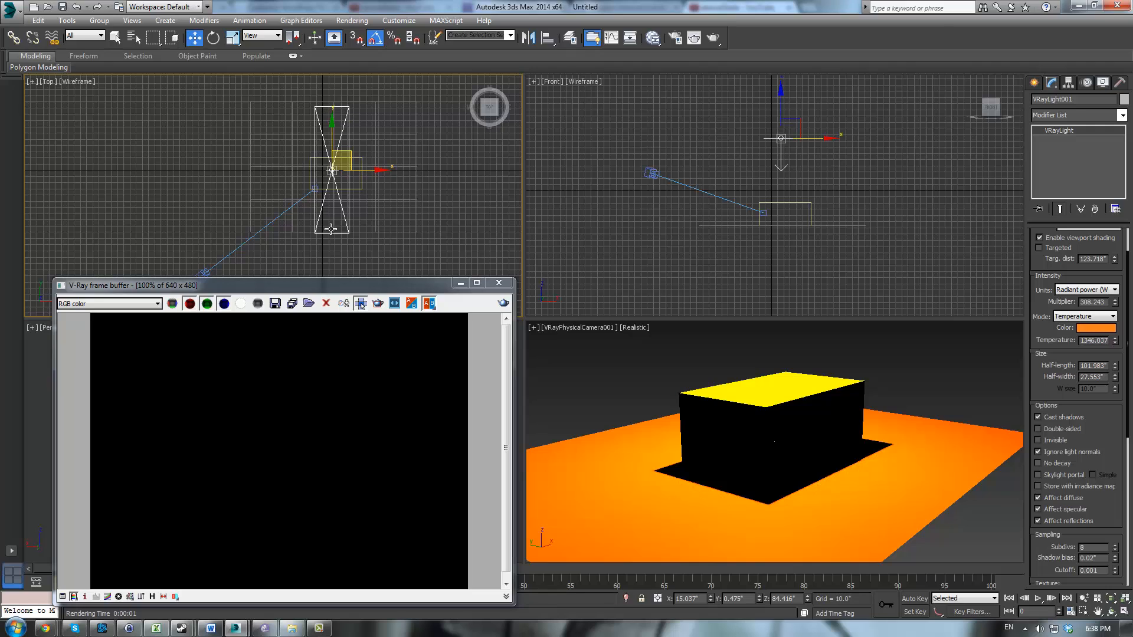
{"action": "mouse_move", "coordinate": [1115, 377]}
{"action": "left_mouse_down"}
{"action": "mouse_move", "coordinate": [1105, 358]}
{"action": "mouse_move", "coordinate": [1103, 376]}
{"action": "mouse_move", "coordinate": [1105, 358]}
{"action": "mouse_move", "coordinate": [1102, 372]}
{"action": "mouse_move", "coordinate": [1111, 340]}
{"action": "mouse_move", "coordinate": [1110, 361]}
{"action": "left_mouse_up"}
Step: Try the Dome and Sphere types on the light and return it to Plane
{"action": "scroll", "coordinate": [1047, 292], "scroll_direction": "up", "scroll_amount": 3}
{"action": "left_click", "coordinate": [1088, 269]}
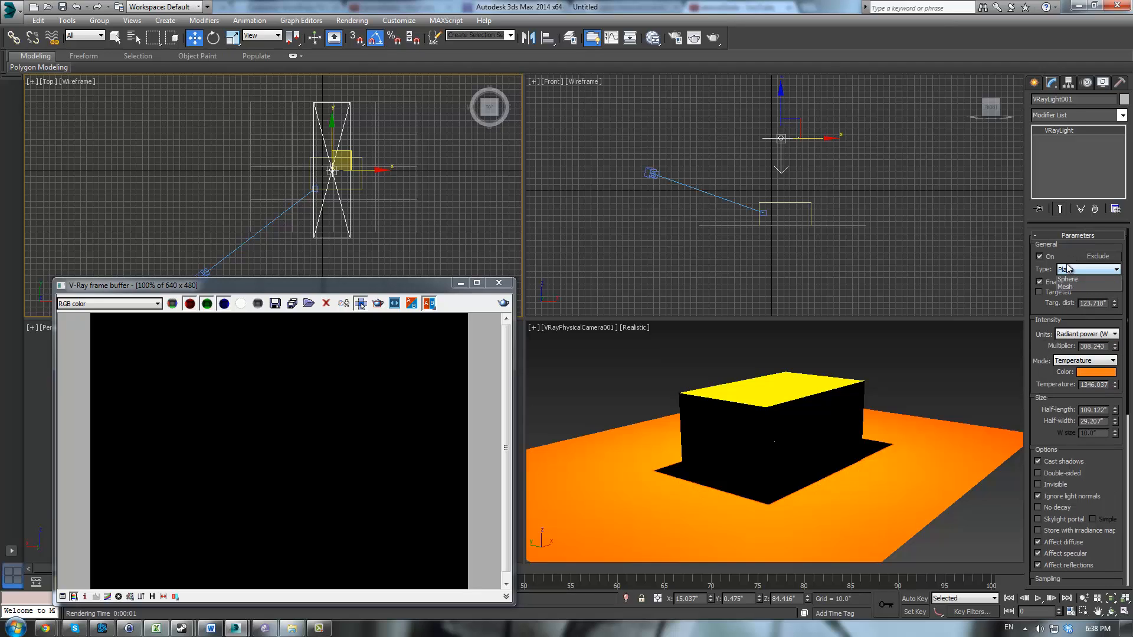
{"action": "left_click", "coordinate": [1080, 285]}
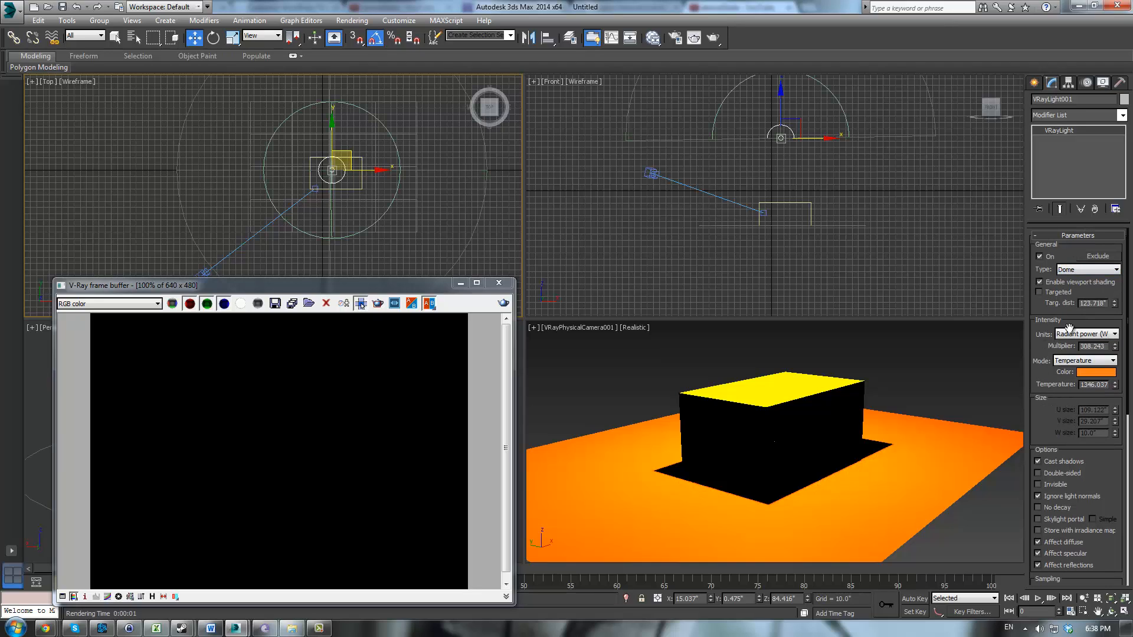
{"action": "left_click", "coordinate": [1115, 269]}
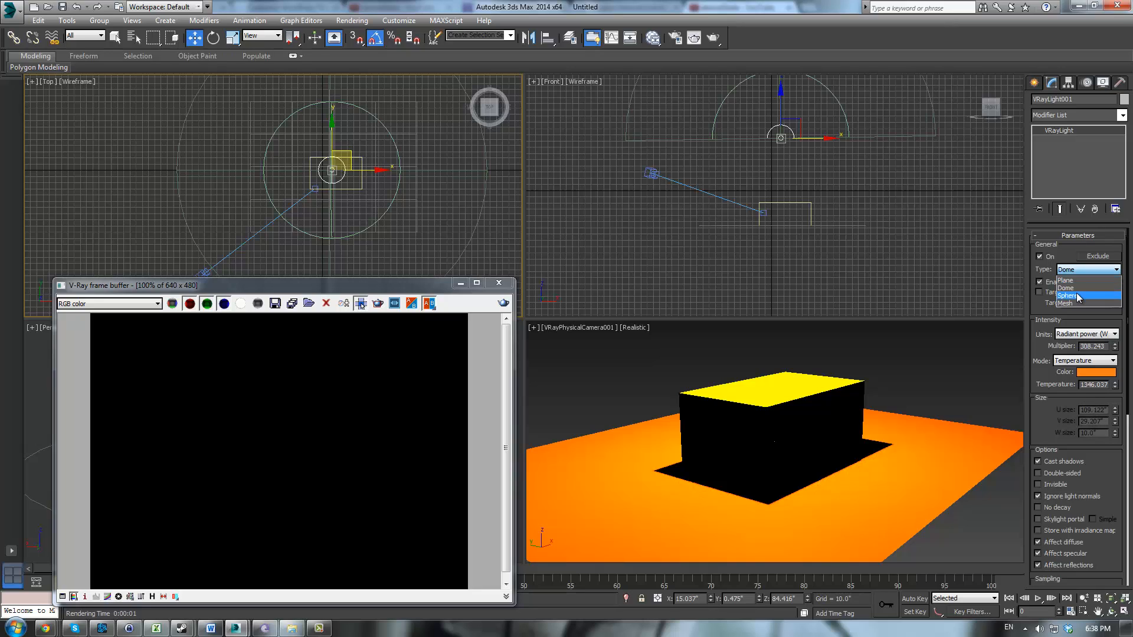
{"action": "left_click", "coordinate": [1080, 294]}
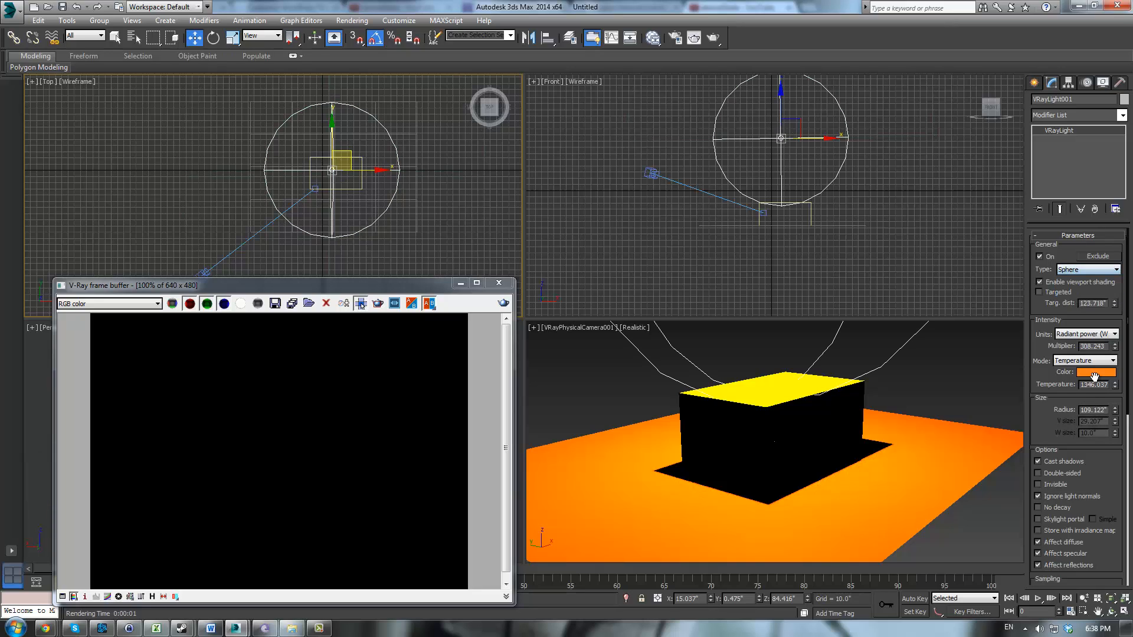
{"action": "left_click", "coordinate": [1066, 273]}
{"action": "left_click", "coordinate": [1069, 277]}
Step: Move the plane light to the right of the box in the Front view and rotate it to point diagonally down towards the box
{"action": "left_click_drag", "start_coordinate": [1056, 378], "coordinate": [1054, 286]}
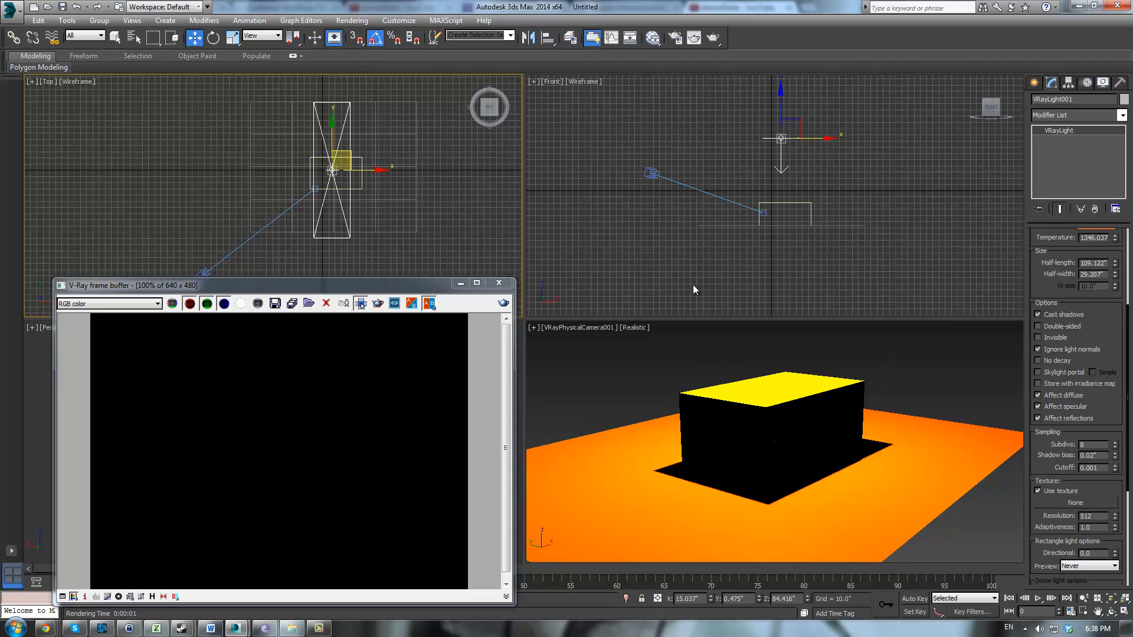
{"action": "left_click_drag", "start_coordinate": [799, 133], "coordinate": [873, 138]}
{"action": "key", "text": "e"}
Step: Switch the light back to Color mode, set its colour to white by reducing saturation to 0, and render the camera view
{"action": "scroll", "coordinate": [1037, 276], "scroll_direction": "up", "scroll_amount": 3}
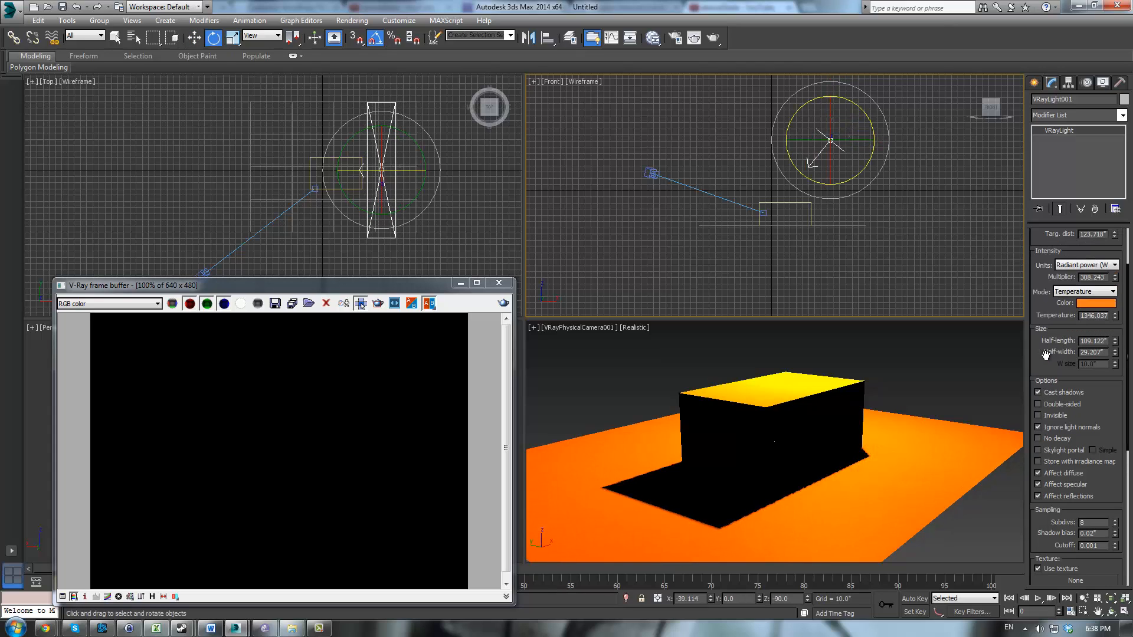
{"action": "left_click", "coordinate": [1086, 291]}
{"action": "left_click", "coordinate": [1085, 304]}
{"action": "left_click", "coordinate": [1086, 305]}
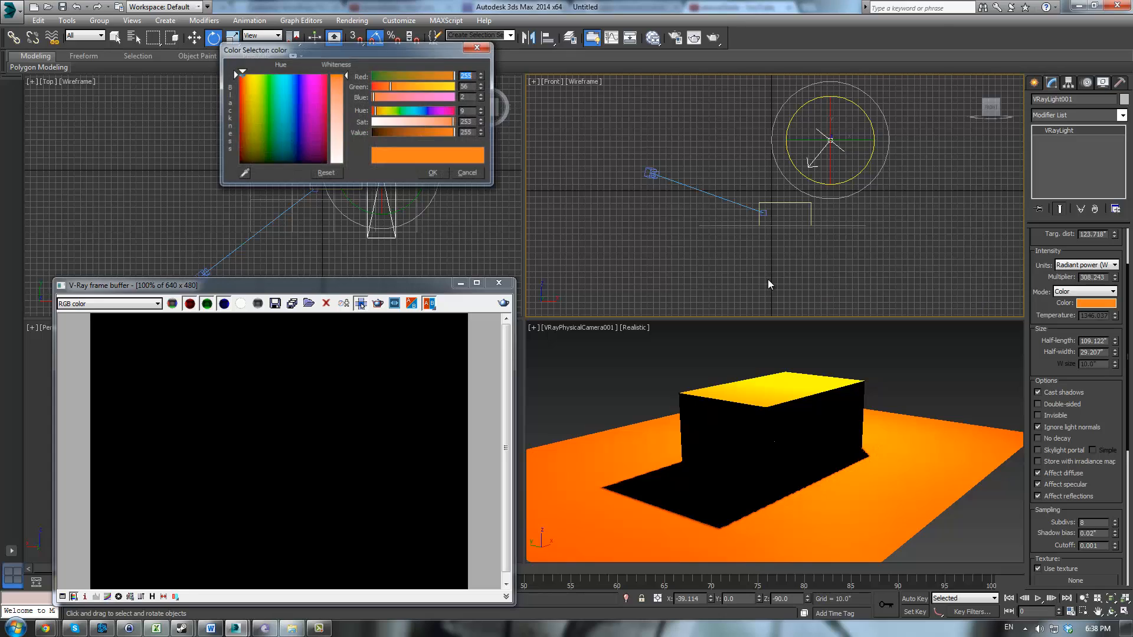
{"action": "left_click_drag", "start_coordinate": [398, 123], "coordinate": [357, 127]}
{"action": "left_click", "coordinate": [434, 173]}
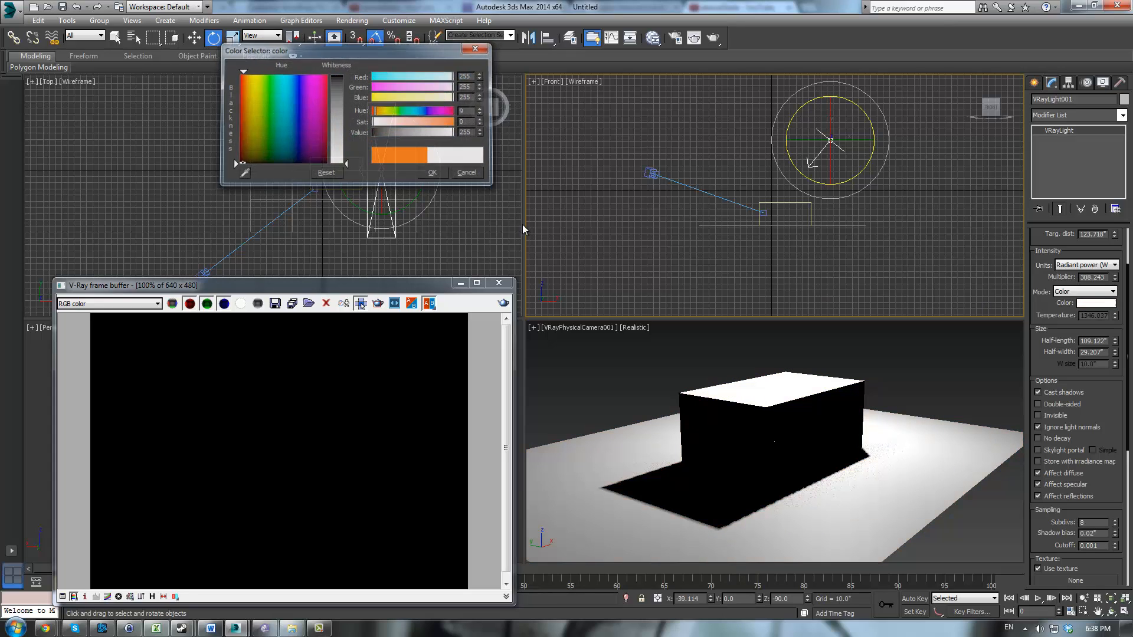
{"action": "left_click_drag", "start_coordinate": [1098, 408], "coordinate": [1097, 289]}
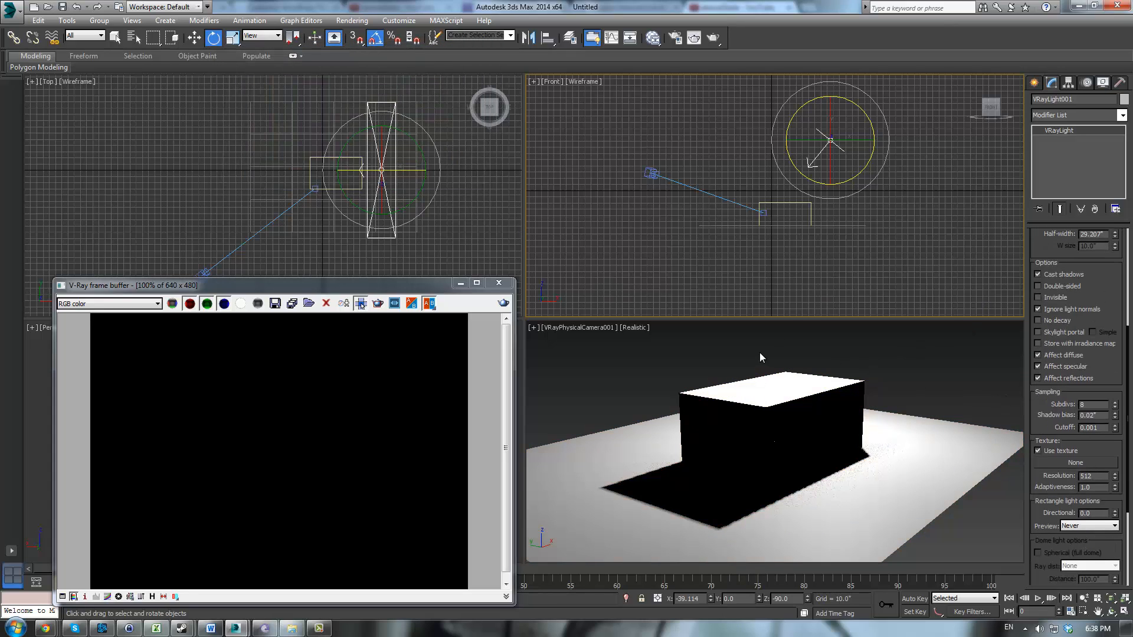
{"action": "left_click", "coordinate": [501, 305]}
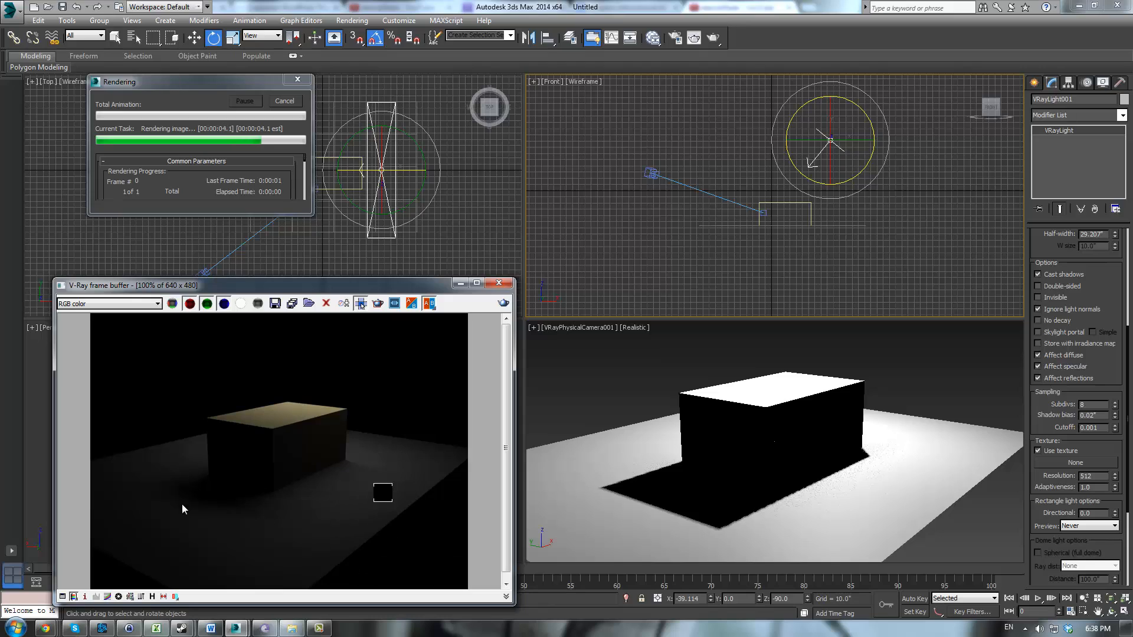
Step: Render the camera view with the light's Cast shadows option turned off, and turn the option back on
{"action": "left_click", "coordinate": [1036, 275]}
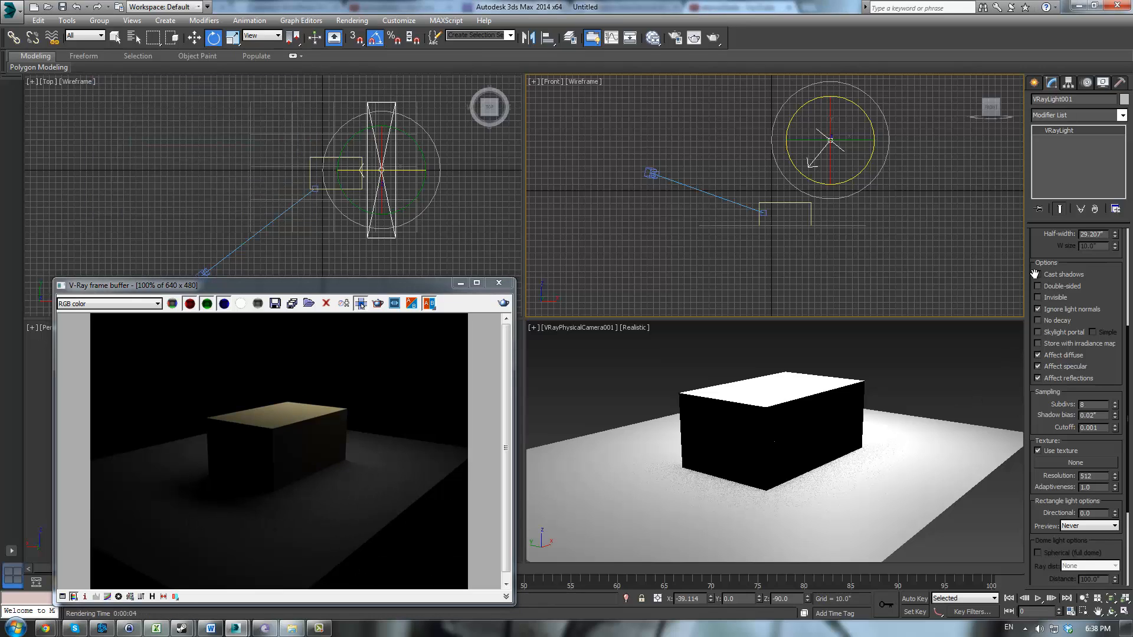
{"action": "left_click", "coordinate": [504, 303]}
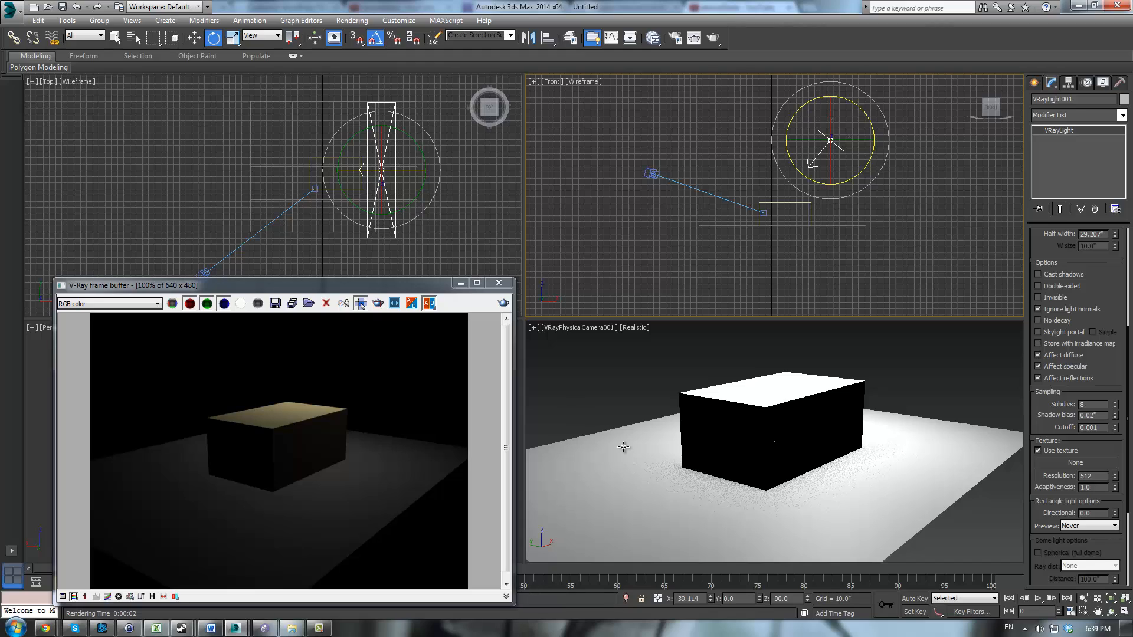
{"action": "left_click", "coordinate": [1038, 275]}
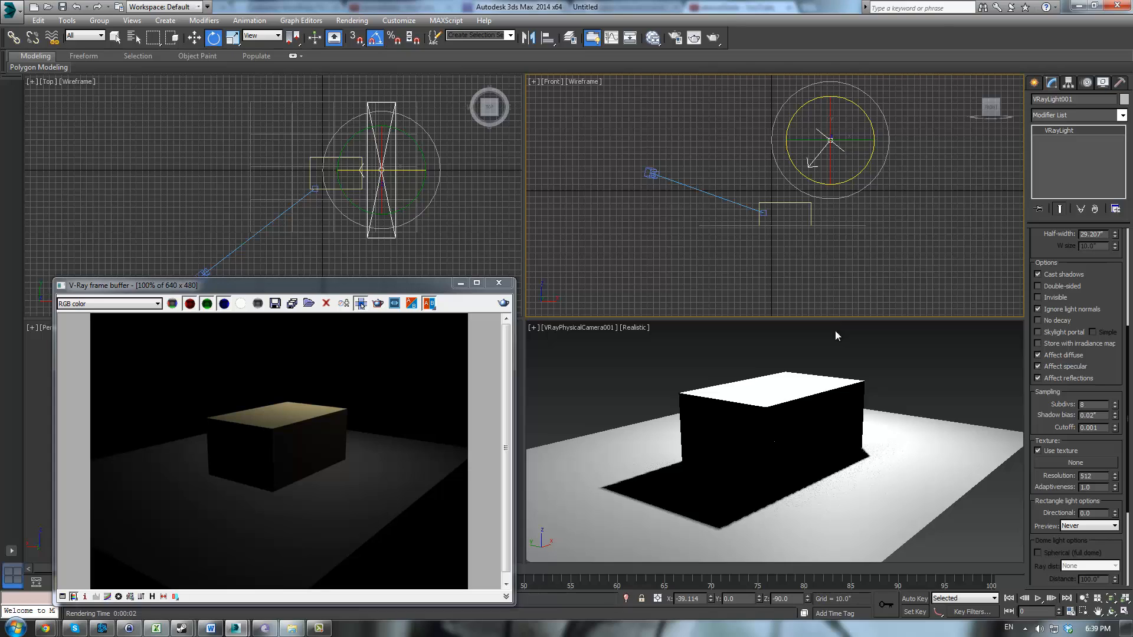
Step: Pan the camera view up to the plane light, render it to check the light's visible surface, and close the frame buffer
{"action": "middle_click_drag", "start_coordinate": [839, 342], "coordinate": [813, 487]}
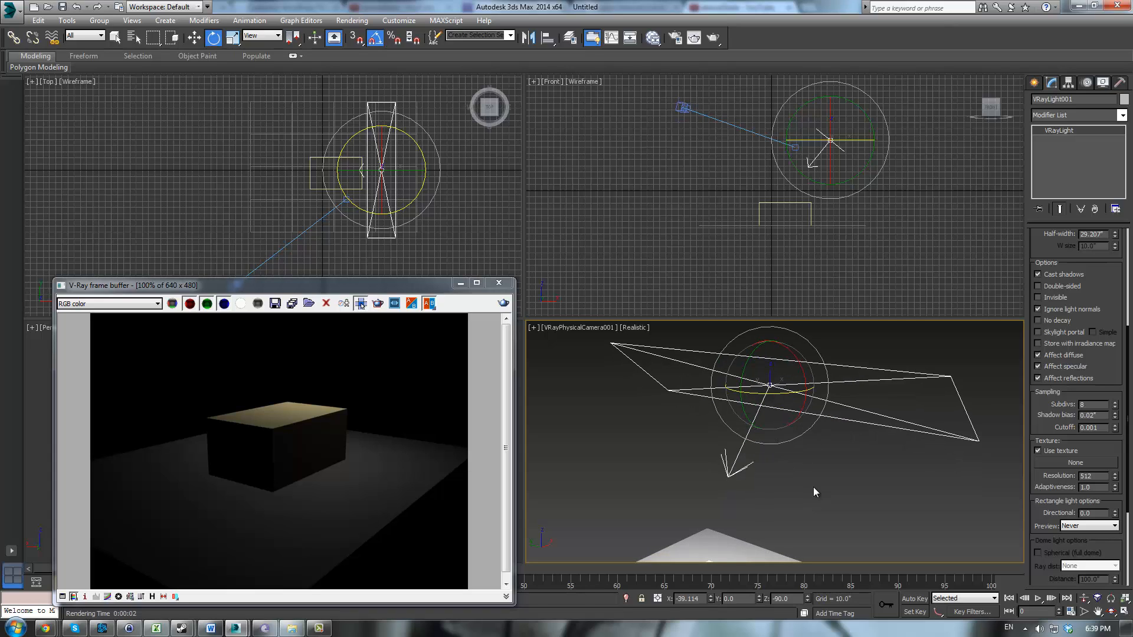
{"action": "left_click", "coordinate": [503, 303]}
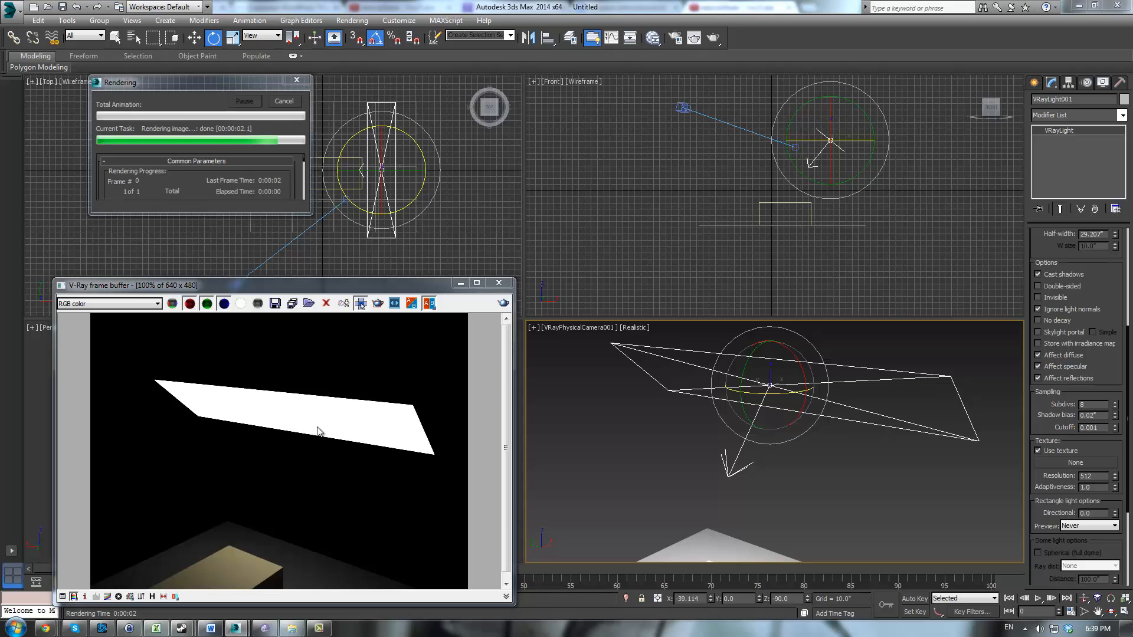
{"action": "left_click", "coordinate": [501, 284]}
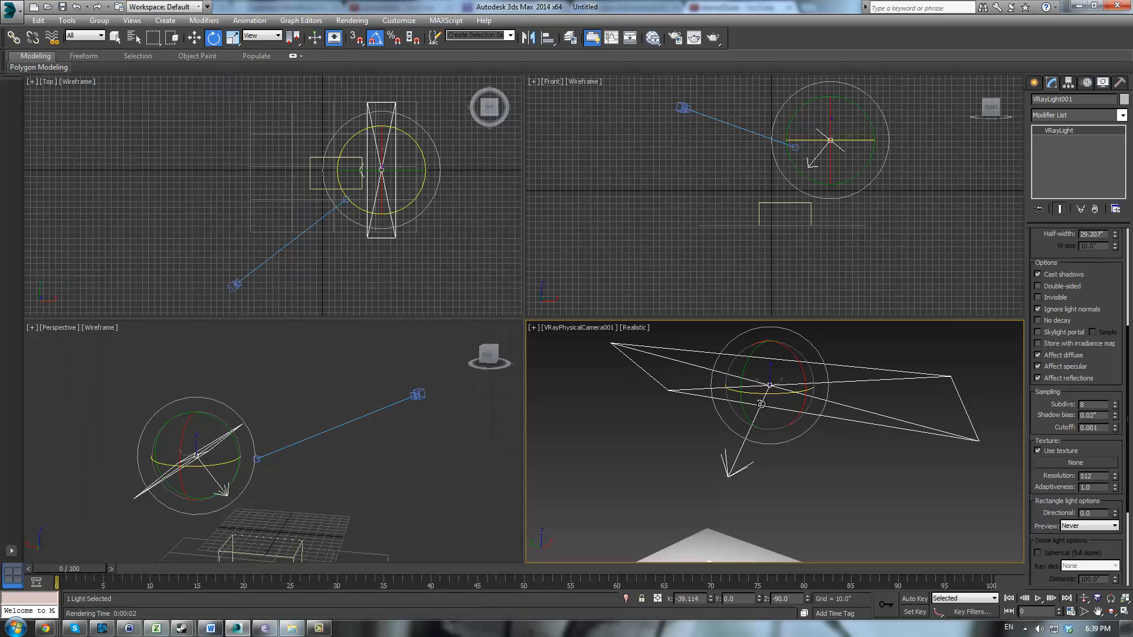
Step: Rotate the plane light to face the box horizontally and lower it beside the box
{"action": "middle_click_drag", "start_coordinate": [330, 423], "coordinate": [136, 453], "text": "alt"}
{"action": "key", "text": "w"}
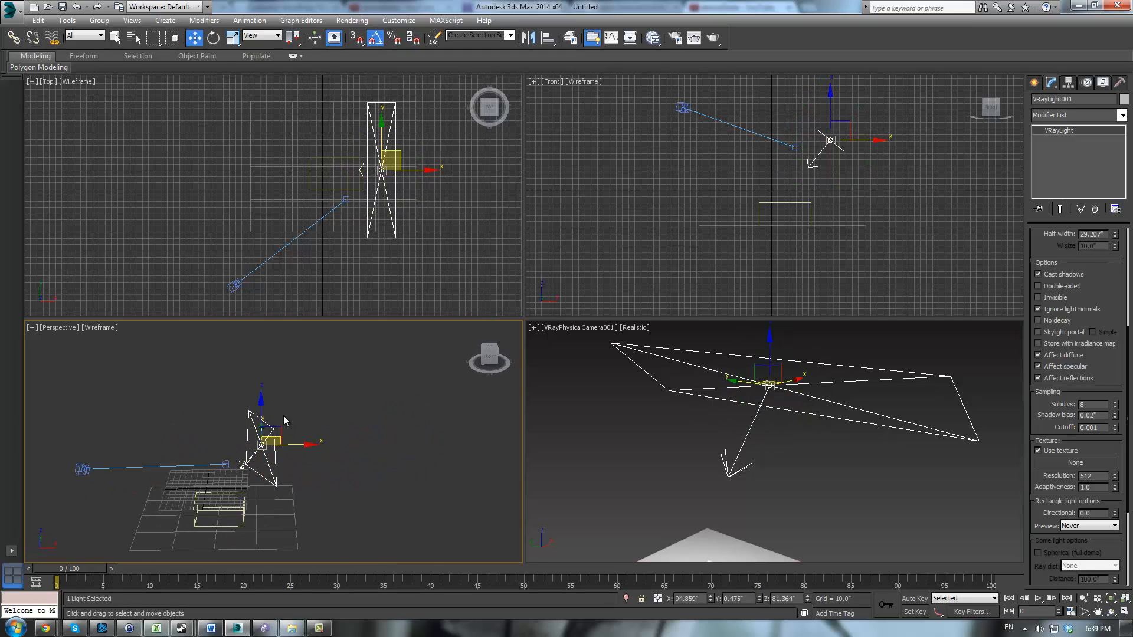
{"action": "key", "text": "e"}
{"action": "left_click_drag", "start_coordinate": [289, 407], "coordinate": [304, 475]}
{"action": "key", "text": "w"}
Step: Scale the box vertically until it rises above the light, and clone one copy to the opposite side of the plane light
{"action": "left_click_drag", "start_coordinate": [752, 193], "coordinate": [776, 213]}
{"action": "key", "text": "r"}
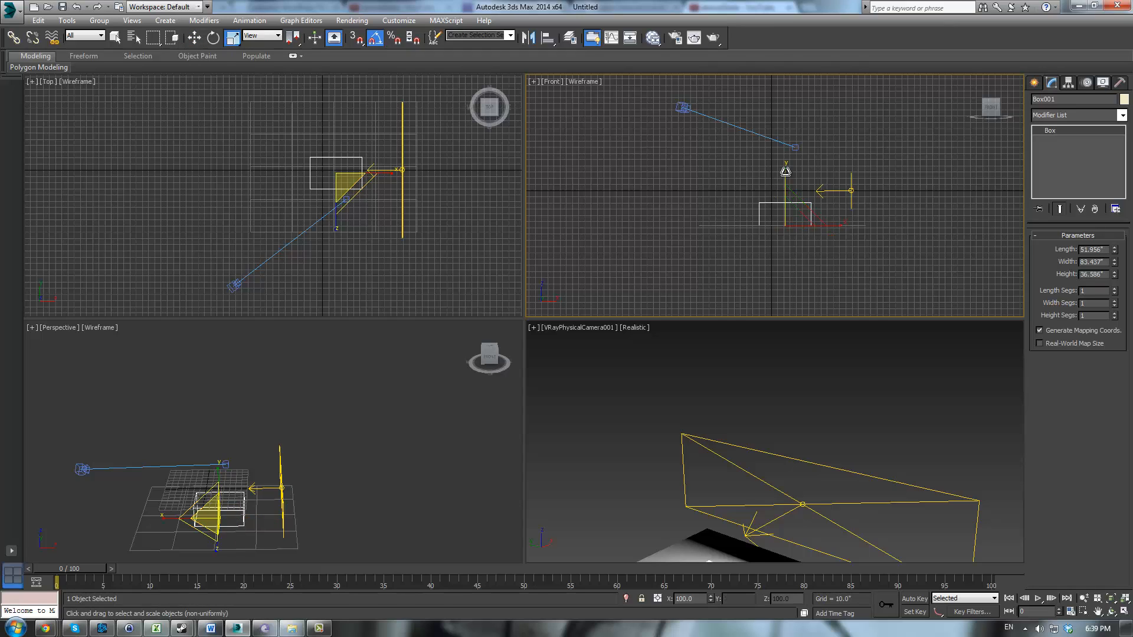
{"action": "left_click_drag", "start_coordinate": [785, 171], "coordinate": [785, 139]}
{"action": "key", "text": "w"}
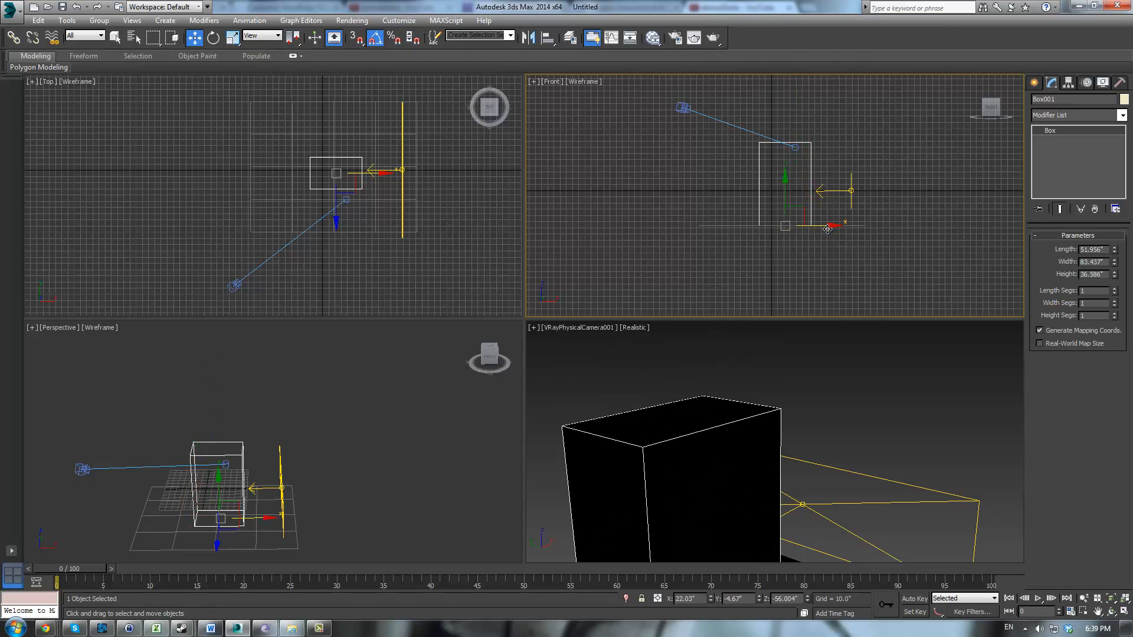
{"action": "left_click_drag", "start_coordinate": [828, 229], "coordinate": [954, 230], "text": "shift"}
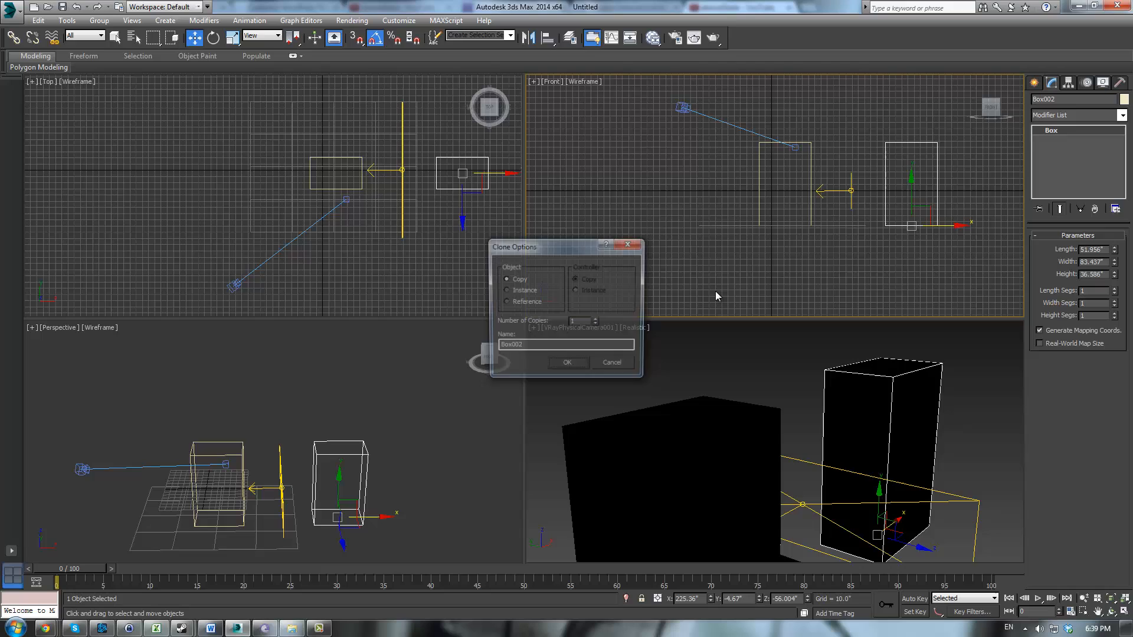
{"action": "left_click", "coordinate": [560, 370]}
Step: Reframe the camera view so both boxes and the light between them are in frame, and render it
{"action": "left_click", "coordinate": [834, 398]}
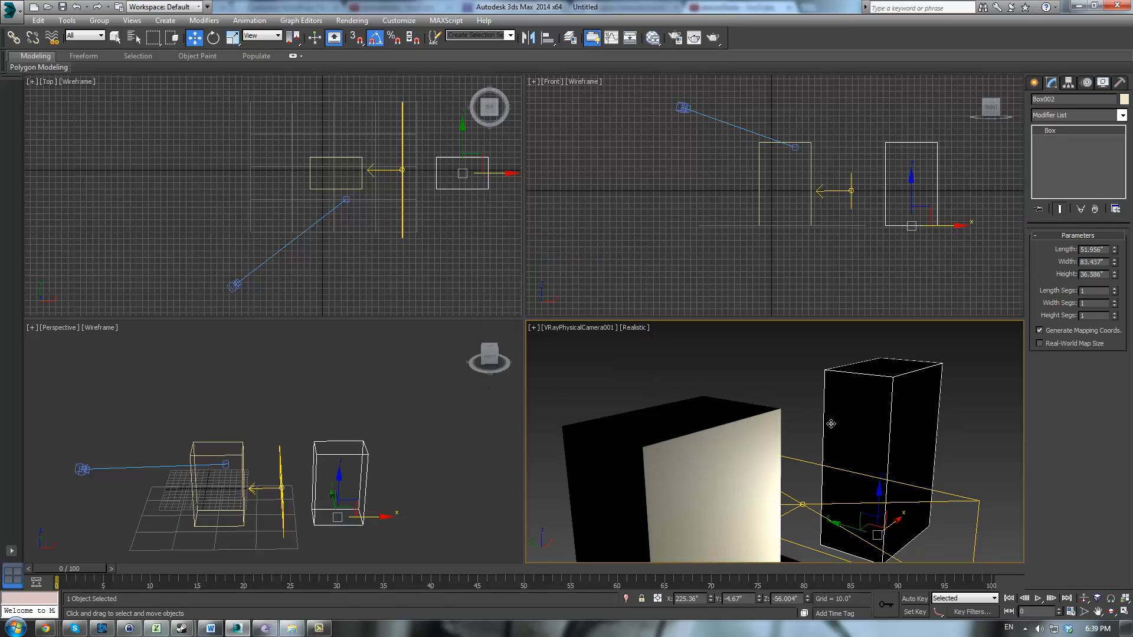
{"action": "middle_click_drag", "start_coordinate": [839, 443], "coordinate": [749, 357]}
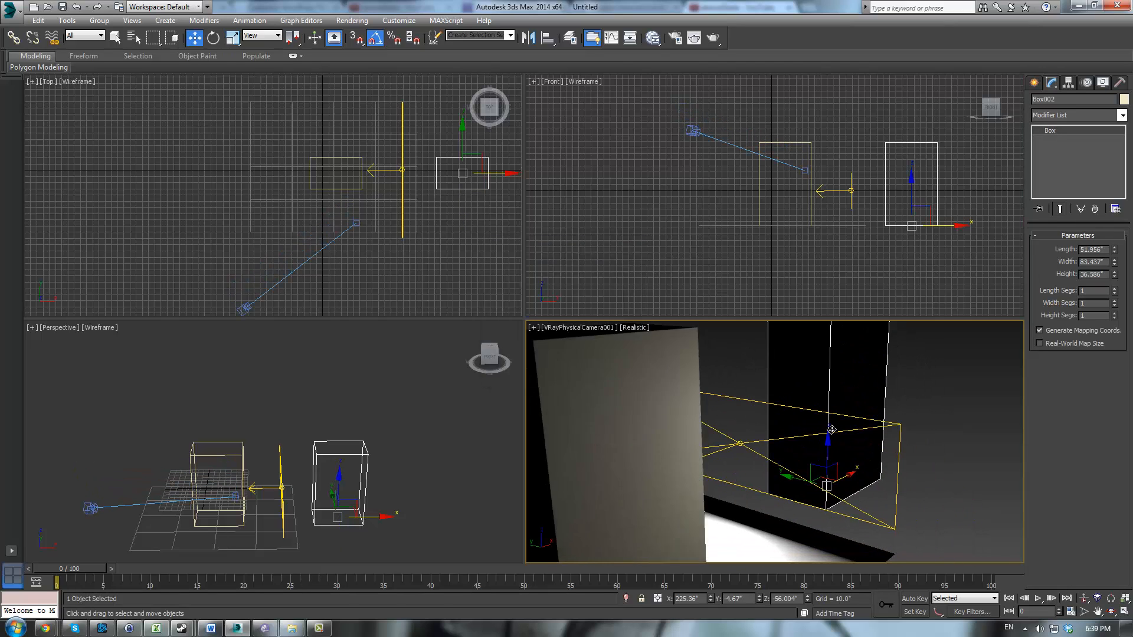
{"action": "middle_click_drag", "start_coordinate": [832, 431], "coordinate": [832, 434]}
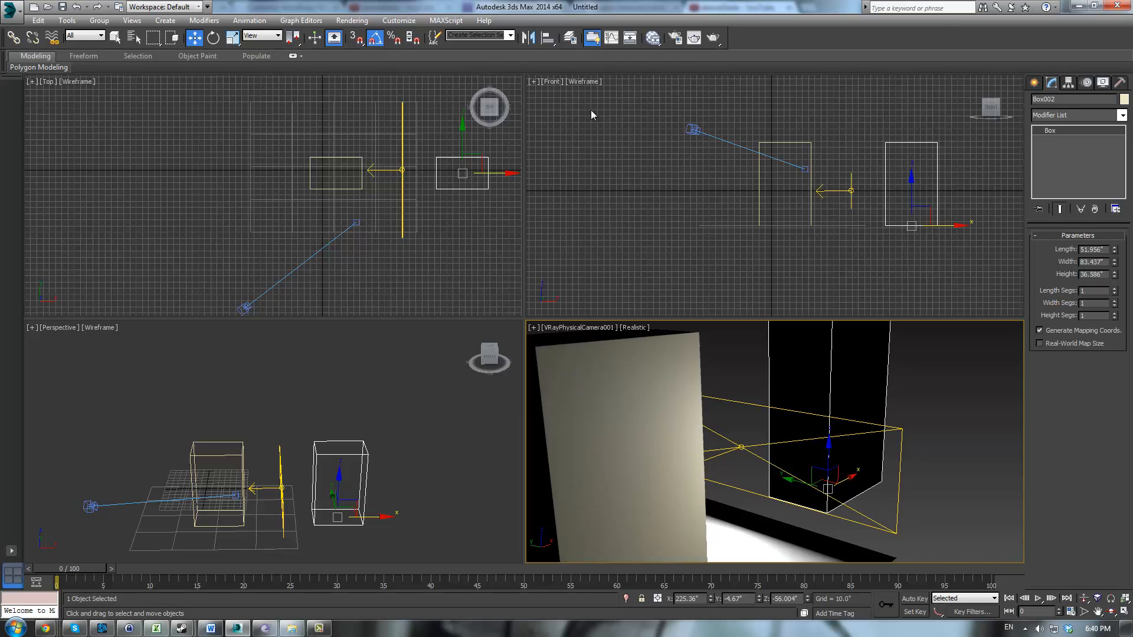
{"action": "left_click", "coordinate": [713, 38]}
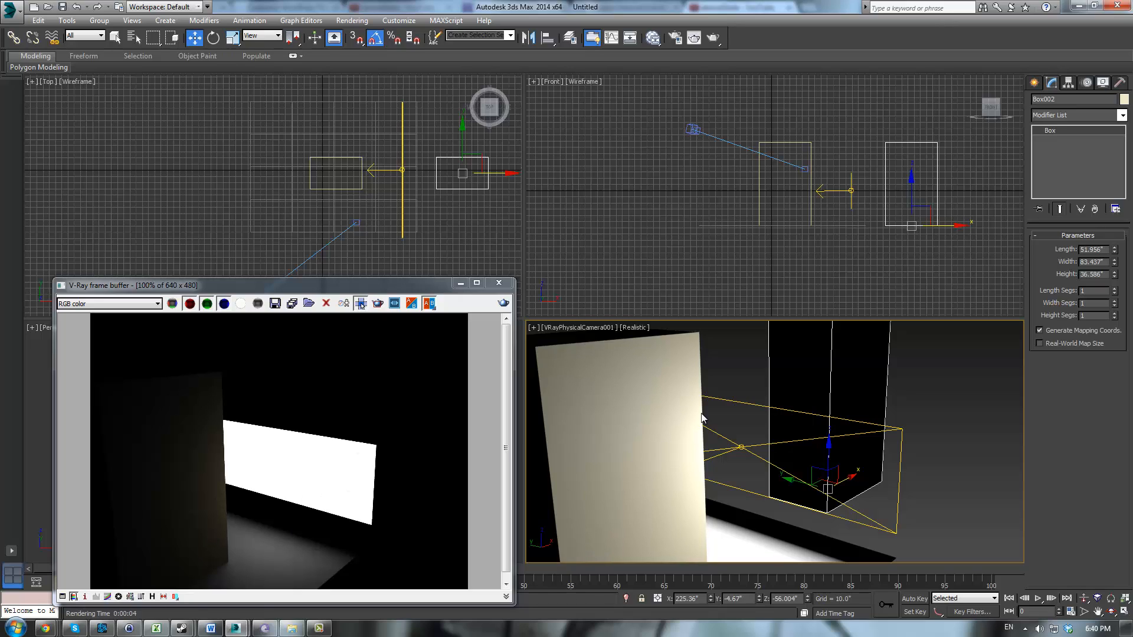
Step: Turn on the plane light's Double-sided option and render the camera view
{"action": "left_click", "coordinate": [903, 441]}
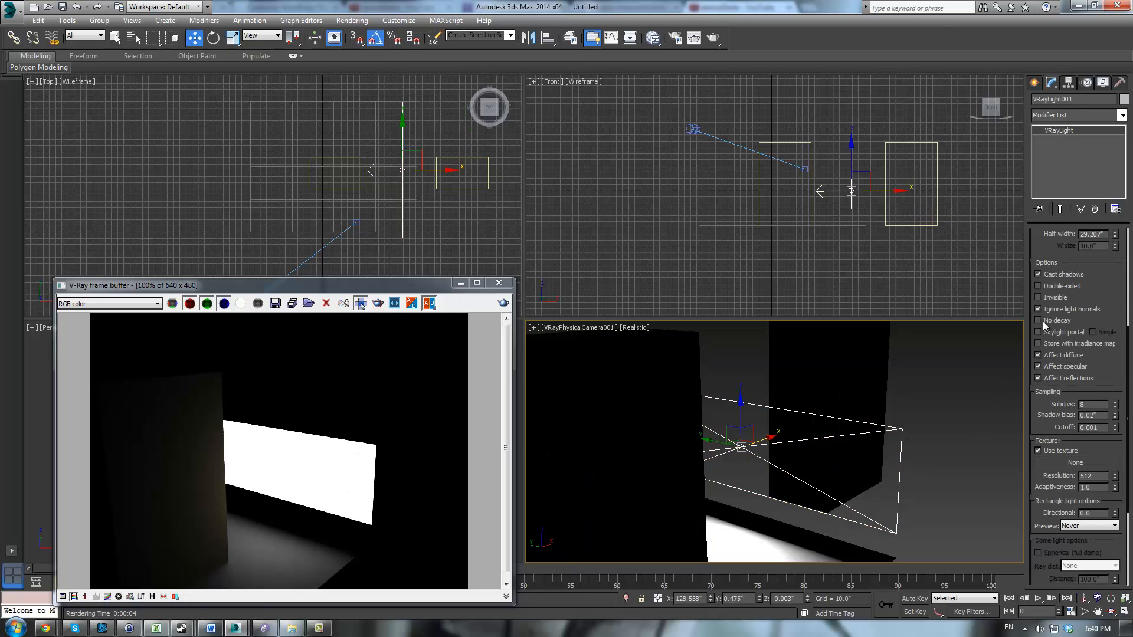
{"action": "left_click", "coordinate": [1038, 288]}
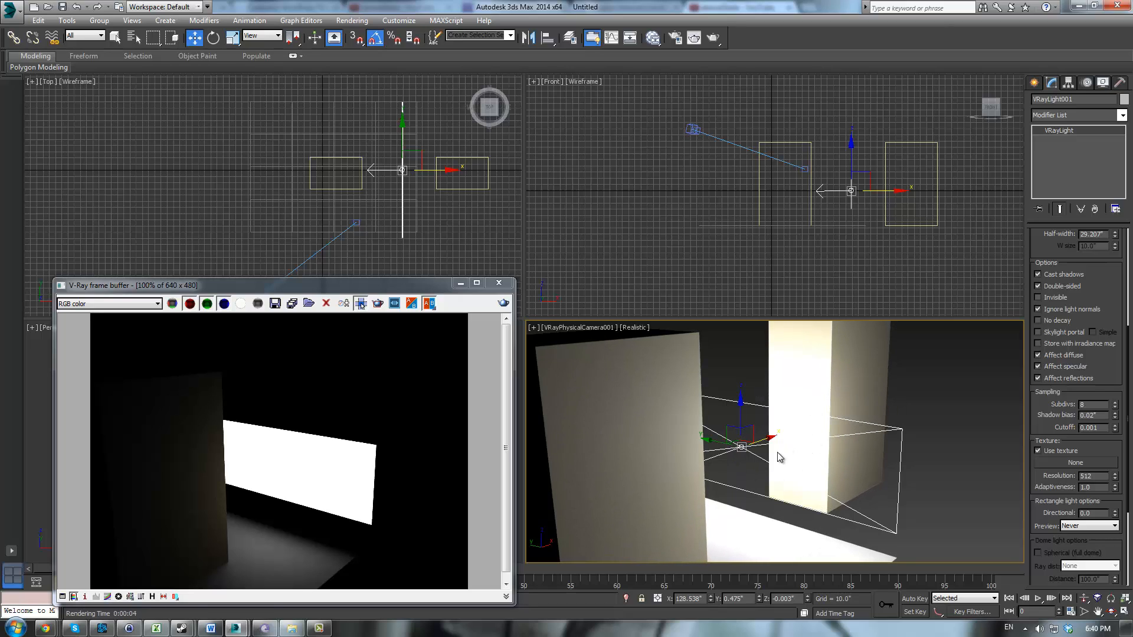
{"action": "left_click", "coordinate": [505, 302]}
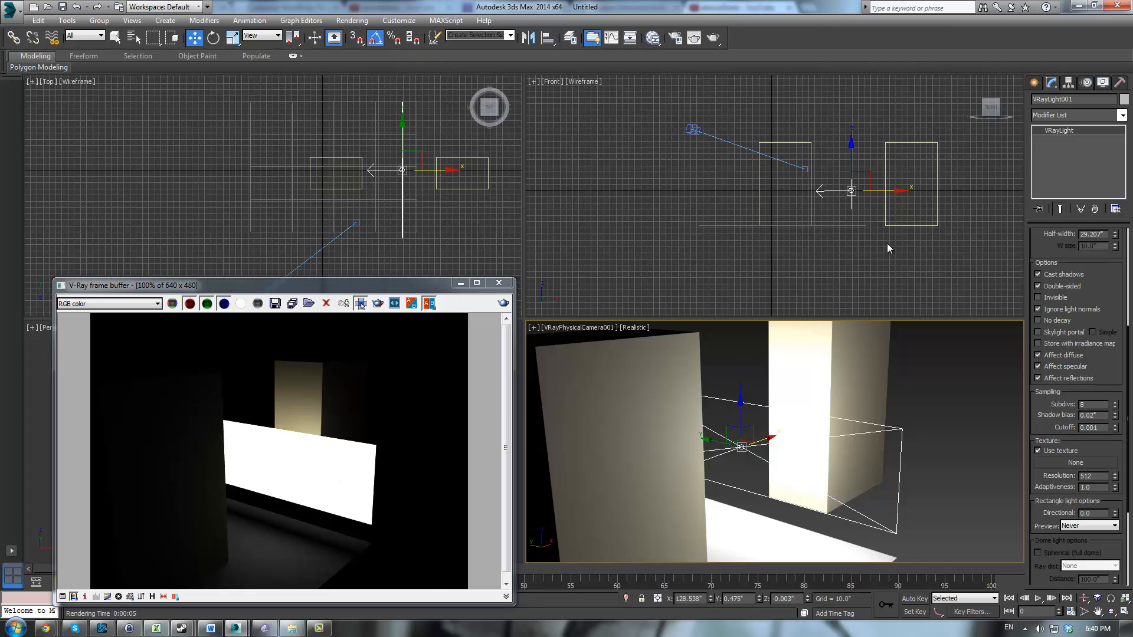
Step: Render the camera view with the light's Invisible option on, and again with Invisible and Ignore light normals both off
{"action": "left_click", "coordinate": [1038, 298]}
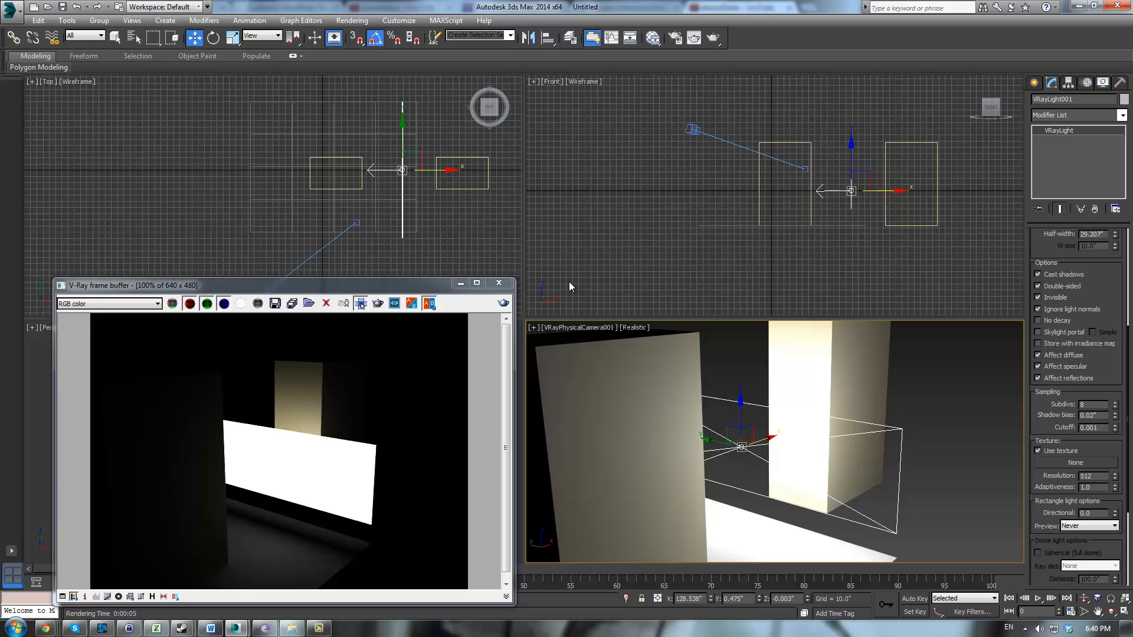
{"action": "left_click", "coordinate": [503, 304]}
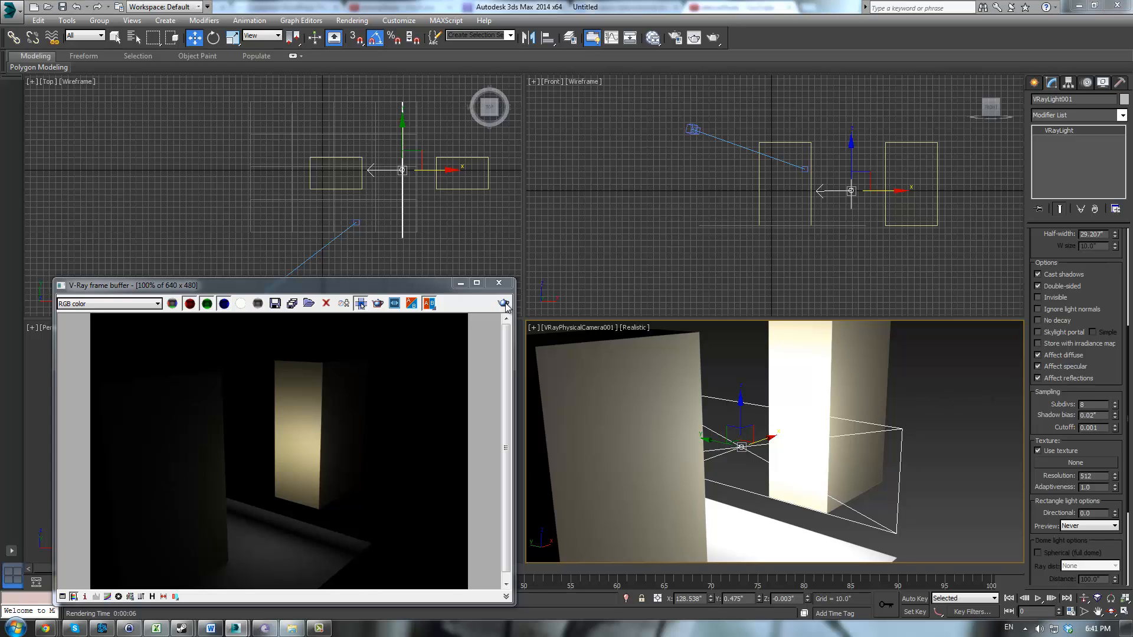
{"action": "key", "text": "shift+q"}
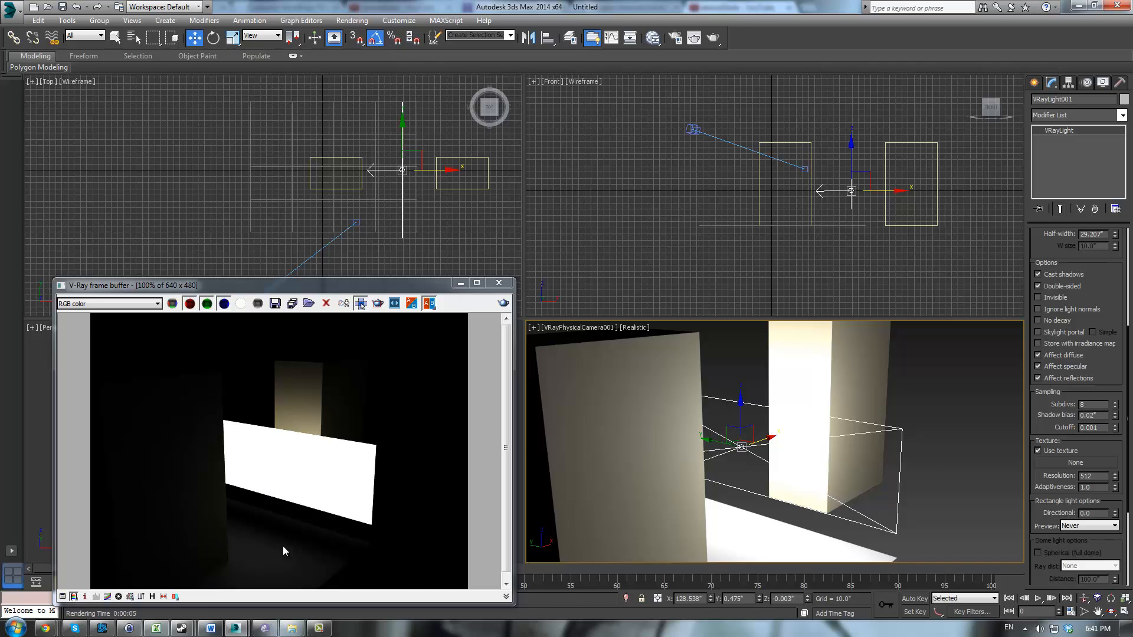
Step: Convert the floor plane to an Editable Poly and extend its outer edges upward into low walls around the floor
{"action": "left_click", "coordinate": [733, 541]}
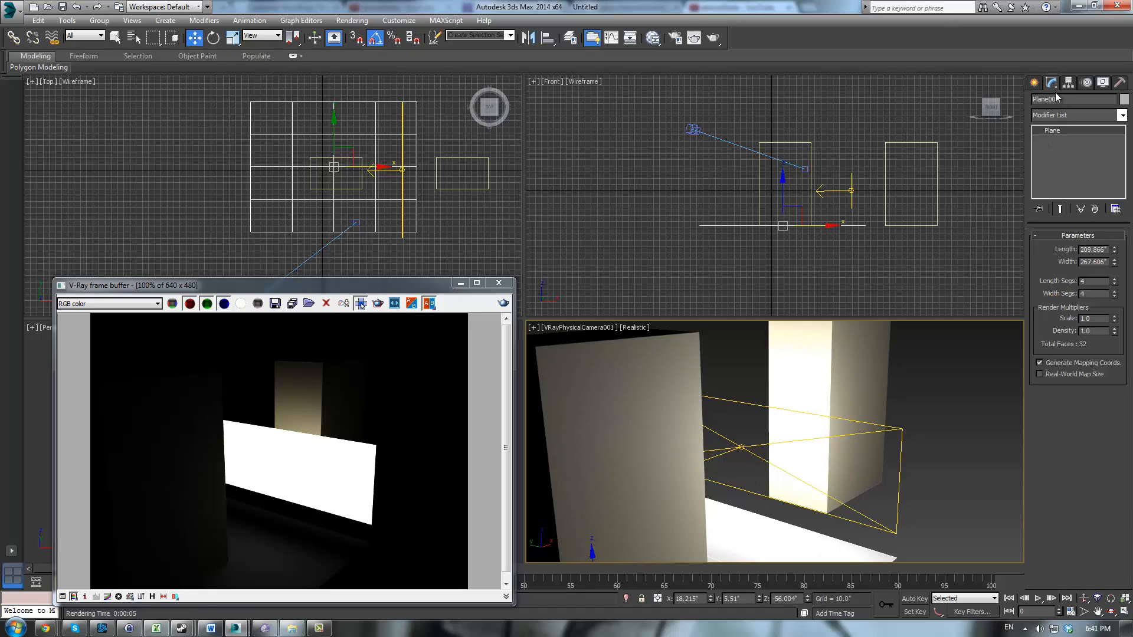
{"action": "right_click", "coordinate": [1052, 130]}
{"action": "left_click", "coordinate": [1062, 220]}
{"action": "left_click", "coordinate": [1062, 249]}
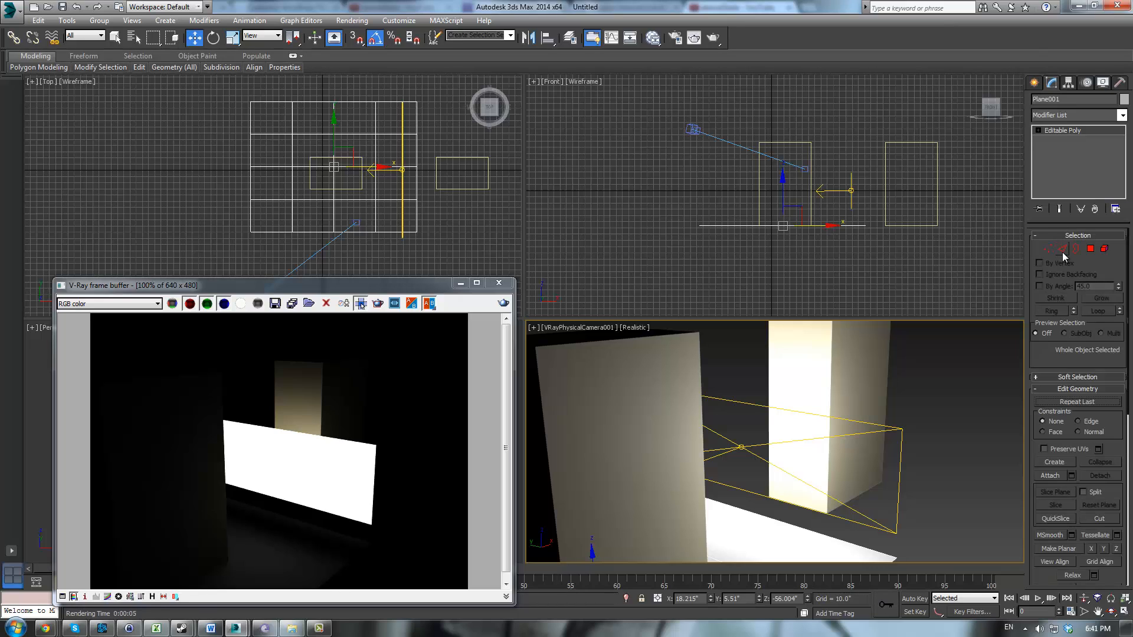
{"action": "key", "text": "ctrl+a"}
{"action": "left_click_drag", "start_coordinate": [782, 190], "coordinate": [783, 186], "text": "shift"}
{"action": "left_click_drag", "start_coordinate": [783, 175], "coordinate": [783, 171], "text": "shift"}
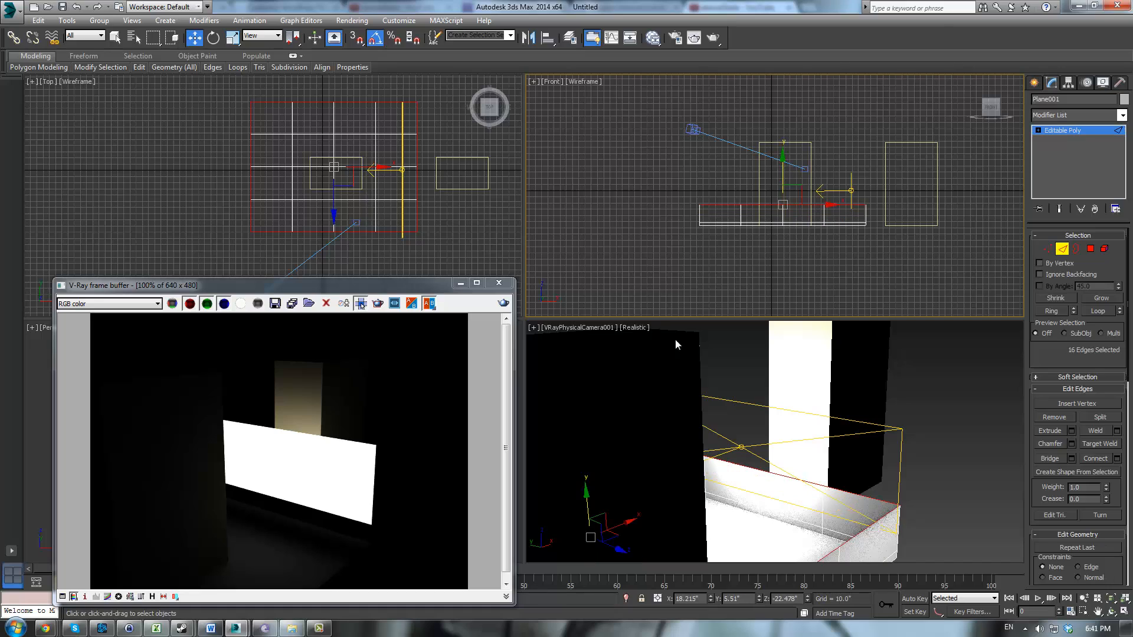
{"action": "left_click", "coordinate": [972, 486]}
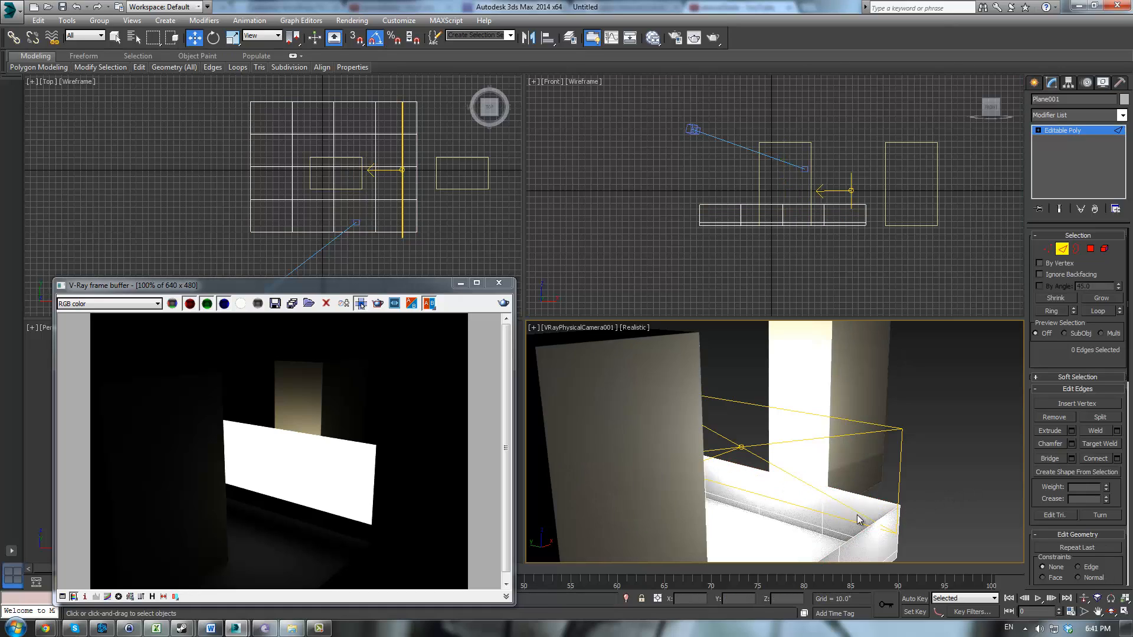
Step: Flip the normal of one polygon on the floor's wall behind the light and render the camera view
{"action": "left_click", "coordinate": [1090, 249]}
{"action": "left_click", "coordinate": [807, 501]}
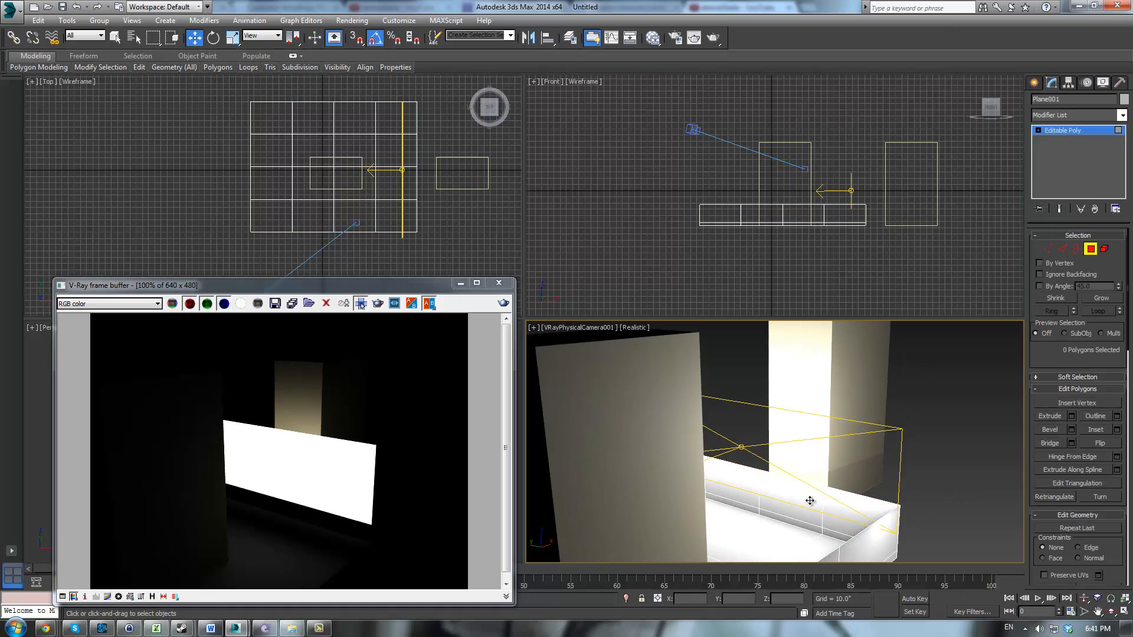
{"action": "left_click", "coordinate": [1085, 443]}
{"action": "left_click", "coordinate": [904, 482]}
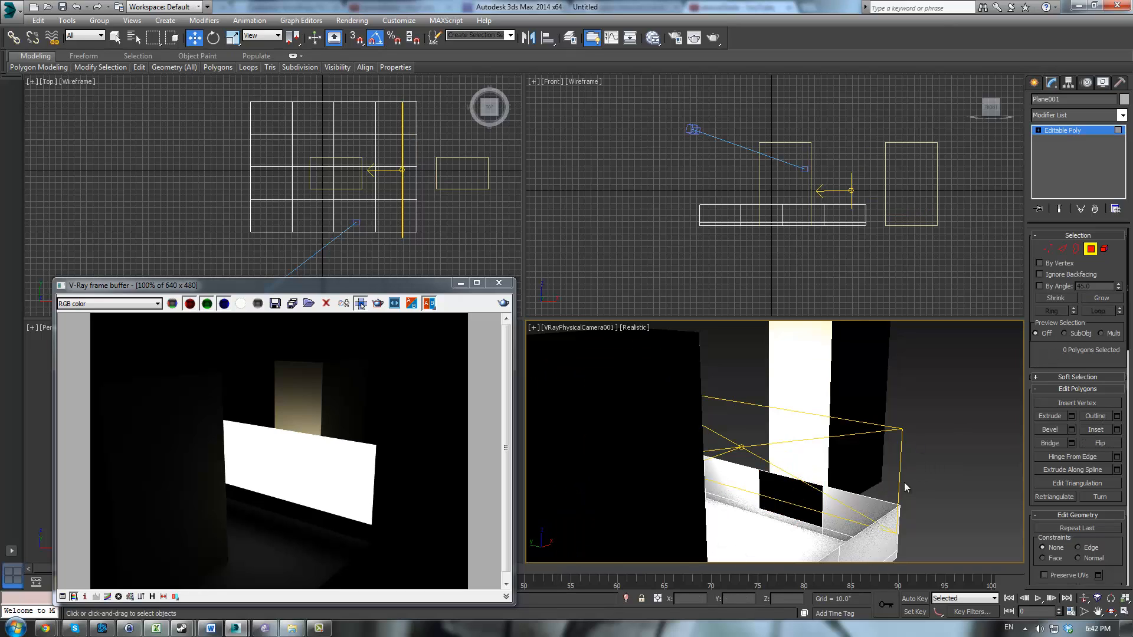
{"action": "left_click", "coordinate": [502, 303]}
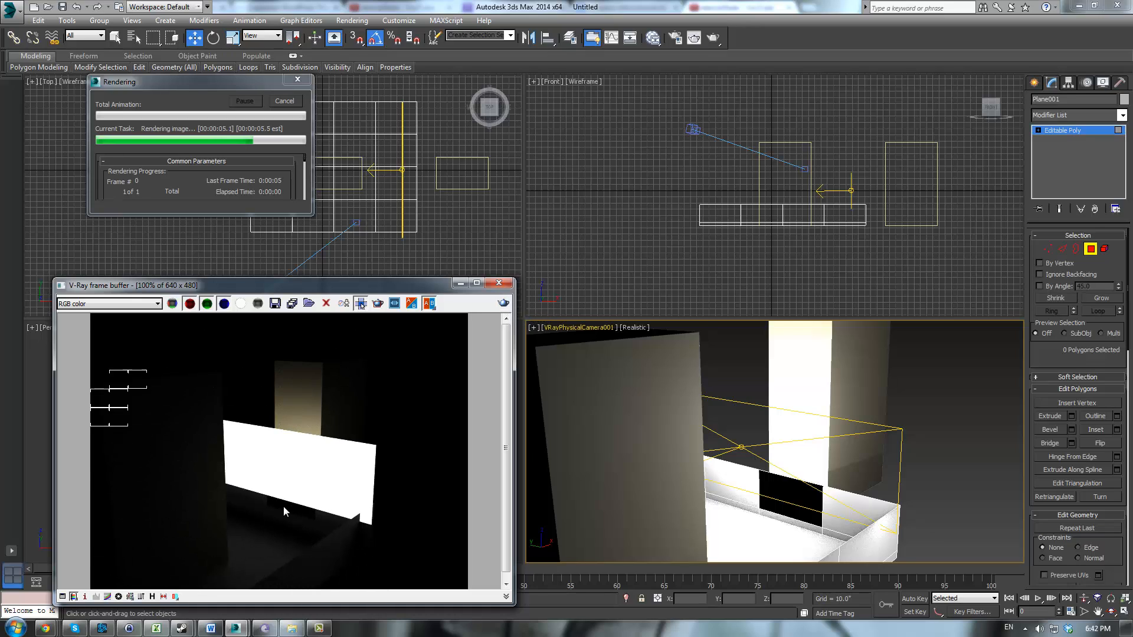
Step: Select the plane light between the two boxes and raise its intensity multiplier to 1328.243
{"action": "left_click", "coordinate": [850, 182]}
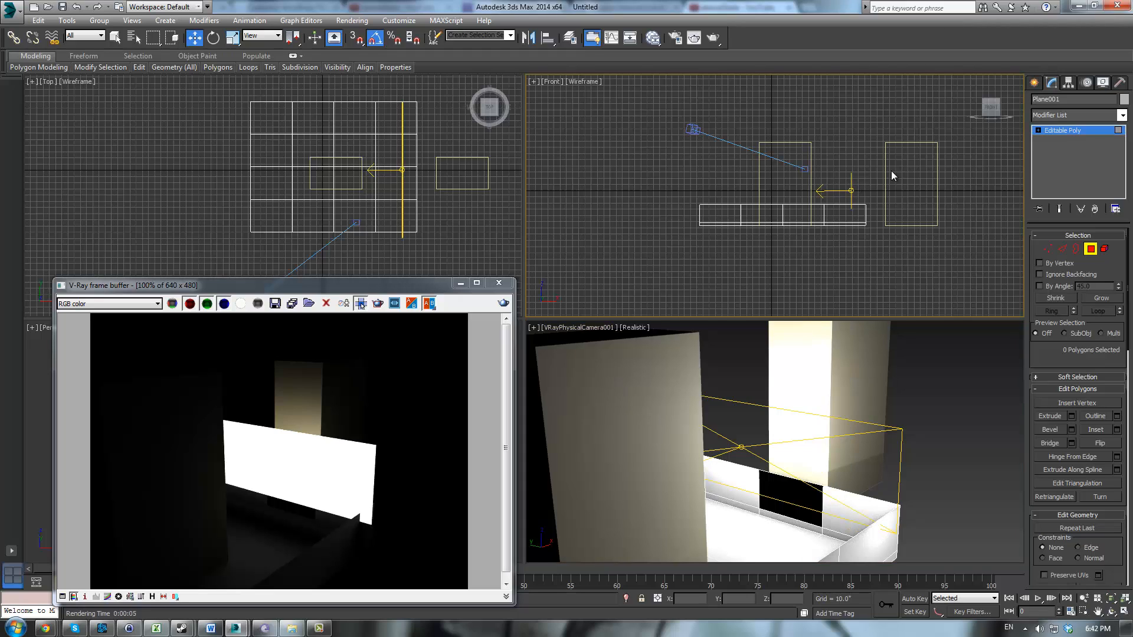
{"action": "left_click", "coordinate": [869, 158]}
{"action": "left_click", "coordinate": [851, 190]}
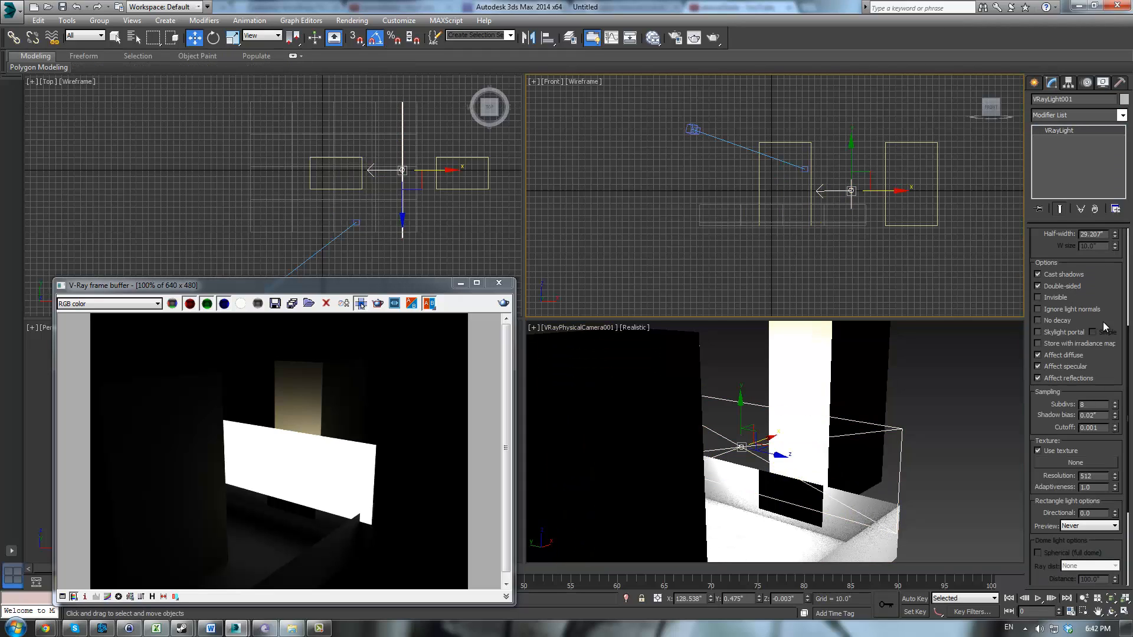
{"action": "scroll", "coordinate": [1101, 269], "scroll_direction": "up", "scroll_amount": 5}
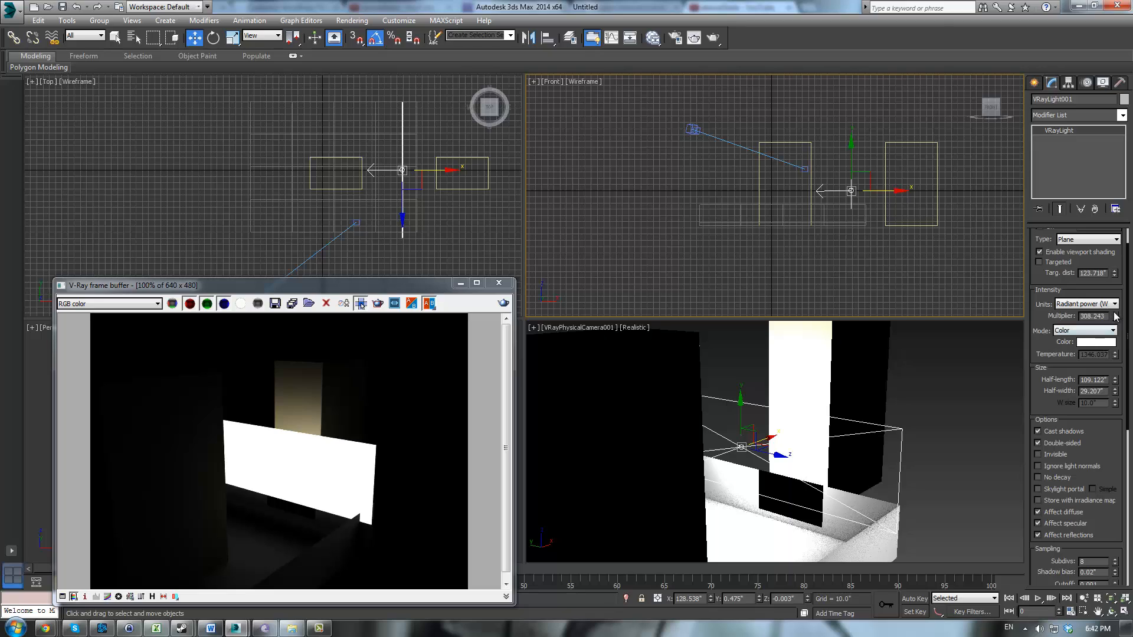
{"action": "left_click_drag", "start_coordinate": [1116, 281], "coordinate": [1114, 321]}
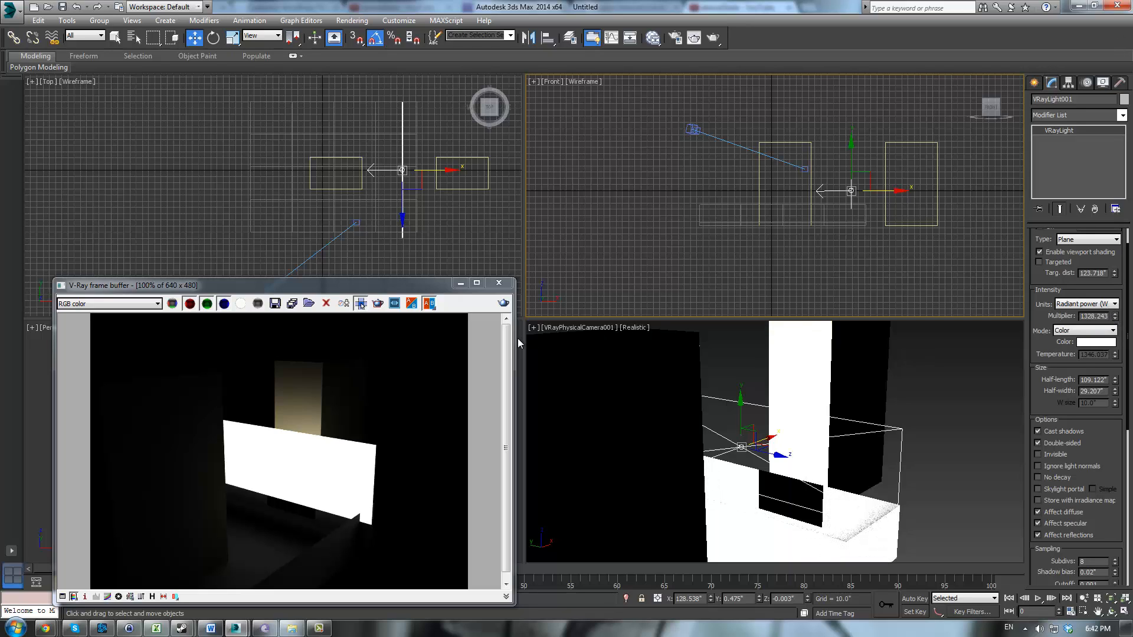
Step: Render the camera view with the light's Ignore light normals option off, and render it again with the option turned on
{"action": "left_click", "coordinate": [503, 303]}
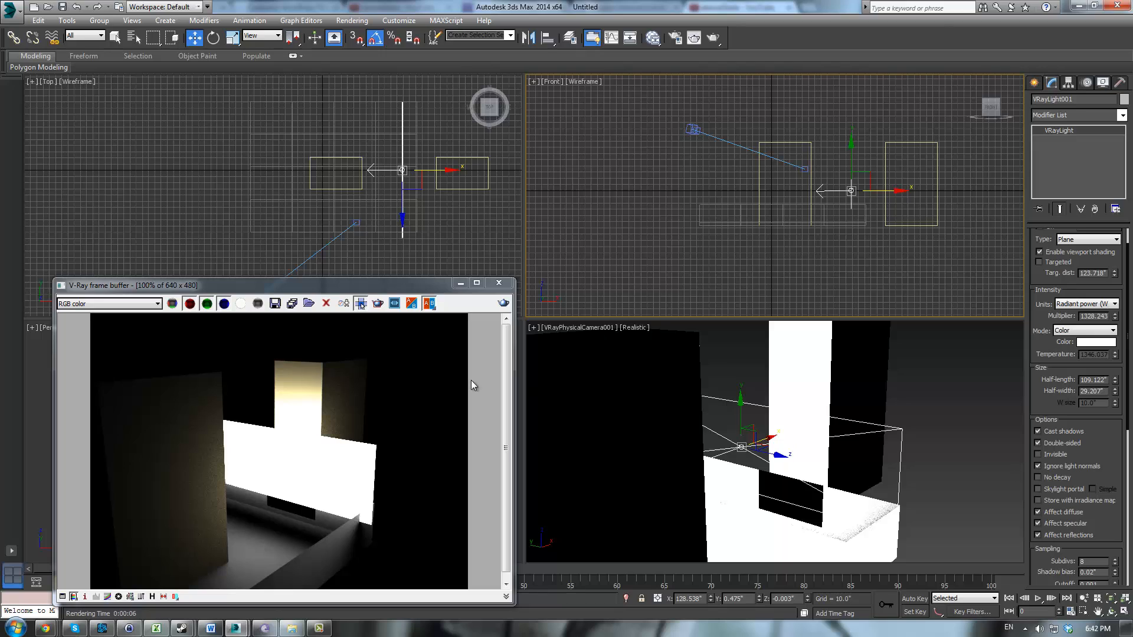
{"action": "left_click", "coordinate": [502, 304]}
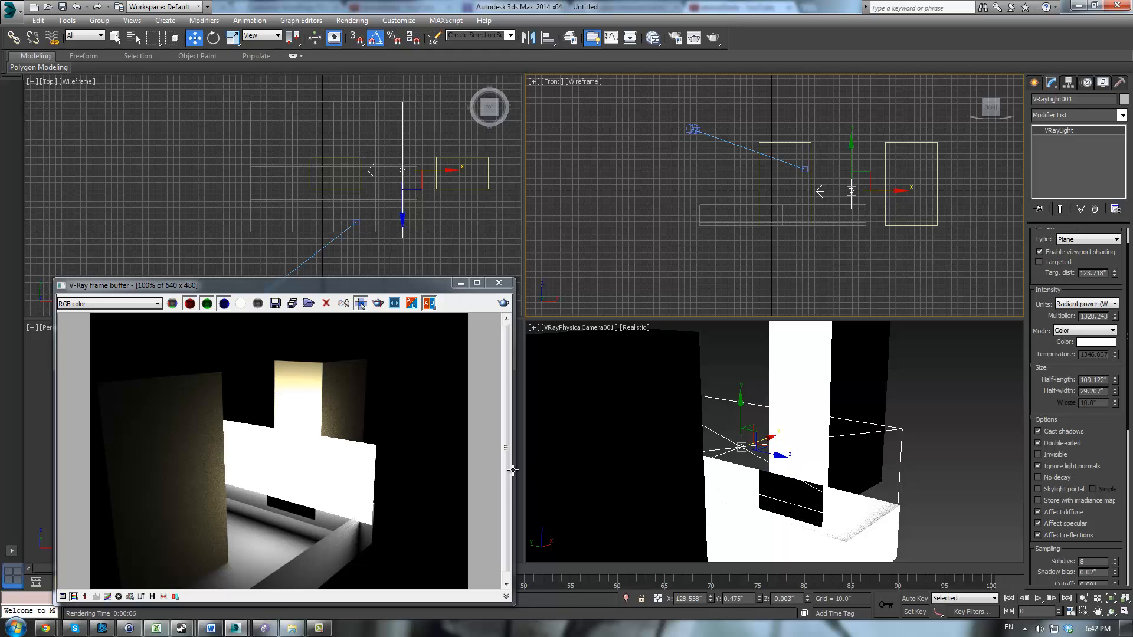
{"action": "left_click", "coordinate": [735, 401]}
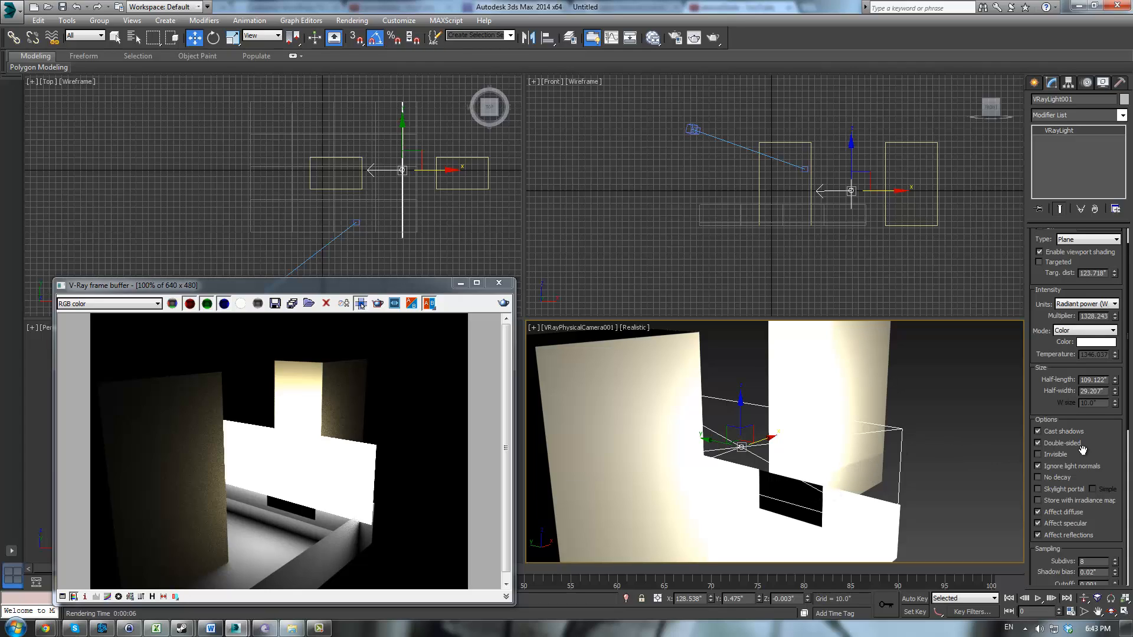
Step: Render the camera view with the light's No decay option on, and render it again with the option turned off
{"action": "scroll", "coordinate": [1084, 450], "scroll_direction": "down", "scroll_amount": 3}
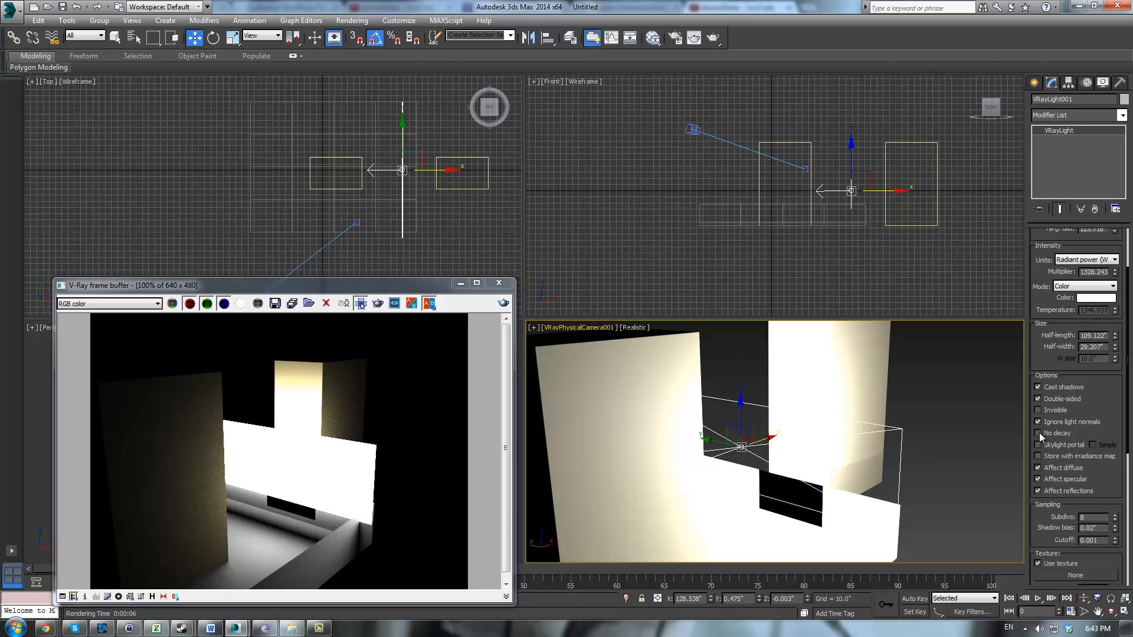
{"action": "left_click", "coordinate": [504, 303]}
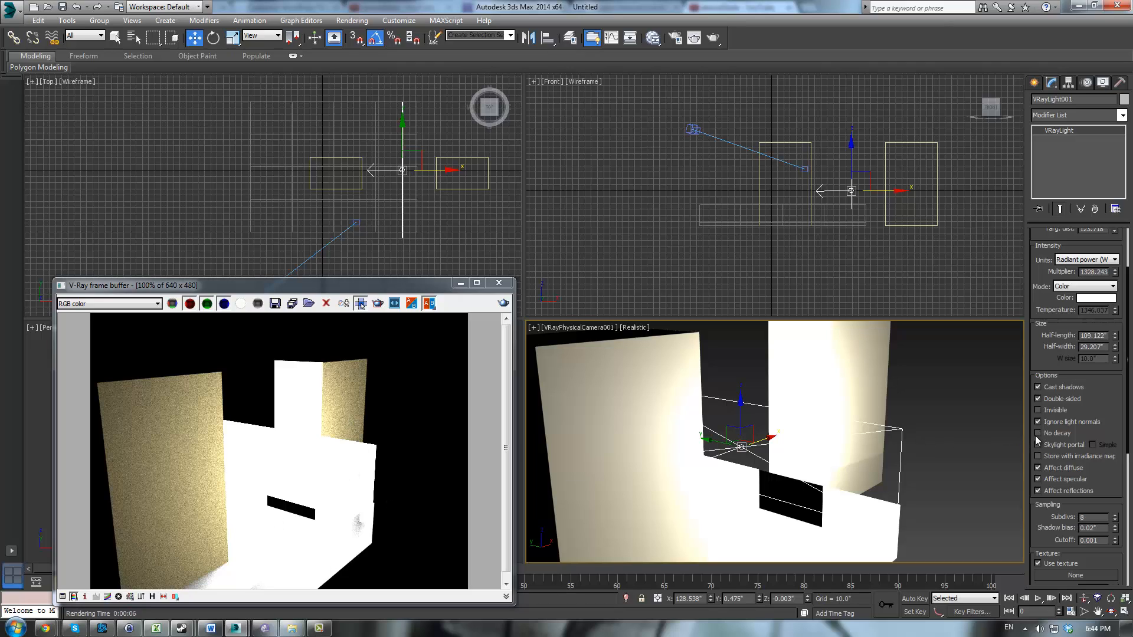
{"action": "left_click", "coordinate": [503, 303]}
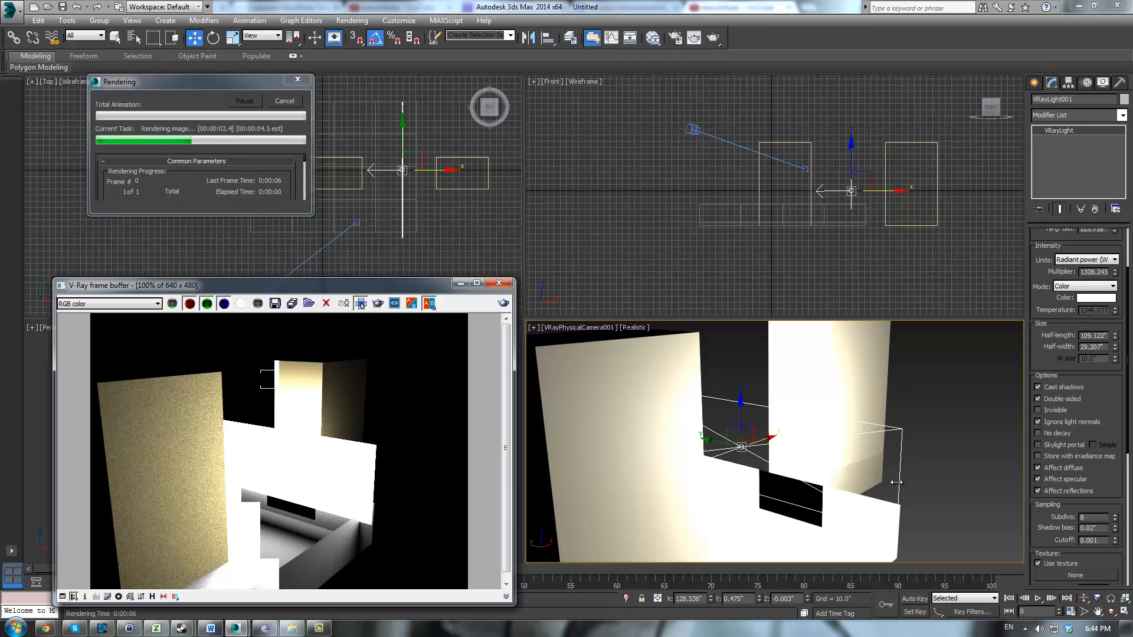
Step: Turn on the plane light's Skylight portal option and render the camera view
{"action": "left_click", "coordinate": [1038, 445]}
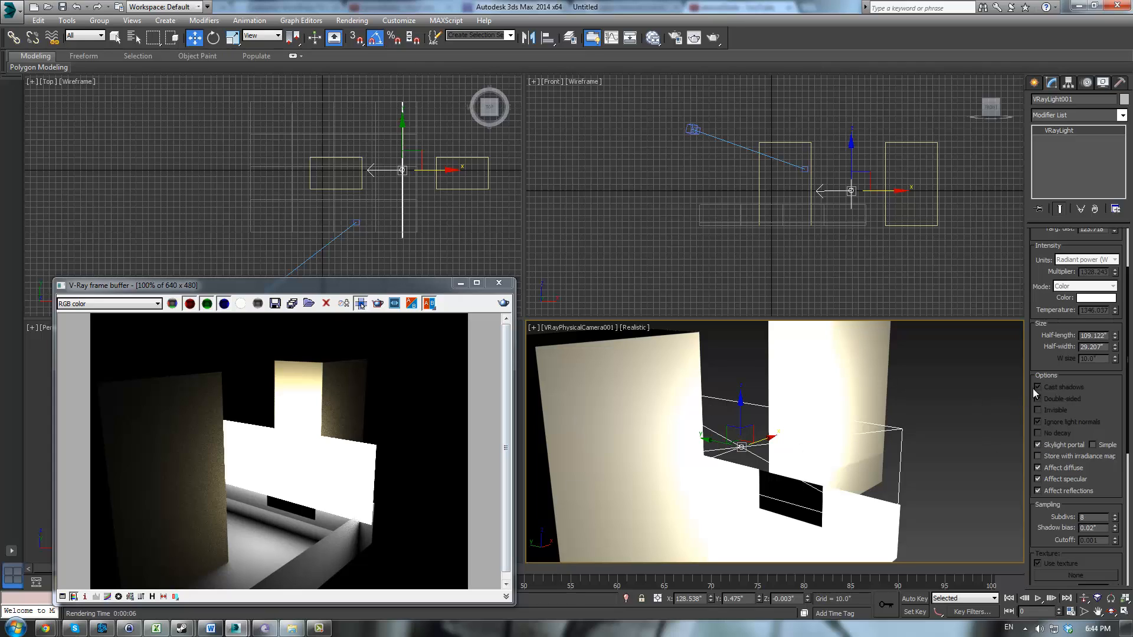
{"action": "scroll", "coordinate": [1093, 386], "scroll_direction": "up", "scroll_amount": 3}
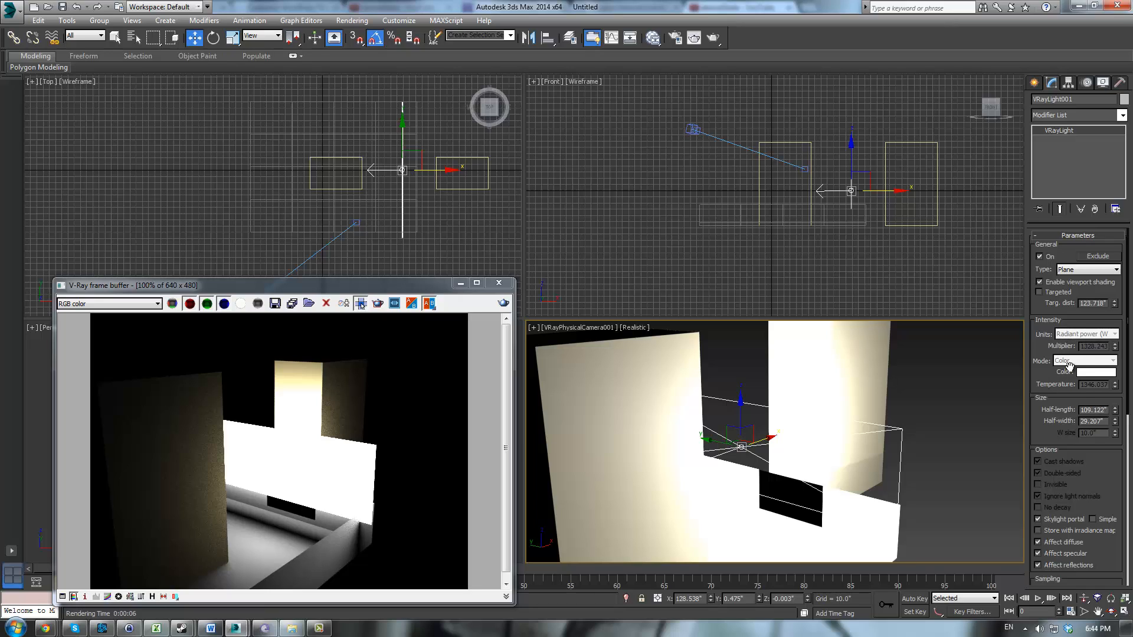
{"action": "left_click_drag", "start_coordinate": [1069, 366], "coordinate": [1069, 358]}
{"action": "left_click_drag", "start_coordinate": [1111, 470], "coordinate": [1097, 296]}
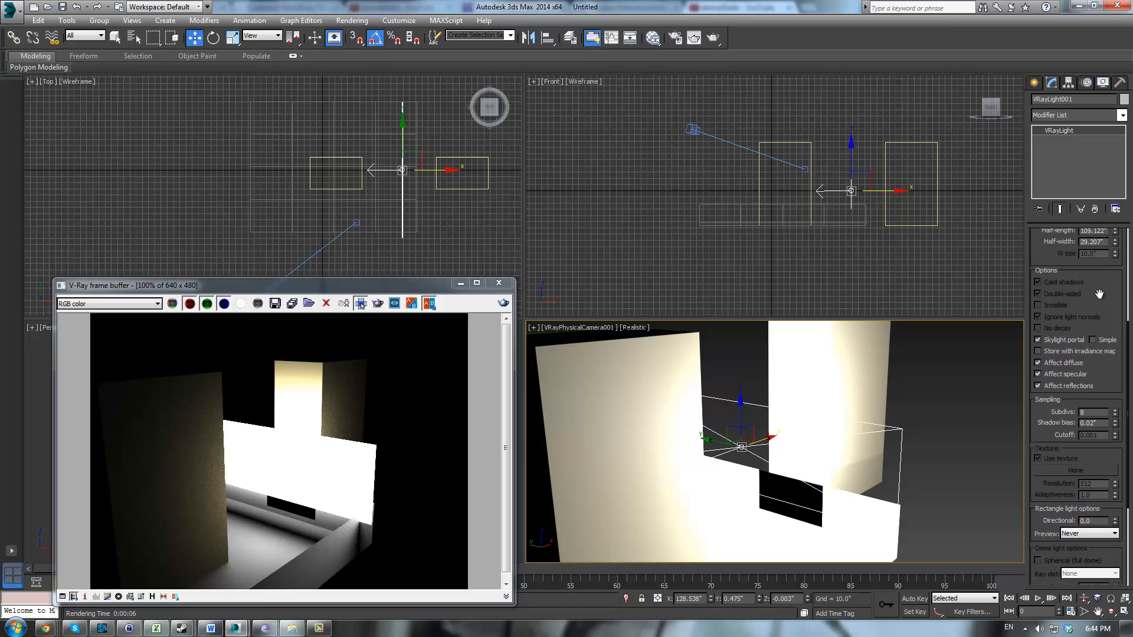
{"action": "left_click", "coordinate": [503, 302]}
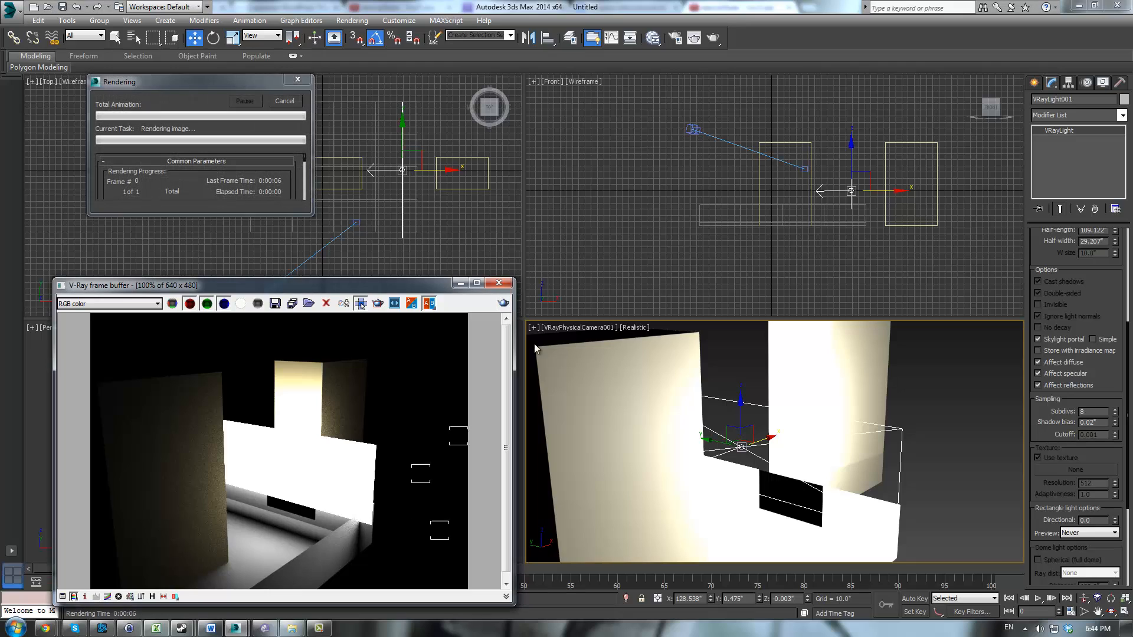
{"action": "left_click", "coordinate": [498, 283]}
Step: Create a VRaySun in the top view aimed between the two boxes, without a VRaySky environment map, and start a test render
{"action": "left_click", "coordinate": [1034, 83]}
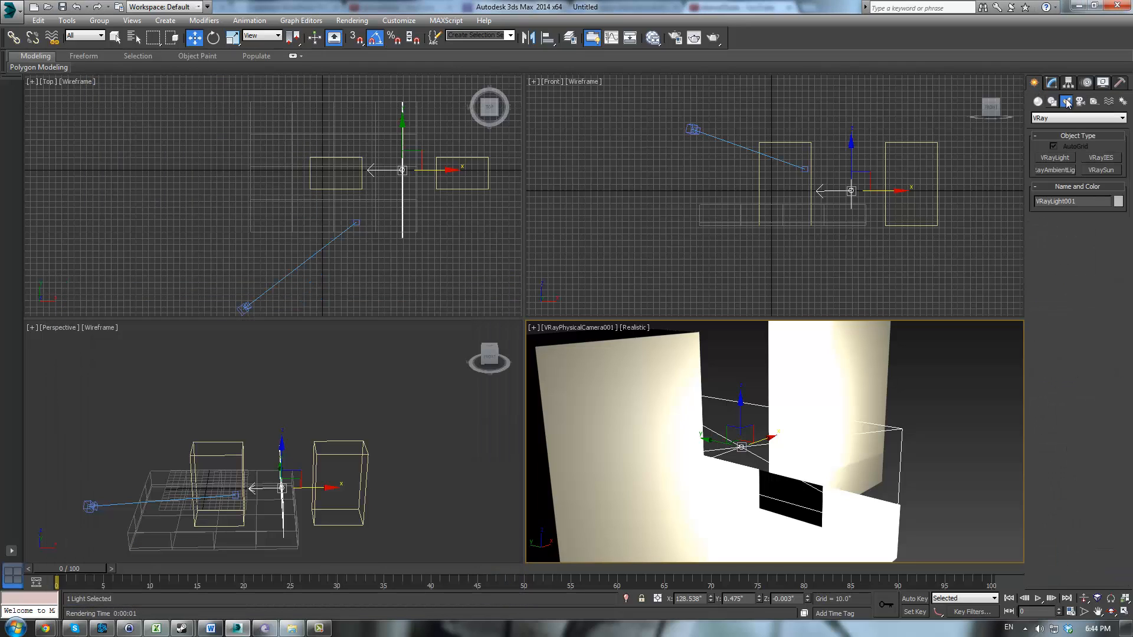
{"action": "left_click", "coordinate": [1069, 119]}
{"action": "left_click", "coordinate": [1055, 146]}
{"action": "left_click", "coordinate": [1093, 171]}
{"action": "scroll", "coordinate": [445, 185], "scroll_direction": "down", "scroll_amount": 2}
{"action": "middle_click_drag", "start_coordinate": [447, 186], "coordinate": [431, 195]}
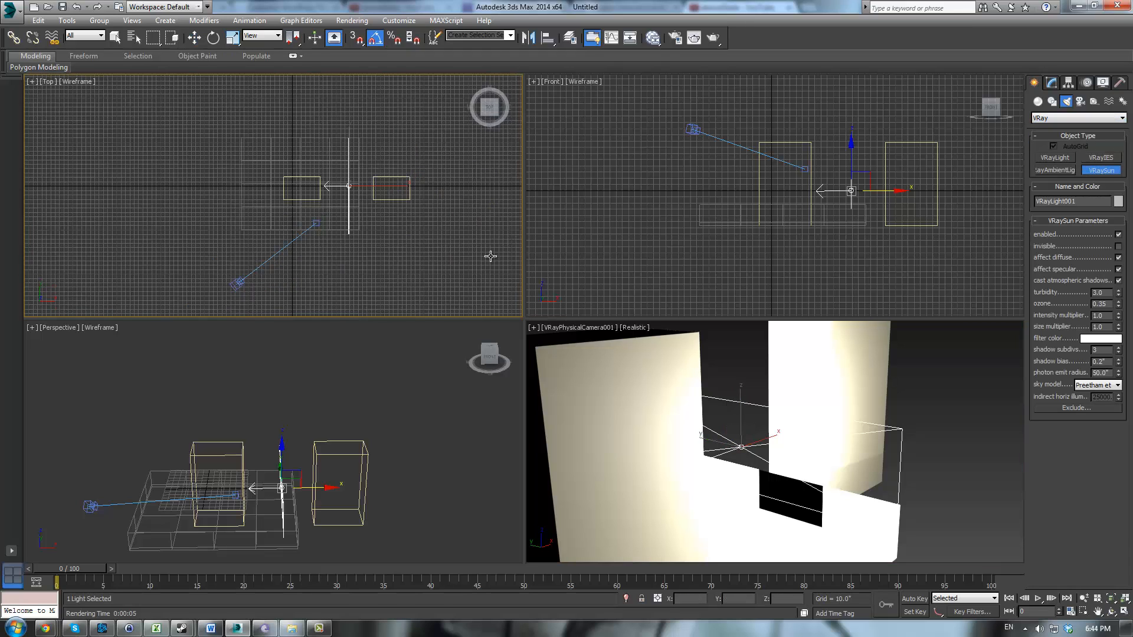
{"action": "left_click_drag", "start_coordinate": [489, 258], "coordinate": [334, 205]}
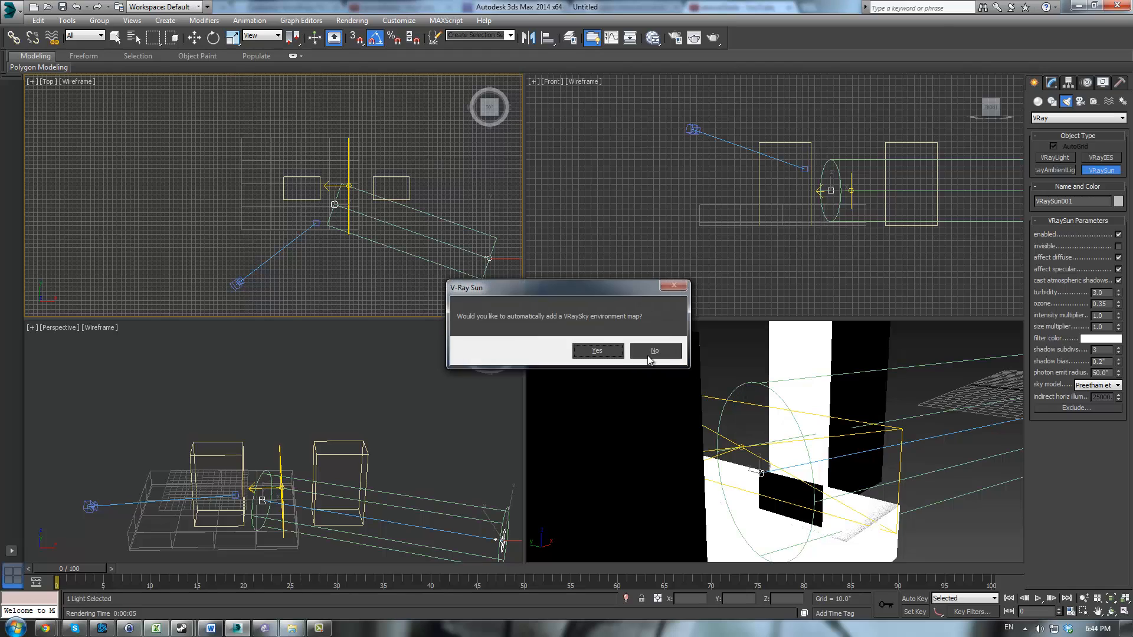
{"action": "left_click", "coordinate": [649, 353]}
{"action": "left_click", "coordinate": [712, 37]}
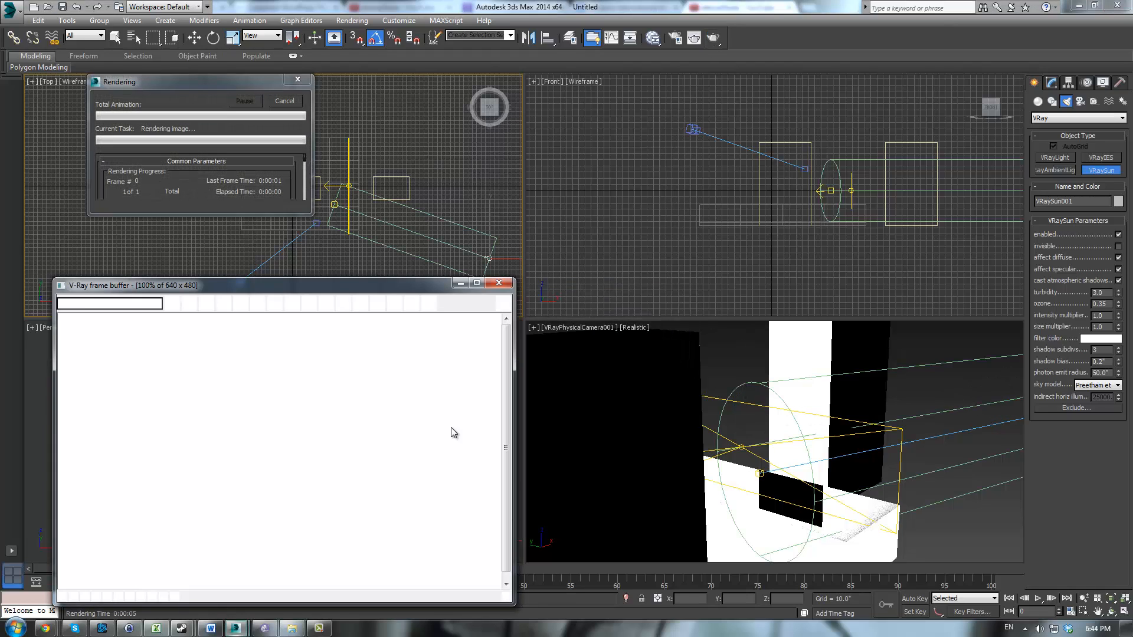
{"action": "left_click", "coordinate": [499, 282]}
Step: Raise the sun about 150 inches in the front view and render the camera view
{"action": "middle_click_drag", "start_coordinate": [1017, 214], "coordinate": [868, 222]}
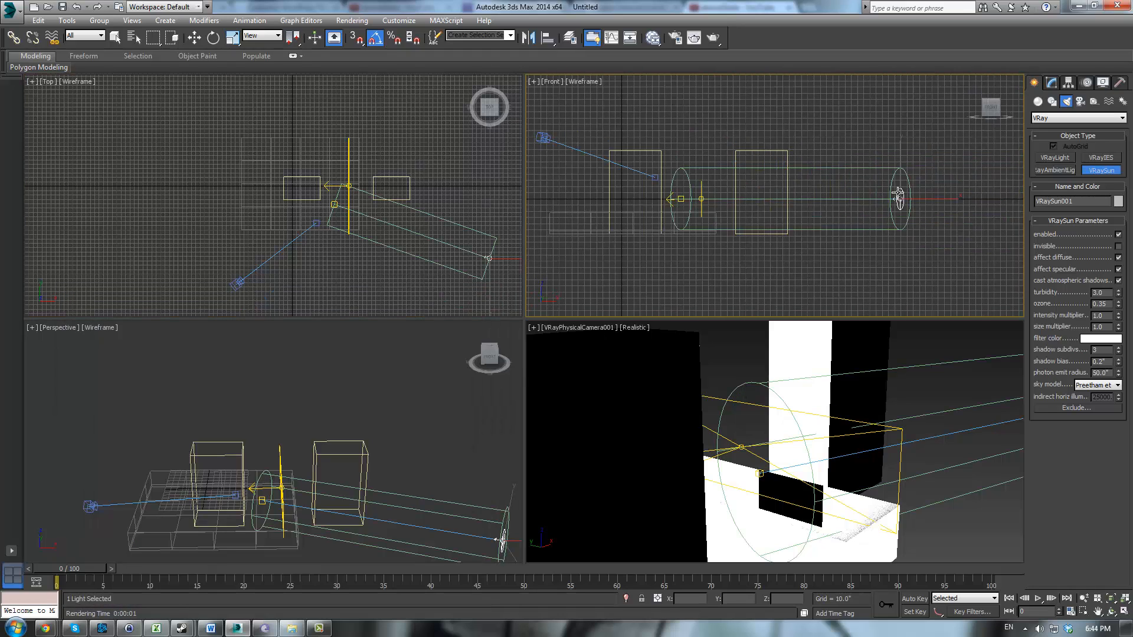
{"action": "key", "text": "w"}
{"action": "left_click_drag", "start_coordinate": [897, 155], "coordinate": [901, 66]}
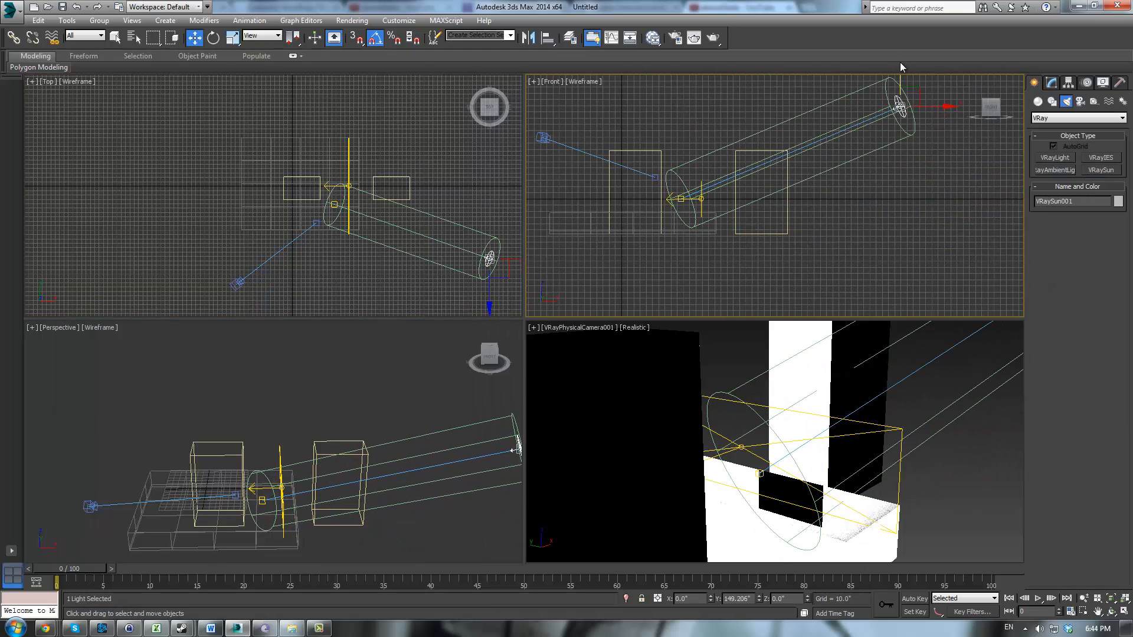
{"action": "left_click", "coordinate": [713, 38]}
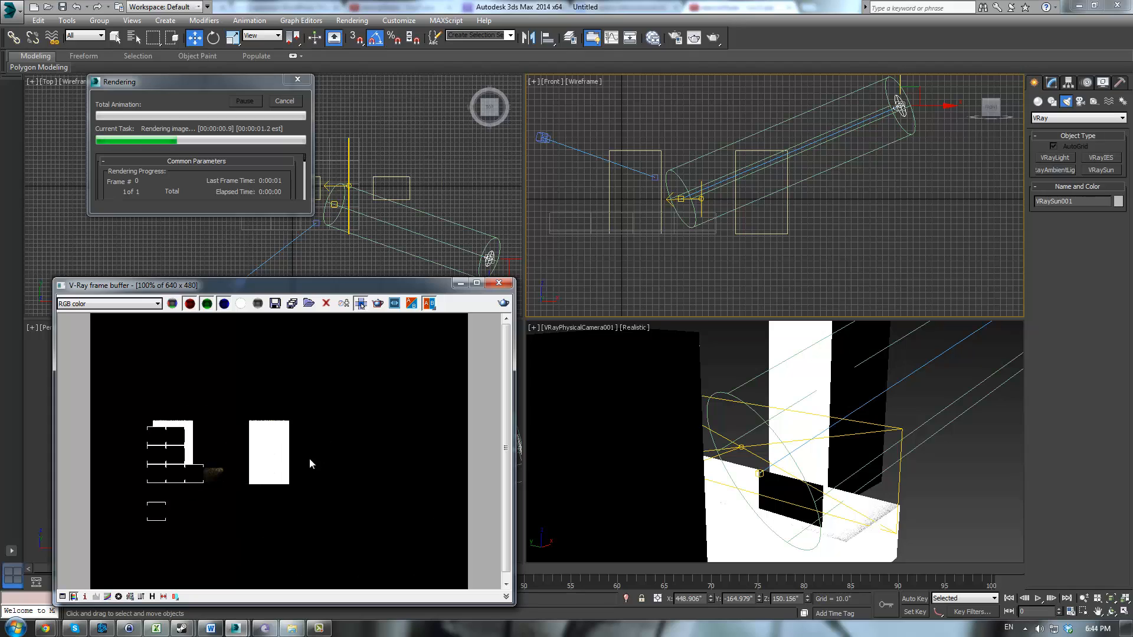
{"action": "left_click", "coordinate": [499, 282]}
{"action": "left_click", "coordinate": [665, 397]}
{"action": "left_click", "coordinate": [713, 43]}
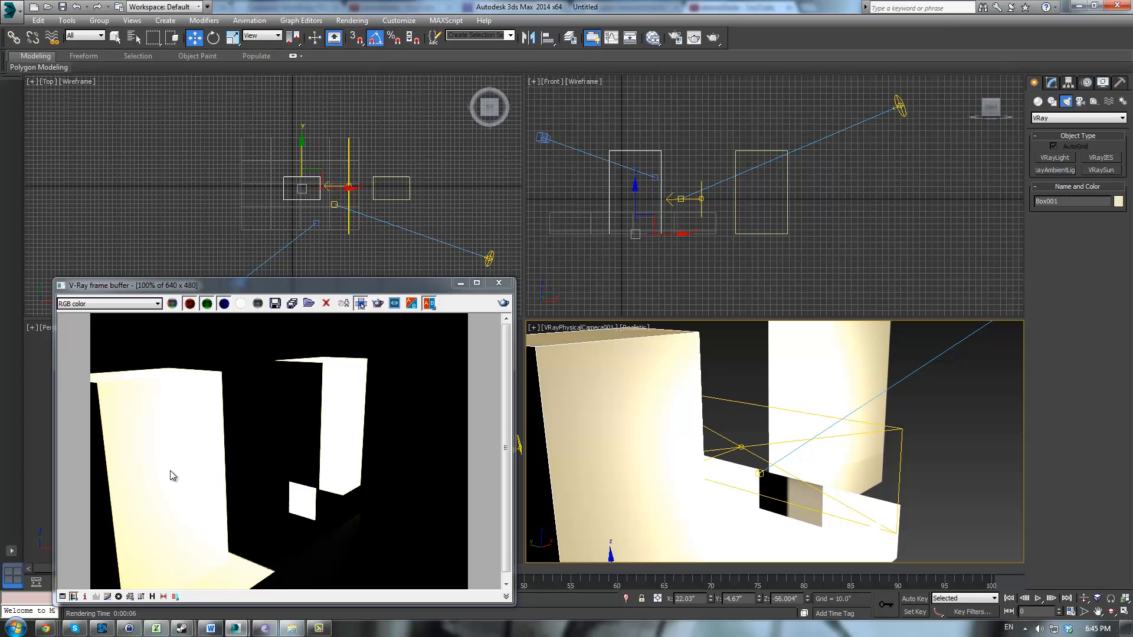
Step: Render the scene with the sun disabled, and enable the sun again
{"action": "left_click", "coordinate": [896, 105]}
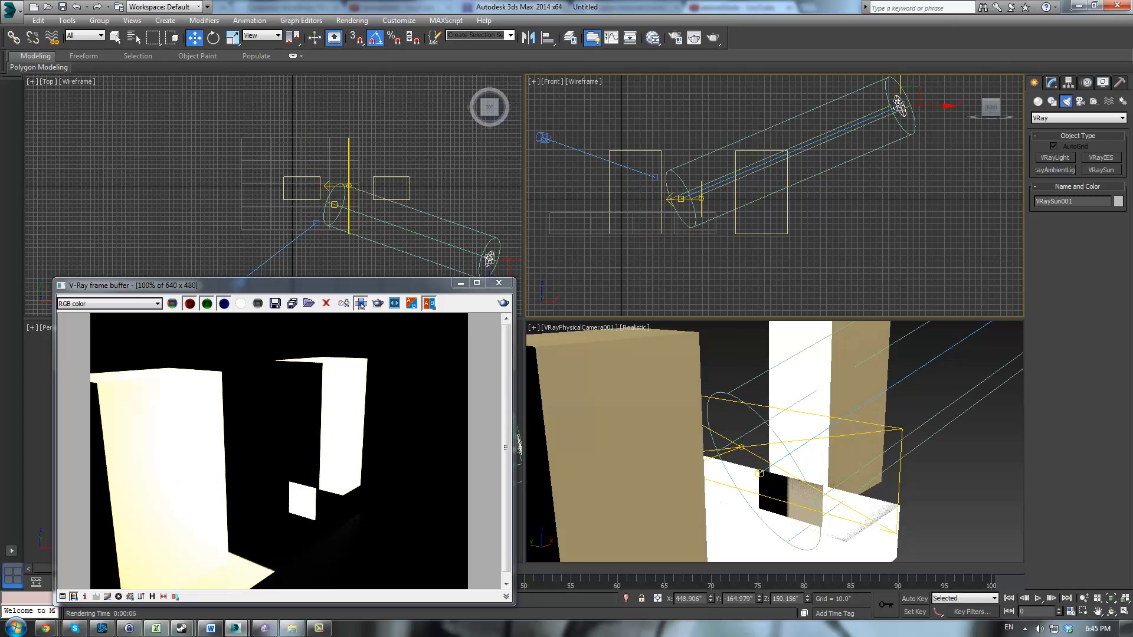
{"action": "left_click", "coordinate": [1051, 82]}
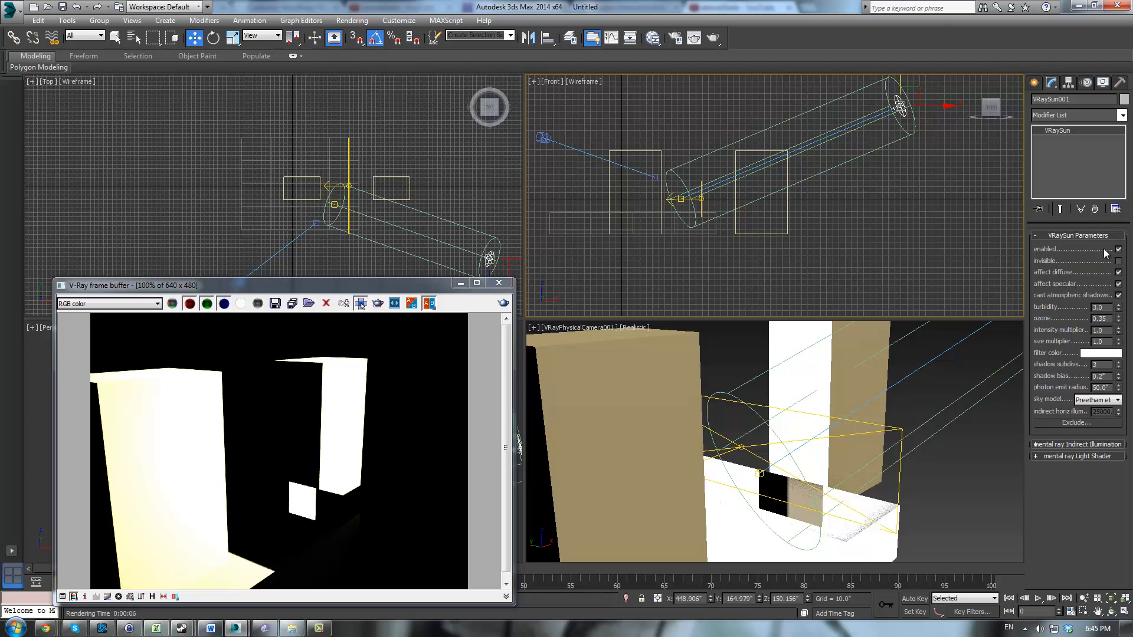
{"action": "left_click", "coordinate": [1118, 249]}
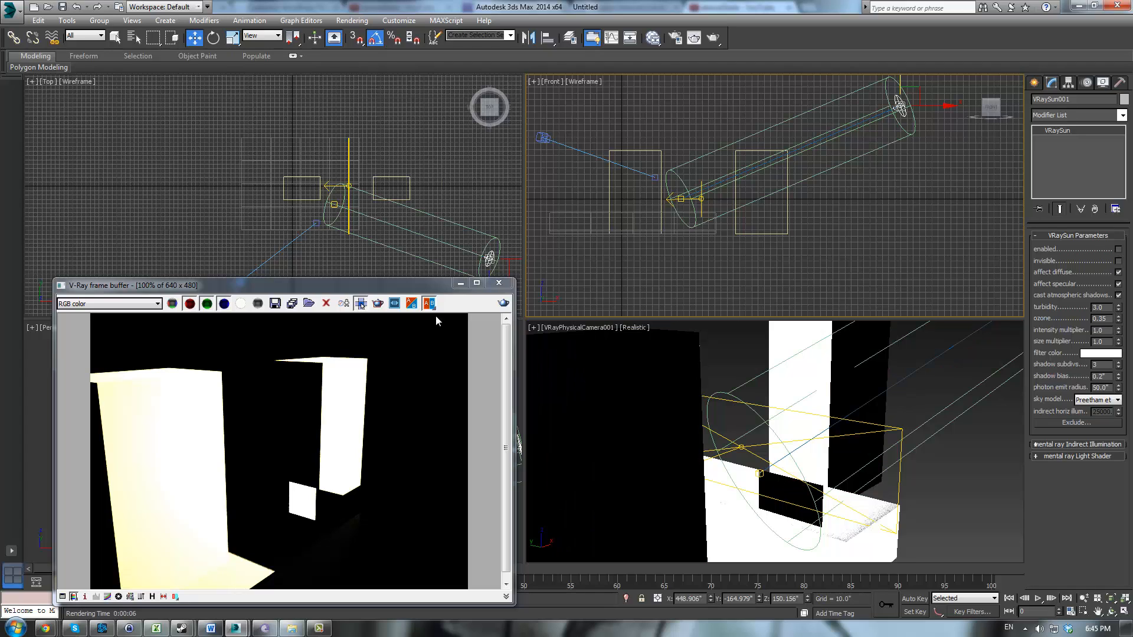
{"action": "left_click", "coordinate": [503, 304]}
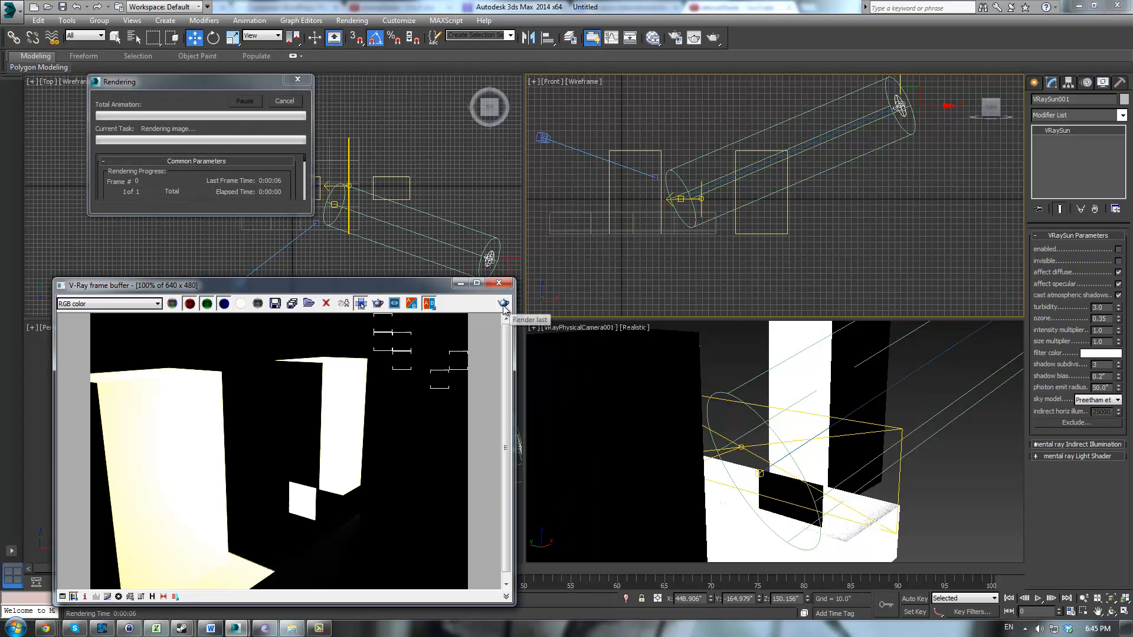
{"action": "left_click", "coordinate": [1118, 249]}
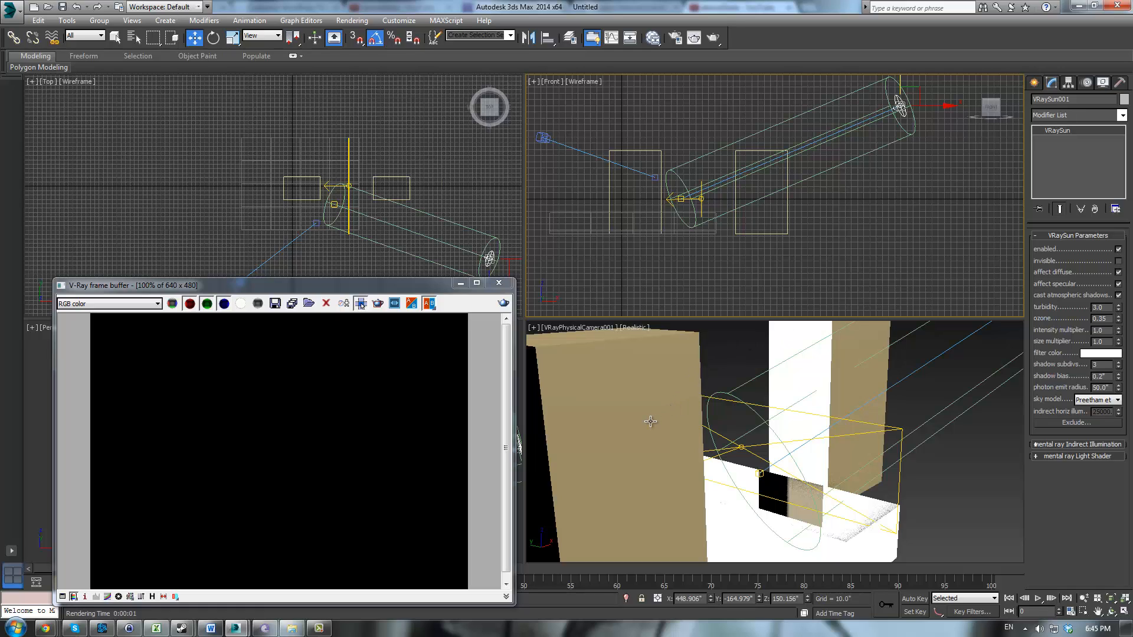
{"action": "left_click", "coordinate": [498, 284]}
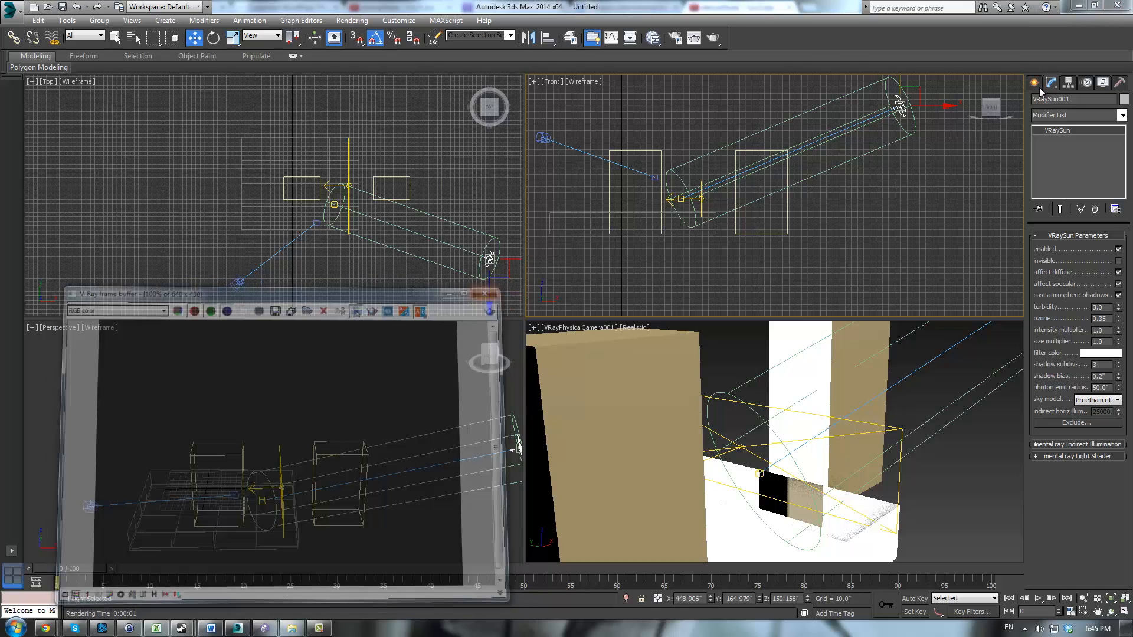
Step: Create a large wall box in the front view, about 450 inches long, 595 inches wide and 99 inches high, enclosing the scene objects
{"action": "left_click", "coordinate": [1035, 82]}
{"action": "left_click", "coordinate": [1038, 102]}
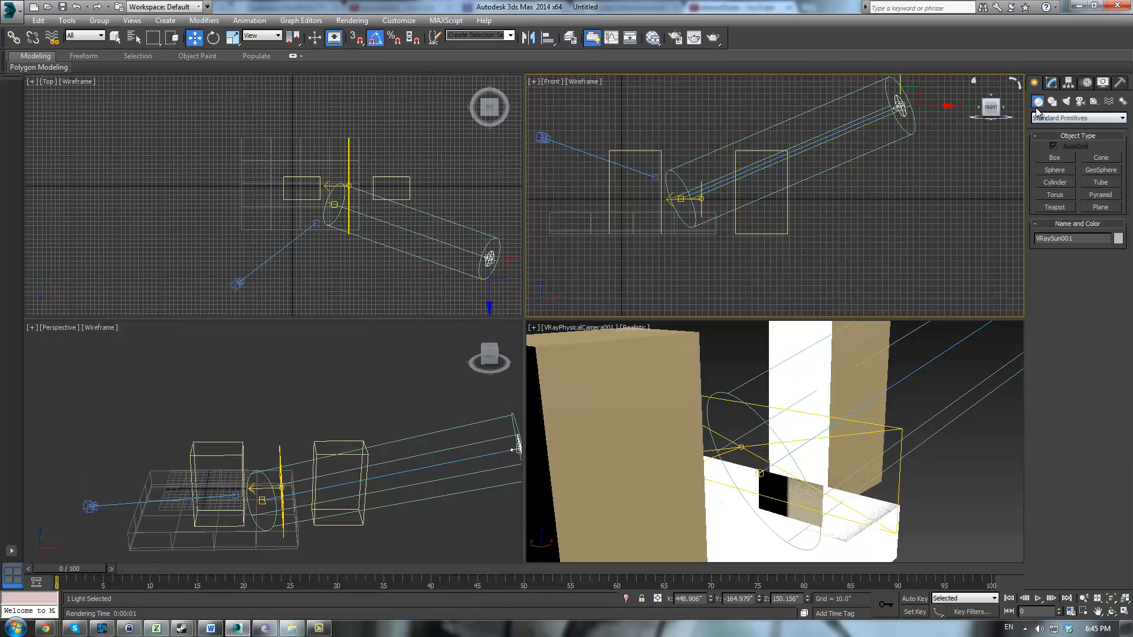
{"action": "left_click", "coordinate": [1056, 158]}
{"action": "left_click_drag", "start_coordinate": [630, 153], "coordinate": [814, 292]}
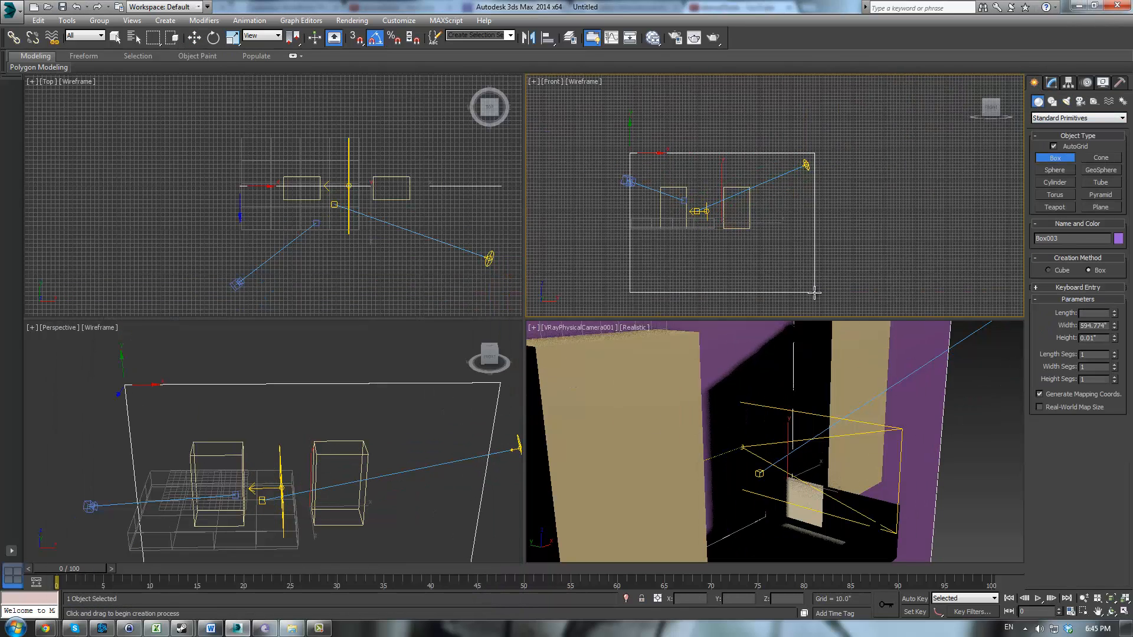
{"action": "left_click", "coordinate": [671, 194]}
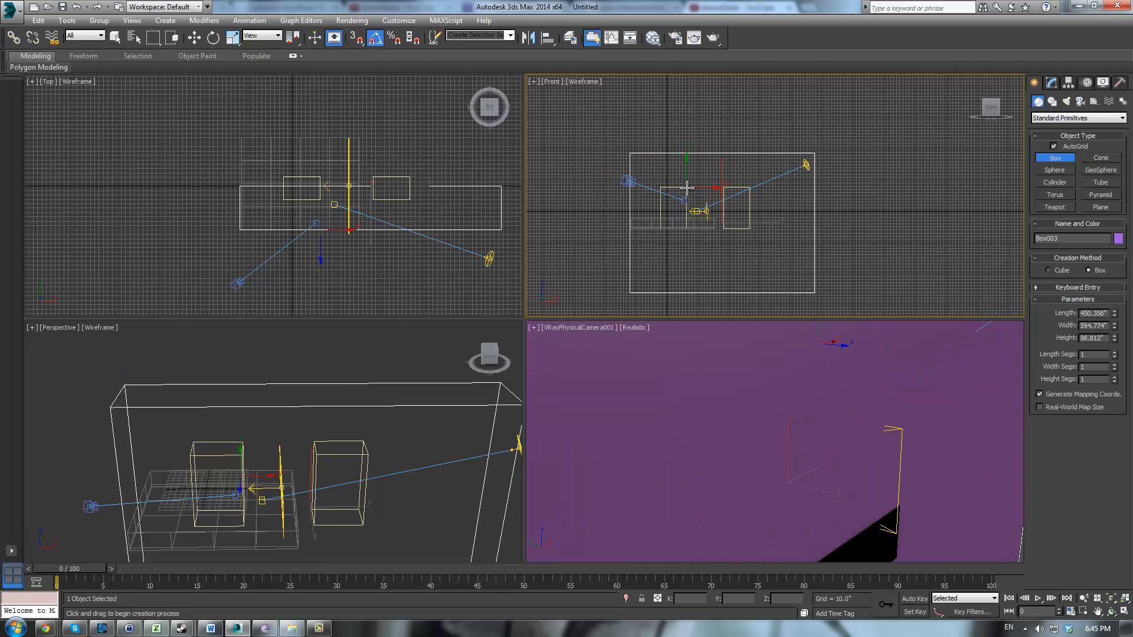
Step: Create a smaller box, about 122 by 146 inches, in the front view and move it so it passes through the large wall box
{"action": "left_click_drag", "start_coordinate": [708, 210], "coordinate": [752, 246]}
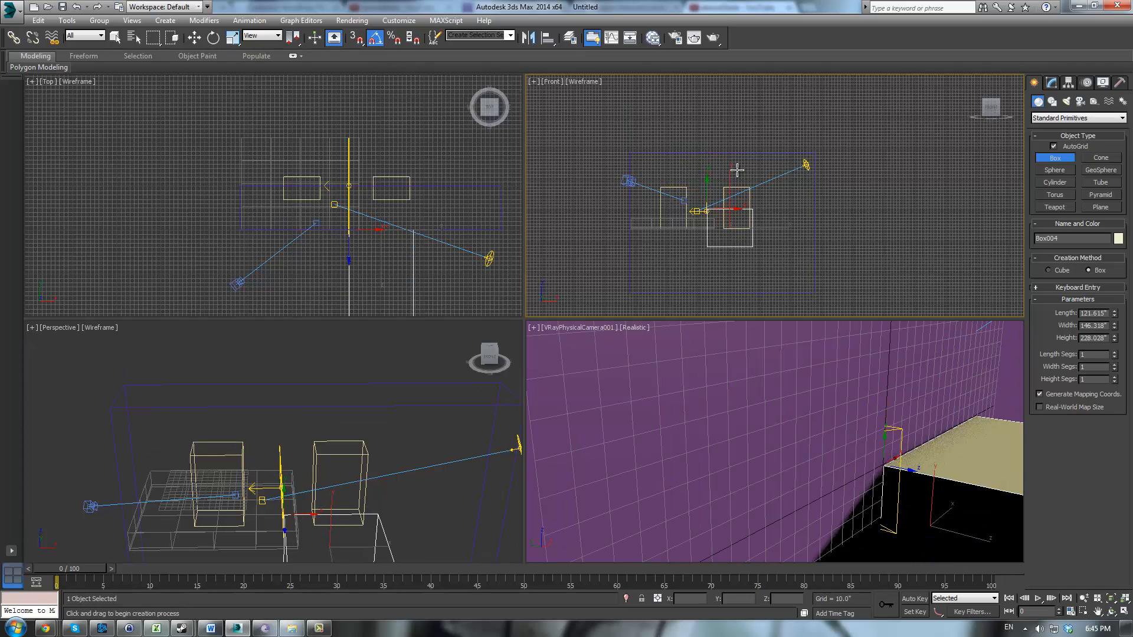
{"action": "left_click", "coordinate": [410, 177]}
{"action": "key", "text": "w"}
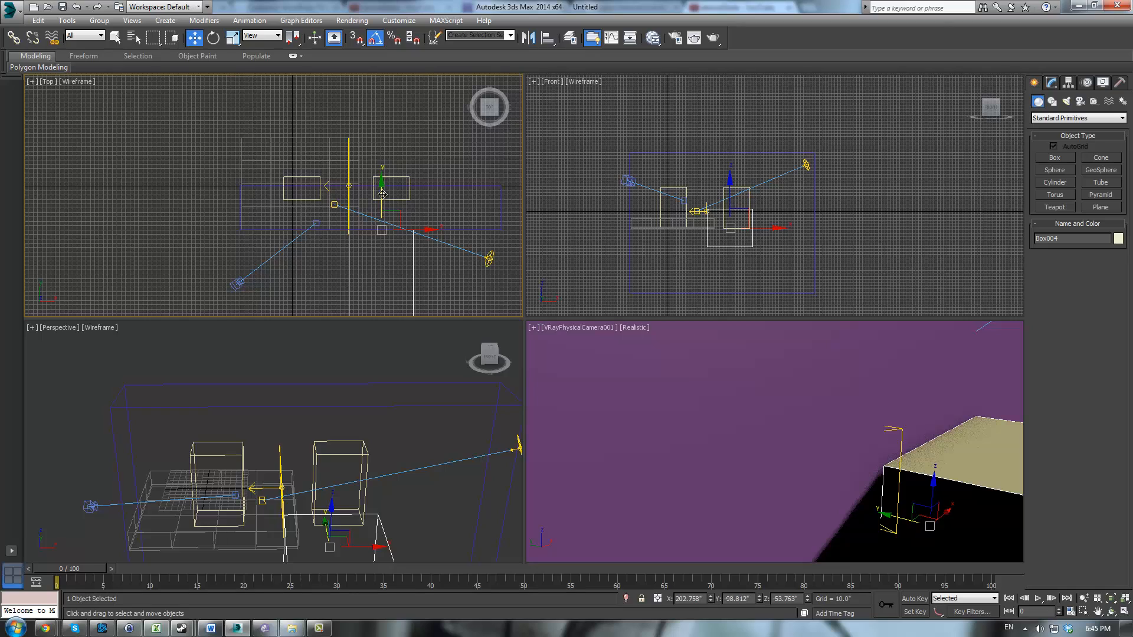
{"action": "left_click_drag", "start_coordinate": [383, 194], "coordinate": [382, 124]}
Step: Subtract the smaller box from the large wall box with ProBoolean
{"action": "left_click", "coordinate": [501, 224]}
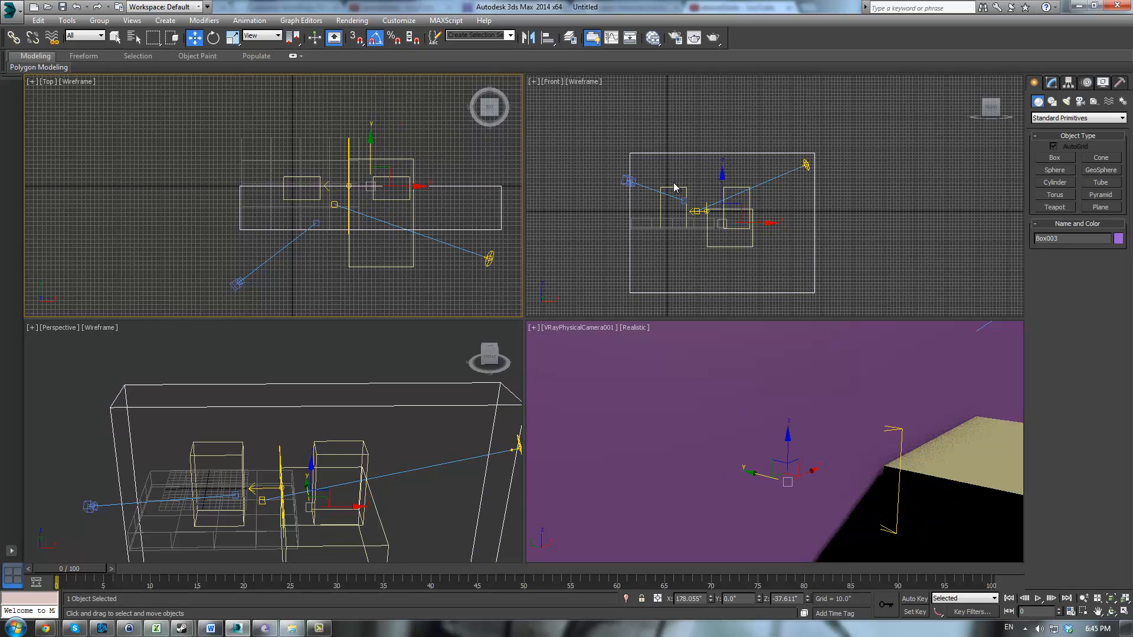
{"action": "left_click", "coordinate": [1056, 118]}
{"action": "left_click", "coordinate": [1045, 131]}
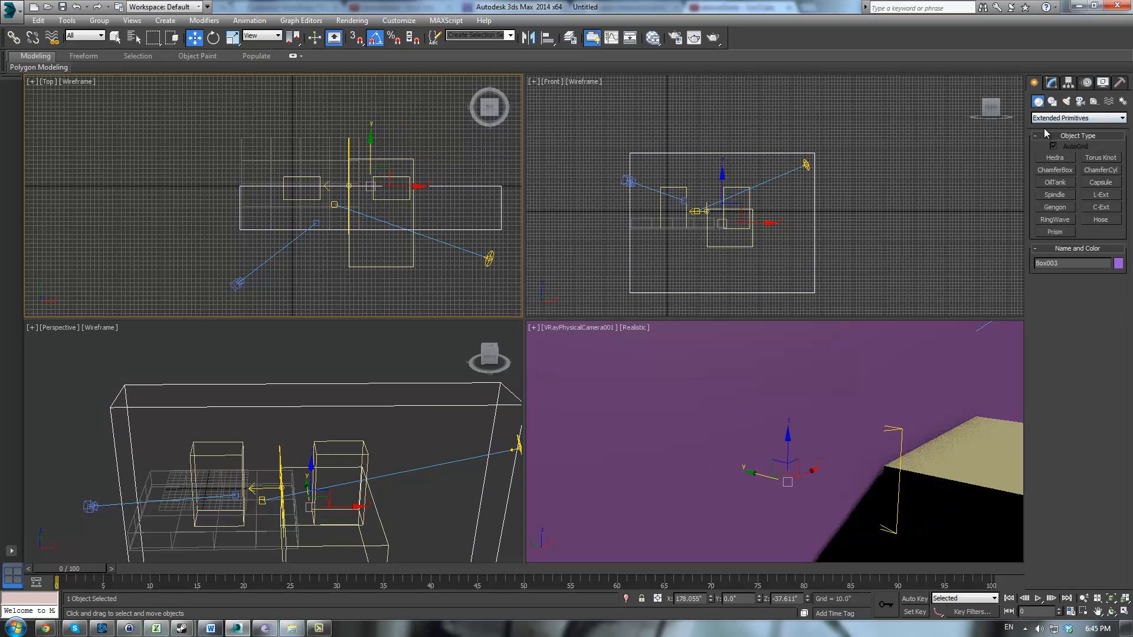
{"action": "left_click", "coordinate": [1047, 118]}
{"action": "left_click", "coordinate": [1048, 141]}
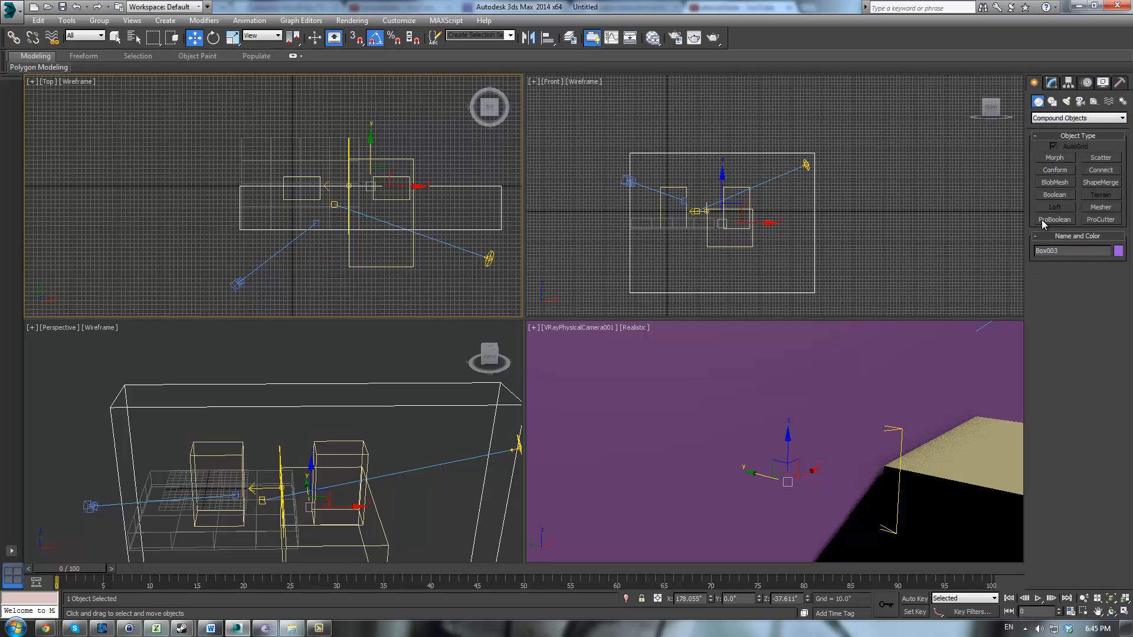
{"action": "left_click", "coordinate": [1043, 220]}
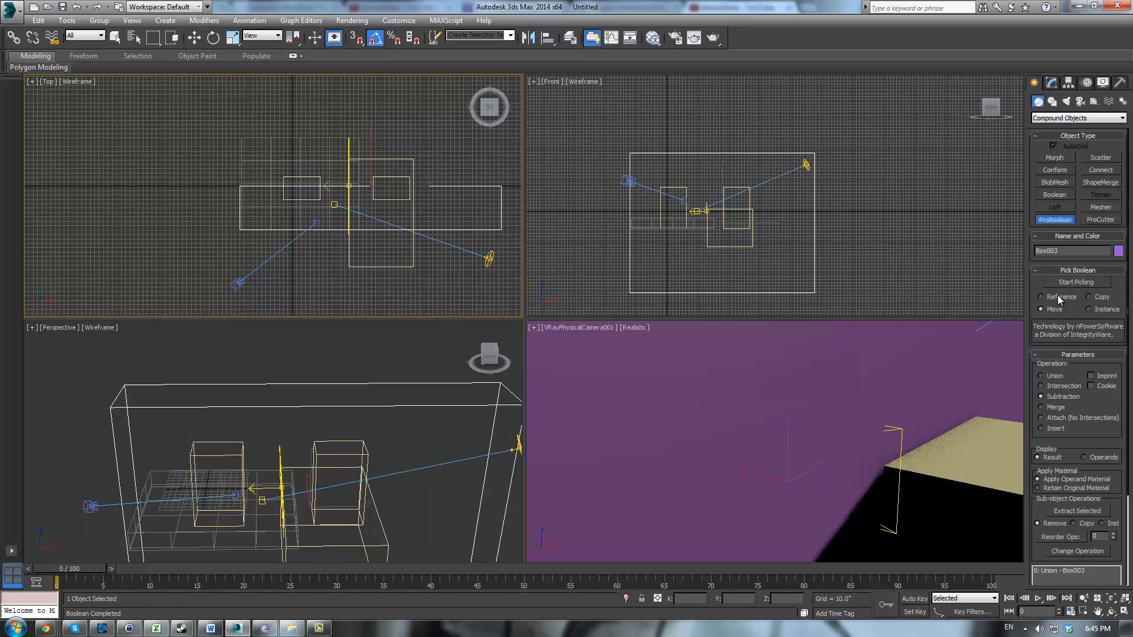
{"action": "left_click", "coordinate": [412, 259]}
Step: Examine the opening cut in the wall box from a maximized perspective view, and leave the ProBoolean picking
{"action": "middle_click", "coordinate": [832, 437]}
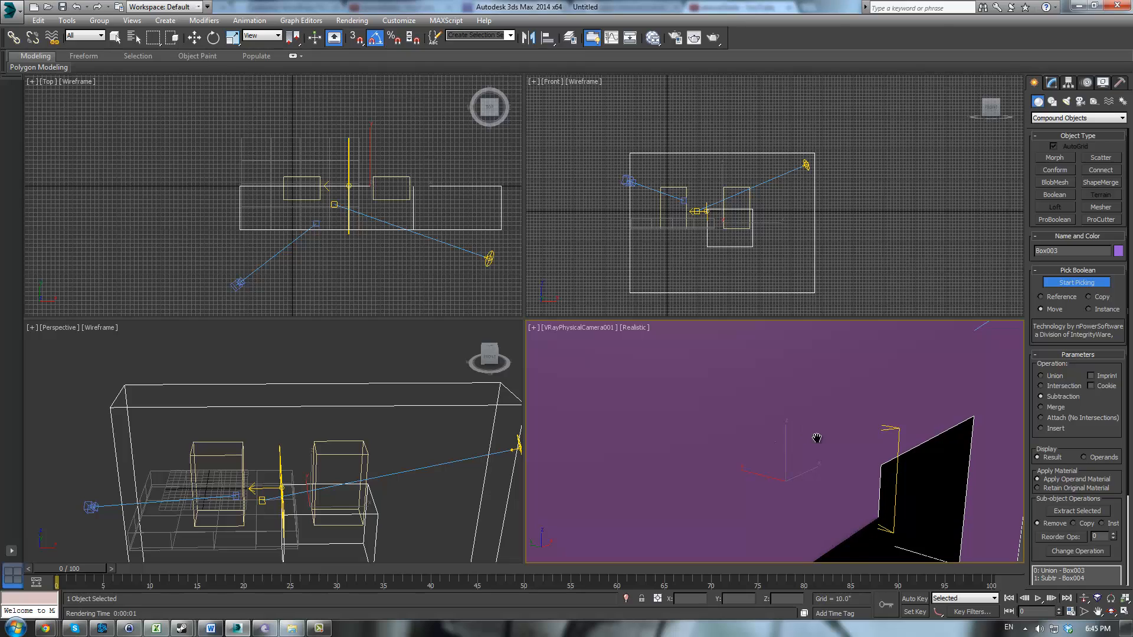
{"action": "middle_click_drag", "start_coordinate": [817, 439], "coordinate": [837, 446]}
{"action": "key", "text": "p"}
{"action": "scroll", "coordinate": [746, 426], "scroll_direction": "down", "scroll_amount": 3}
{"action": "key", "text": "alt+w"}
{"action": "middle_click_drag", "start_coordinate": [549, 365], "coordinate": [581, 425], "text": "alt"}
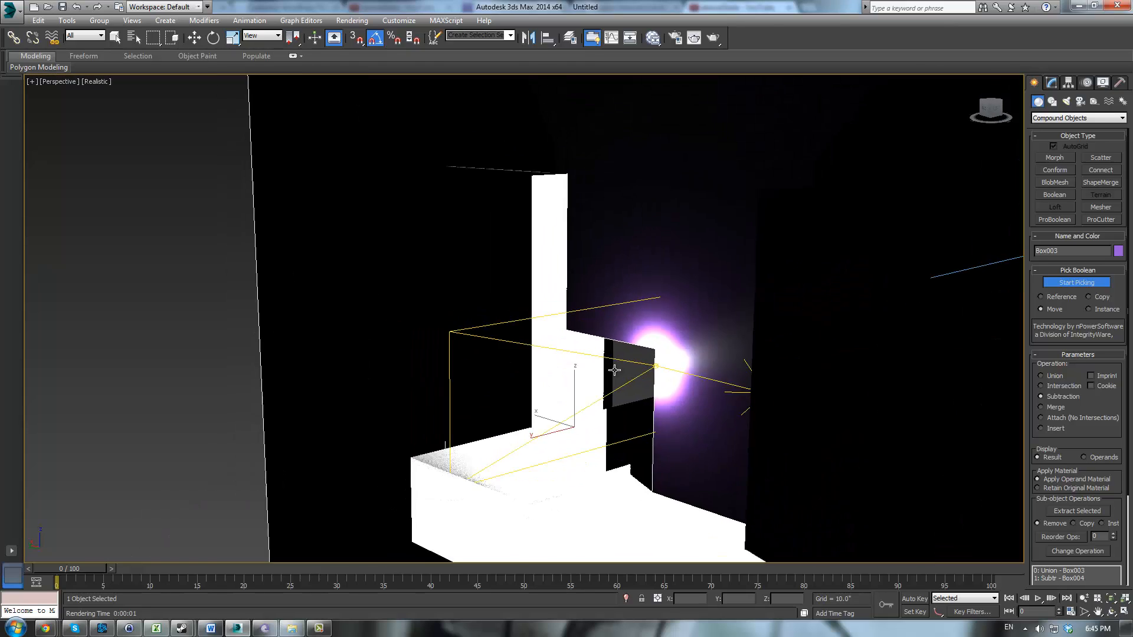
{"action": "scroll", "coordinate": [615, 371], "scroll_direction": "down", "scroll_amount": 5}
{"action": "left_click", "coordinate": [580, 466]}
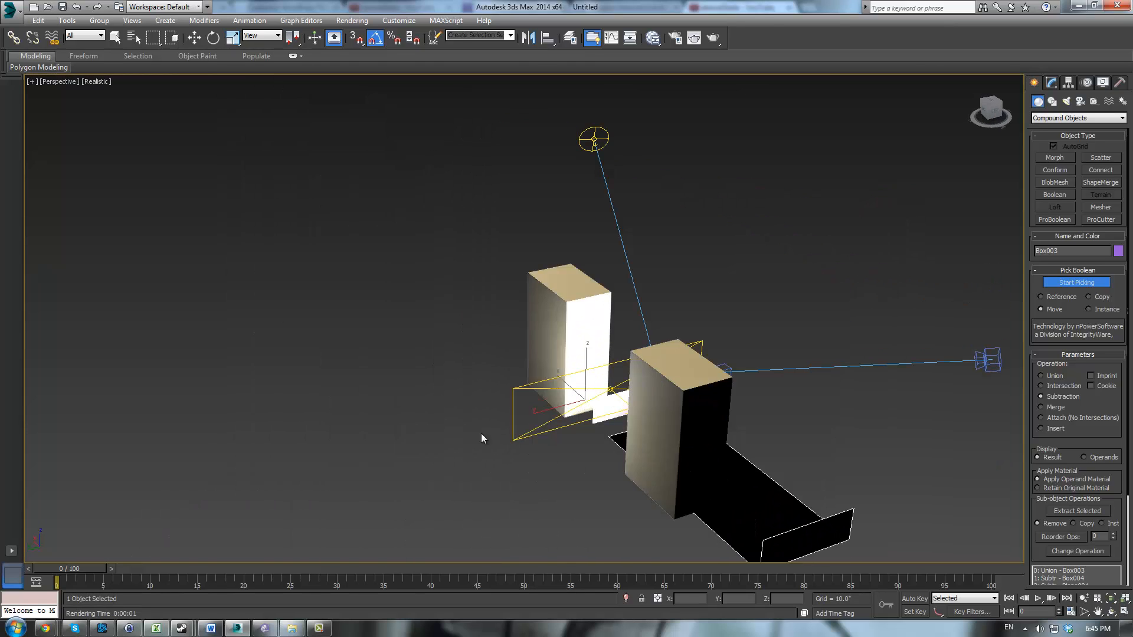
{"action": "key", "text": "w"}
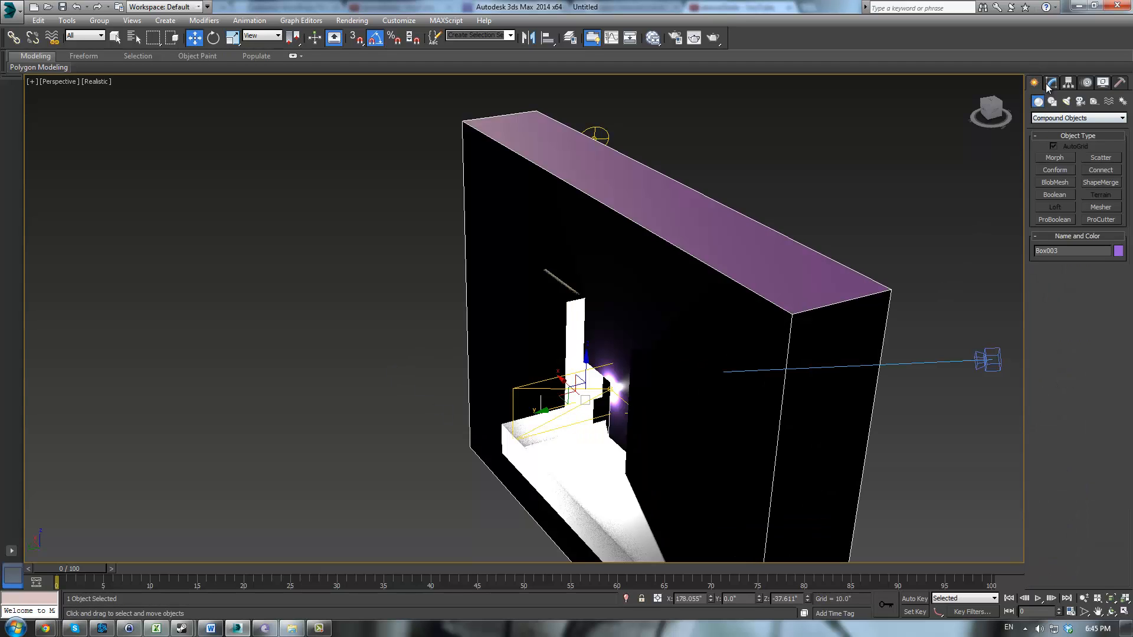
Step: Delete all the upright side-wall polygons of the floor plane, keeping only its flat base
{"action": "left_click", "coordinate": [1049, 87]}
{"action": "left_click", "coordinate": [577, 456]}
{"action": "middle_click_drag", "start_coordinate": [577, 455], "coordinate": [518, 400]}
{"action": "scroll", "coordinate": [518, 400], "scroll_direction": "down", "scroll_amount": 3}
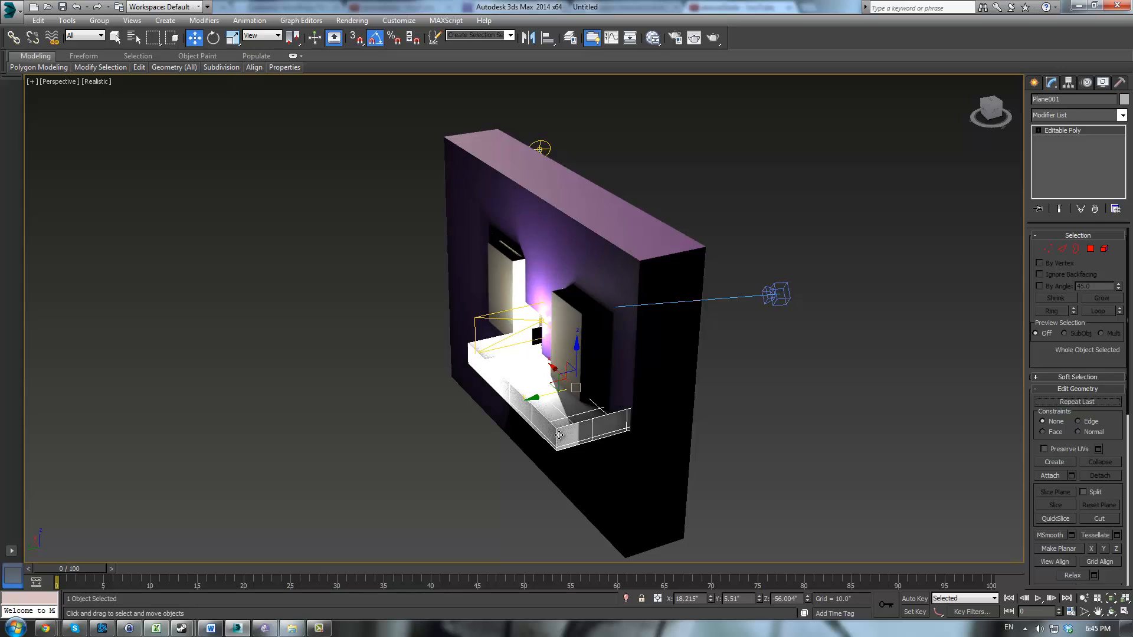
{"action": "middle_click_drag", "start_coordinate": [559, 435], "coordinate": [666, 405], "text": "alt"}
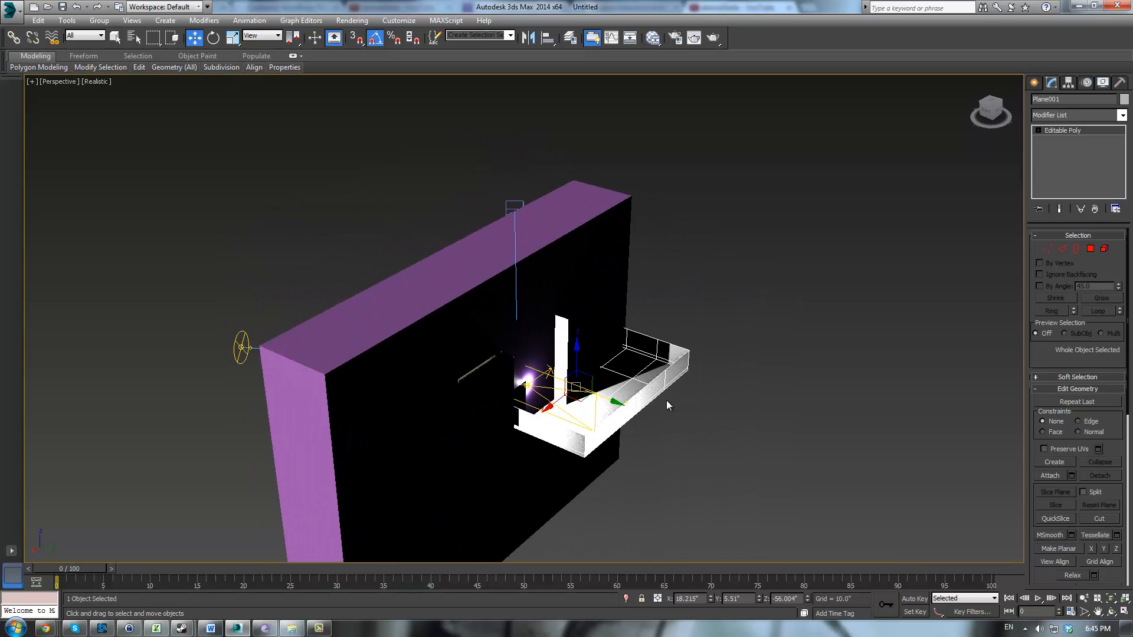
{"action": "left_click", "coordinate": [1089, 252]}
{"action": "middle_click_drag", "start_coordinate": [660, 347], "coordinate": [612, 310], "text": "alt"}
{"action": "key", "text": "f"}
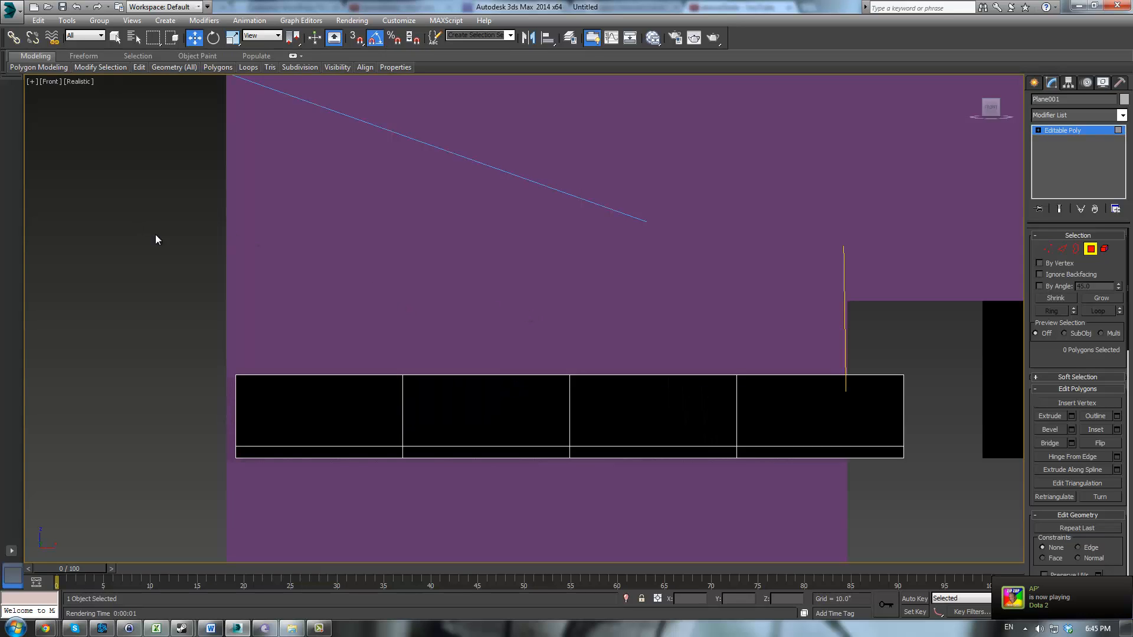
{"action": "left_click_drag", "start_coordinate": [156, 239], "coordinate": [923, 456]}
{"action": "key", "text": "Delete"}
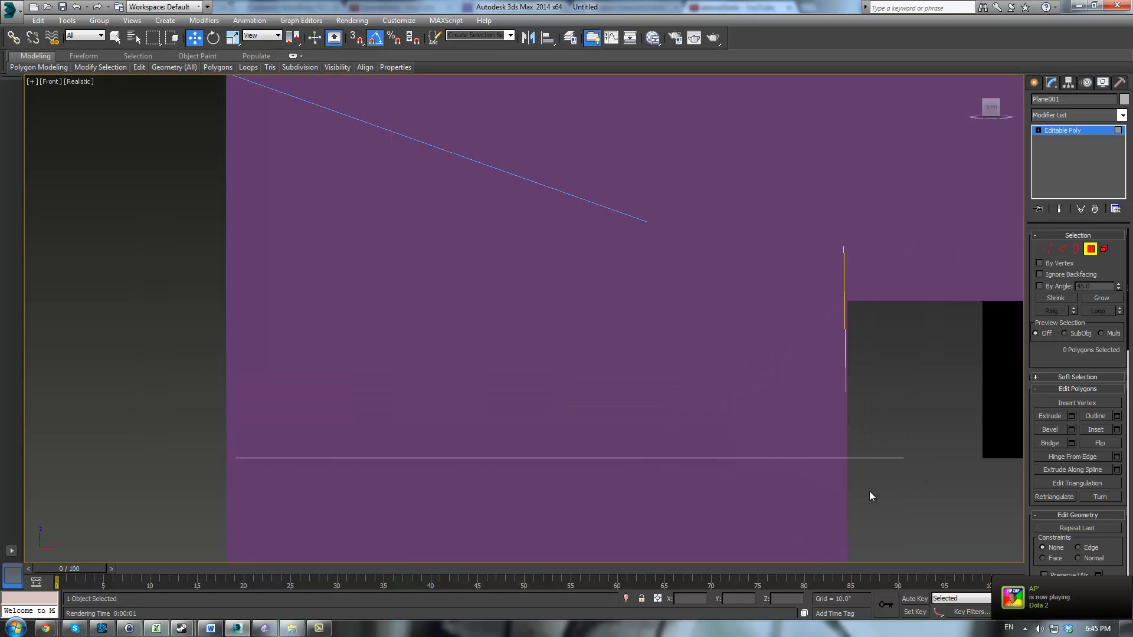
Step: Leave polygon editing on the floor plane and scale the whole plane up uniformly in the perspective view
{"action": "left_click", "coordinate": [1063, 130]}
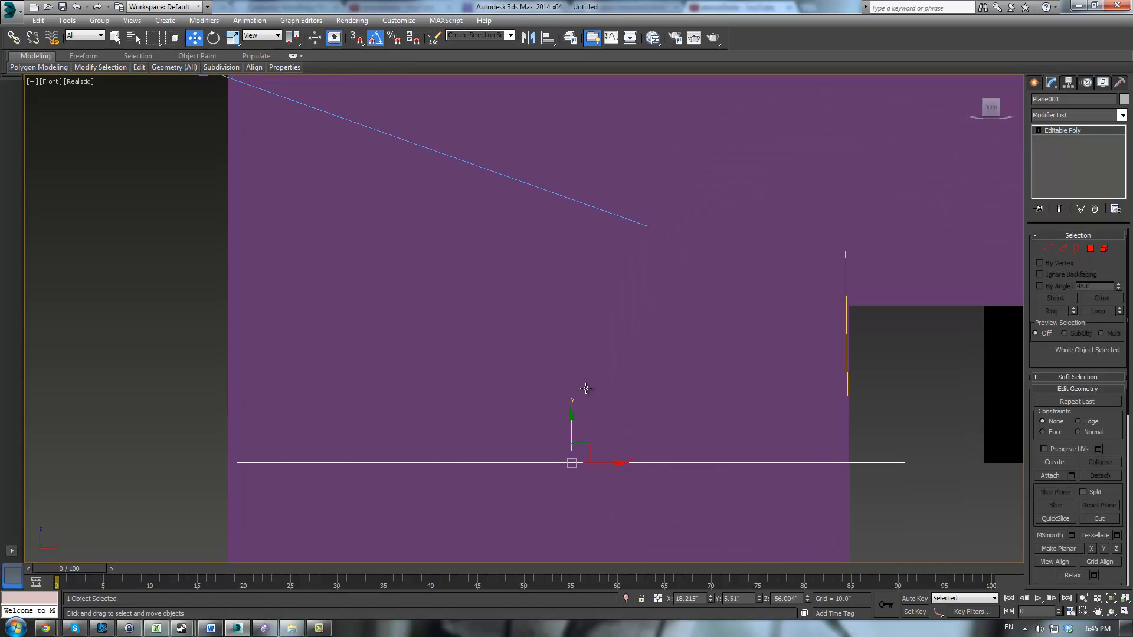
{"action": "key", "text": "p"}
{"action": "middle_click_drag", "start_coordinate": [579, 377], "coordinate": [600, 433], "text": "alt"}
{"action": "key", "text": "r"}
{"action": "left_click_drag", "start_coordinate": [592, 431], "coordinate": [677, 317]}
{"action": "key", "text": "w"}
{"action": "middle_click_drag", "start_coordinate": [622, 412], "coordinate": [558, 417], "text": "alt"}
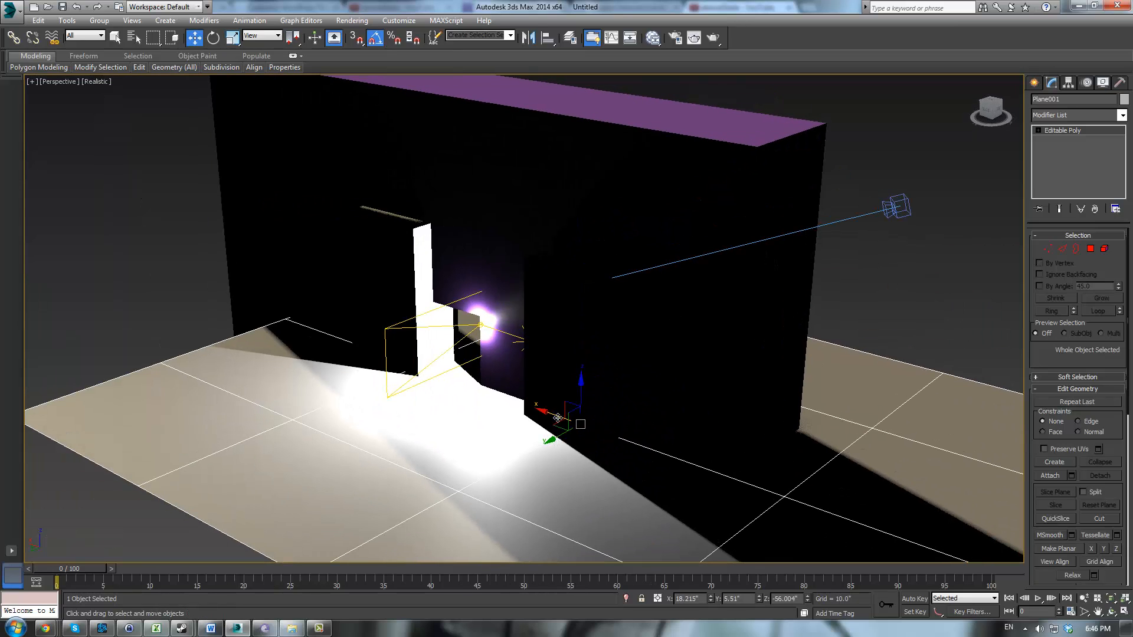
Step: Move the enlarged floor plane beneath the wall and lower it below the opening
{"action": "left_click_drag", "start_coordinate": [573, 418], "coordinate": [502, 452]}
{"action": "middle_click_drag", "start_coordinate": [520, 444], "coordinate": [619, 474], "text": "alt"}
{"action": "left_click_drag", "start_coordinate": [479, 458], "coordinate": [276, 423]}
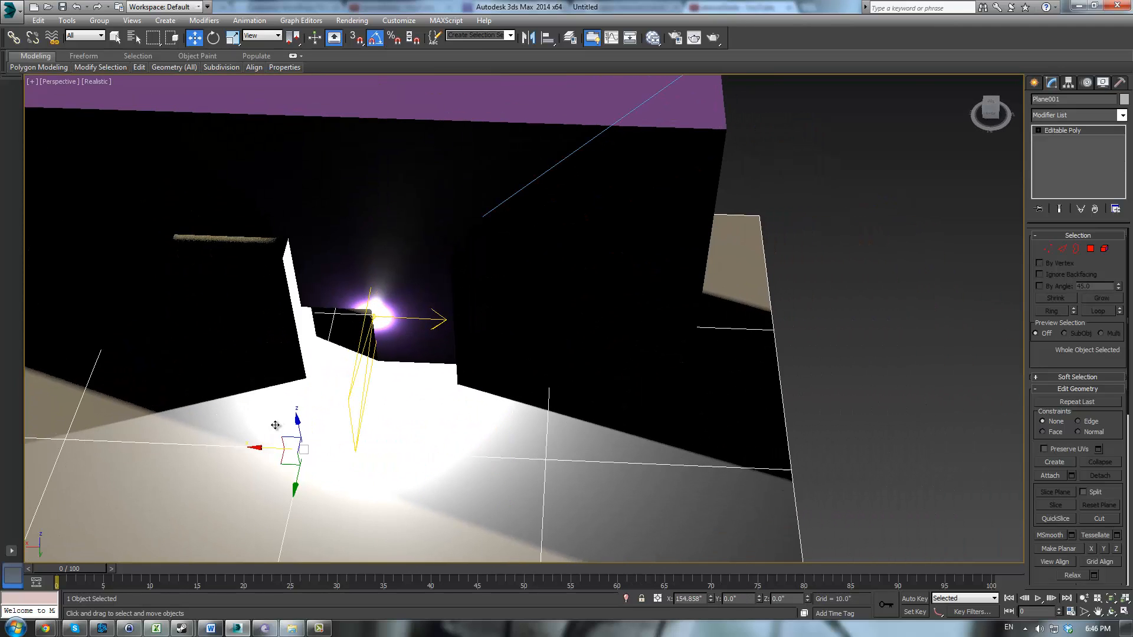
{"action": "middle_click_drag", "start_coordinate": [276, 422], "coordinate": [356, 385], "text": "alt"}
{"action": "left_click_drag", "start_coordinate": [302, 409], "coordinate": [308, 537]}
{"action": "middle_click_drag", "start_coordinate": [453, 446], "coordinate": [448, 420], "text": "alt"}
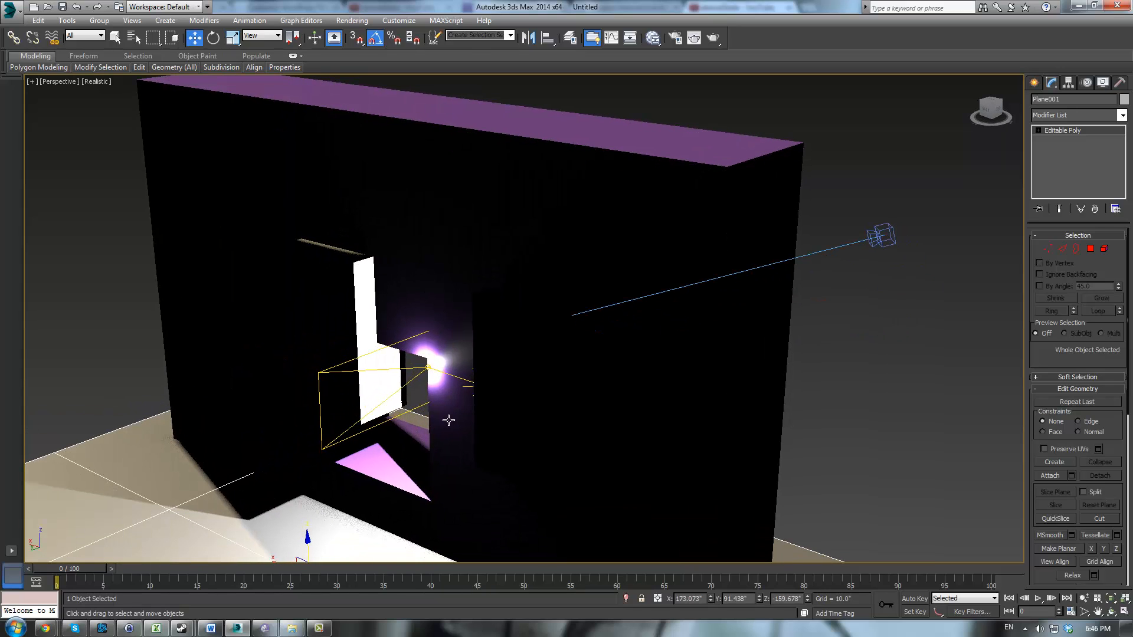
Step: Delete the two small upright boxes, Box001 and Box002, standing by the wall
{"action": "left_click", "coordinate": [363, 360]}
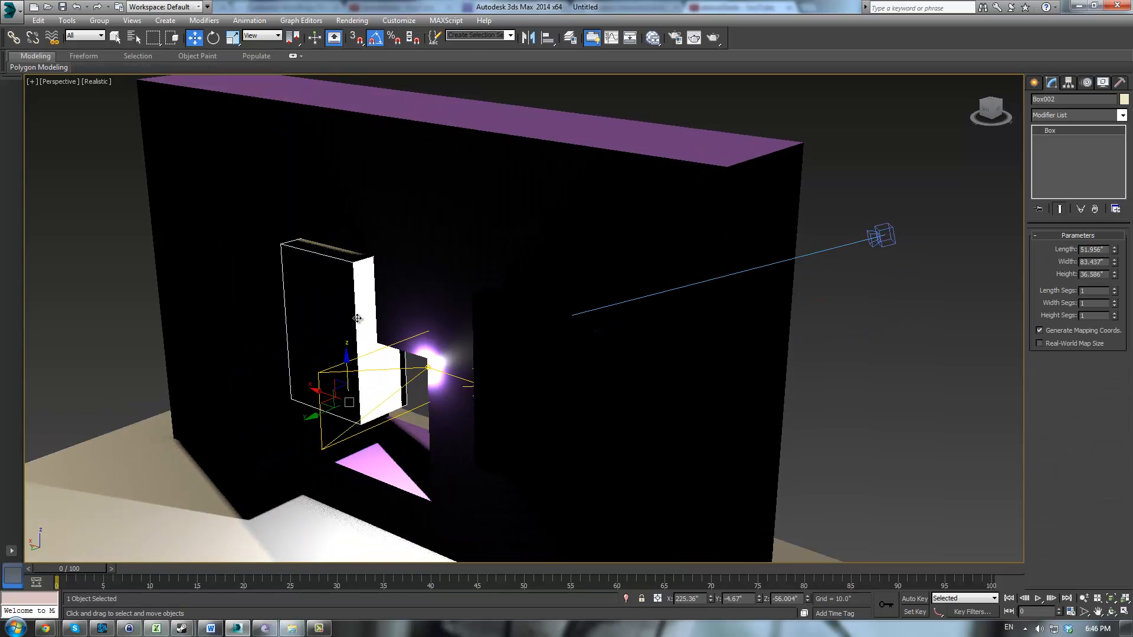
{"action": "key", "text": "Delete"}
{"action": "left_click", "coordinate": [514, 334]}
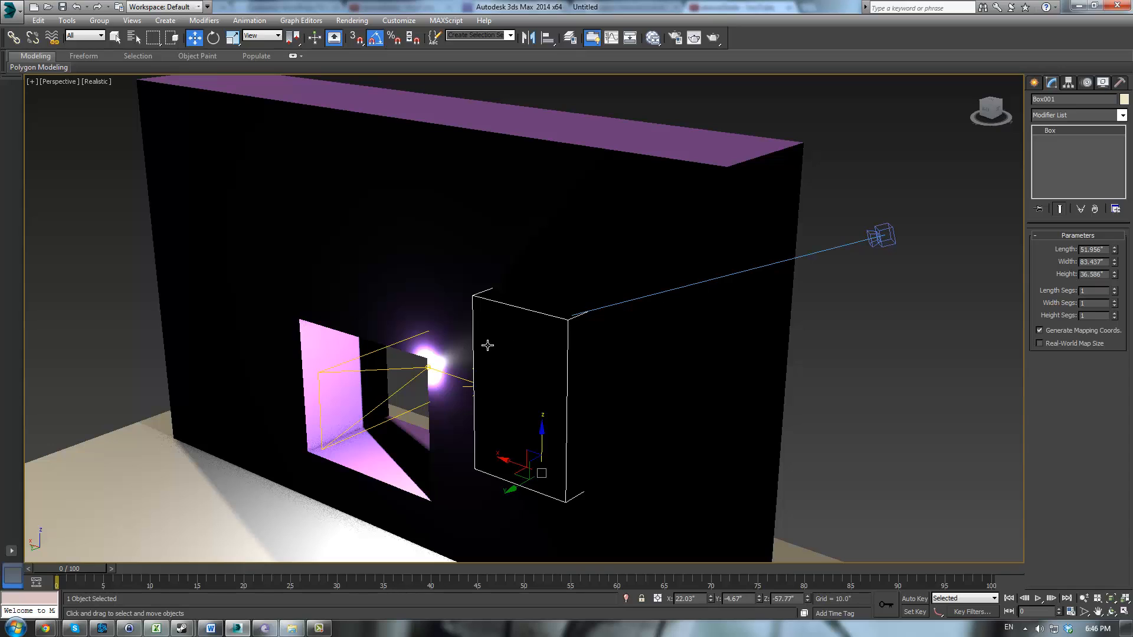
{"action": "key", "text": "Delete"}
Step: Rotate the V-Ray plane light so its face lies parallel to the wall with the opening
{"action": "left_click", "coordinate": [400, 370]}
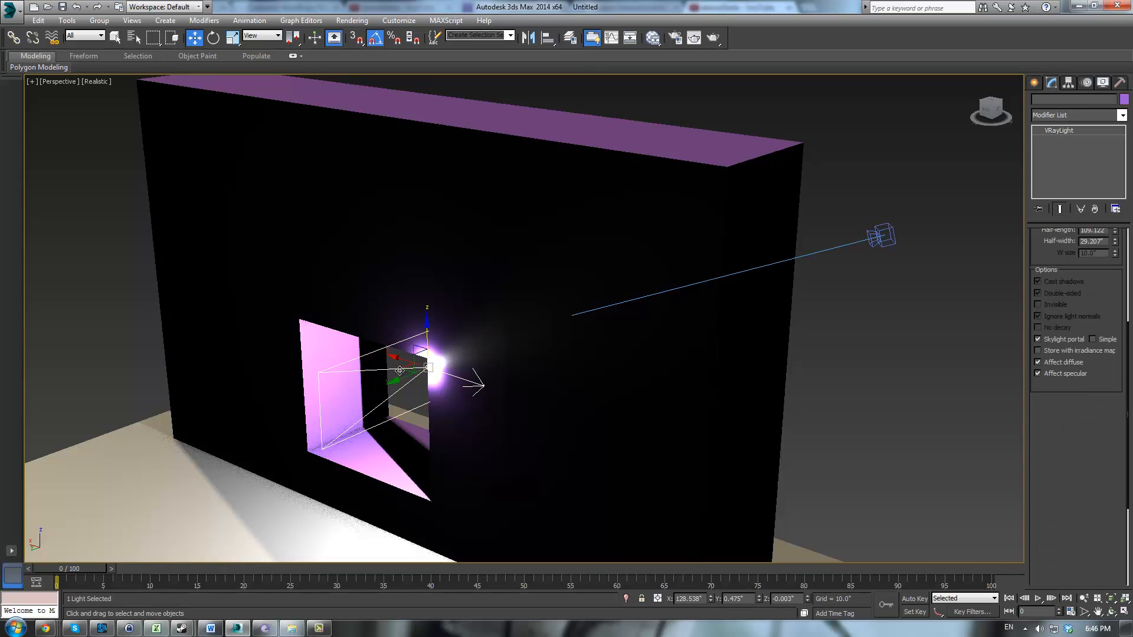
{"action": "key", "text": "e"}
{"action": "mouse_move", "coordinate": [407, 383]}
{"action": "left_mouse_down"}
{"action": "mouse_move", "coordinate": [382, 380]}
{"action": "mouse_move", "coordinate": [395, 380]}
{"action": "left_mouse_up"}
{"action": "key", "text": "f"}
{"action": "key", "text": "p"}
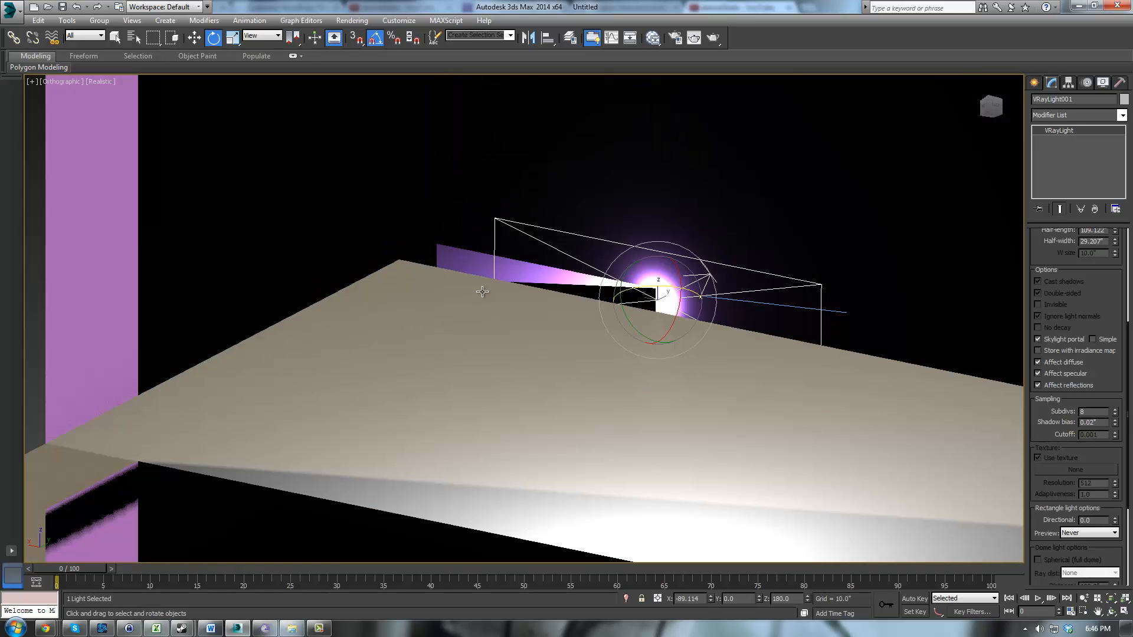
{"action": "key", "text": "f"}
{"action": "middle_click_drag", "start_coordinate": [590, 369], "coordinate": [353, 371]}
{"action": "scroll", "coordinate": [353, 371], "scroll_direction": "down", "scroll_amount": 1}
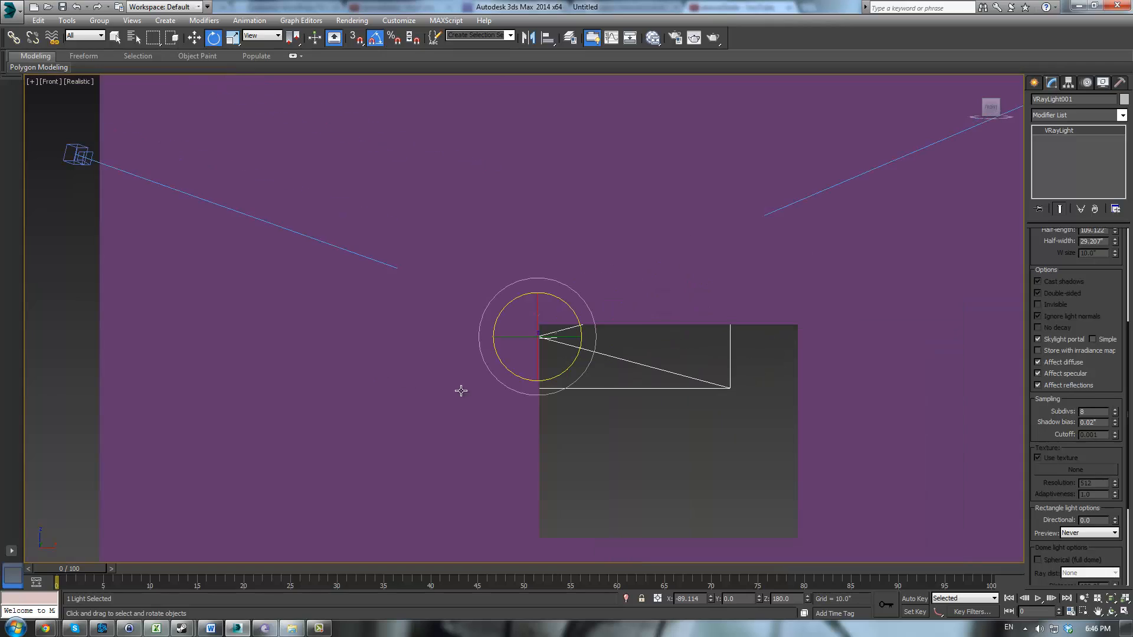
Step: Move the plane light over the wall opening in the wireframe front view and stretch its height to roughly match the opening
{"action": "key", "text": "F3"}
{"action": "middle_click_drag", "start_coordinate": [655, 415], "coordinate": [527, 375]}
{"action": "scroll", "coordinate": [578, 399], "scroll_direction": "down", "scroll_amount": 1}
{"action": "key", "text": "w"}
{"action": "left_click_drag", "start_coordinate": [537, 333], "coordinate": [587, 363]}
{"action": "scroll", "coordinate": [578, 370], "scroll_direction": "up", "scroll_amount": 1}
{"action": "key", "text": "r"}
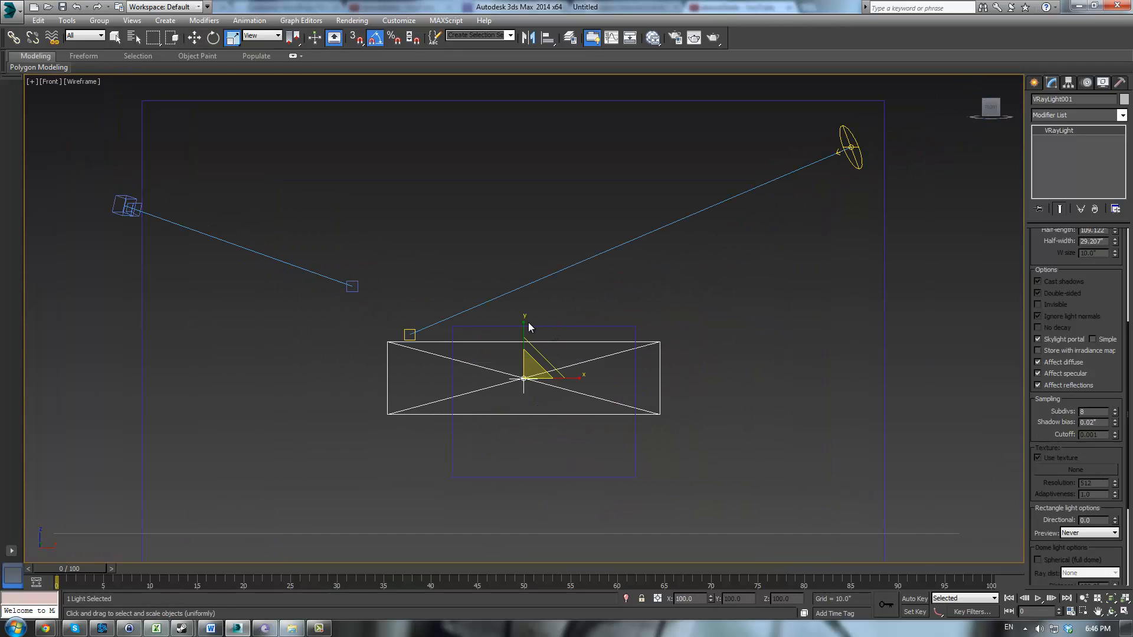
{"action": "left_click_drag", "start_coordinate": [524, 319], "coordinate": [534, 270]}
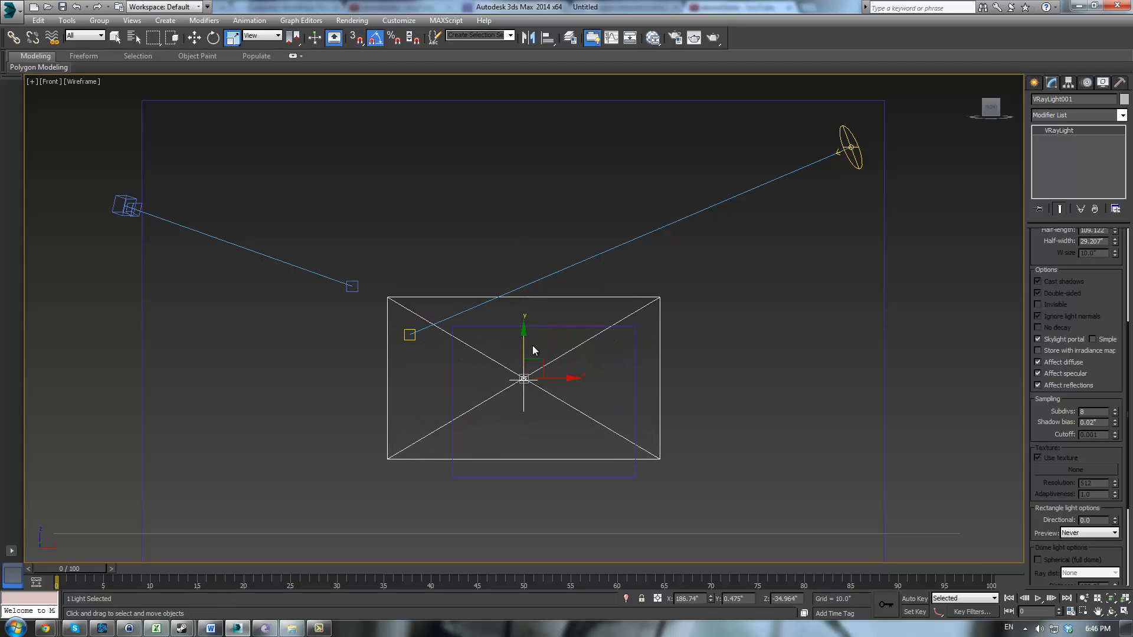
Step: Scale the plane light's width to 68 percent and align the light with the opening's outline
{"action": "key", "text": "w"}
{"action": "left_click_drag", "start_coordinate": [537, 360], "coordinate": [586, 392]}
{"action": "key", "text": "r"}
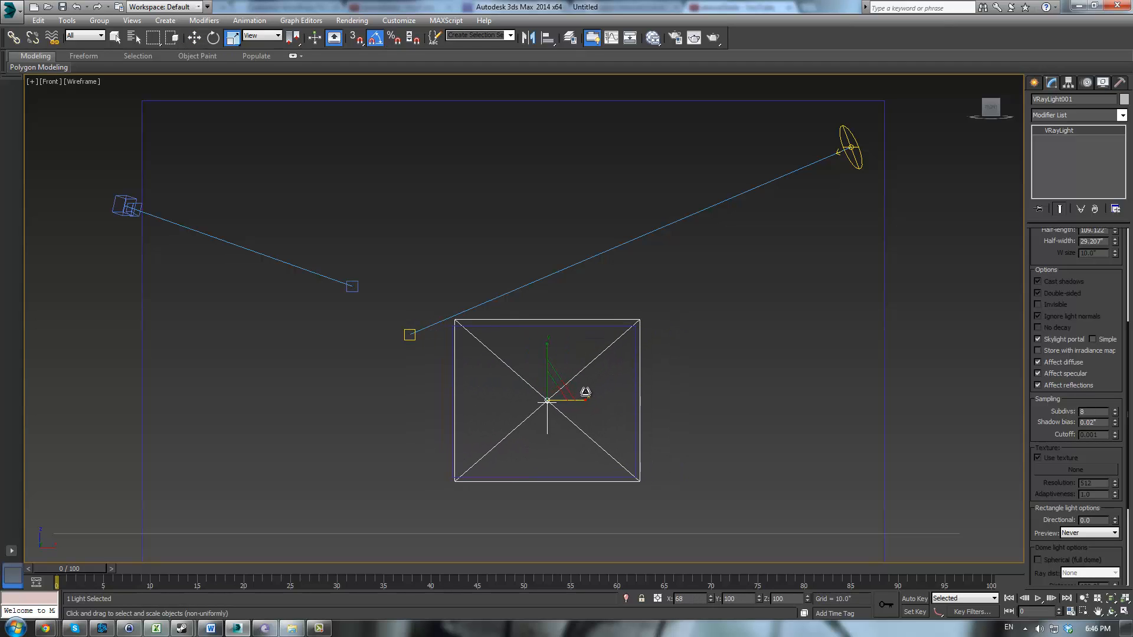
{"action": "key", "text": "w"}
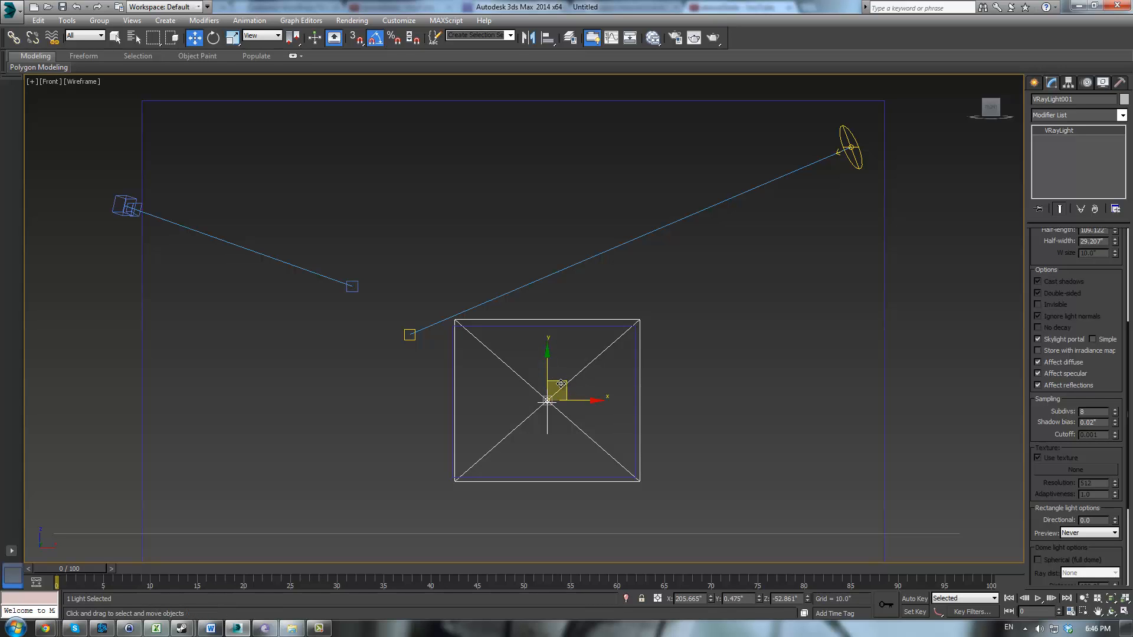
{"action": "left_click_drag", "start_coordinate": [561, 385], "coordinate": [557, 385]}
Step: Scale the wall box down along its depth to make the wall much thinner
{"action": "key", "text": "p"}
{"action": "scroll", "coordinate": [553, 376], "scroll_direction": "down", "scroll_amount": 5}
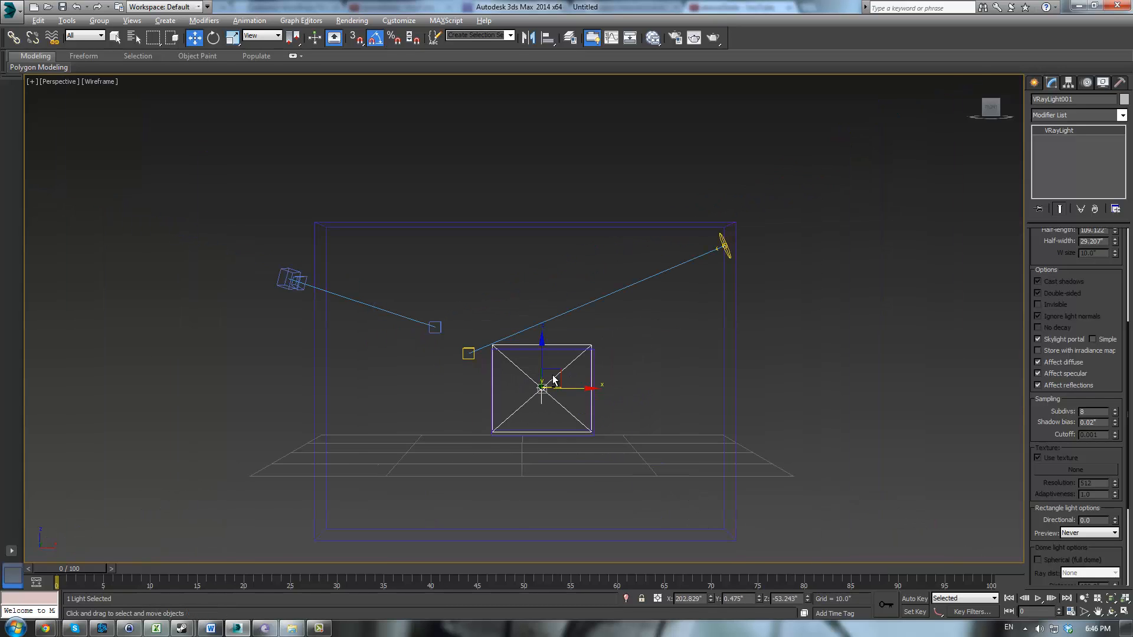
{"action": "middle_click_drag", "start_coordinate": [552, 380], "coordinate": [650, 392], "text": "alt"}
{"action": "left_click", "coordinate": [662, 295]}
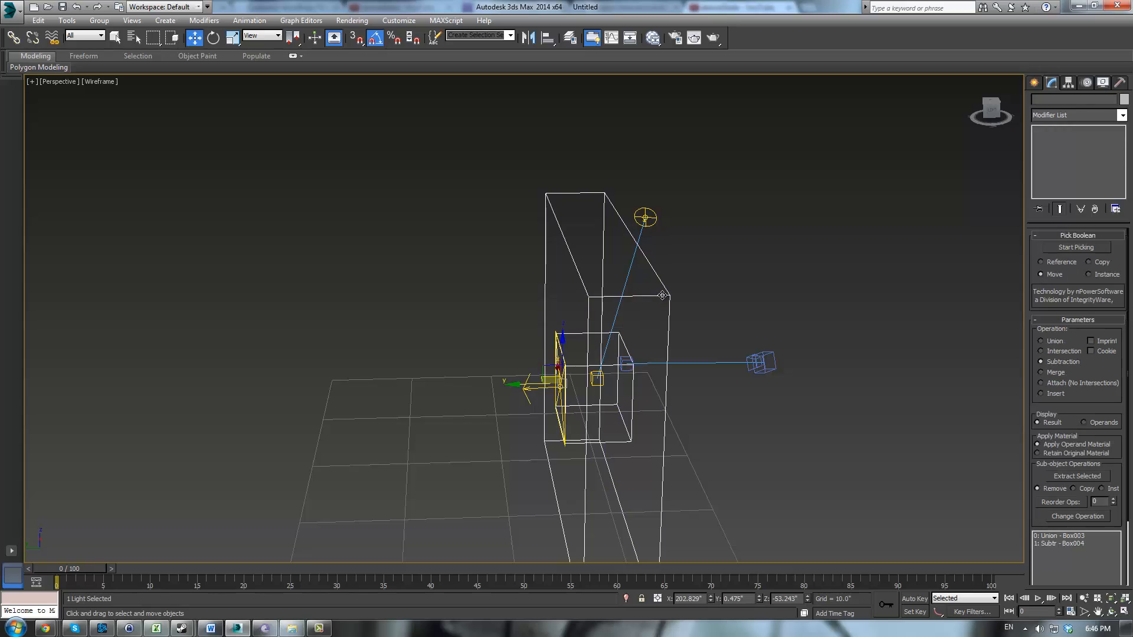
{"action": "key", "text": "r"}
{"action": "left_click_drag", "start_coordinate": [526, 386], "coordinate": [683, 377]}
{"action": "left_click", "coordinate": [721, 401]}
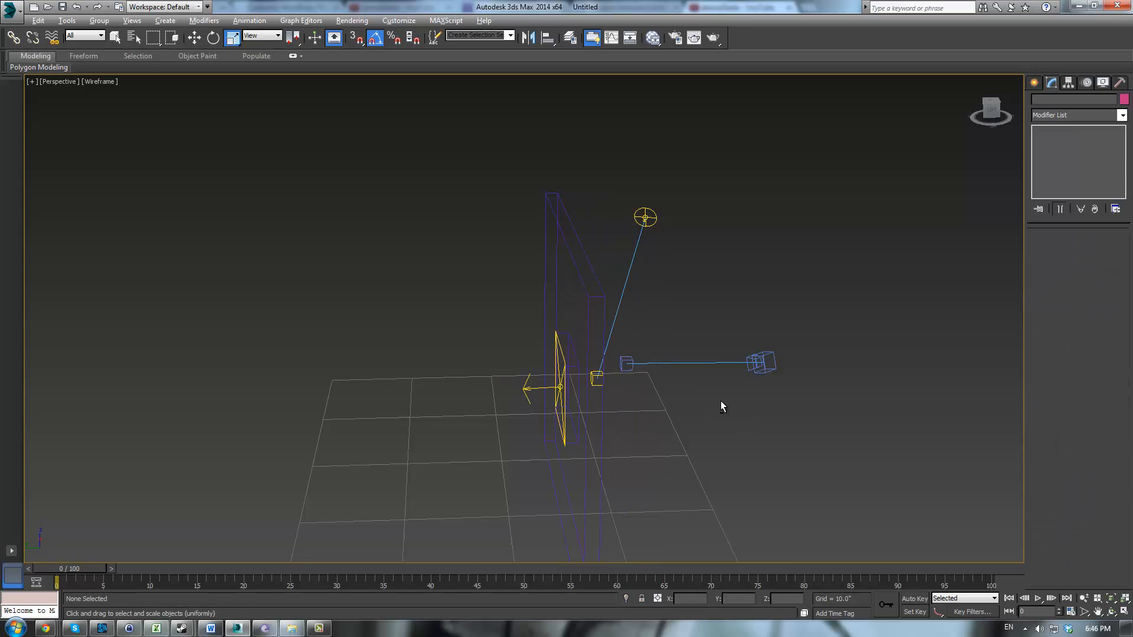
Step: Move the V-Ray physical camera to the side of the wall that the plane light faces
{"action": "middle_click_drag", "start_coordinate": [721, 406], "coordinate": [630, 398], "text": "alt"}
{"action": "scroll", "coordinate": [421, 352], "scroll_direction": "up", "scroll_amount": 4}
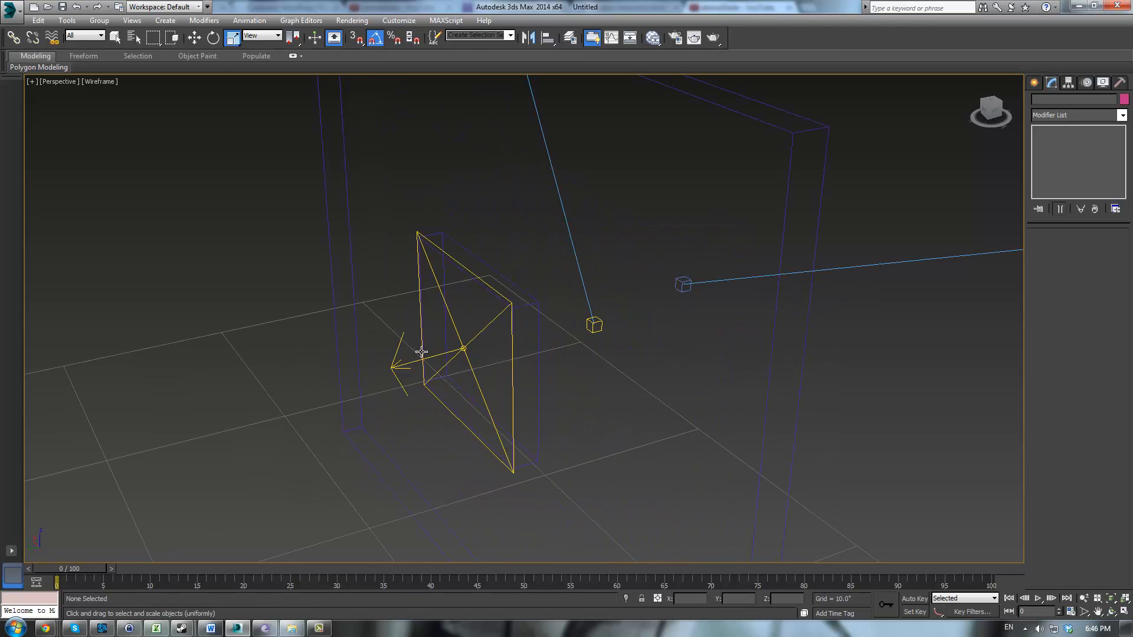
{"action": "left_click", "coordinate": [460, 349]}
{"action": "left_click", "coordinate": [823, 414]}
{"action": "scroll", "coordinate": [792, 420], "scroll_direction": "down", "scroll_amount": 5}
{"action": "middle_click_drag", "start_coordinate": [791, 420], "coordinate": [812, 443], "text": "alt"}
{"action": "left_click", "coordinate": [843, 453]}
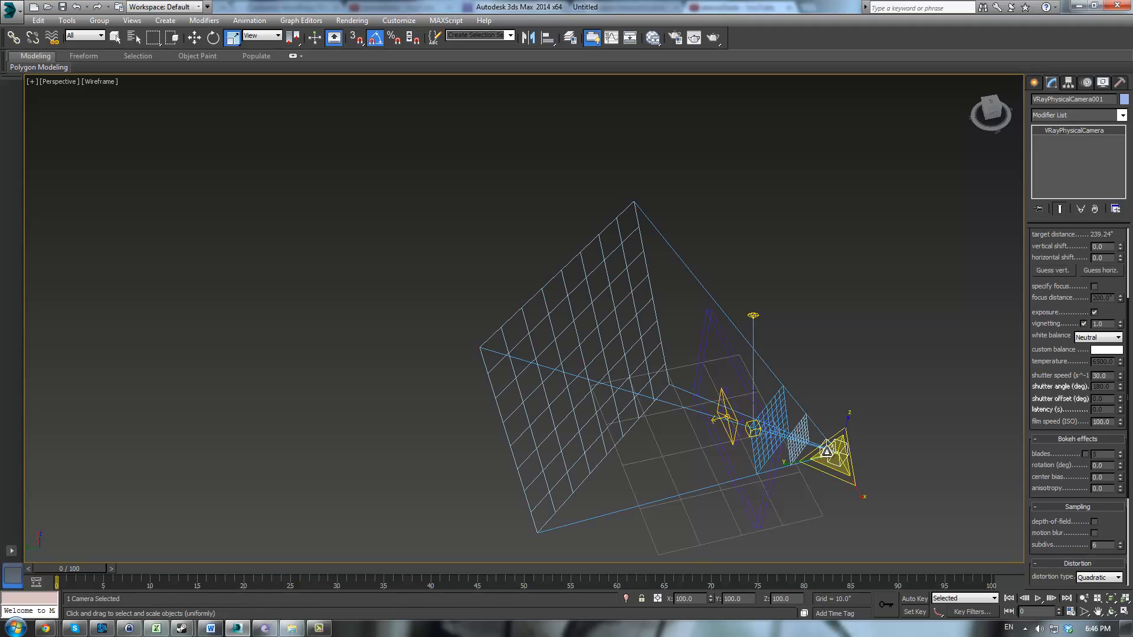
{"action": "key", "text": "w"}
{"action": "left_click_drag", "start_coordinate": [808, 441], "coordinate": [680, 491]}
Step: Move the camera target next to the plane light in the top view, and frame the opening through the camera view
{"action": "key", "text": "alt+w"}
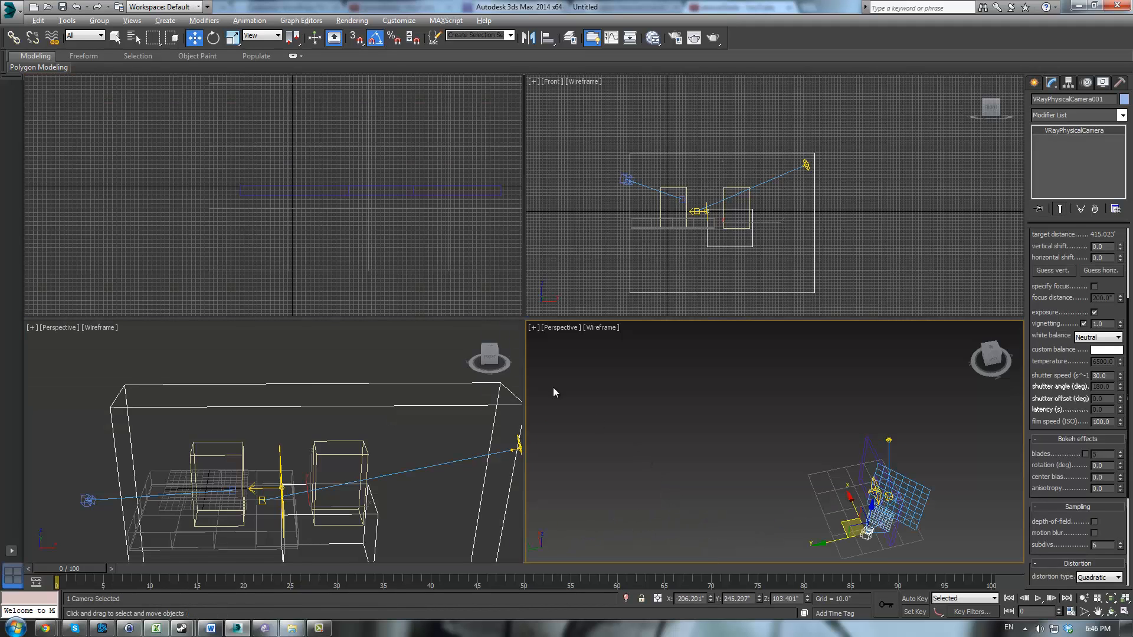
{"action": "scroll", "coordinate": [376, 239], "scroll_direction": "down", "scroll_amount": 3}
{"action": "scroll", "coordinate": [377, 236], "scroll_direction": "up", "scroll_amount": 2}
{"action": "middle_click_drag", "start_coordinate": [339, 215], "coordinate": [350, 251]}
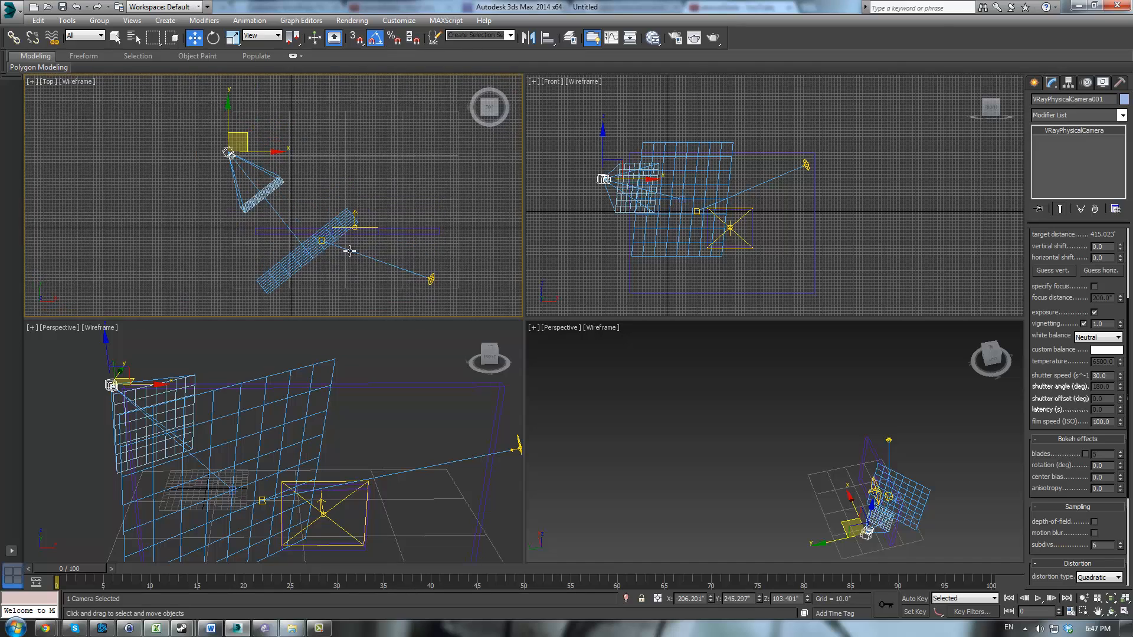
{"action": "left_click", "coordinate": [314, 258]}
{"action": "left_click", "coordinate": [322, 241]}
{"action": "left_click_drag", "start_coordinate": [343, 224], "coordinate": [366, 201]}
{"action": "right_click", "coordinate": [636, 369]}
{"action": "key", "text": "c"}
{"action": "middle_click_drag", "start_coordinate": [660, 385], "coordinate": [590, 360]}
Step: Move the V-Ray physical camera farther back from the wall in the top view
{"action": "left_click", "coordinate": [605, 215]}
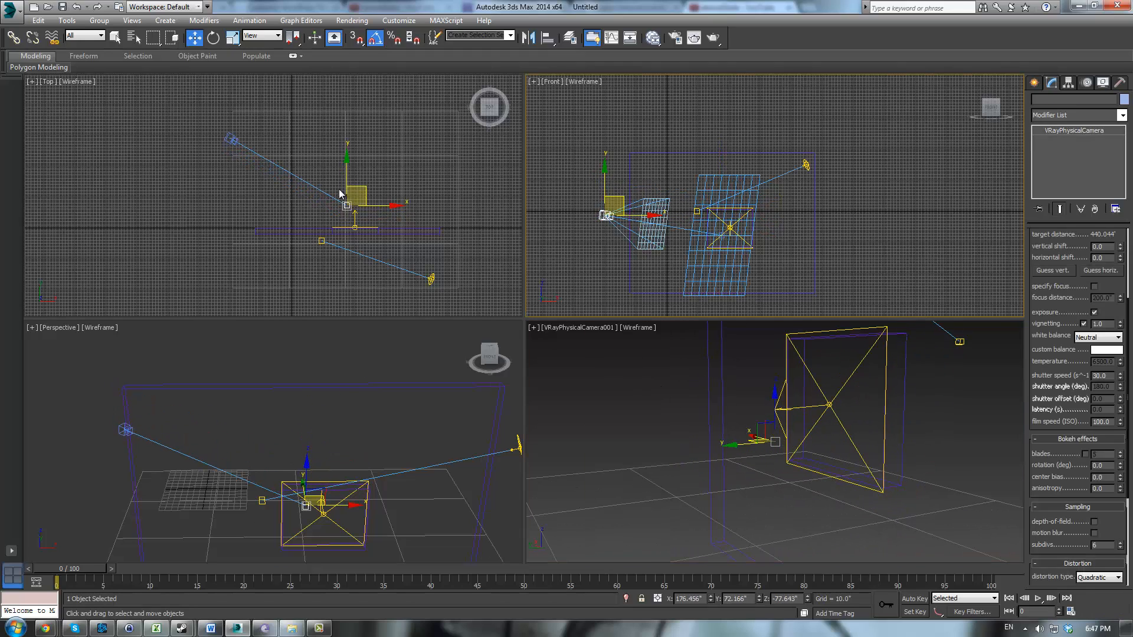
{"action": "left_click", "coordinate": [232, 140]}
{"action": "left_click_drag", "start_coordinate": [245, 121], "coordinate": [204, 59]}
{"action": "left_click", "coordinate": [717, 451]}
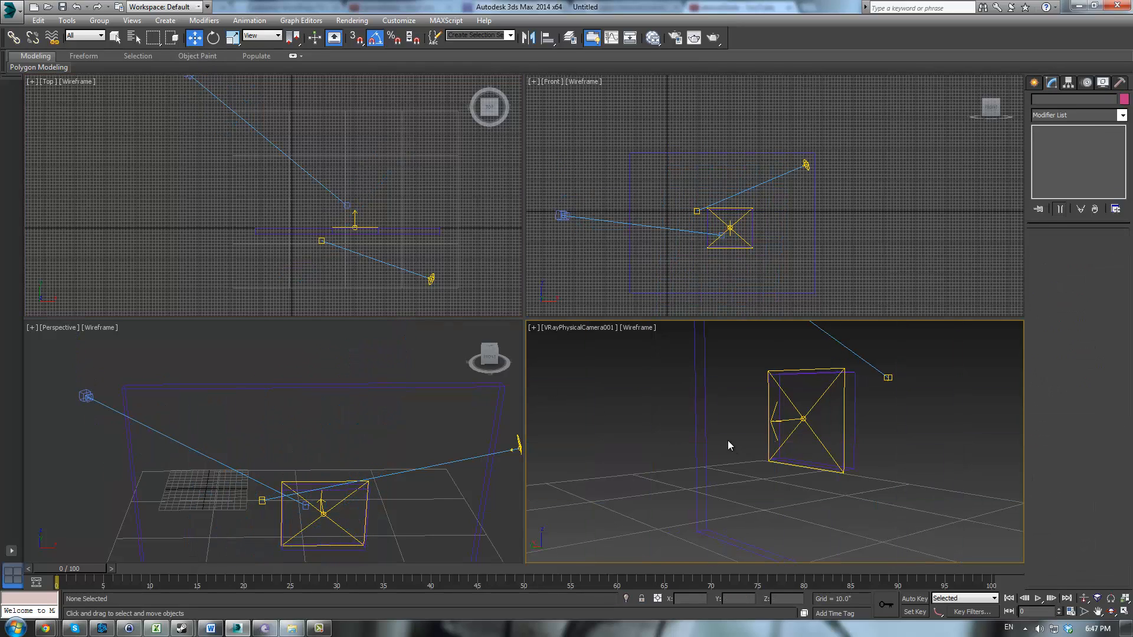
Step: Turn off the plane light's Skylight portal option and render the camera view
{"action": "left_click", "coordinate": [804, 418]}
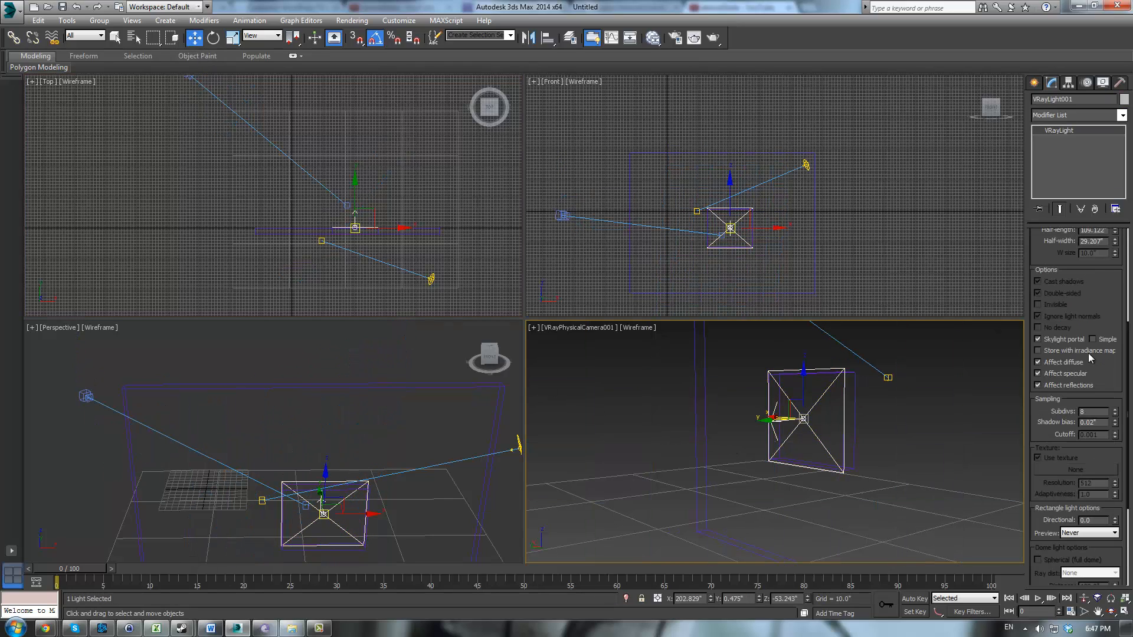
{"action": "scroll", "coordinate": [1111, 318], "scroll_direction": "down", "scroll_amount": 1}
{"action": "left_click", "coordinate": [1038, 312]}
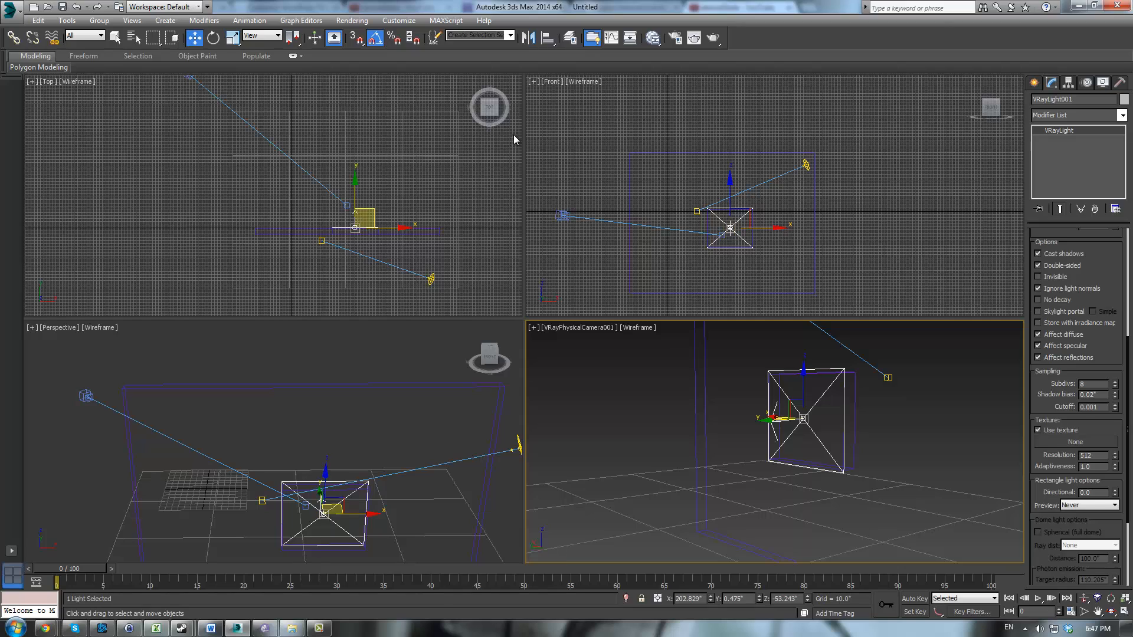
{"action": "left_click", "coordinate": [604, 373]}
{"action": "left_click", "coordinate": [712, 37]}
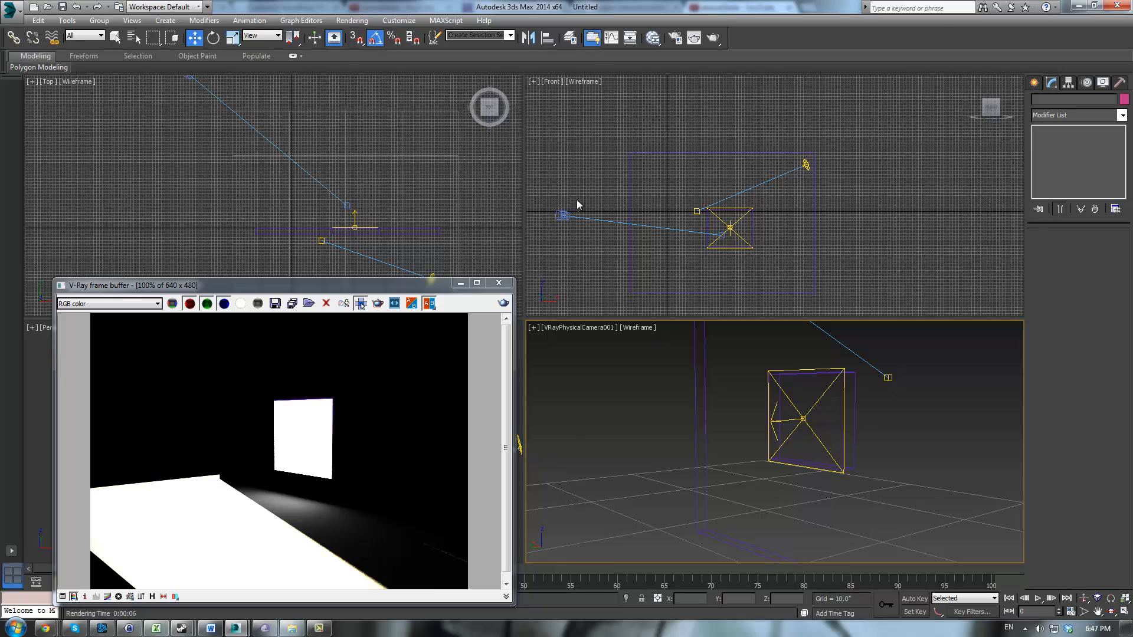
Step: Select the V-Ray sun for repositioning relative to the wall
{"action": "left_click", "coordinate": [805, 166]}
{"action": "scroll", "coordinate": [328, 189], "scroll_direction": "down", "scroll_amount": 2}
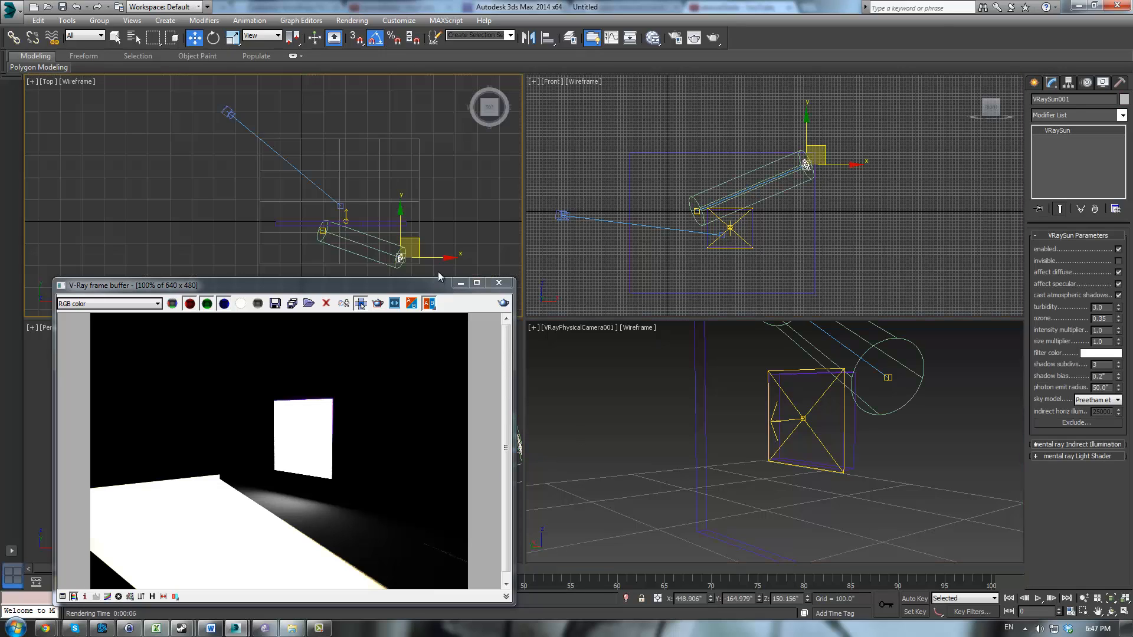
Step: Move the VRaySun and its target in plan so the sunlight faces the window wall, and raise the sun higher
{"action": "scroll", "coordinate": [419, 239], "scroll_direction": "down", "scroll_amount": 2}
{"action": "left_click_drag", "start_coordinate": [419, 239], "coordinate": [368, 242]}
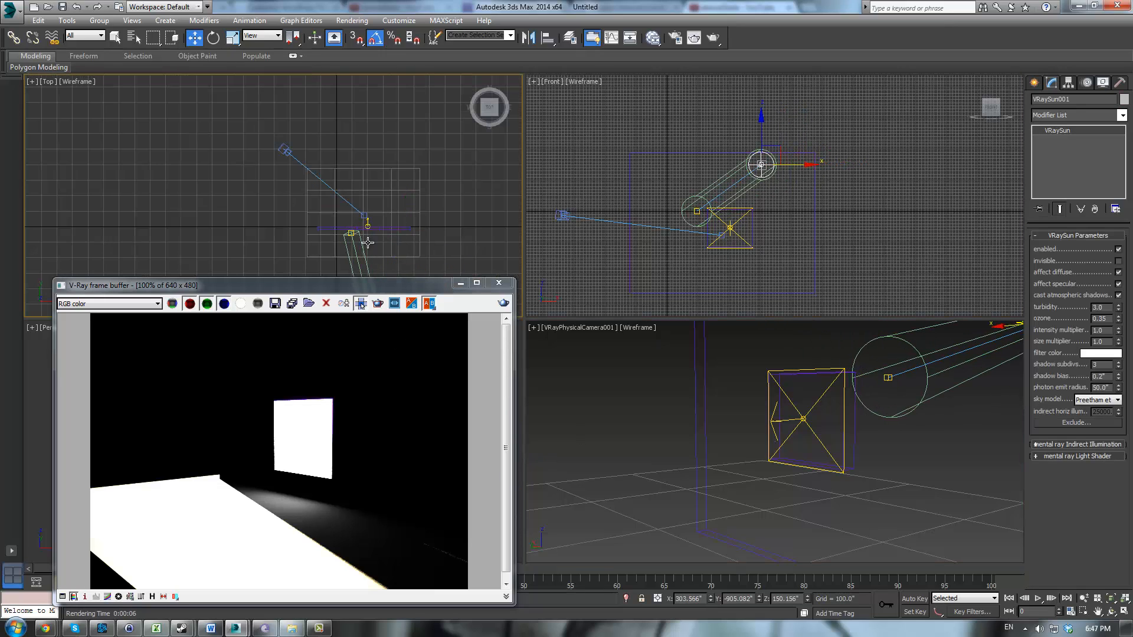
{"action": "left_click", "coordinate": [364, 215]}
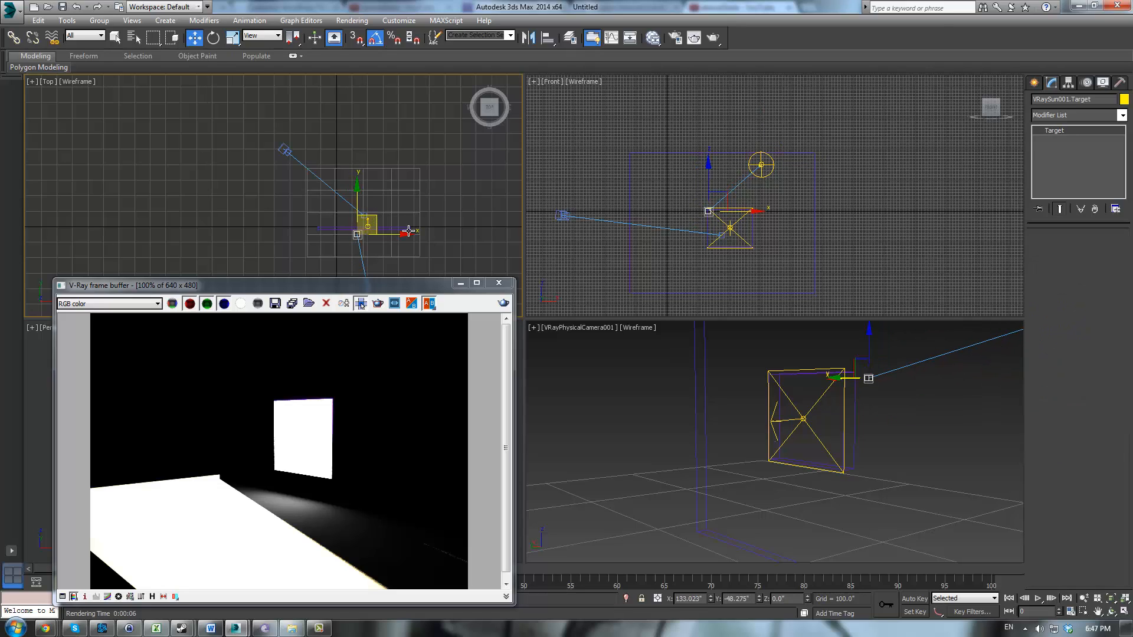
{"action": "left_click", "coordinate": [498, 283]}
{"action": "scroll", "coordinate": [374, 398], "scroll_direction": "down", "scroll_amount": 3}
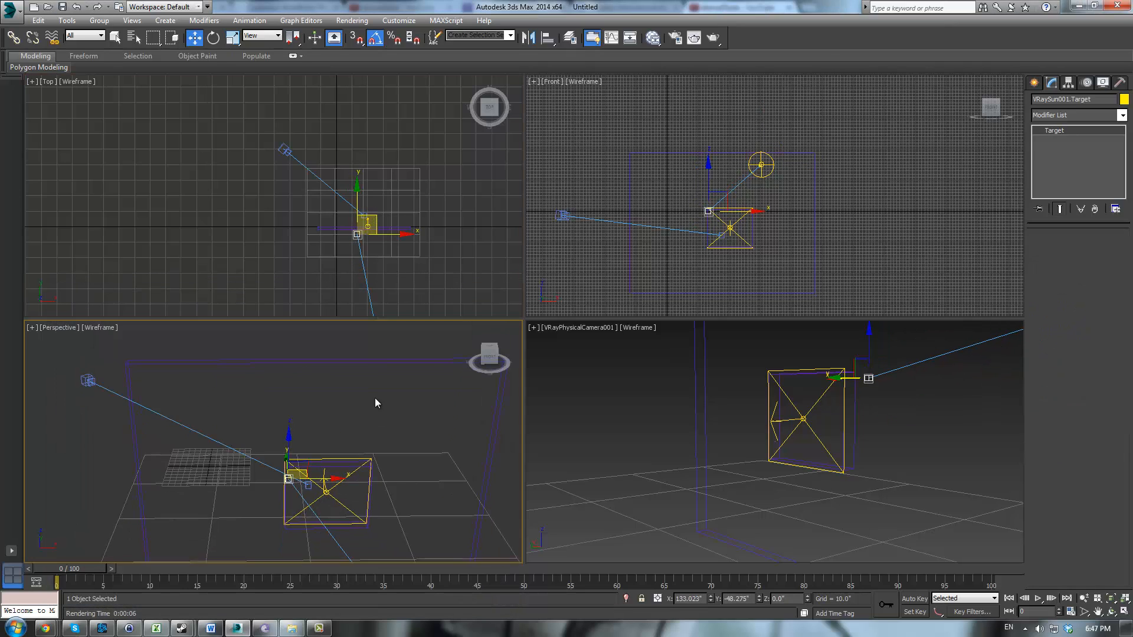
{"action": "middle_click_drag", "start_coordinate": [367, 452], "coordinate": [244, 437], "text": "alt"}
{"action": "left_click_drag", "start_coordinate": [135, 413], "coordinate": [122, 385]}
Step: Set the window VRayLight's color to pink (255, 87, 249) and render the camera view
{"action": "left_click", "coordinate": [709, 409]}
{"action": "left_click", "coordinate": [770, 416]}
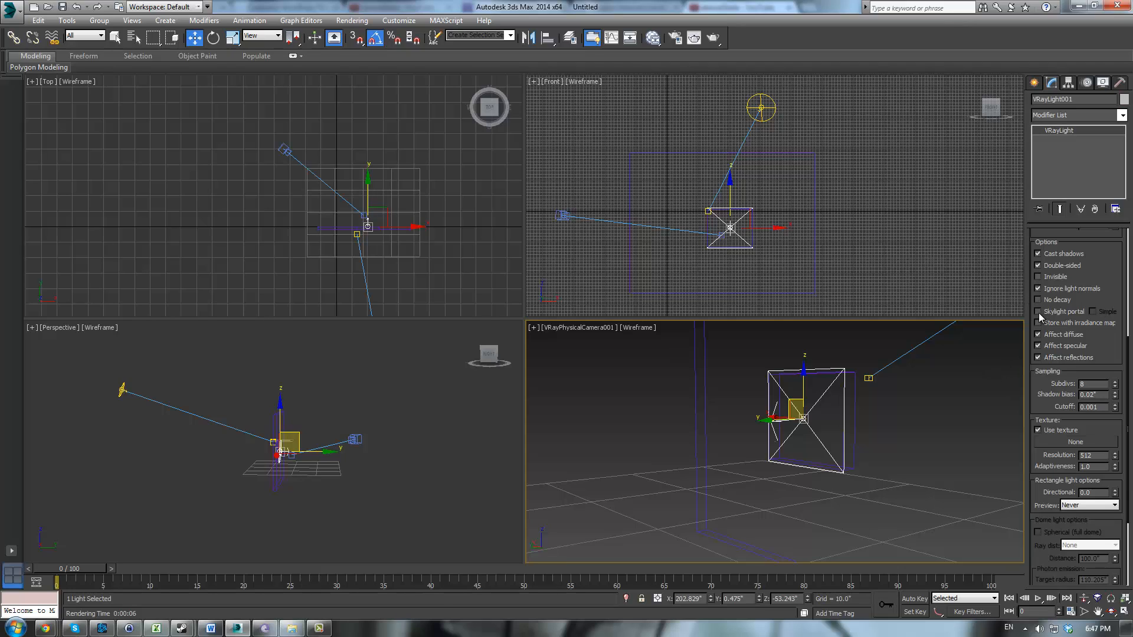
{"action": "scroll", "coordinate": [1078, 309], "scroll_direction": "up", "scroll_amount": 4}
{"action": "left_click", "coordinate": [1082, 295]}
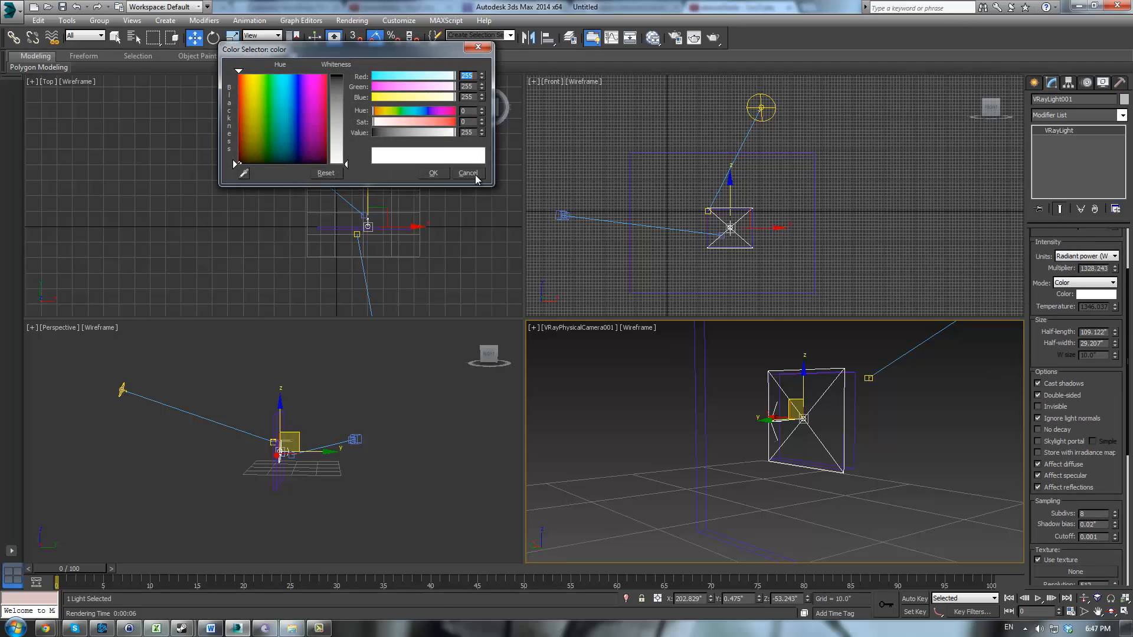
{"action": "left_click", "coordinate": [437, 120]}
{"action": "left_click", "coordinate": [433, 172]}
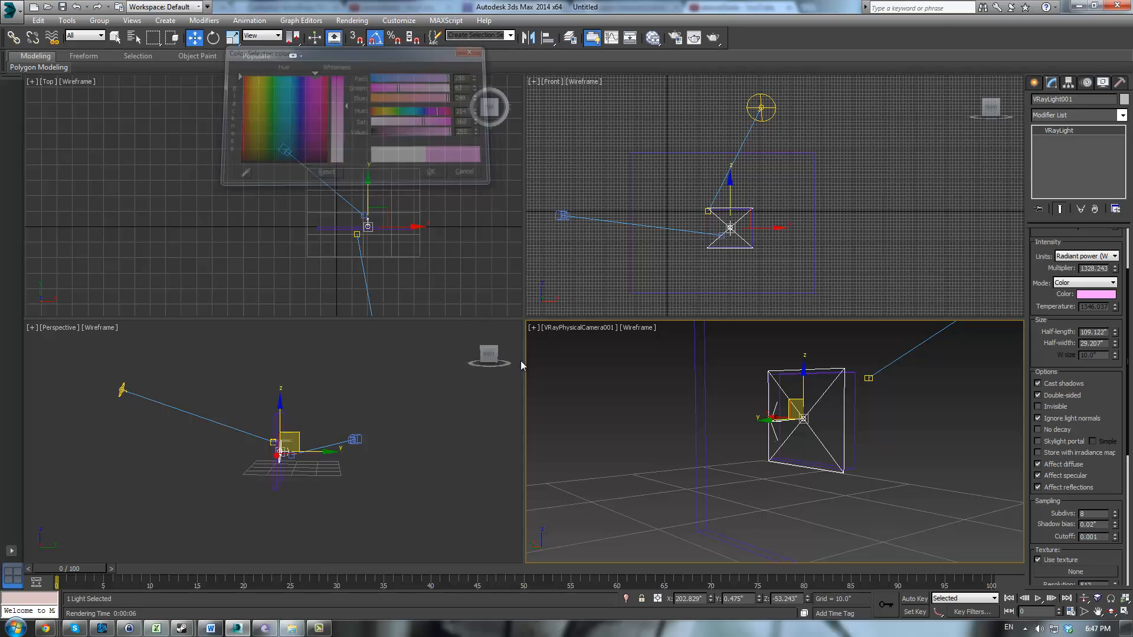
{"action": "left_click", "coordinate": [578, 383]}
{"action": "left_click", "coordinate": [713, 37]}
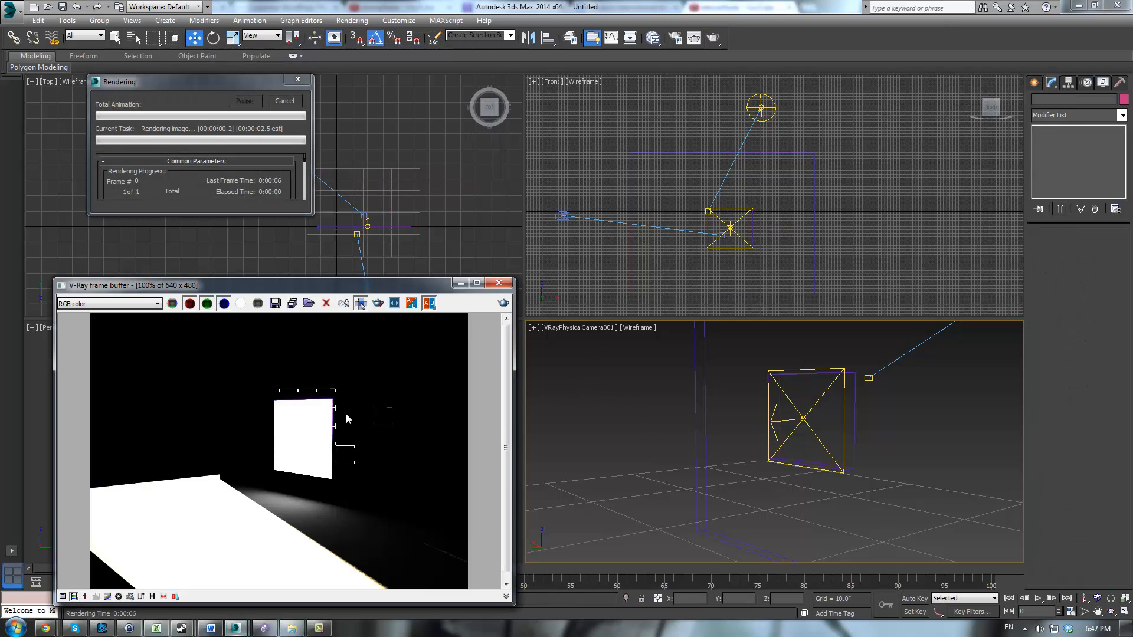
Step: Enable Skylight portal on the window VRayLight and render the camera view again
{"action": "left_click", "coordinate": [805, 419]}
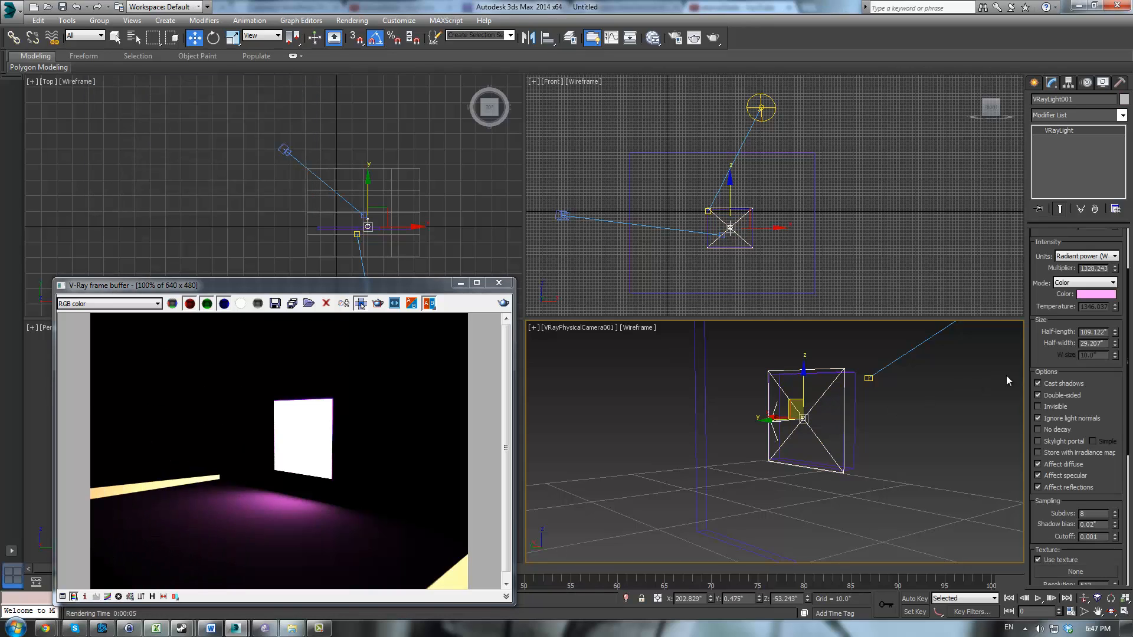
{"action": "left_click", "coordinate": [1039, 441]}
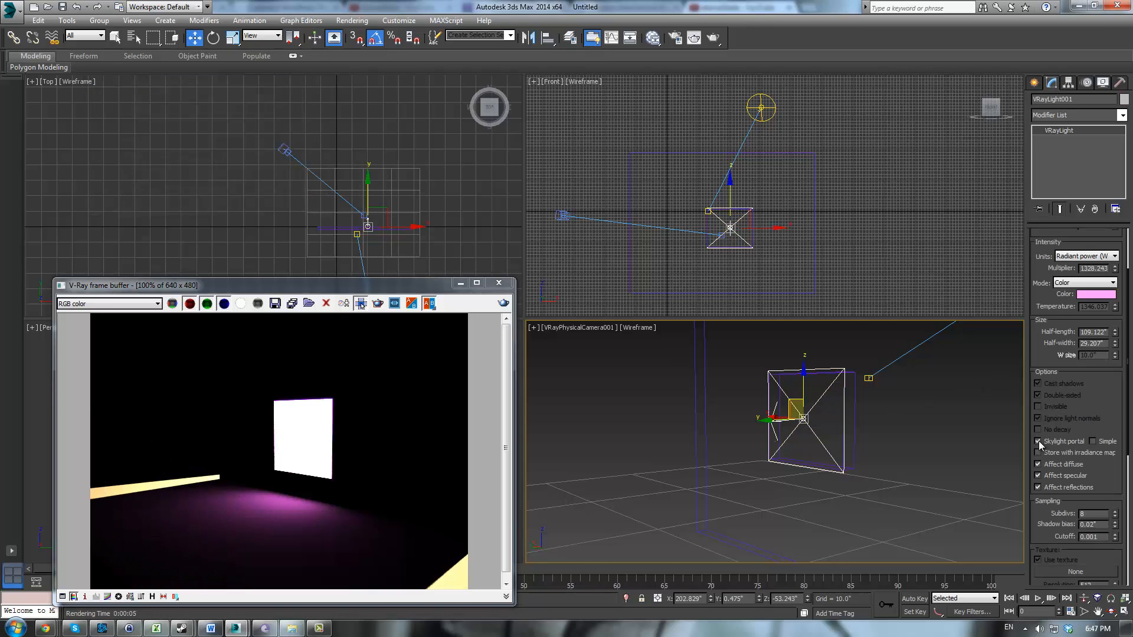
{"action": "left_click", "coordinate": [502, 304]}
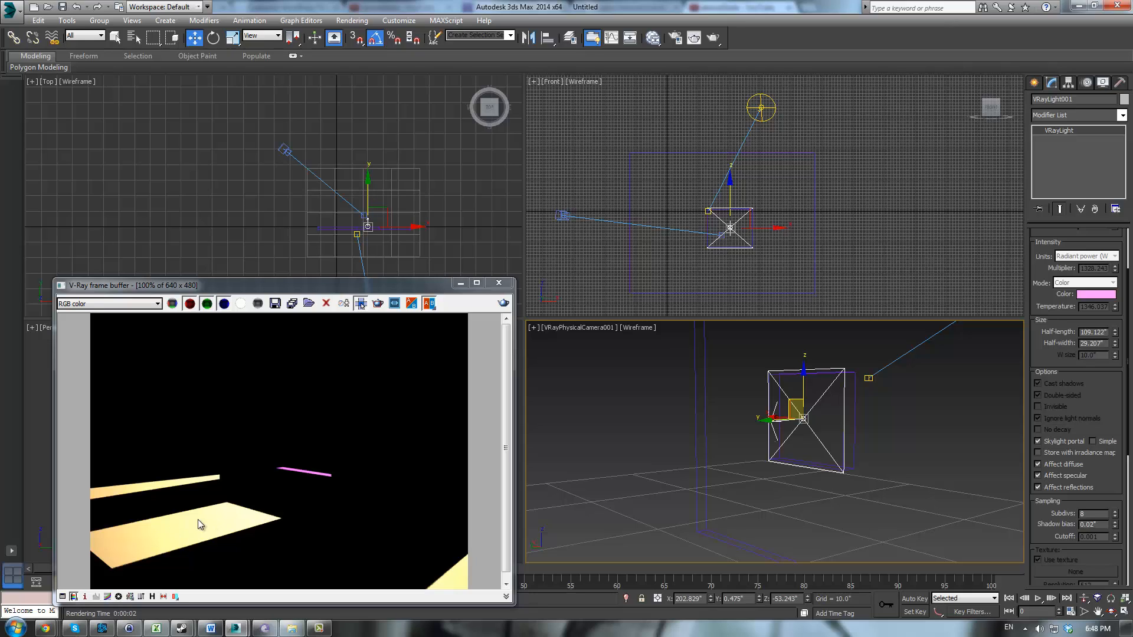
Step: Review the window light's parameters and enable the Simple option for its skylight portal
{"action": "left_click_drag", "start_coordinate": [1043, 355], "coordinate": [1026, 491]}
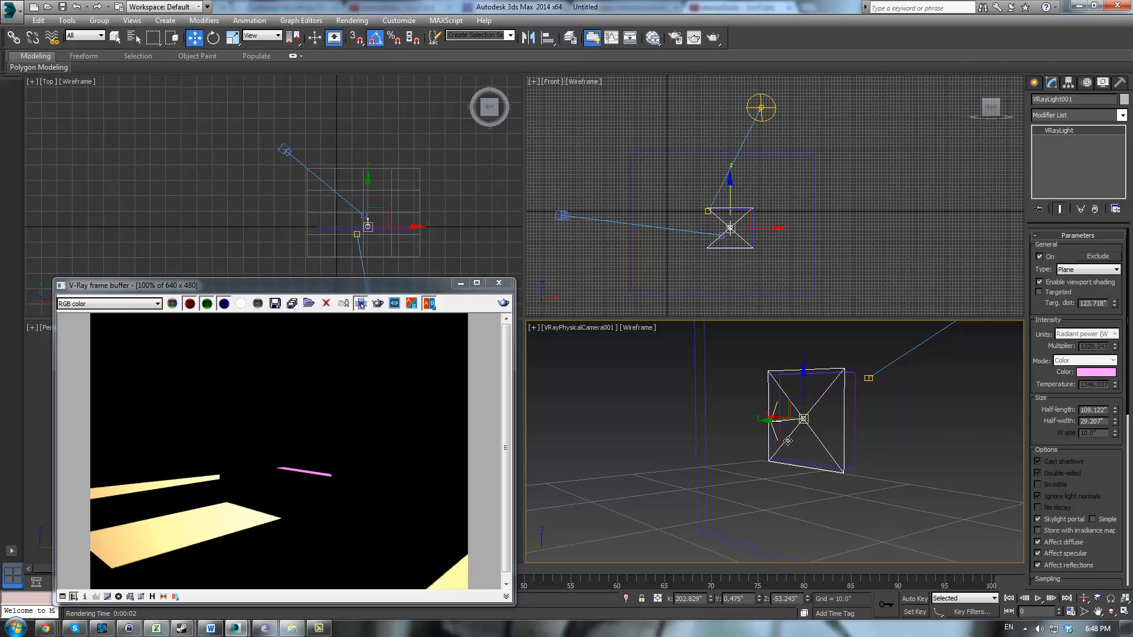
{"action": "left_click_drag", "start_coordinate": [1044, 426], "coordinate": [1026, 315]}
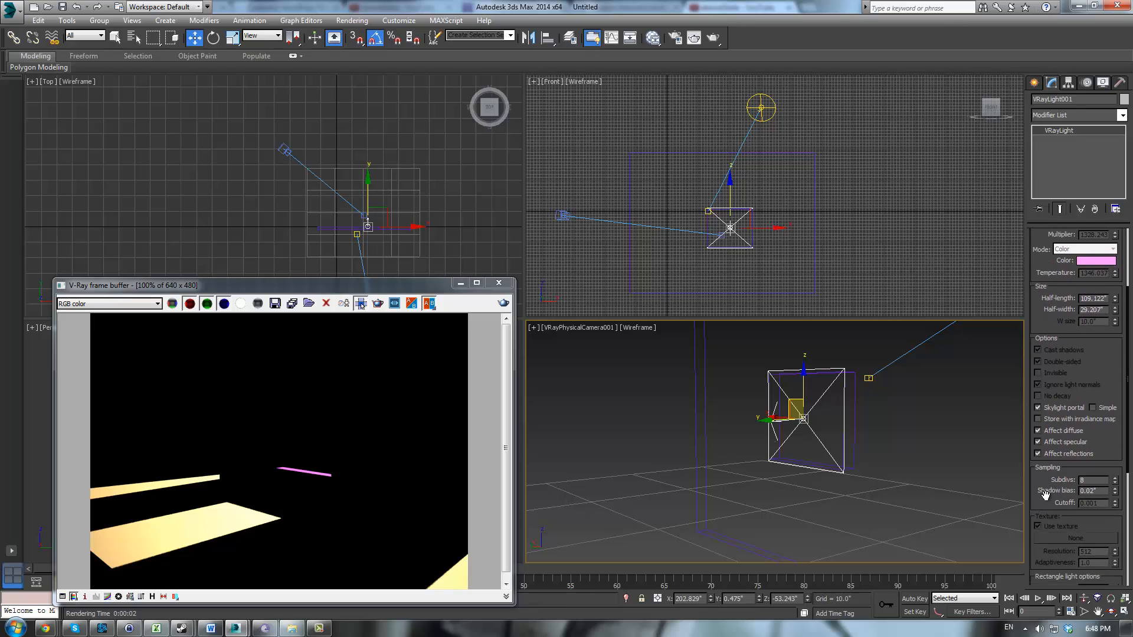
{"action": "mouse_move", "coordinate": [1045, 495]}
{"action": "left_mouse_down"}
{"action": "mouse_move", "coordinate": [1041, 519]}
{"action": "mouse_move", "coordinate": [1040, 484]}
{"action": "mouse_move", "coordinate": [1038, 511]}
{"action": "left_mouse_up"}
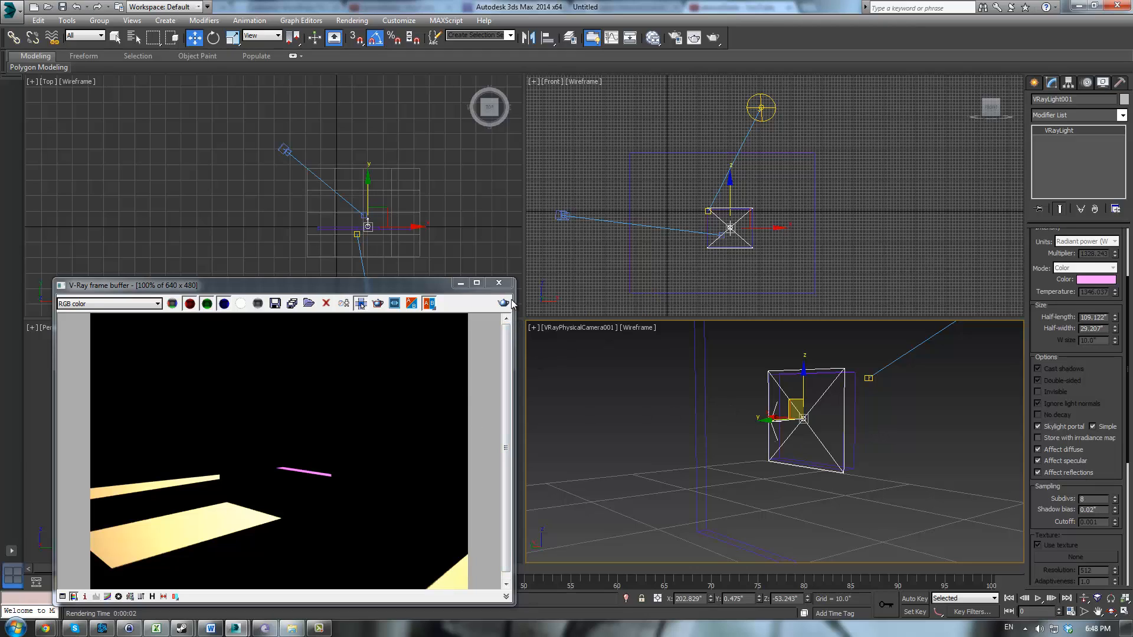
Step: Assign a VRaySky map as the environment background map and render the camera view
{"action": "left_click", "coordinate": [348, 20]}
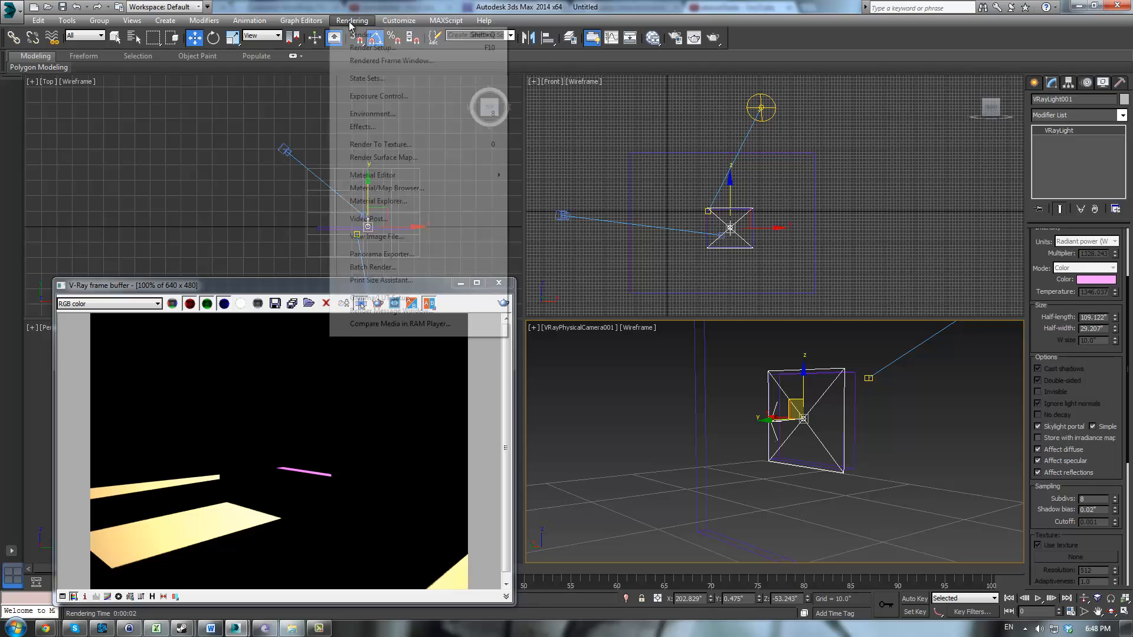
{"action": "left_click", "coordinate": [372, 113]}
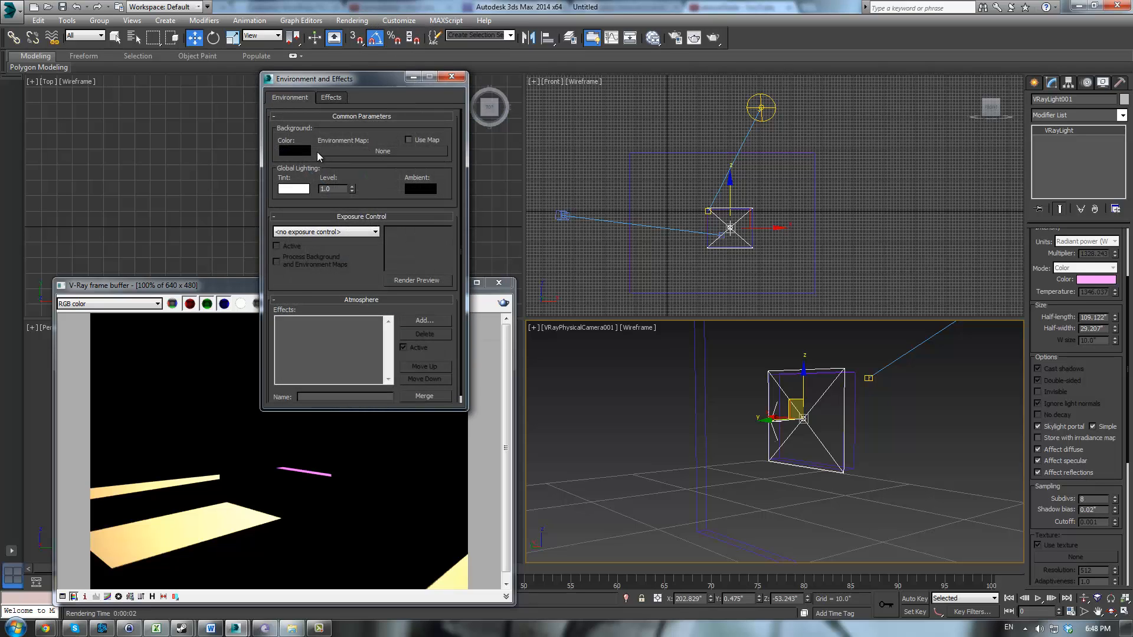
{"action": "left_click", "coordinate": [357, 151]}
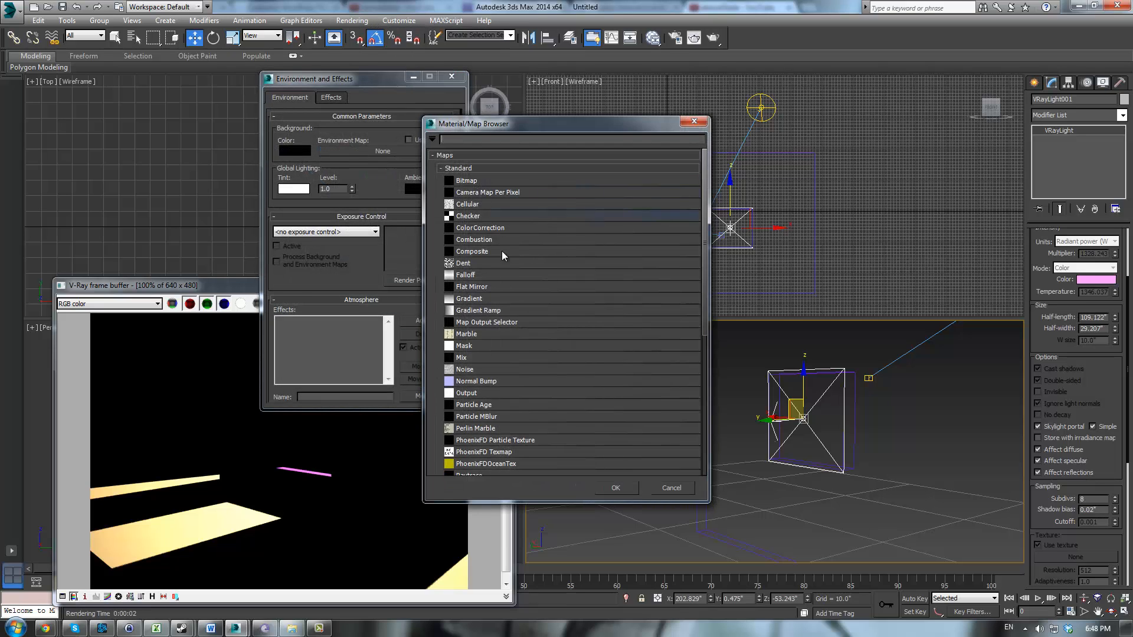
{"action": "scroll", "coordinate": [501, 250], "scroll_direction": "down", "scroll_amount": 7}
{"action": "left_click", "coordinate": [476, 434]}
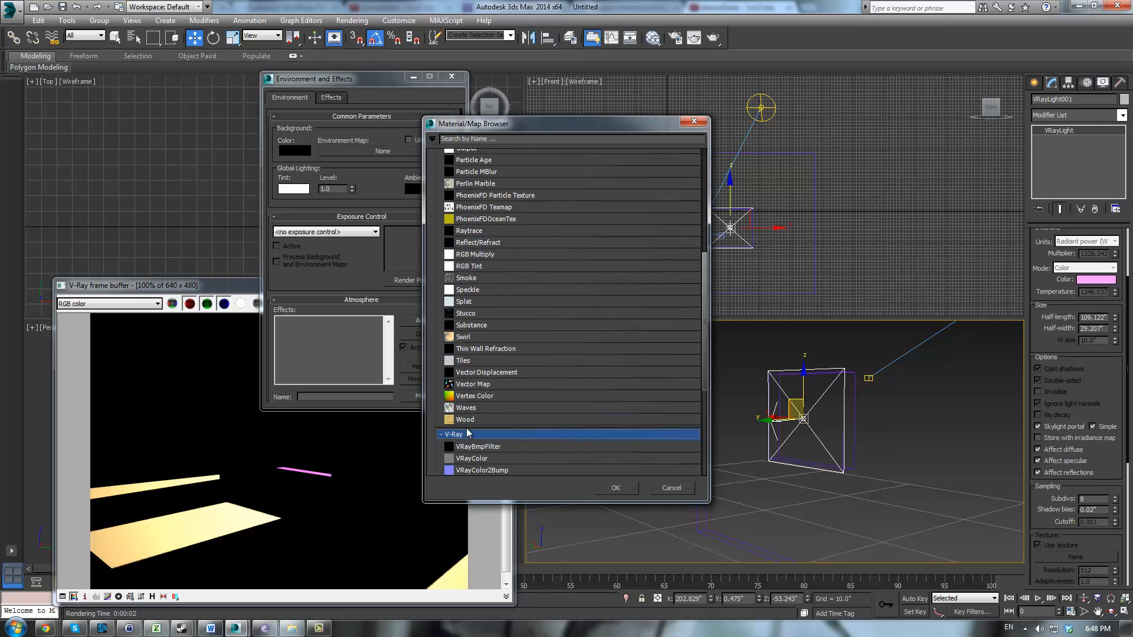
{"action": "scroll", "coordinate": [551, 433], "scroll_direction": "down", "scroll_amount": 5}
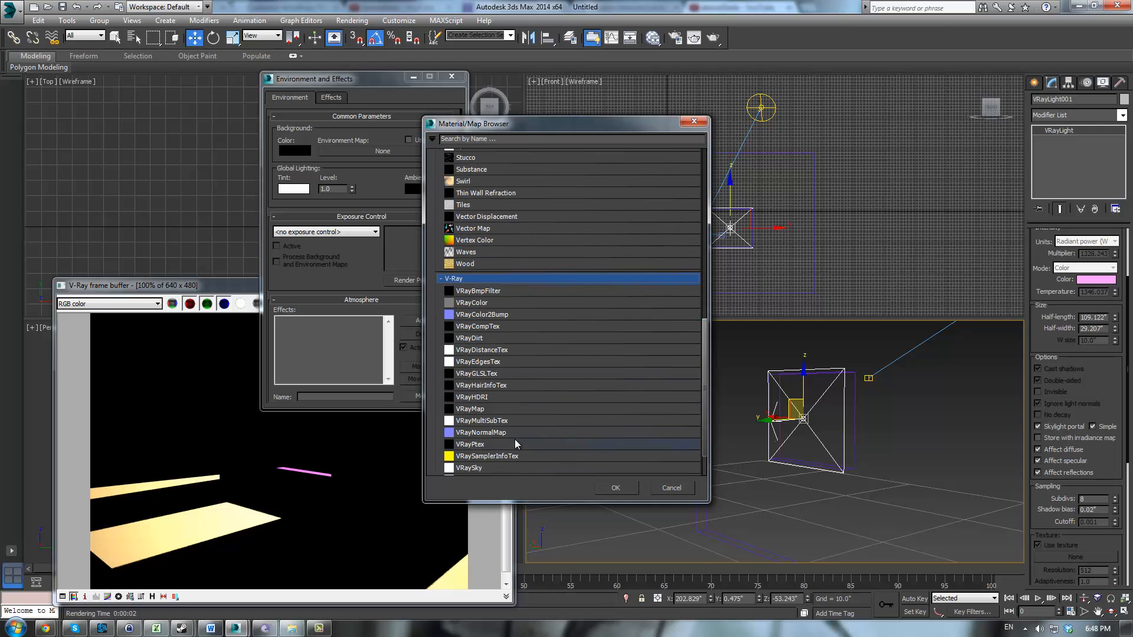
{"action": "scroll", "coordinate": [515, 439], "scroll_direction": "down", "scroll_amount": 1}
{"action": "double_click", "coordinate": [548, 453]}
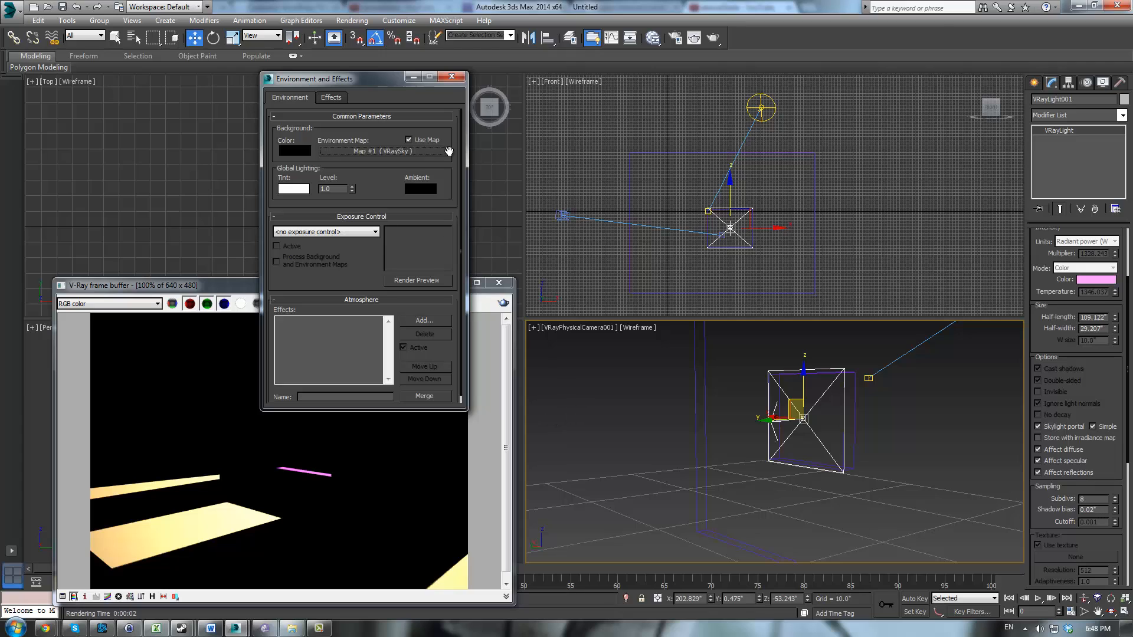
{"action": "left_click", "coordinate": [452, 77]}
{"action": "left_click", "coordinate": [503, 302]}
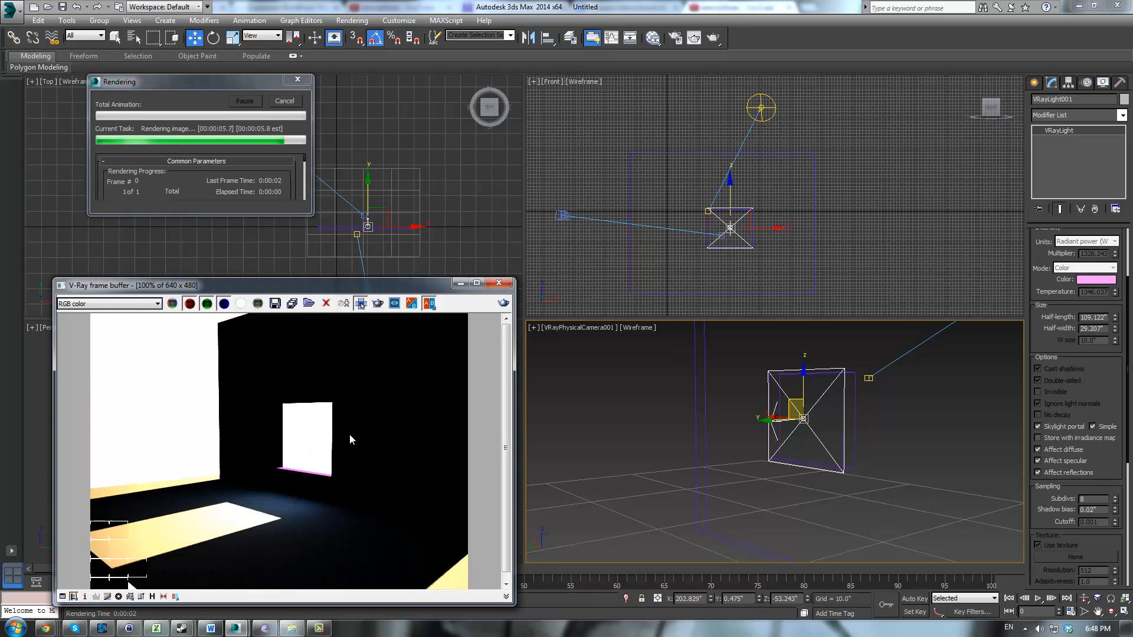
Step: Compare renders of the camera view with the portal's Simple option turned off and turned back on
{"action": "left_click", "coordinate": [1092, 426]}
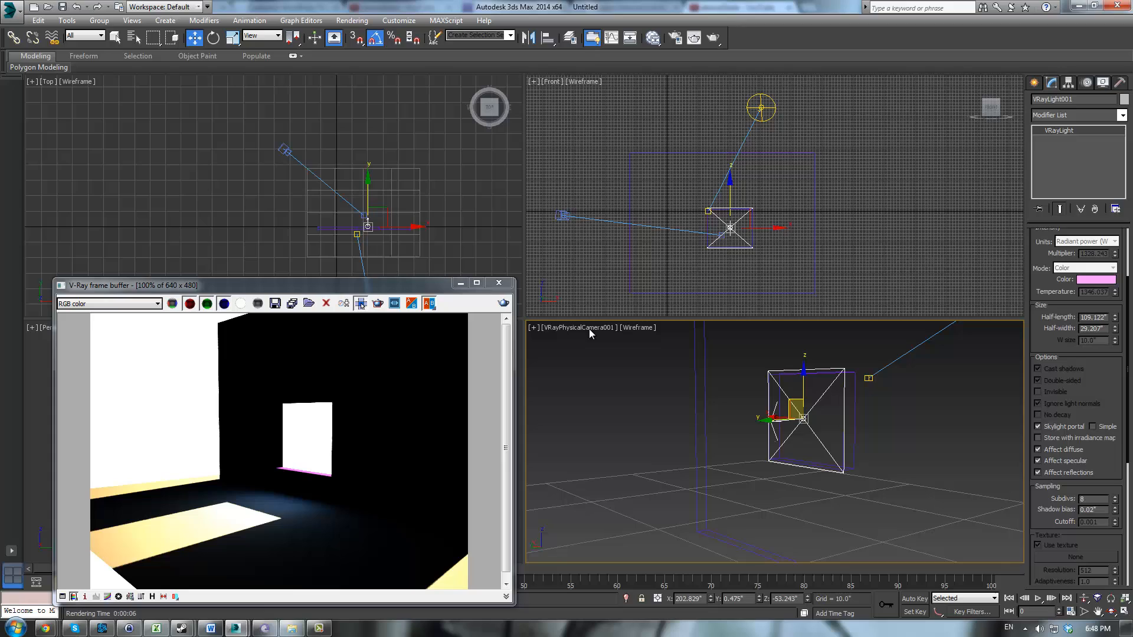
{"action": "left_click", "coordinate": [503, 303]}
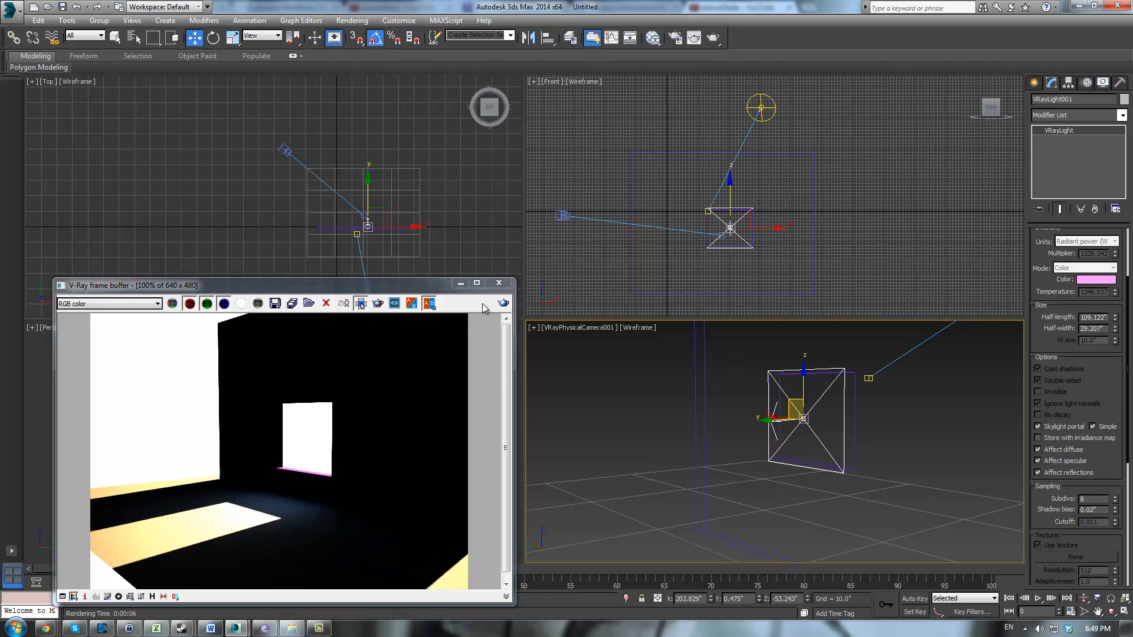
{"action": "left_click", "coordinate": [503, 303]}
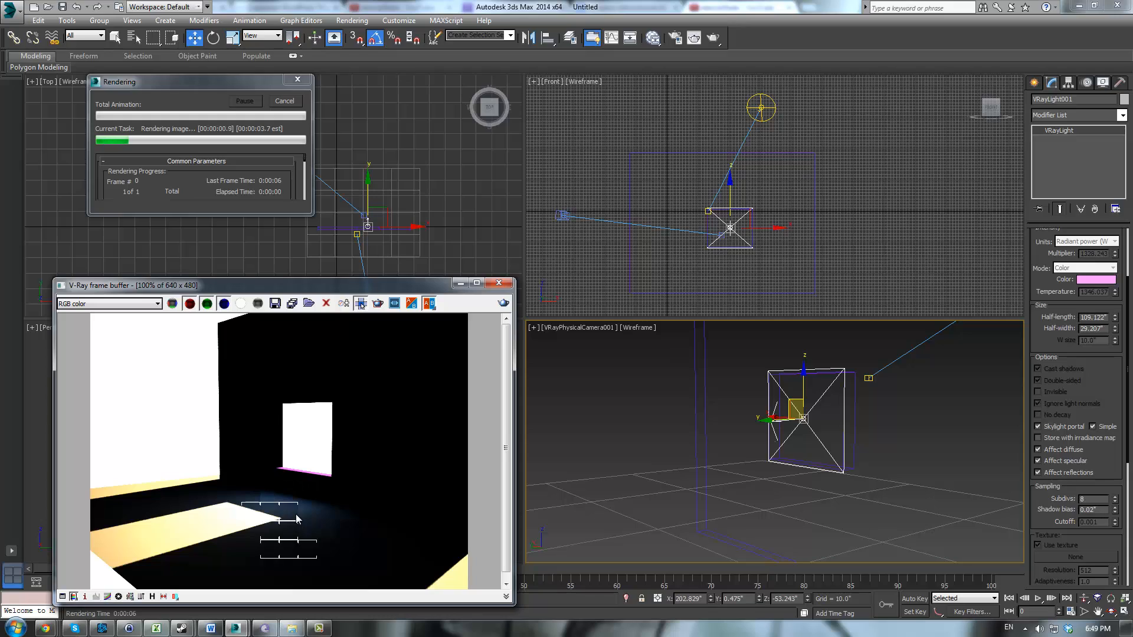
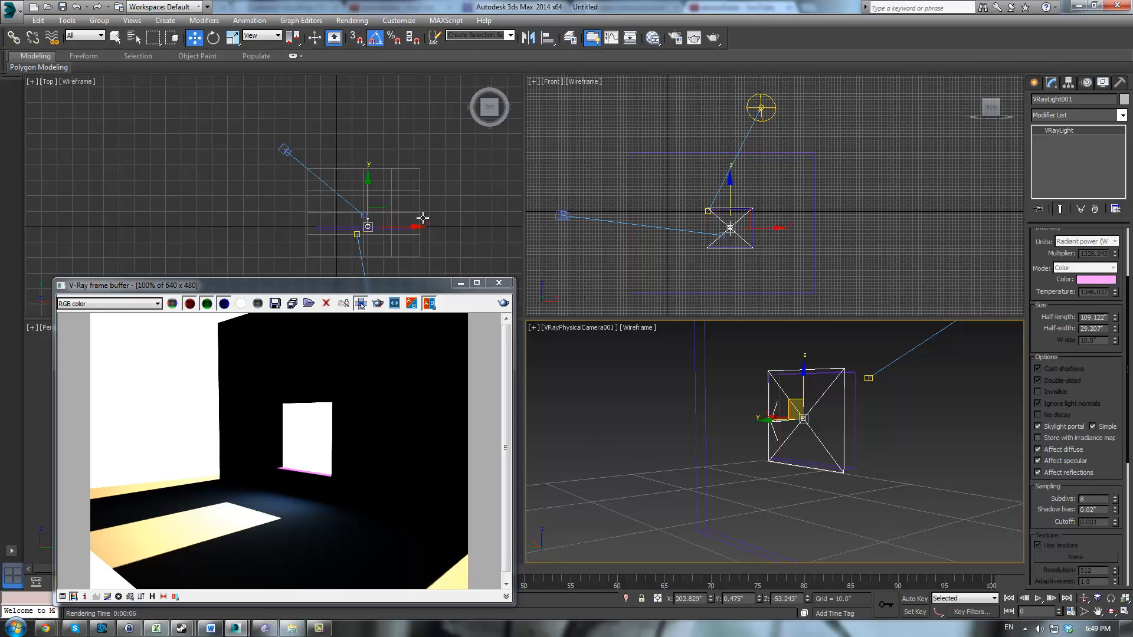
Step: Turn on V-Ray indirect illumination (GI) in the render setup and enable Store with irradiance map on the window light
{"action": "middle_click", "coordinate": [440, 194]}
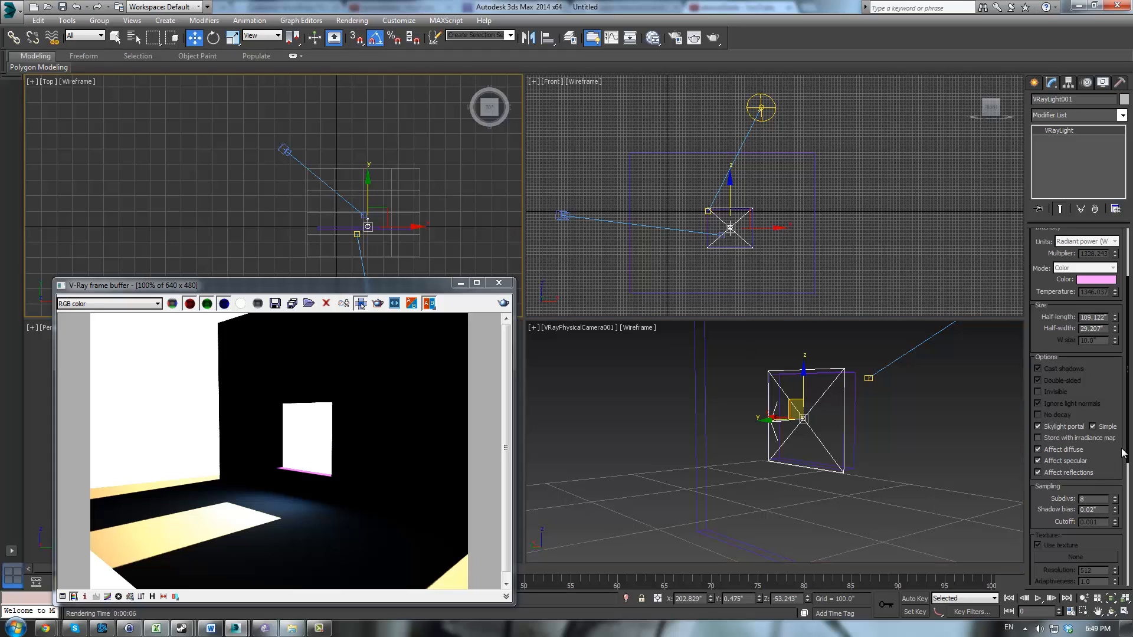
{"action": "scroll", "coordinate": [1095, 401], "scroll_direction": "down", "scroll_amount": 1}
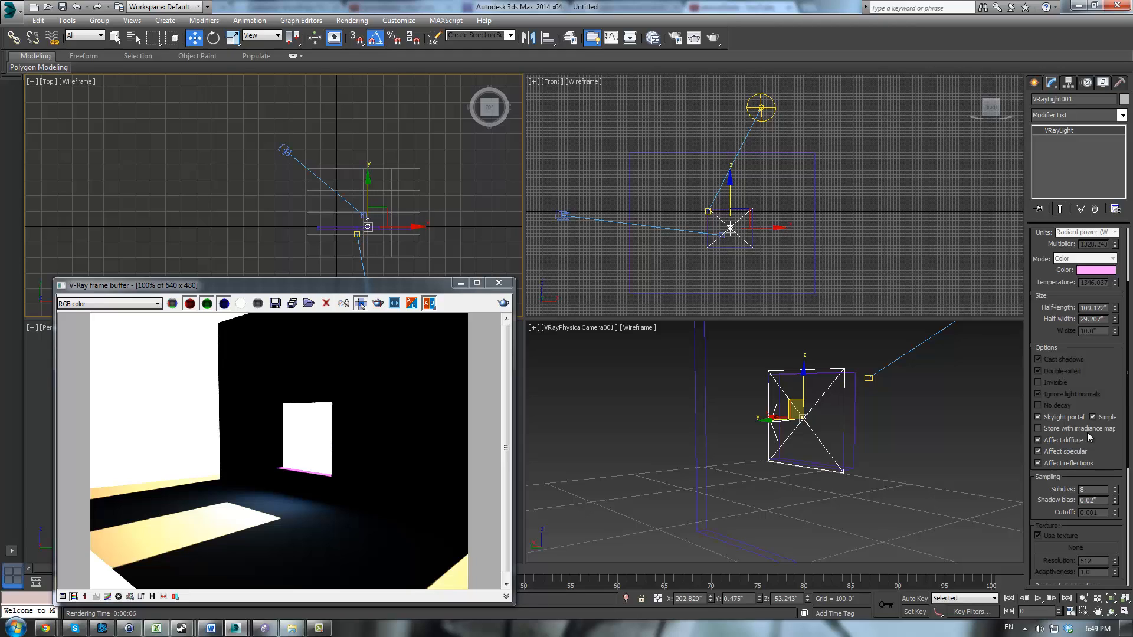
{"action": "left_click", "coordinate": [676, 38]}
{"action": "left_click", "coordinate": [465, 112]}
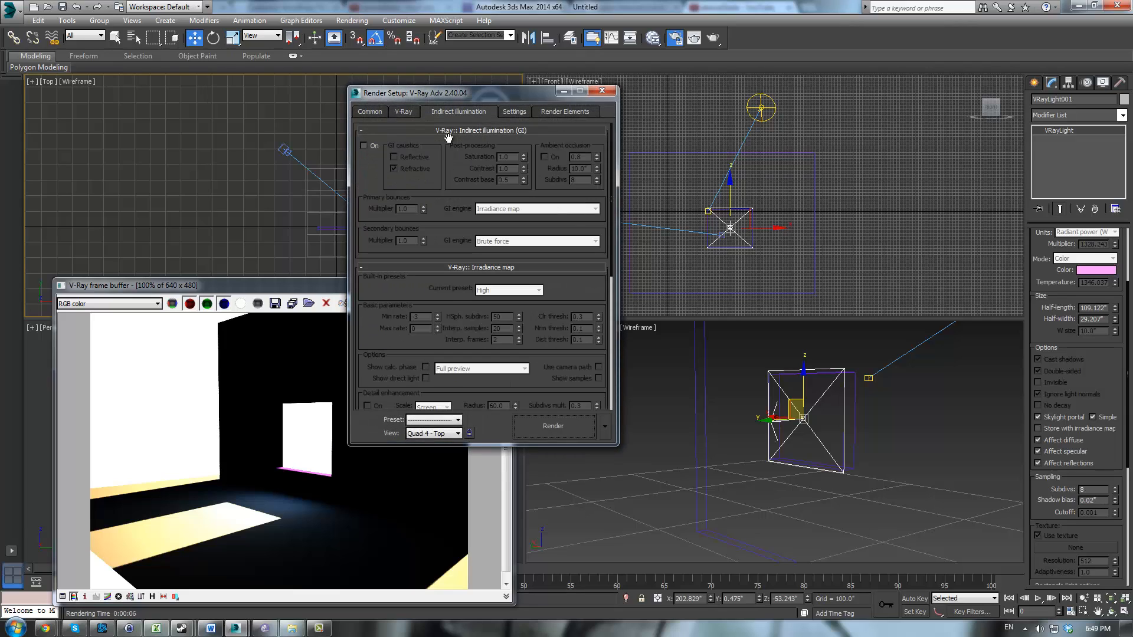
{"action": "left_click", "coordinate": [371, 147]}
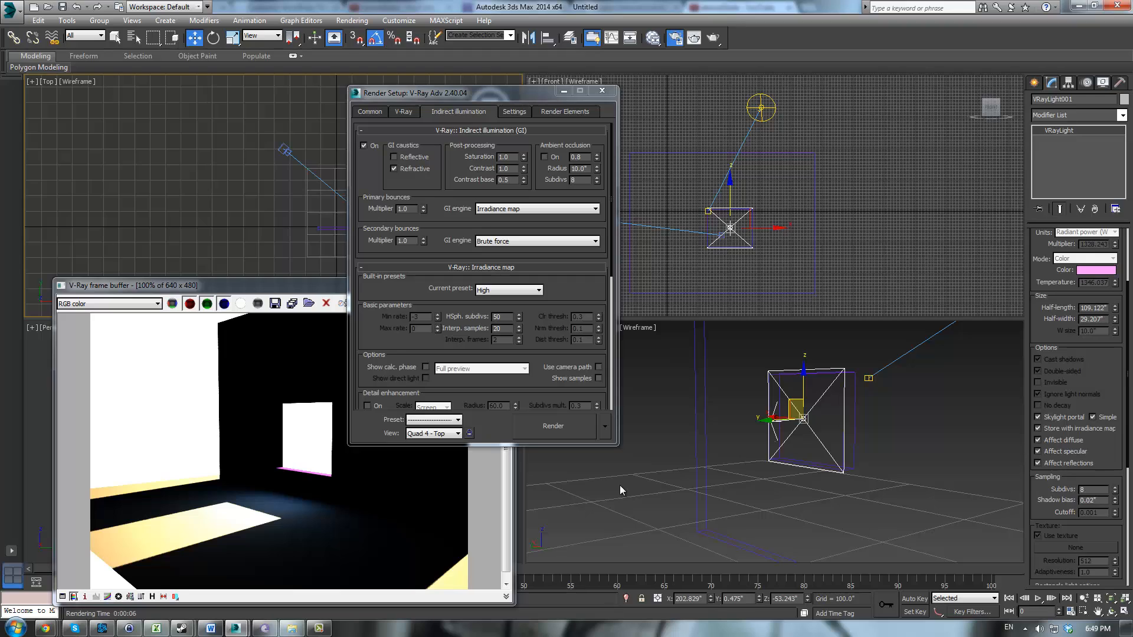
Step: Render the camera view with indirect illumination on and check the GI engine choice for primary bounces
{"action": "left_click", "coordinate": [551, 418]}
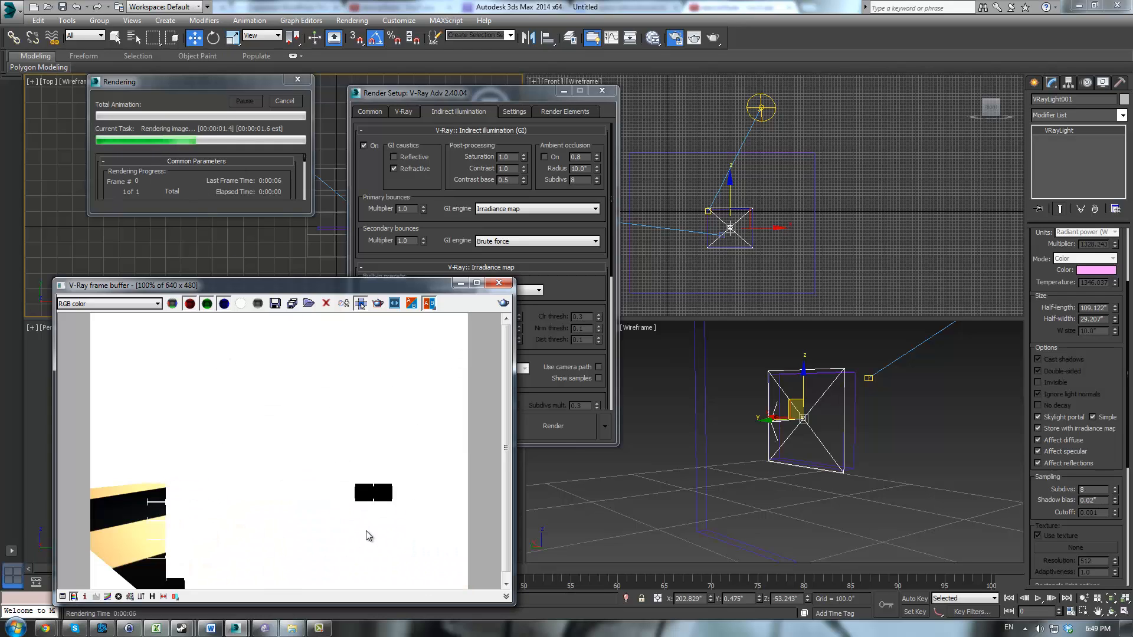
{"action": "left_click", "coordinate": [703, 493]}
{"action": "left_click", "coordinate": [560, 421]}
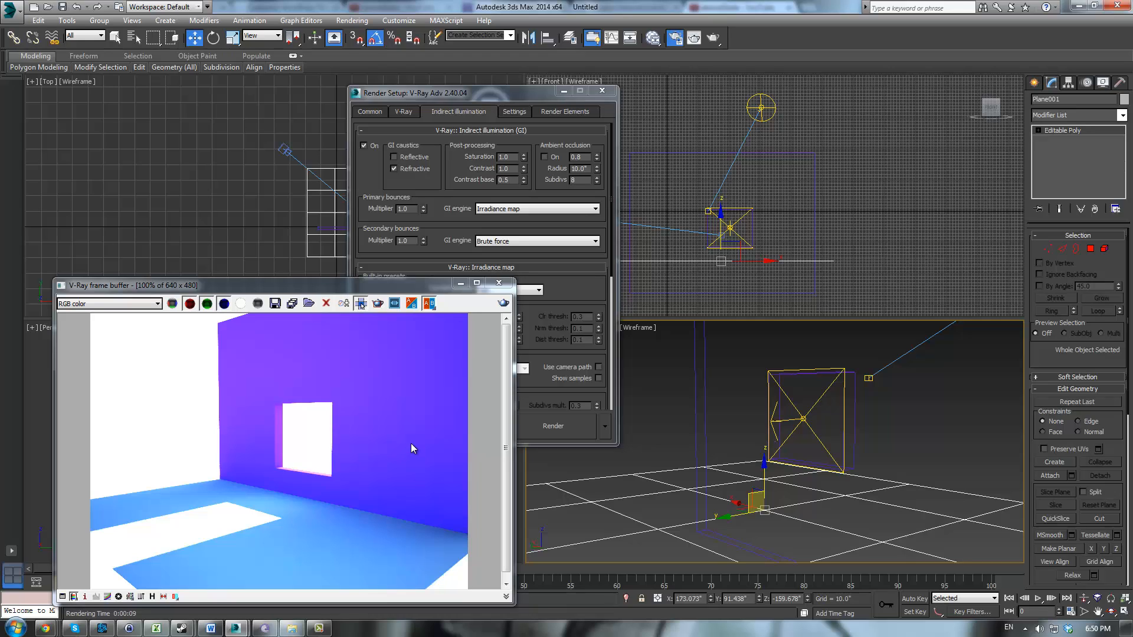
{"action": "left_click", "coordinate": [568, 423]}
{"action": "left_click", "coordinate": [509, 211]}
{"action": "left_click", "coordinate": [505, 218]}
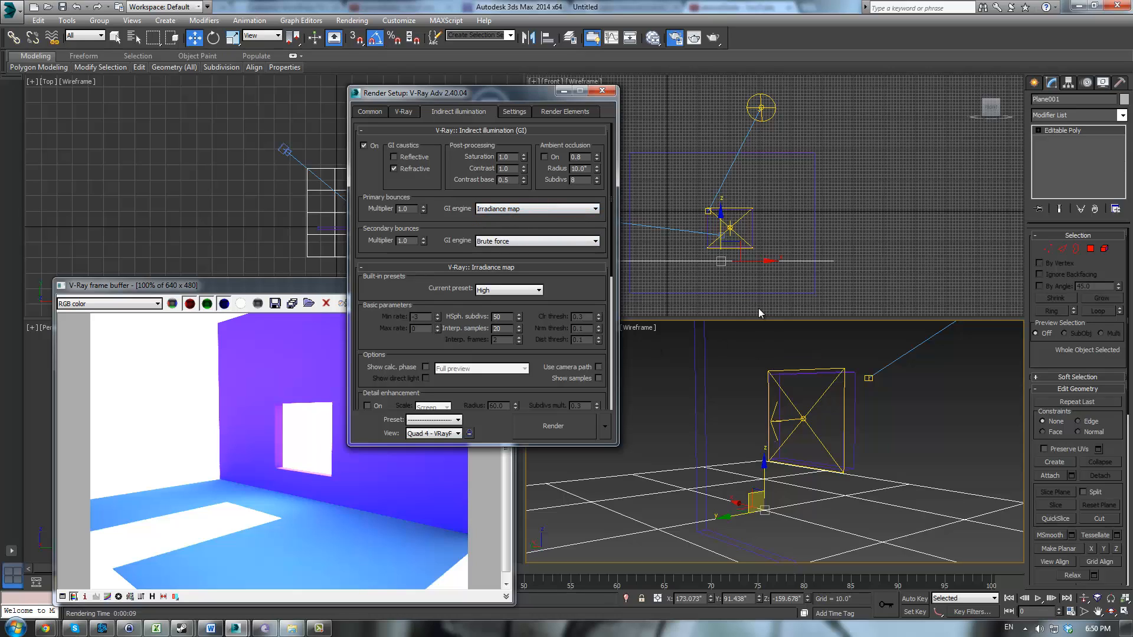
Step: Turn off Skylight portal on the window VRayLight and desaturate its light color to white
{"action": "left_click", "coordinate": [846, 384]}
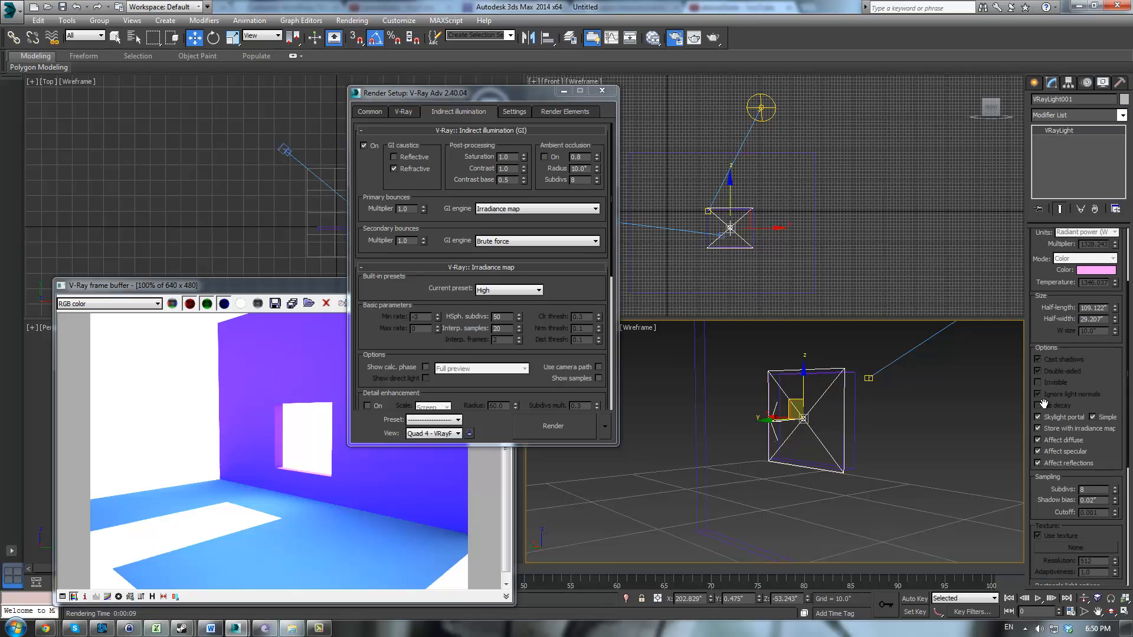
{"action": "left_click", "coordinate": [1038, 417]}
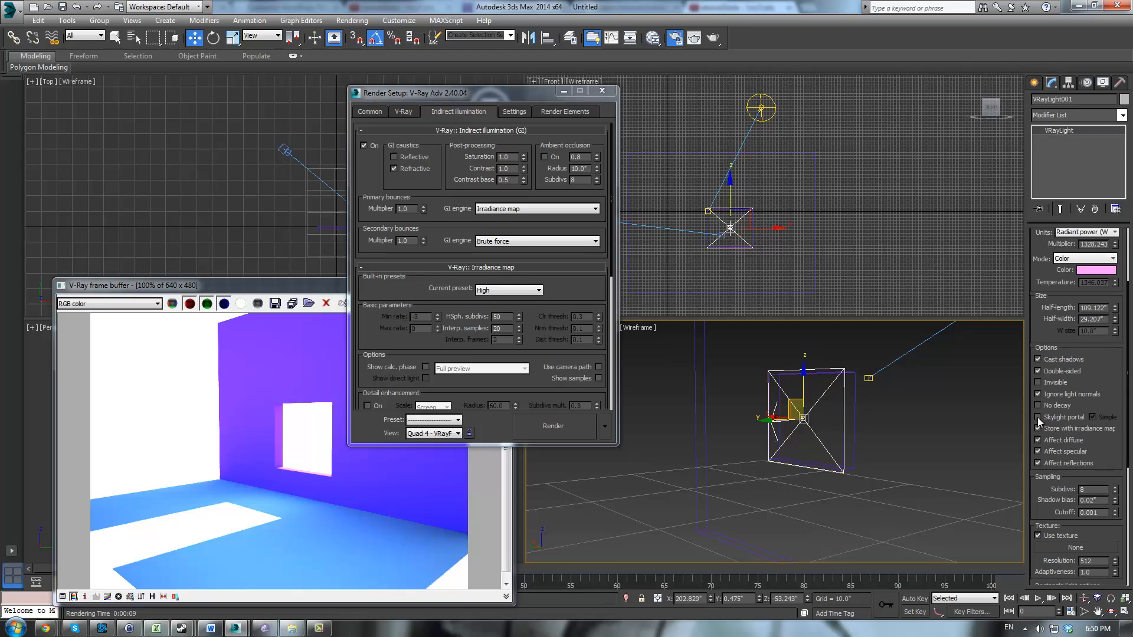
{"action": "left_click", "coordinate": [1095, 270]}
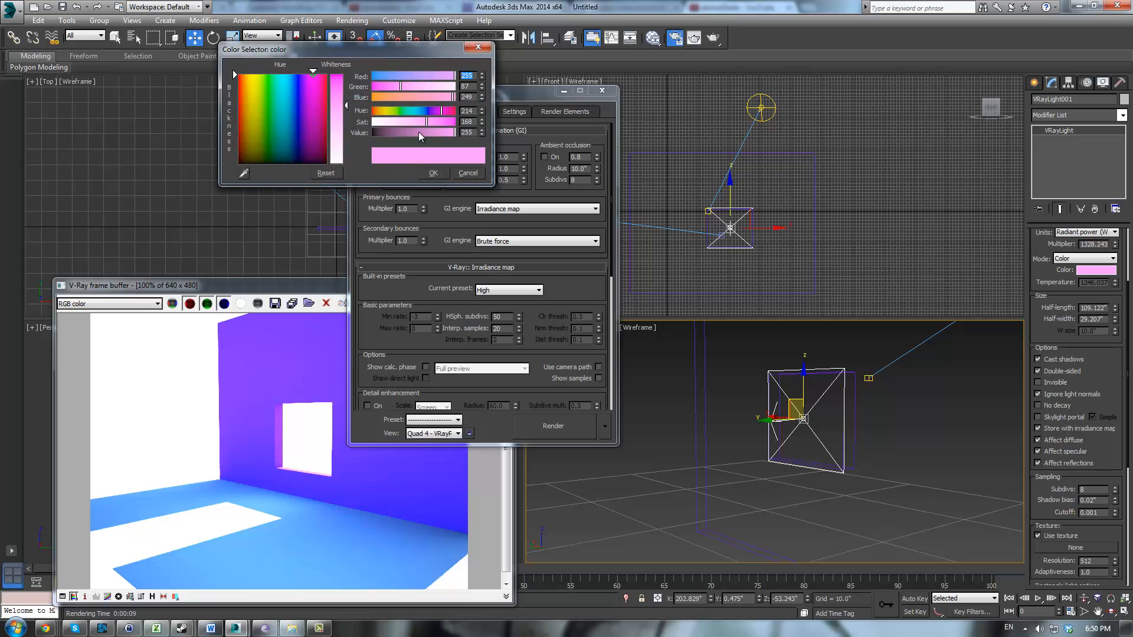
{"action": "left_click_drag", "start_coordinate": [426, 121], "coordinate": [334, 119]}
{"action": "left_click", "coordinate": [468, 172]}
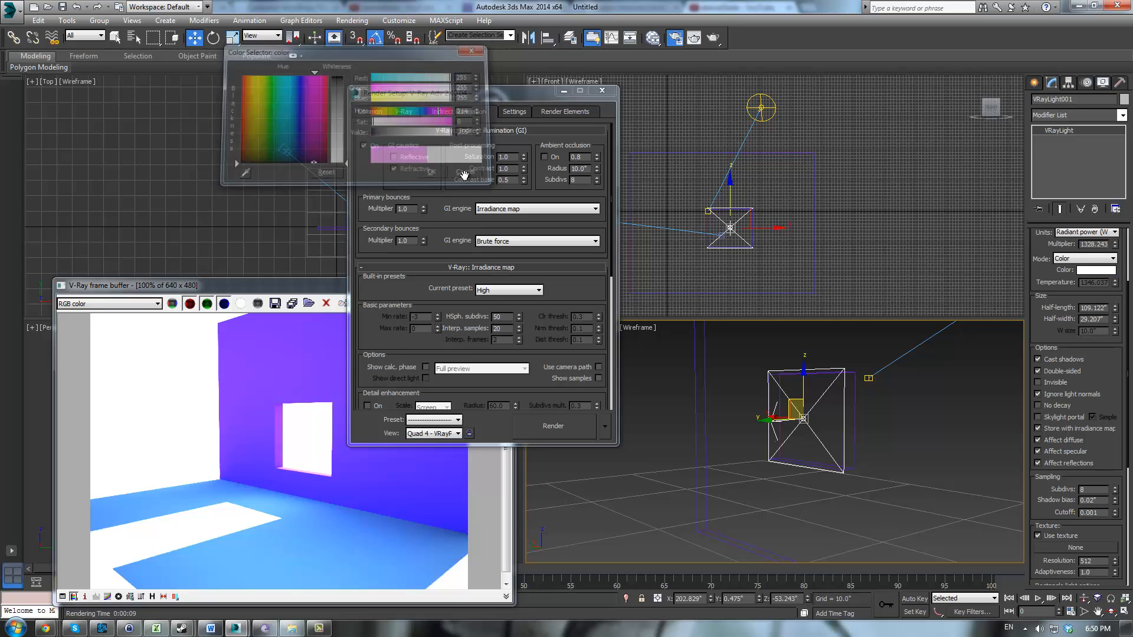
Step: Delete the VRaySun and the room walls object with the window opening
{"action": "left_click", "coordinate": [761, 108]}
{"action": "key", "text": "Delete"}
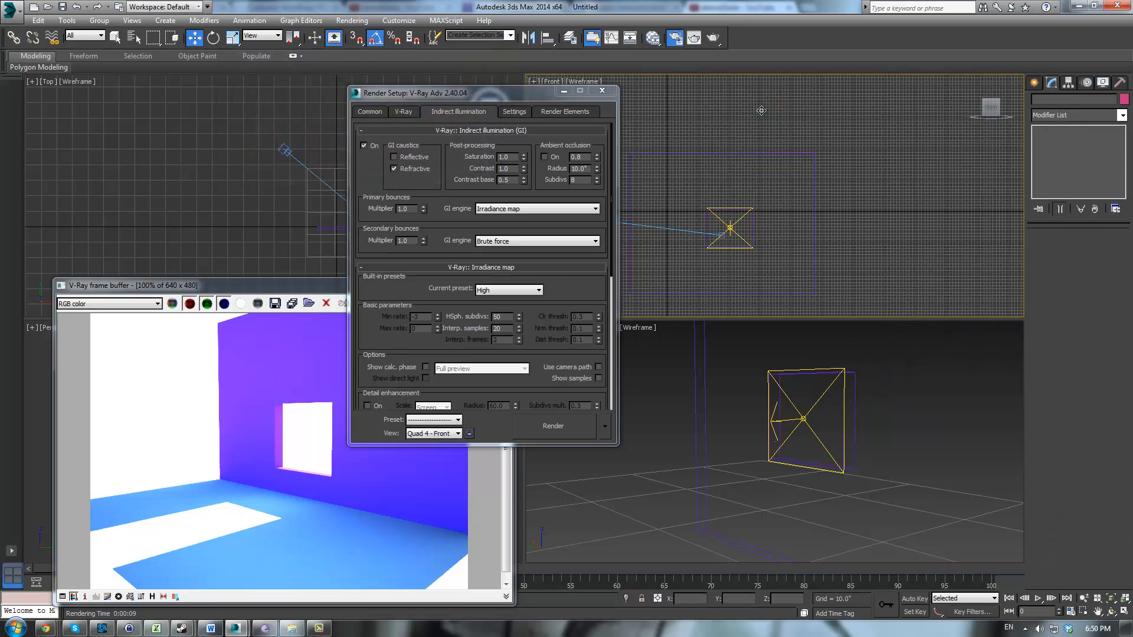
{"action": "left_click", "coordinate": [812, 183]}
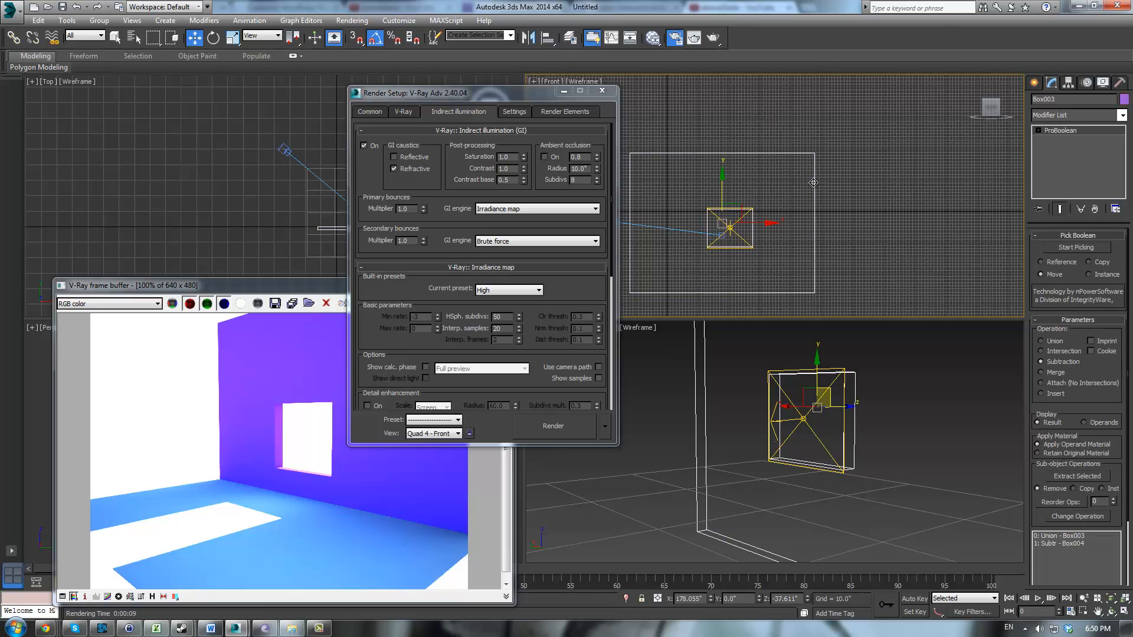
{"action": "key", "text": "Delete"}
Step: Rotate the VRayLight from its upright position so that it points straight down at the floor, and close the render setup
{"action": "left_click", "coordinate": [799, 387]}
{"action": "key", "text": "e"}
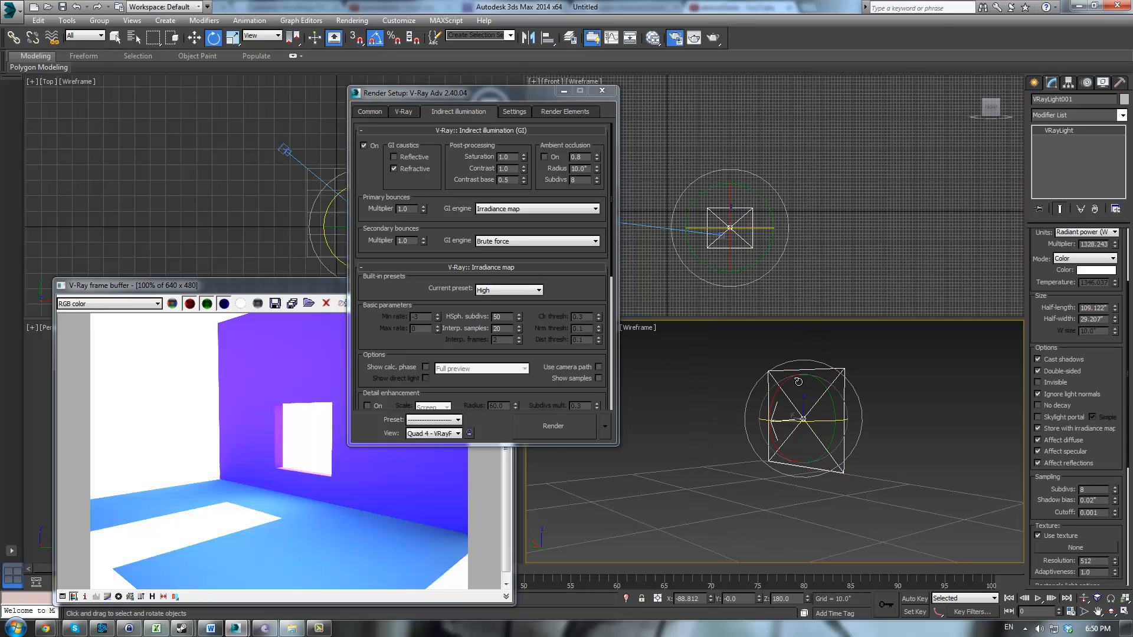
{"action": "left_click_drag", "start_coordinate": [793, 380], "coordinate": [773, 451]}
{"action": "right_click", "coordinate": [774, 452]}
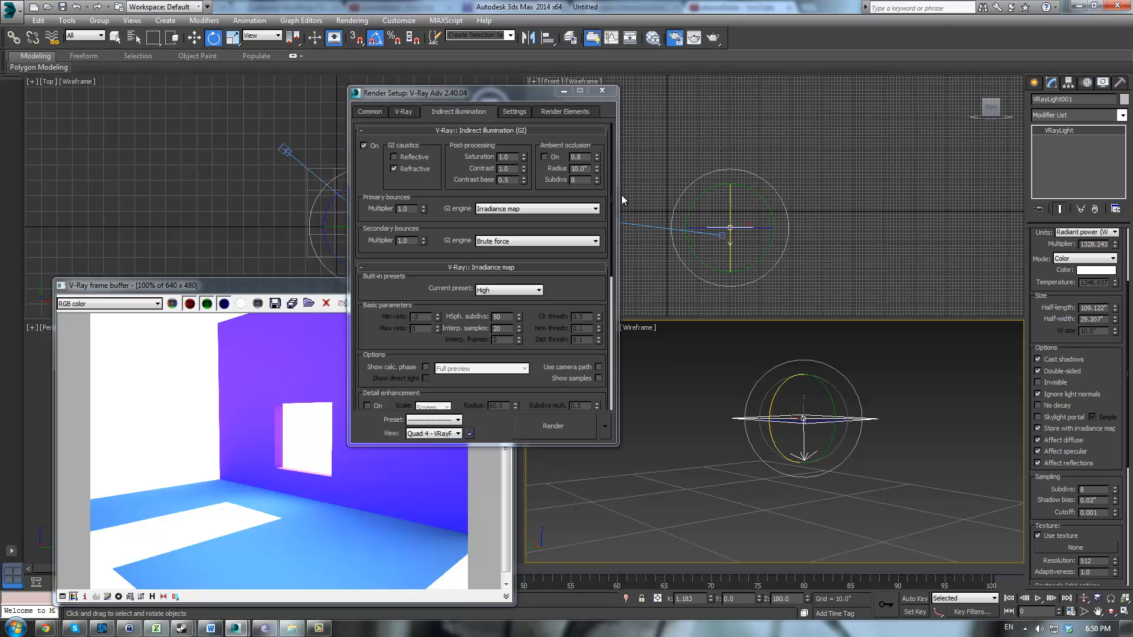
{"action": "left_click", "coordinate": [601, 90]}
Step: Raise the VRayLight vertically above the floor plane to a Z position of about 20.7"
{"action": "middle_click_drag", "start_coordinate": [803, 415], "coordinate": [790, 360]}
{"action": "left_click", "coordinate": [759, 483]}
{"action": "middle_click_drag", "start_coordinate": [887, 402], "coordinate": [878, 445]}
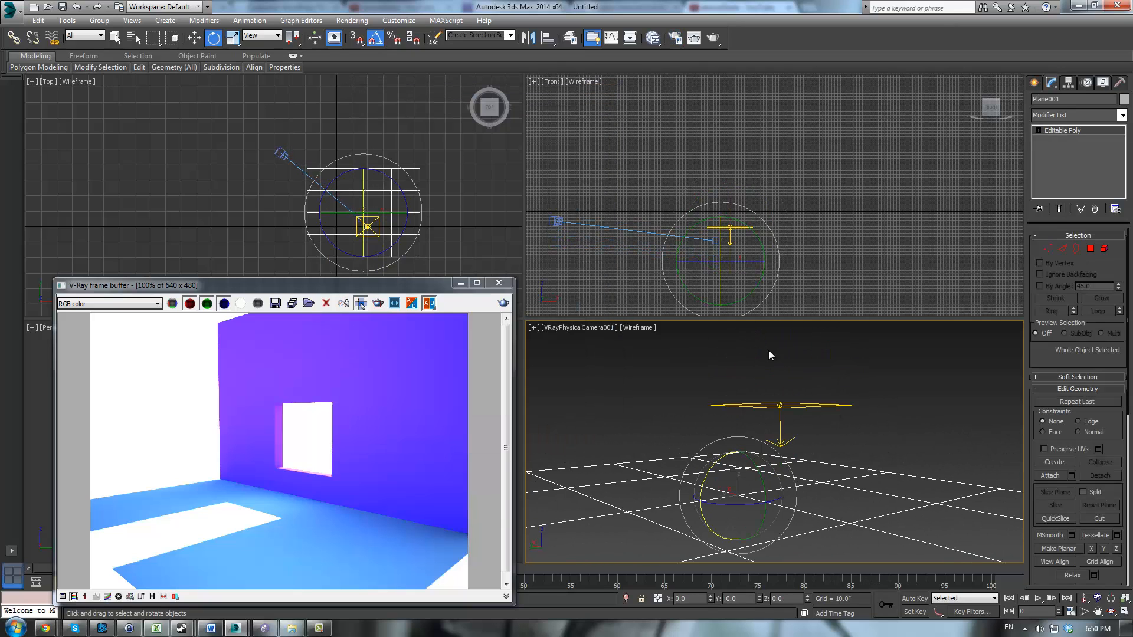
{"action": "left_click_drag", "start_coordinate": [768, 350], "coordinate": [811, 412]}
{"action": "key", "text": "w"}
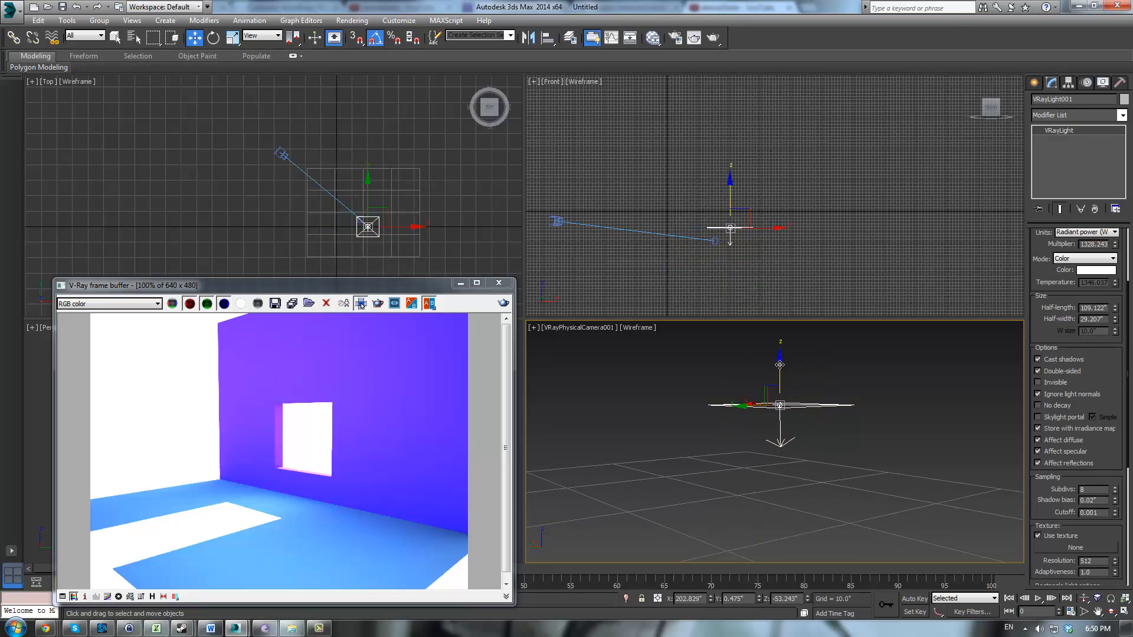
{"action": "left_click_drag", "start_coordinate": [780, 364], "coordinate": [781, 308]}
Step: Create a standard box on the floor plane, about 156" long, 189" wide and 37" high
{"action": "left_click", "coordinate": [1036, 82]}
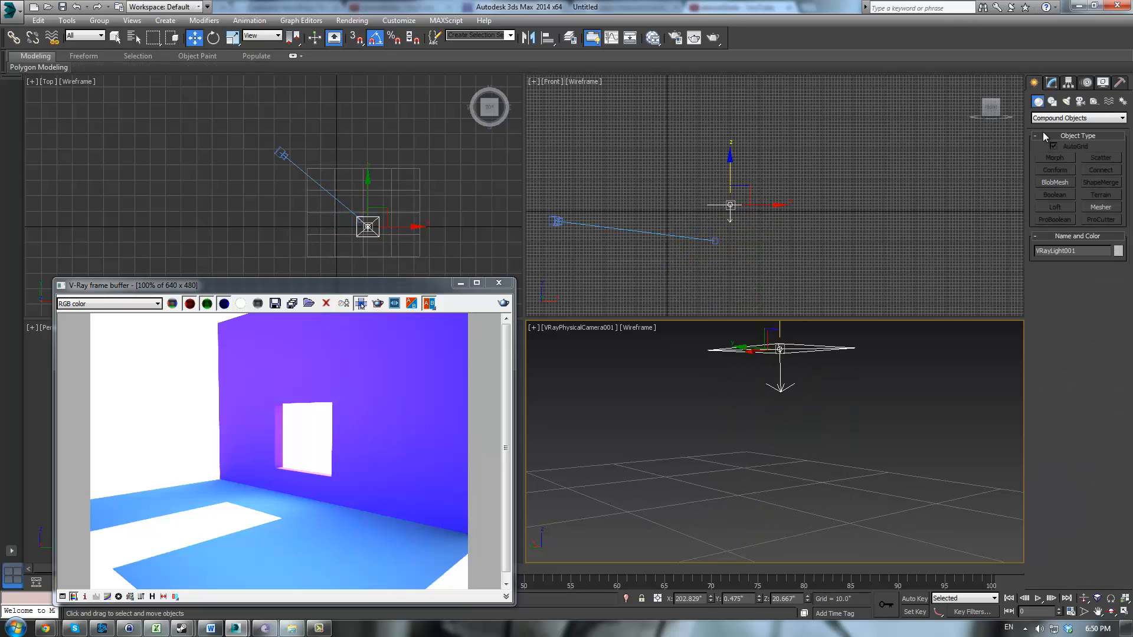
{"action": "left_click", "coordinate": [1045, 119]}
{"action": "left_click", "coordinate": [1045, 128]}
{"action": "left_click", "coordinate": [1046, 167]}
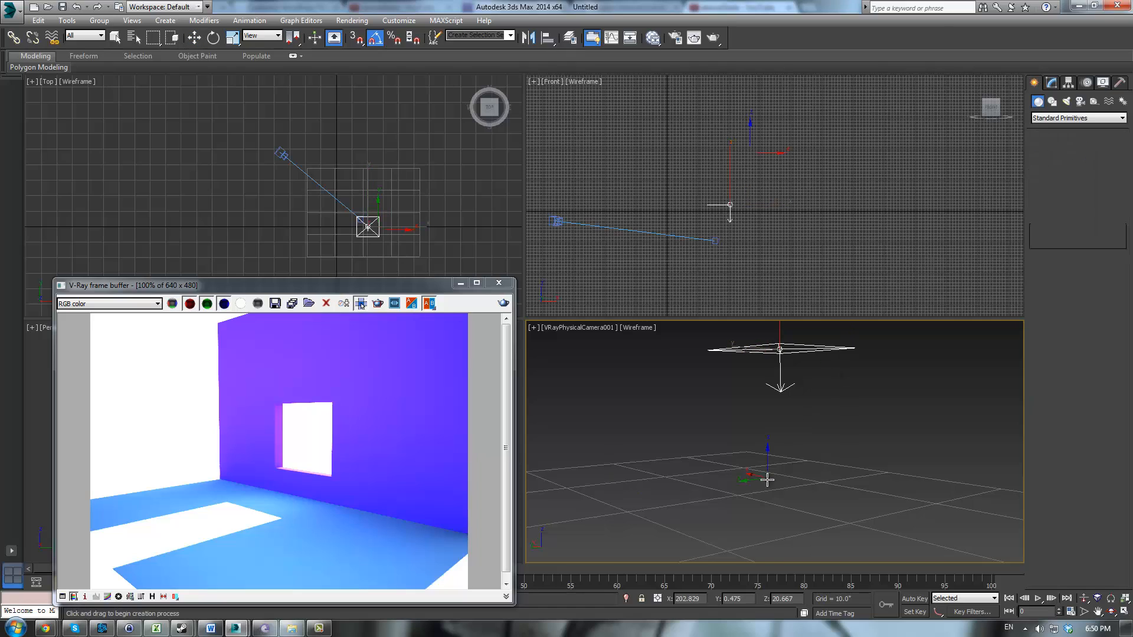
{"action": "left_click_drag", "start_coordinate": [768, 495], "coordinate": [768, 556]}
{"action": "left_click", "coordinate": [768, 511]}
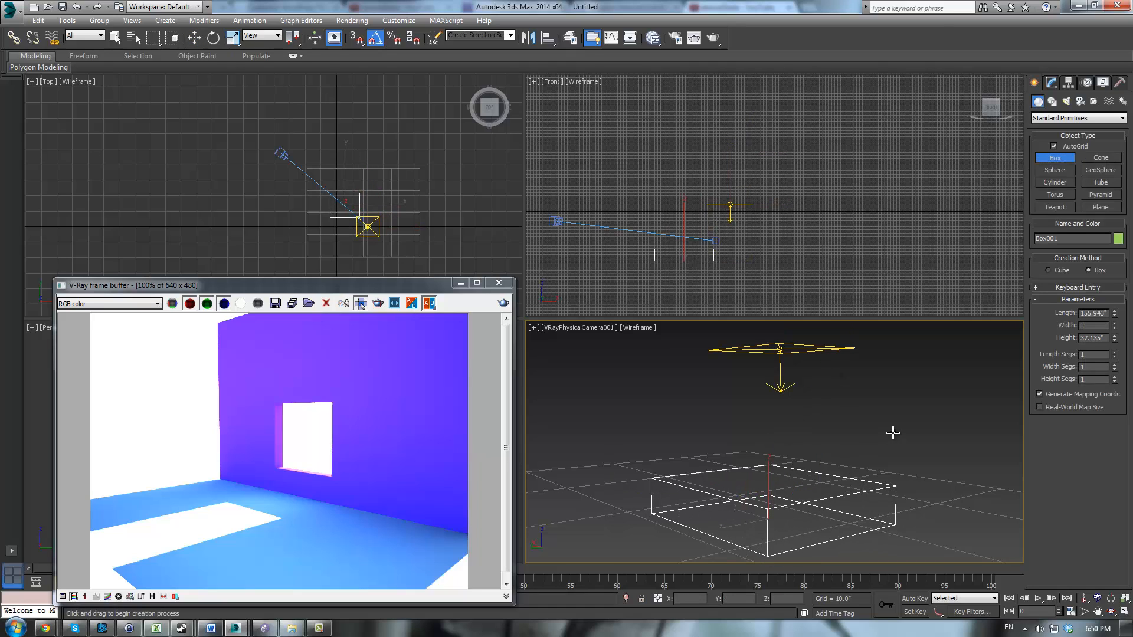
{"action": "left_click", "coordinate": [1051, 83]}
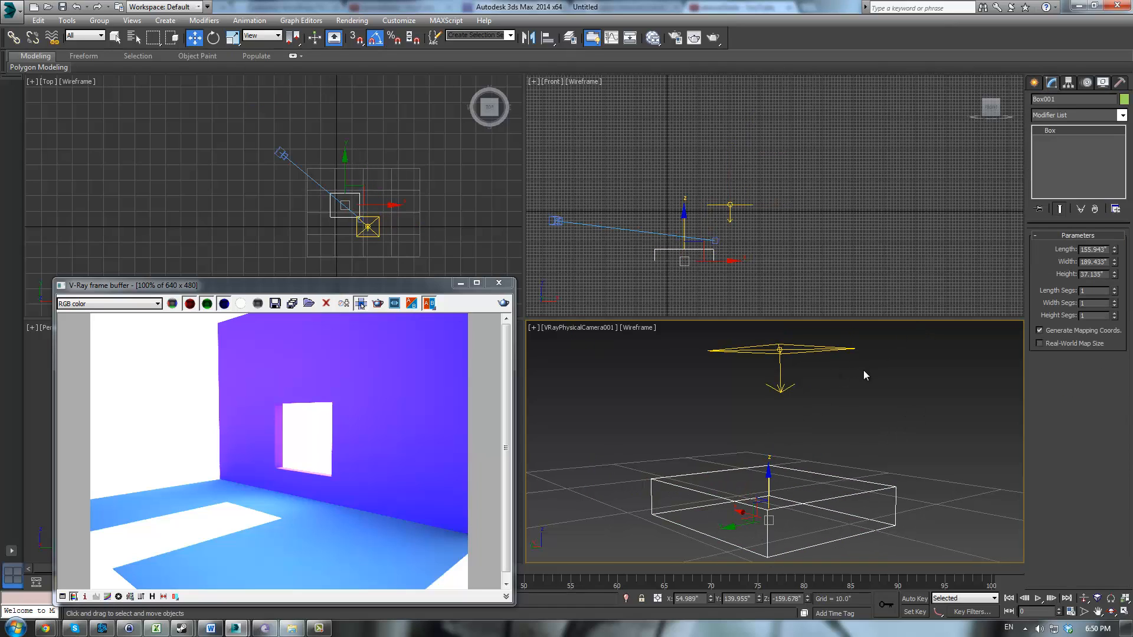
Step: Switch the camera view to shaded display, select the VRayLight above the box and render
{"action": "key", "text": "F3"}
{"action": "left_click", "coordinate": [813, 347]}
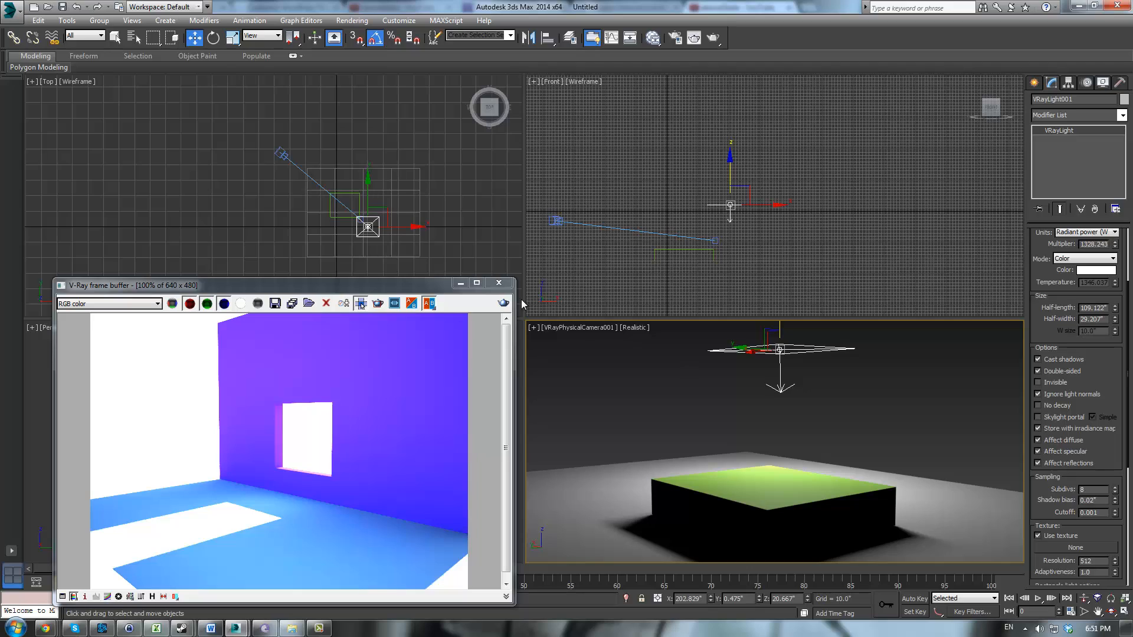
{"action": "left_click", "coordinate": [502, 302]}
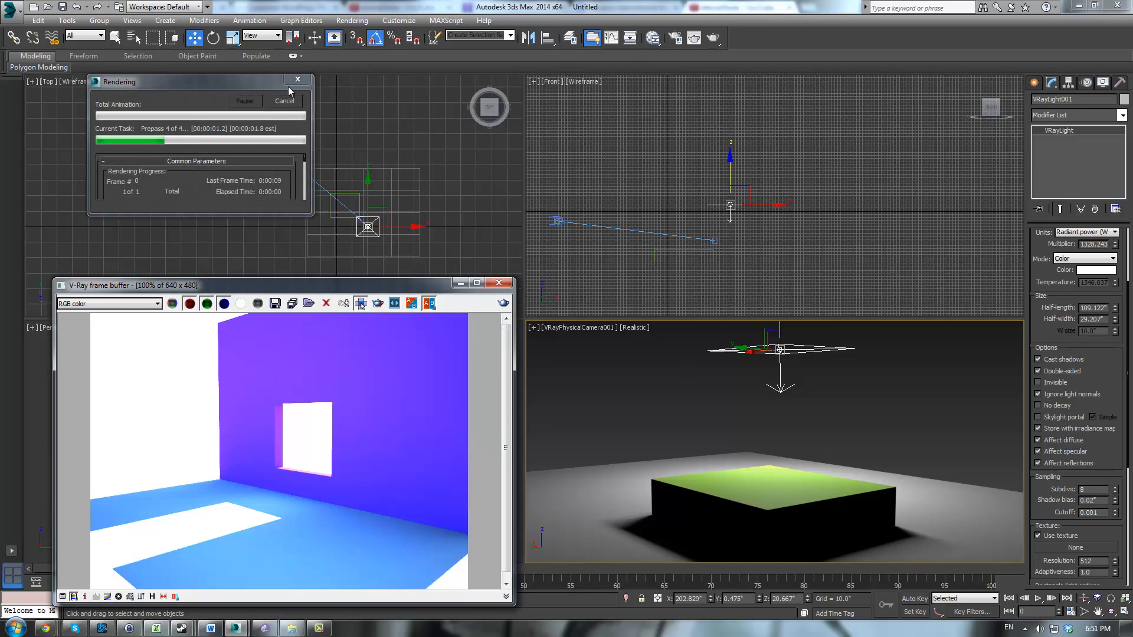
Step: Turn off V-Ray indirect illumination (GI) in the render setup and render the camera view again
{"action": "left_click", "coordinate": [676, 39]}
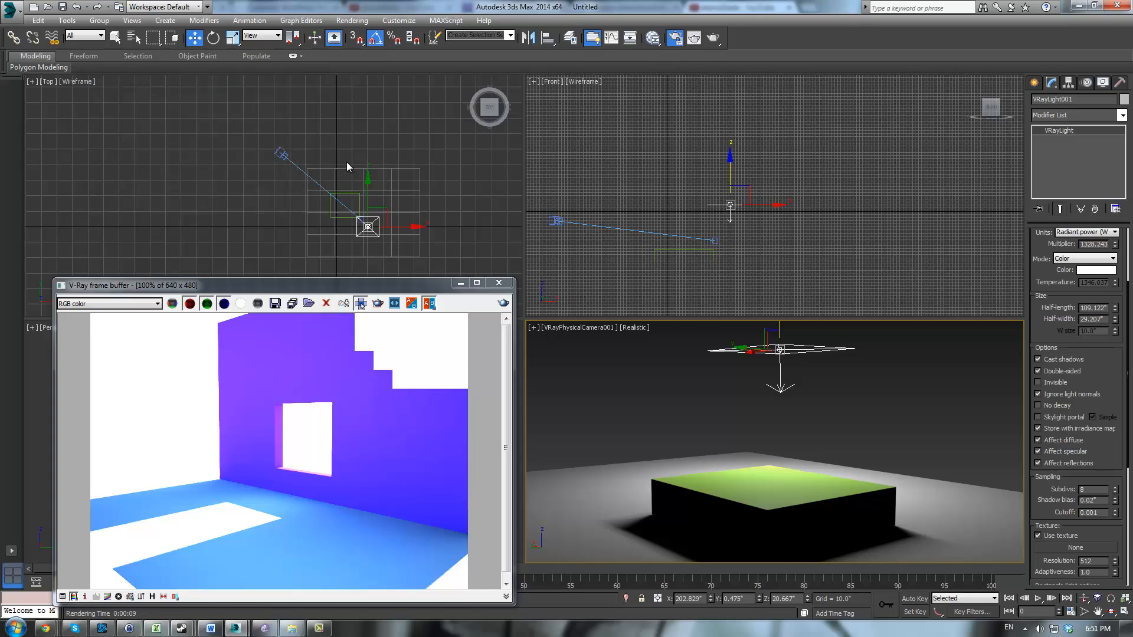
{"action": "left_click", "coordinate": [364, 147]}
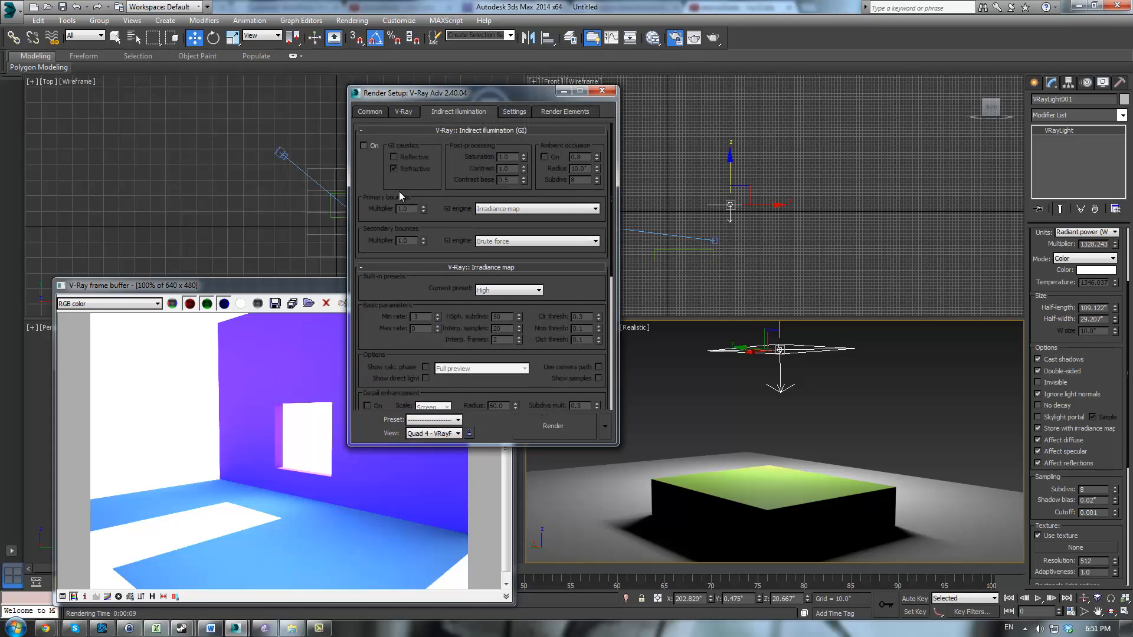
{"action": "left_click", "coordinate": [575, 425]}
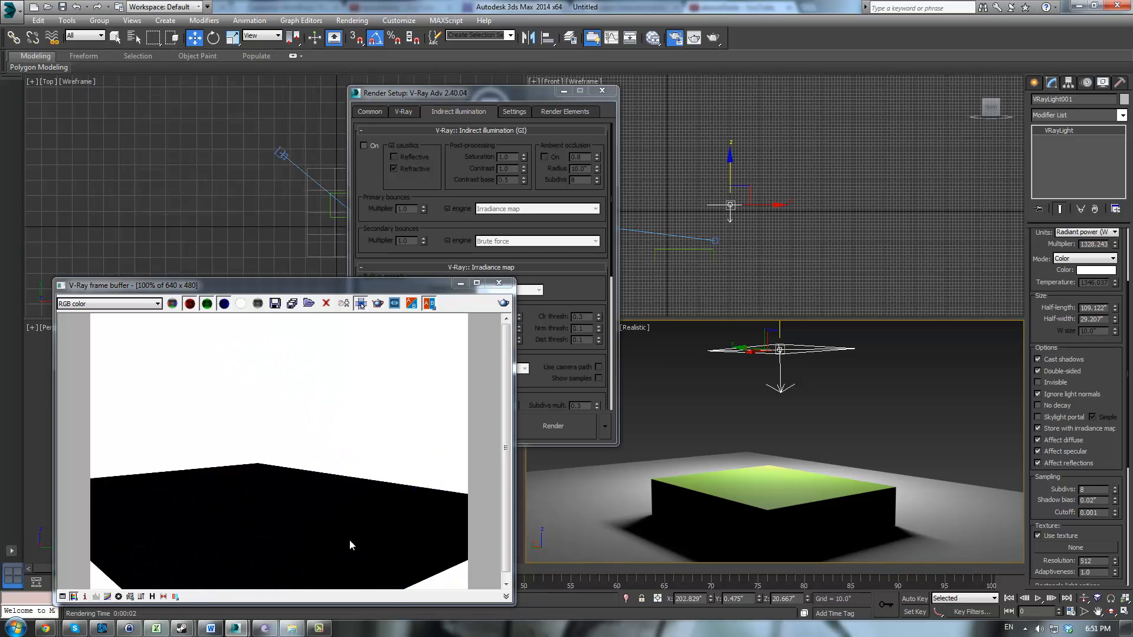
{"action": "left_click", "coordinate": [496, 285]}
Step: Turn off Ignore light normals on the VRayLight and render the camera view
{"action": "left_click", "coordinate": [726, 391]}
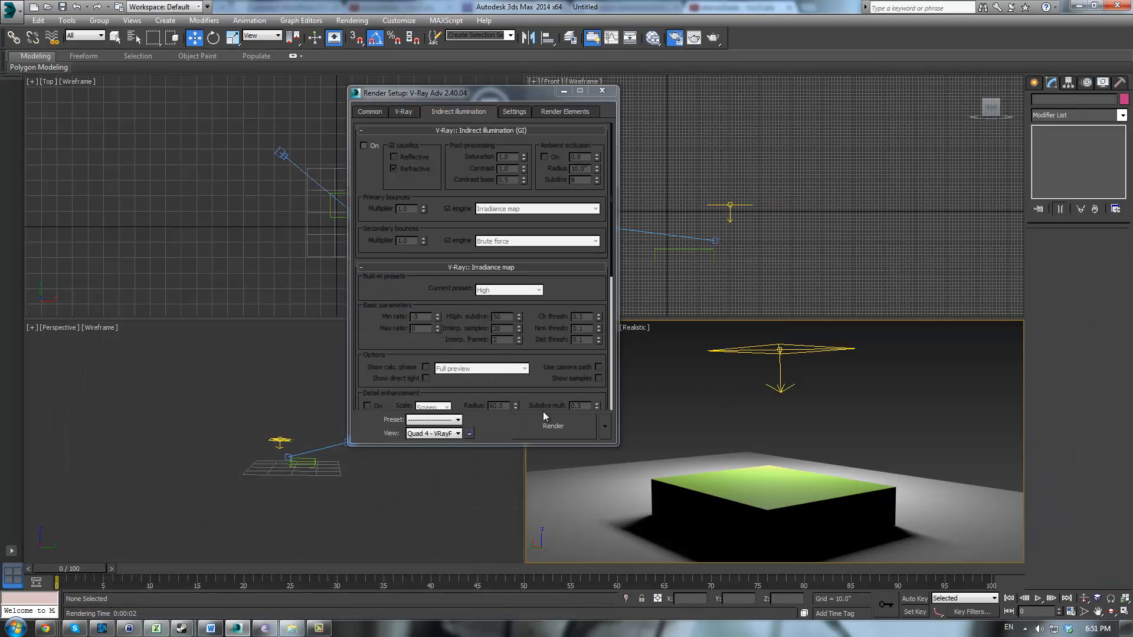
{"action": "left_click", "coordinate": [738, 347]}
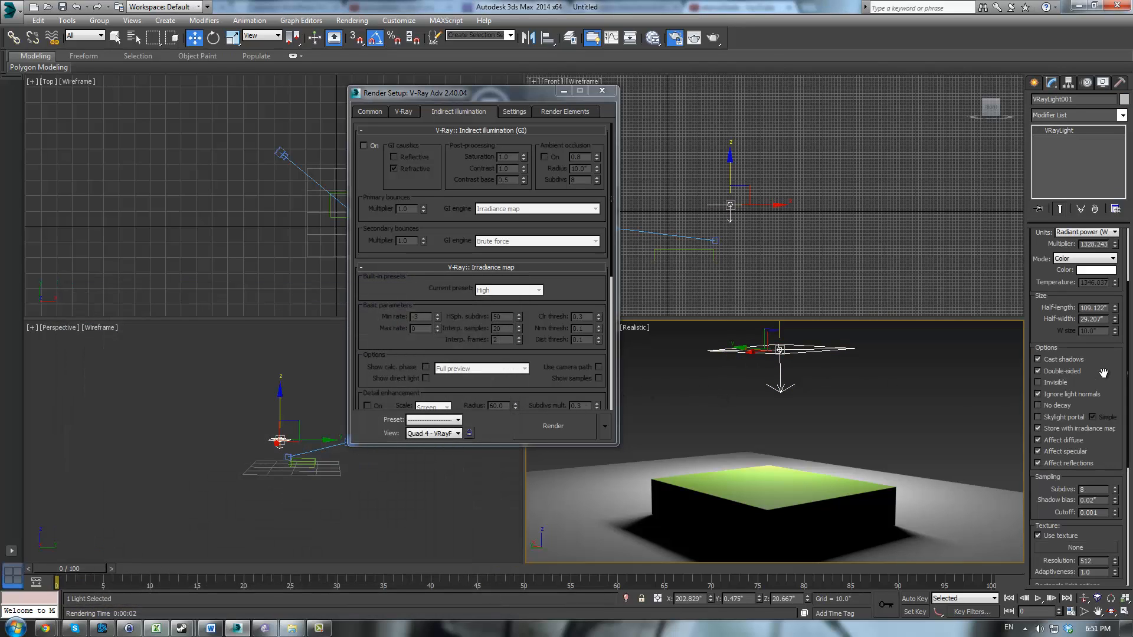
{"action": "left_click_drag", "start_coordinate": [1103, 373], "coordinate": [1099, 491]}
{"action": "left_click", "coordinate": [1040, 483]}
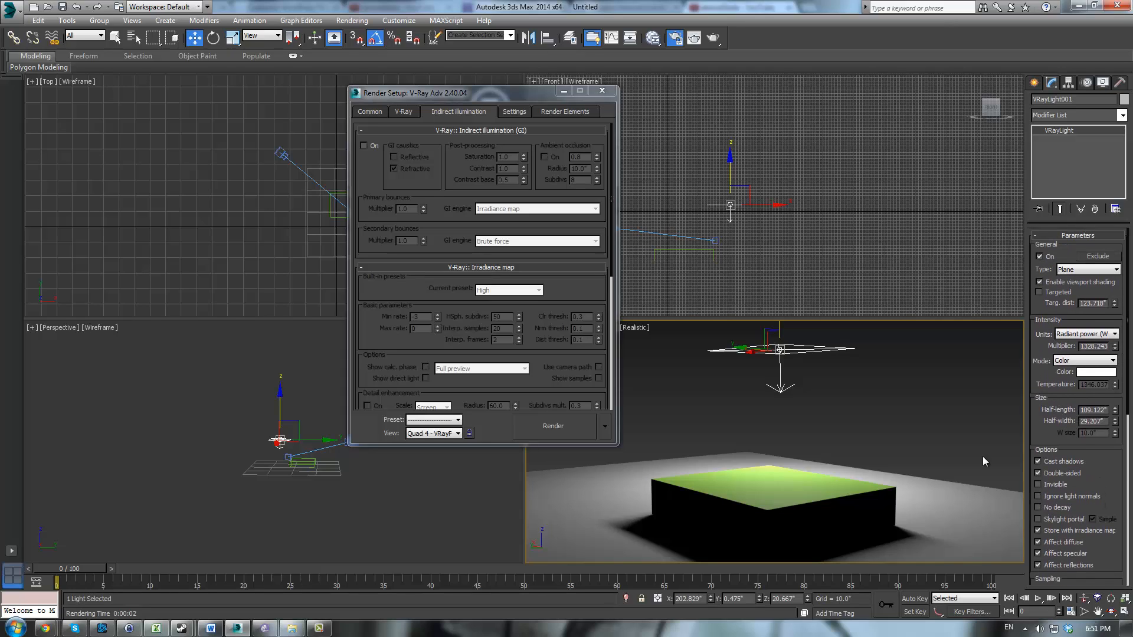
{"action": "left_click", "coordinate": [583, 434]}
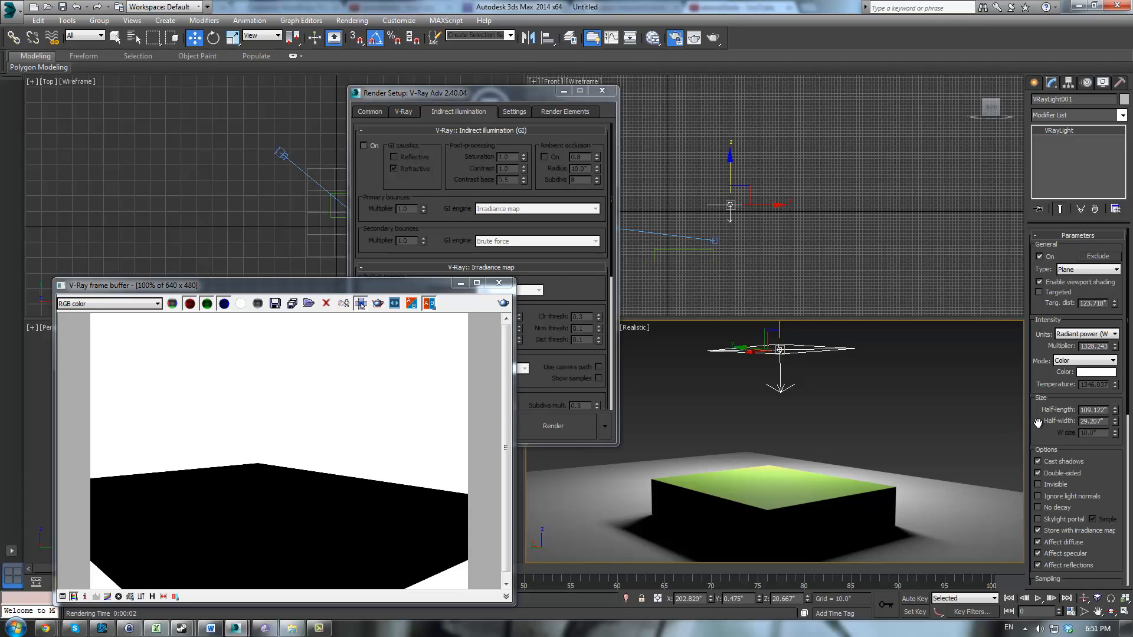
Step: Change the VRayLight's intensity units to Default (image)
{"action": "left_click_drag", "start_coordinate": [1041, 424], "coordinate": [1068, 276]}
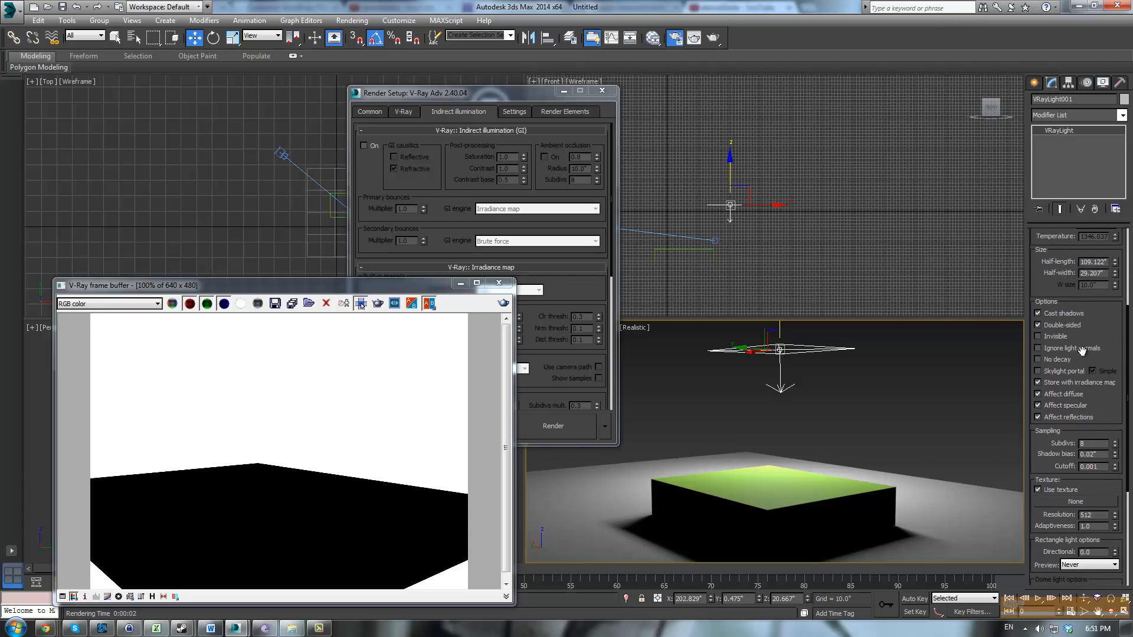
{"action": "left_click_drag", "start_coordinate": [1082, 352], "coordinate": [1073, 462]}
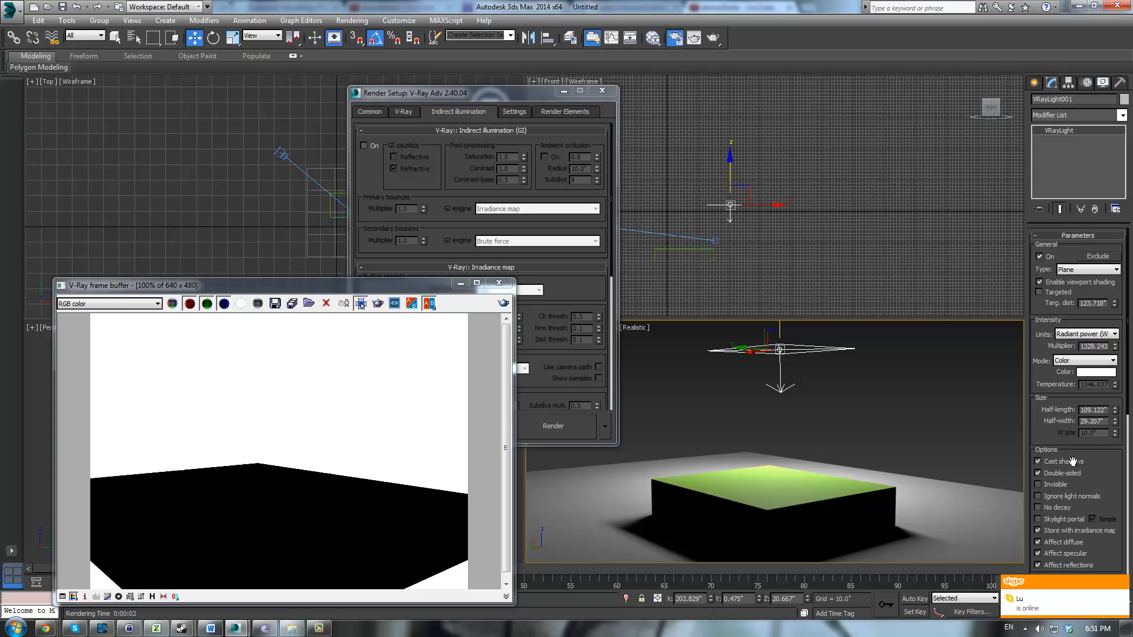
{"action": "left_click", "coordinate": [1071, 335]}
{"action": "left_click", "coordinate": [1074, 345]}
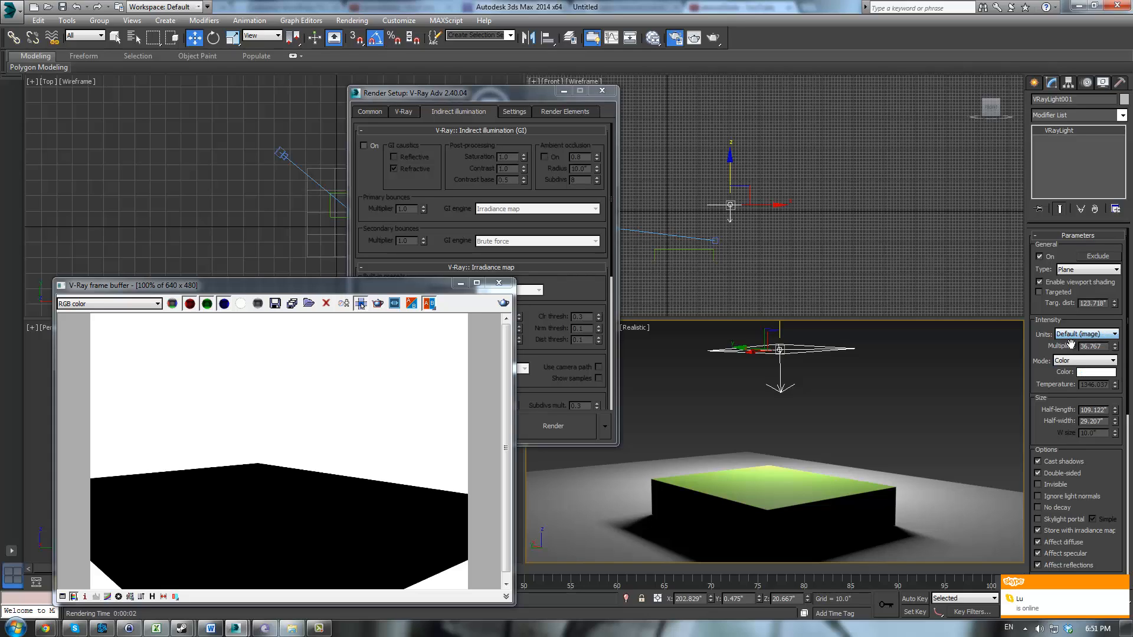
Step: Lower the VRayLight's multiplier to 11.767 and render the camera view
{"action": "left_click", "coordinate": [1083, 270]}
{"action": "left_click", "coordinate": [1080, 277]}
{"action": "left_click_drag", "start_coordinate": [1116, 352], "coordinate": [1114, 365]}
{"action": "left_click", "coordinate": [503, 304]}
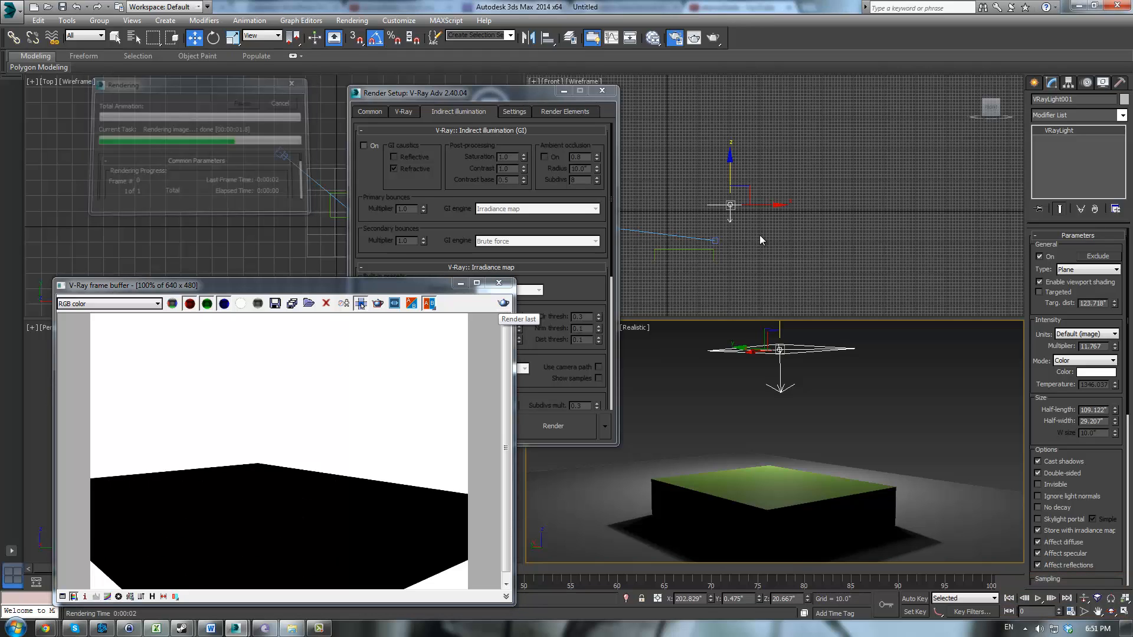
Step: Move the VRayLight up and sideways in the front view, to about X 296" and Z 165"
{"action": "left_click", "coordinate": [748, 196]}
{"action": "left_click", "coordinate": [747, 207]}
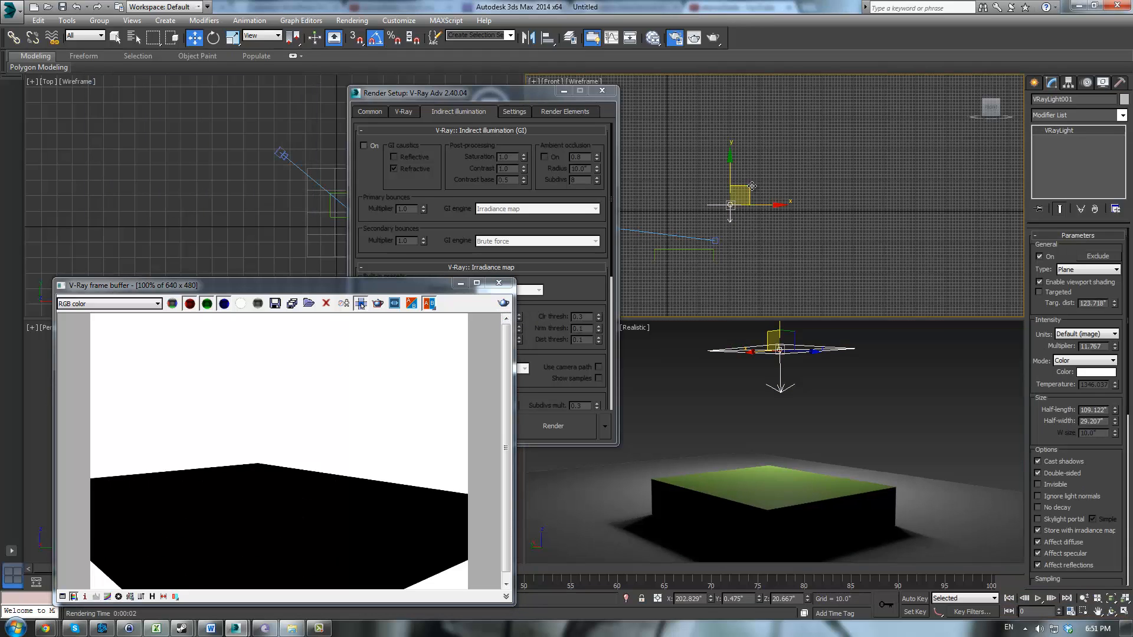
{"action": "left_click_drag", "start_coordinate": [751, 186], "coordinate": [778, 140]}
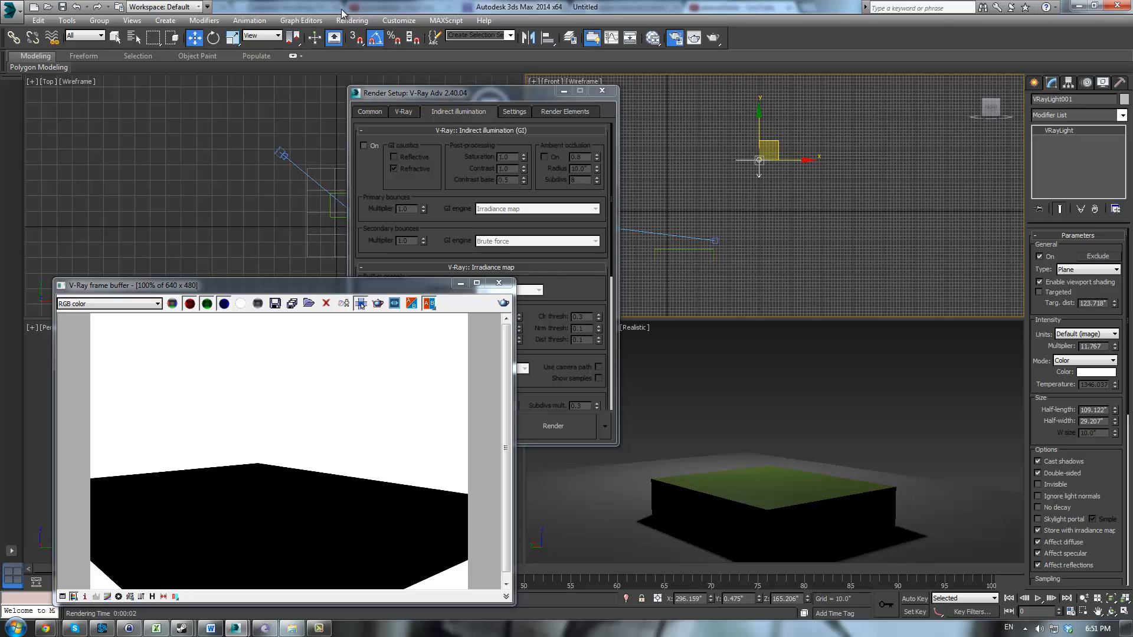
Step: Clear the VRaySky environment map from the scene background and render the camera view
{"action": "left_click", "coordinate": [352, 20]}
{"action": "left_click", "coordinate": [383, 112]}
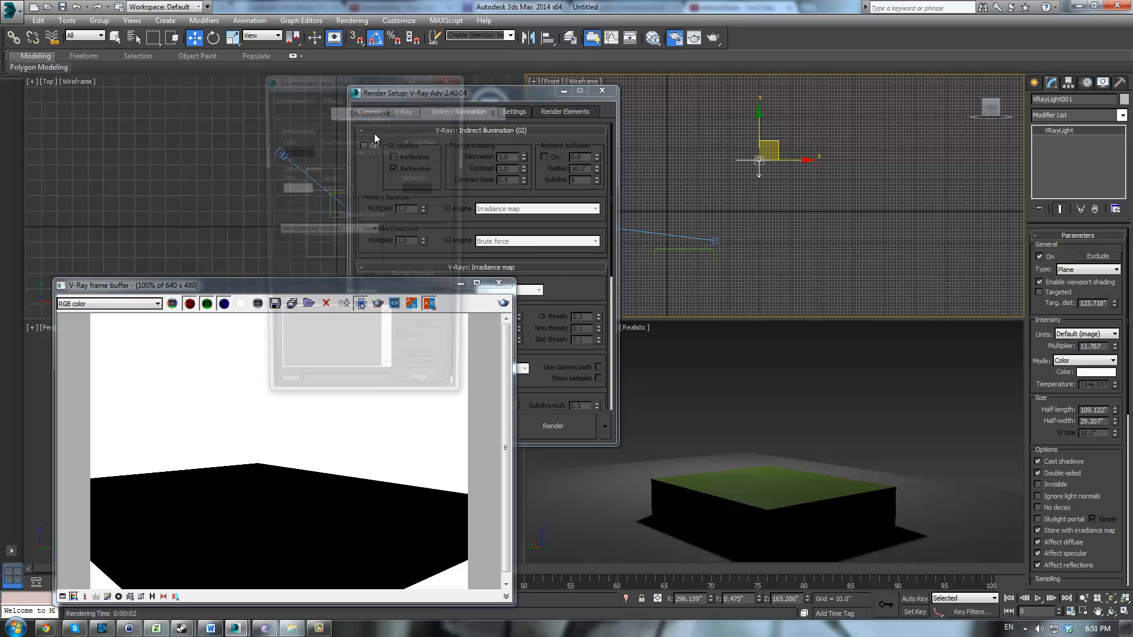
{"action": "right_click", "coordinate": [357, 154]}
{"action": "left_click", "coordinate": [385, 185]}
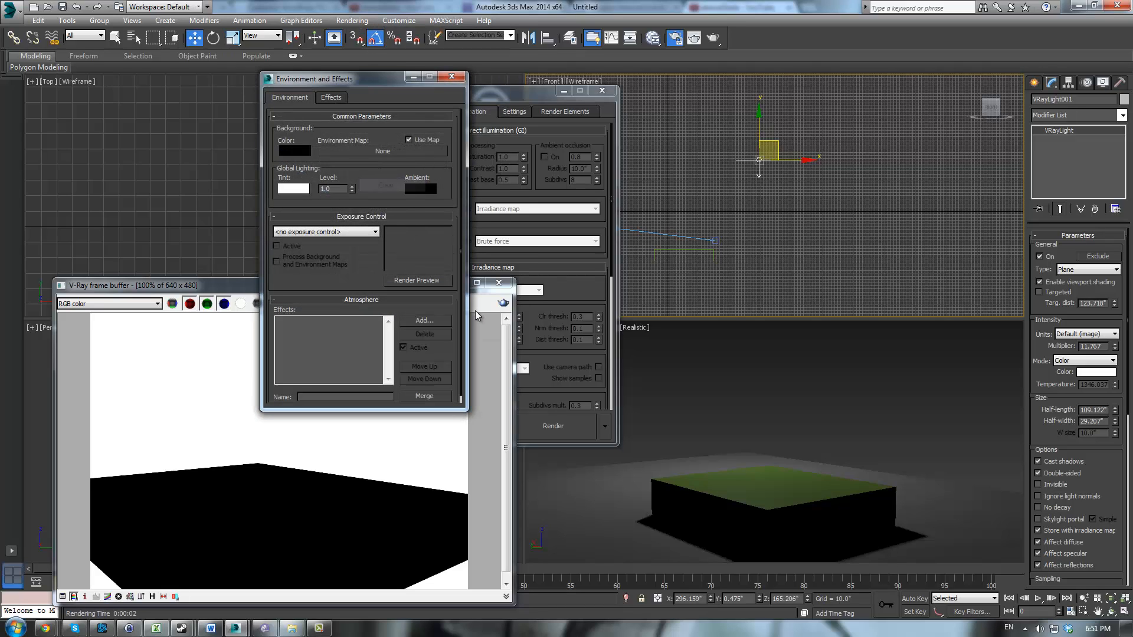
{"action": "left_click", "coordinate": [503, 304]}
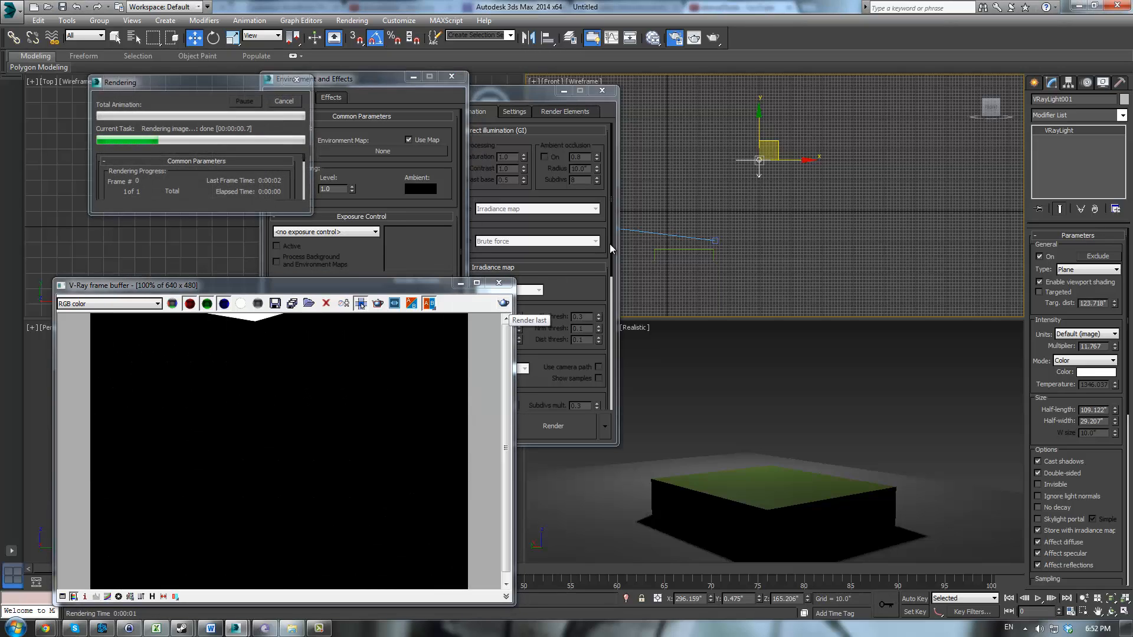
Step: Reposition the VRayLight above the box at about X 151" and Z 222", scale it up and render
{"action": "left_click_drag", "start_coordinate": [770, 158], "coordinate": [782, 95]}
{"action": "key", "text": "r"}
{"action": "left_click", "coordinate": [503, 304]}
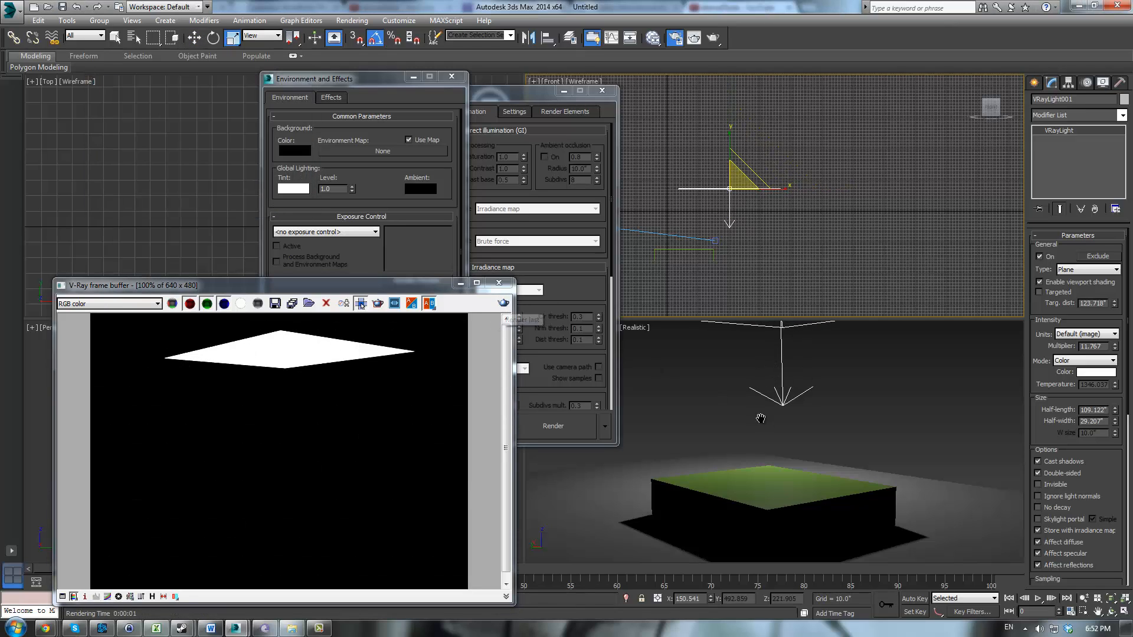
Step: Raise the VRayLight's multiplier to 92.767 and render again
{"action": "middle_click_drag", "start_coordinate": [799, 453], "coordinate": [794, 434]}
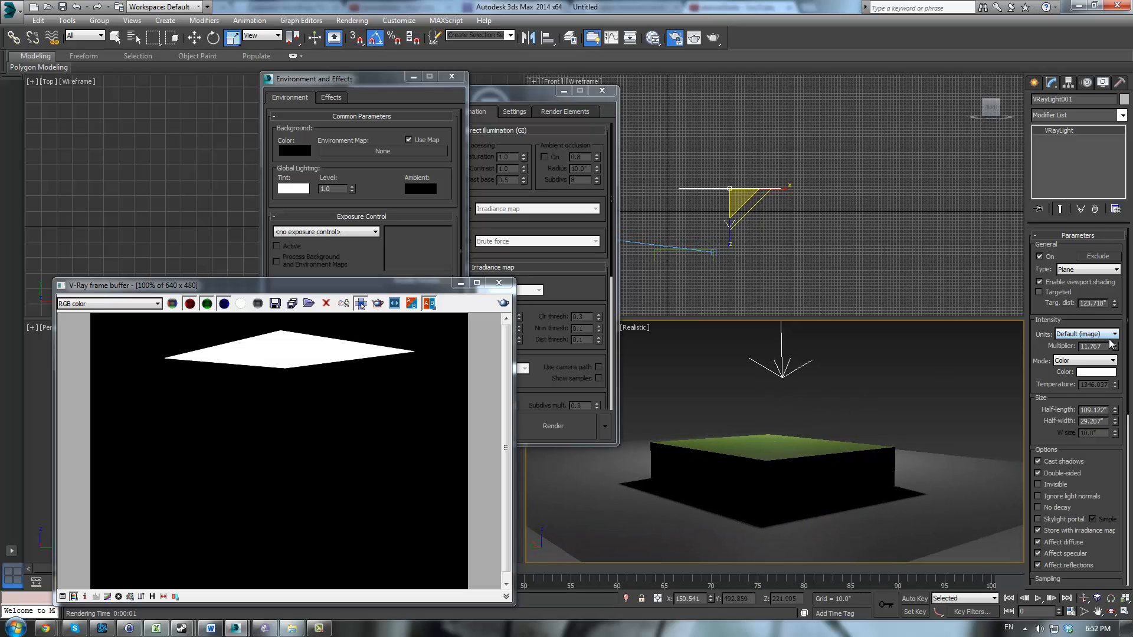
{"action": "left_click_drag", "start_coordinate": [1115, 348], "coordinate": [1096, 300]}
{"action": "left_click", "coordinate": [503, 304]}
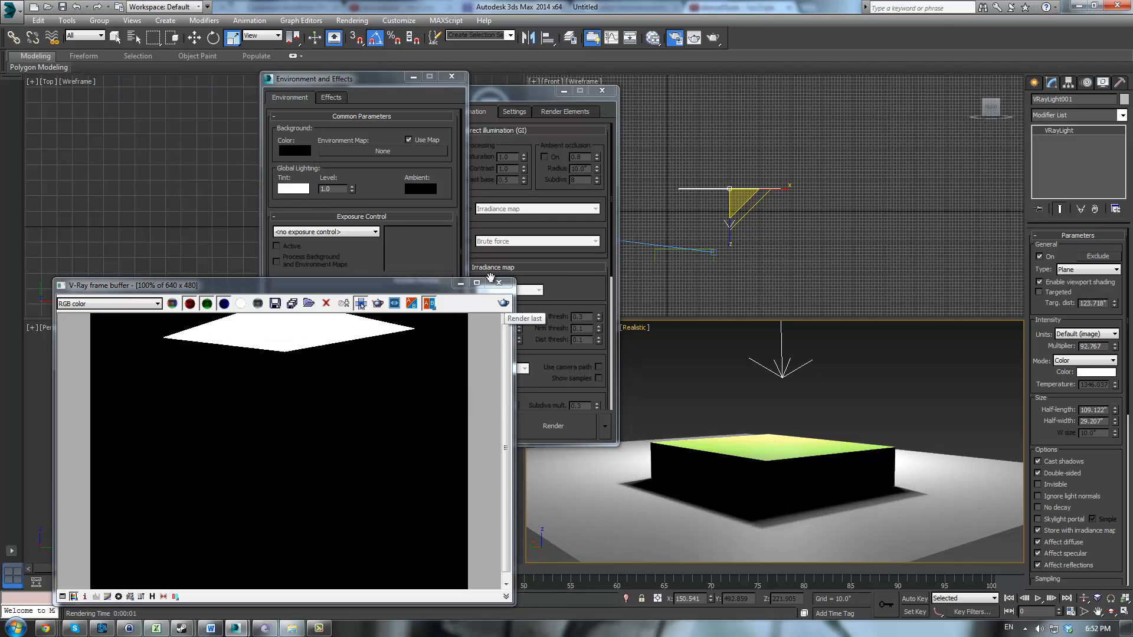
Step: Set VRayPhysicalCamera001 as the view to render and render it from the render setup
{"action": "left_click", "coordinate": [500, 283]}
{"action": "left_click", "coordinate": [411, 435]}
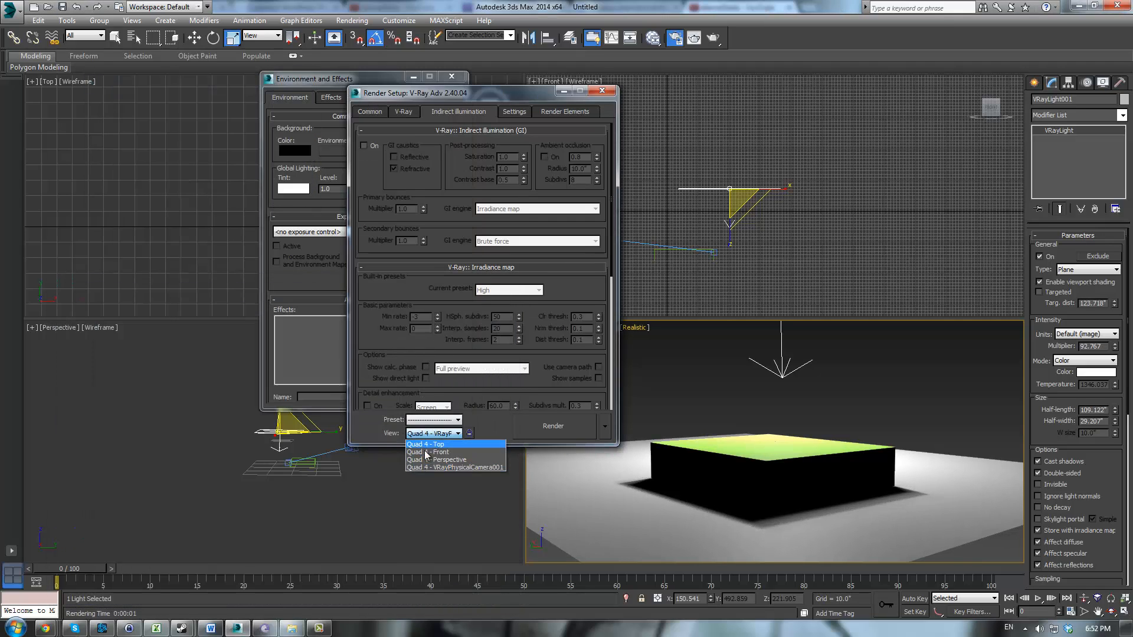
{"action": "left_click", "coordinate": [433, 466]}
{"action": "left_click", "coordinate": [552, 426]}
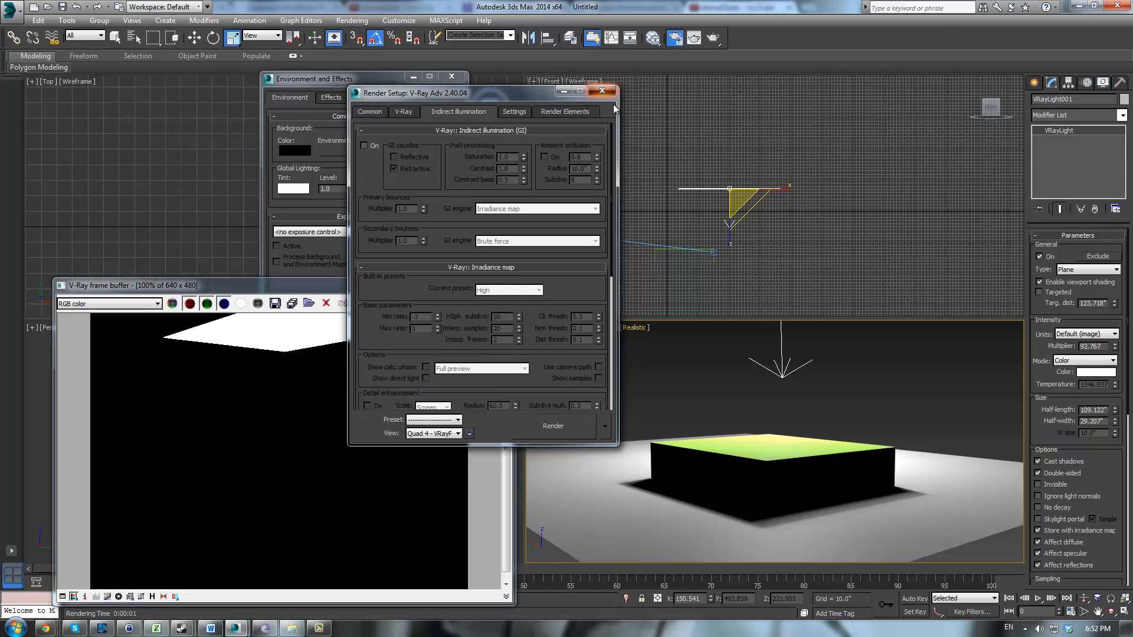
Step: Close the render setup and show safe frames in the VRayPhysicalCamera001 view
{"action": "left_click", "coordinate": [602, 91]}
{"action": "left_click", "coordinate": [571, 327]}
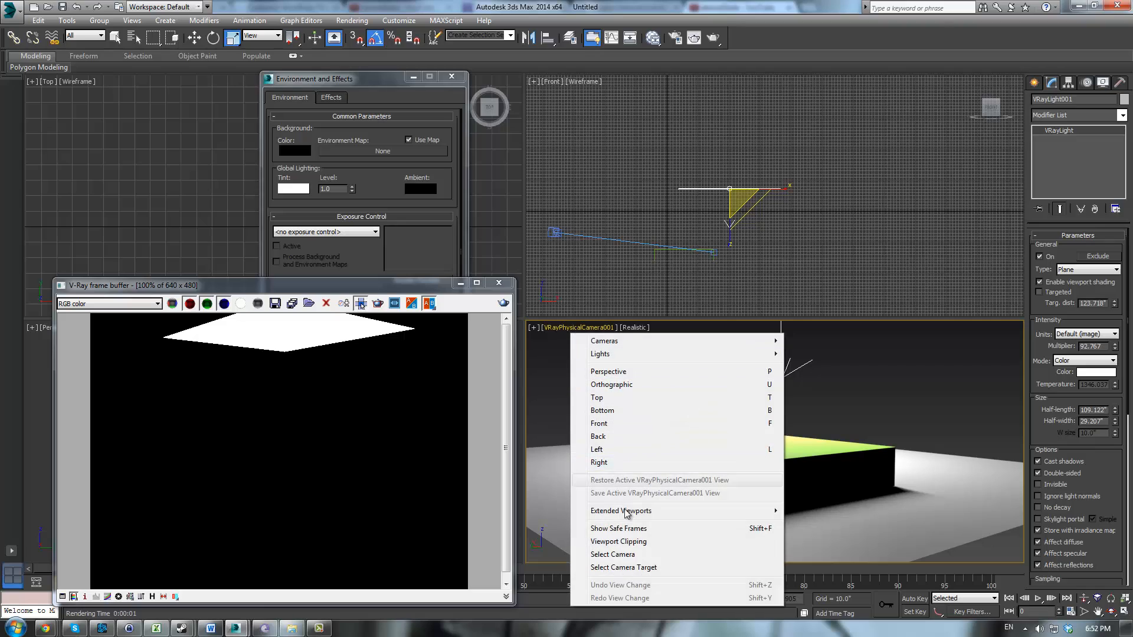
{"action": "left_click", "coordinate": [628, 528]}
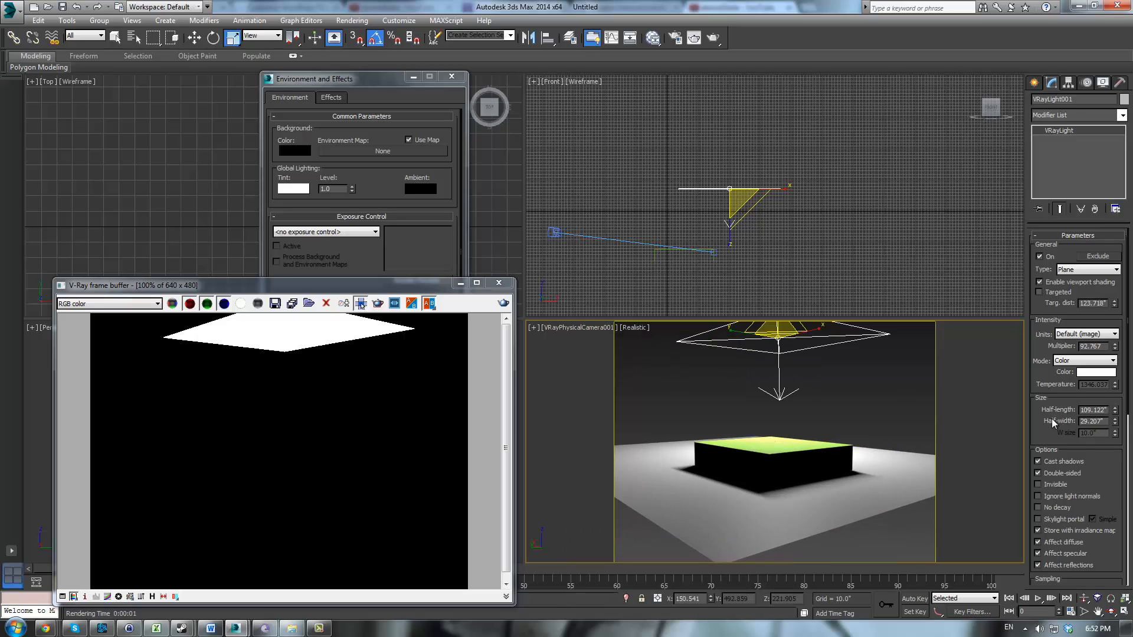
Step: Delete the overhead VRayLight and draw a replacement plane VRayLight over the box, about 157.7" half-length by 121.6" half-width
{"action": "left_click_drag", "start_coordinate": [1051, 419], "coordinate": [1070, 335]}
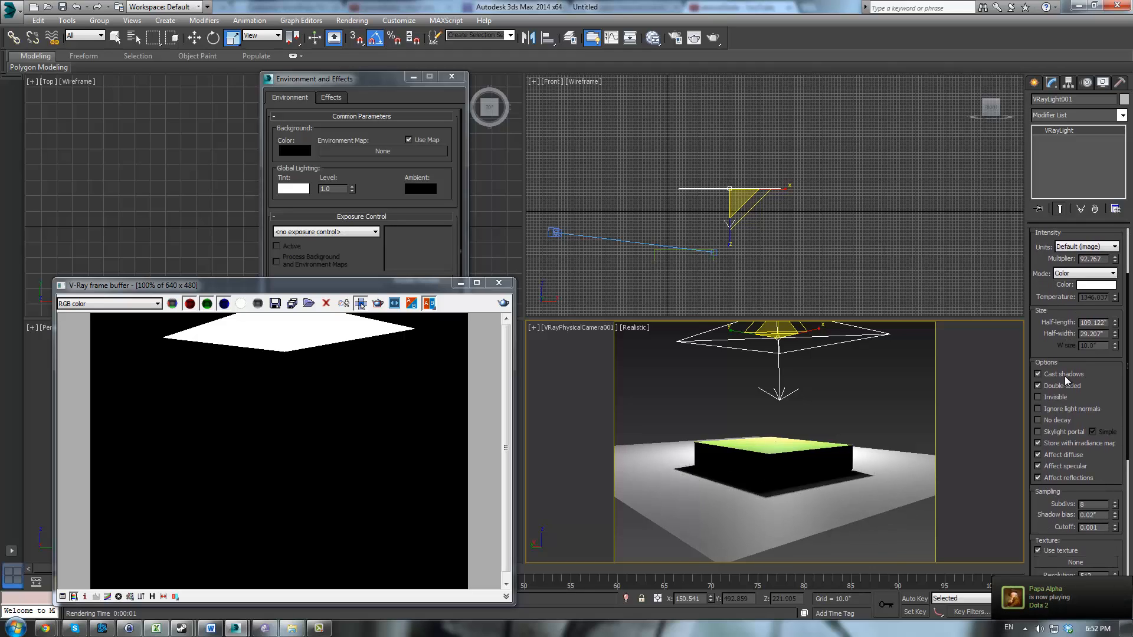
{"action": "key", "text": "Delete"}
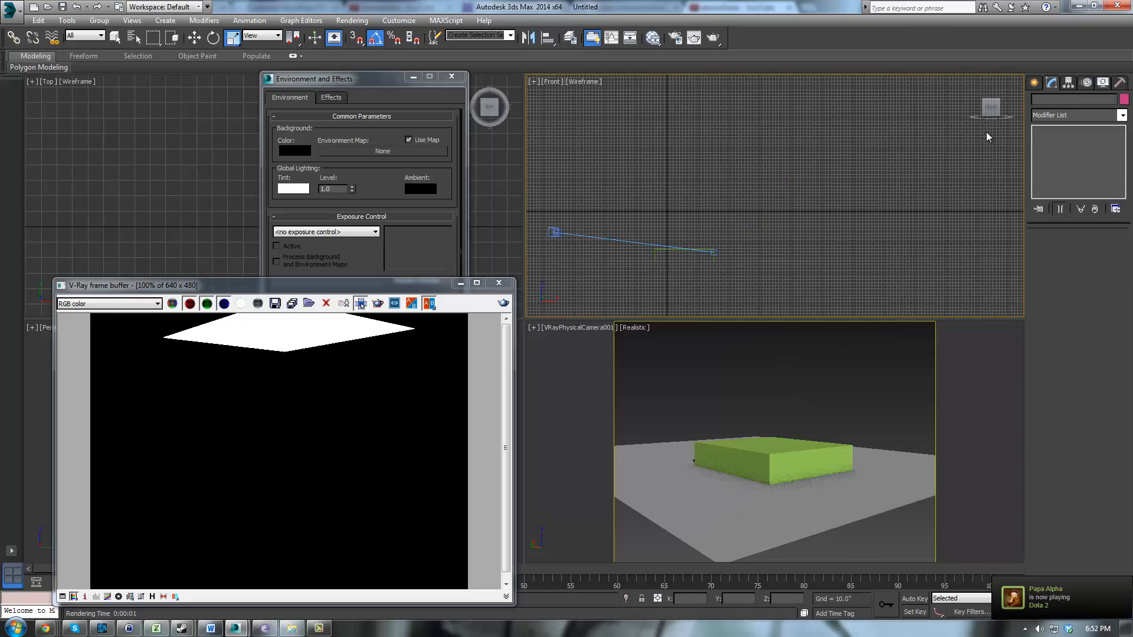
{"action": "left_click", "coordinate": [1034, 82]}
{"action": "left_click", "coordinate": [1066, 101]}
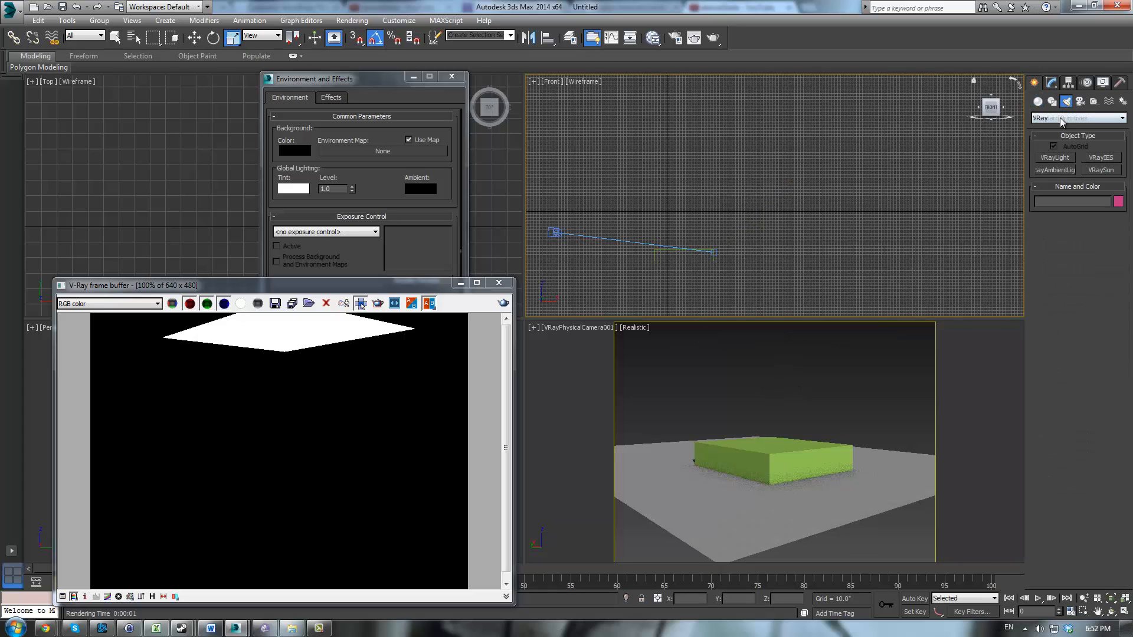
{"action": "left_click", "coordinate": [1060, 118]}
{"action": "left_click", "coordinate": [1052, 147]}
{"action": "left_click", "coordinate": [1055, 158]}
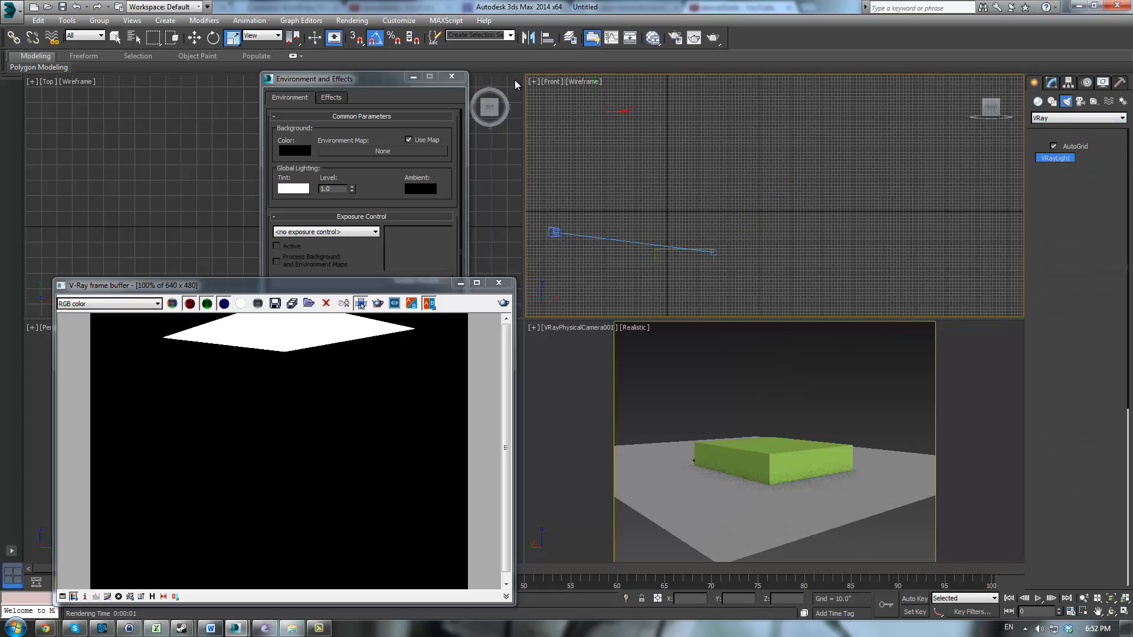
{"action": "left_click", "coordinate": [452, 77]}
{"action": "left_click", "coordinate": [498, 283]}
{"action": "left_click_drag", "start_coordinate": [353, 201], "coordinate": [401, 237]}
{"action": "key", "text": "w"}
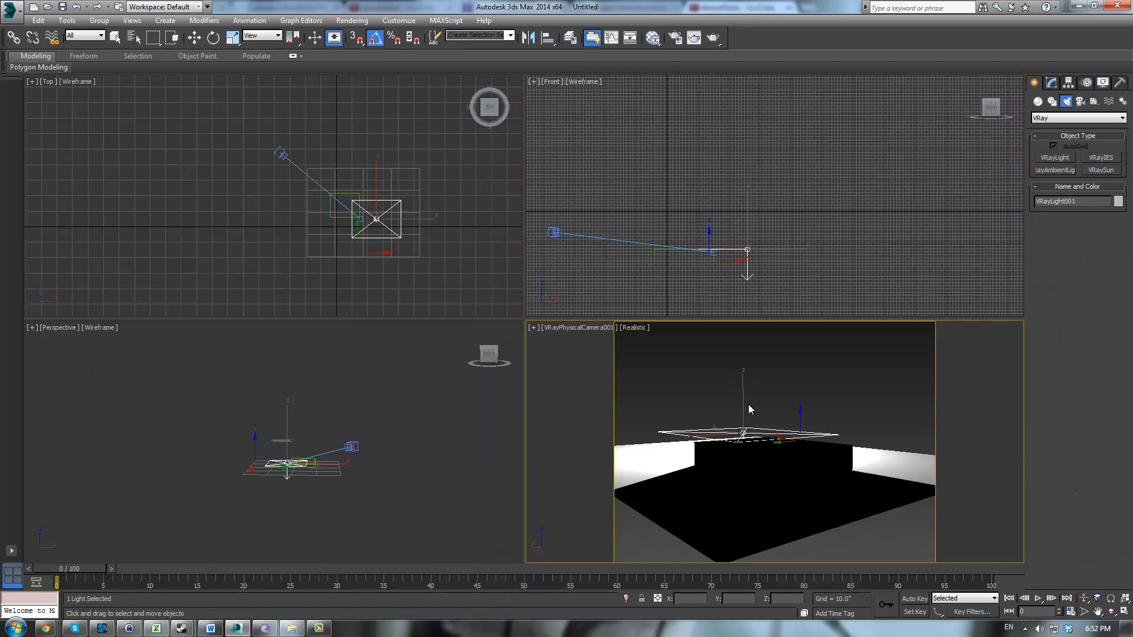
Step: Raise the new VRayLight about 270" above the box and render the VRayPhysicalCamera001 view
{"action": "left_click_drag", "start_coordinate": [737, 384], "coordinate": [756, 265]}
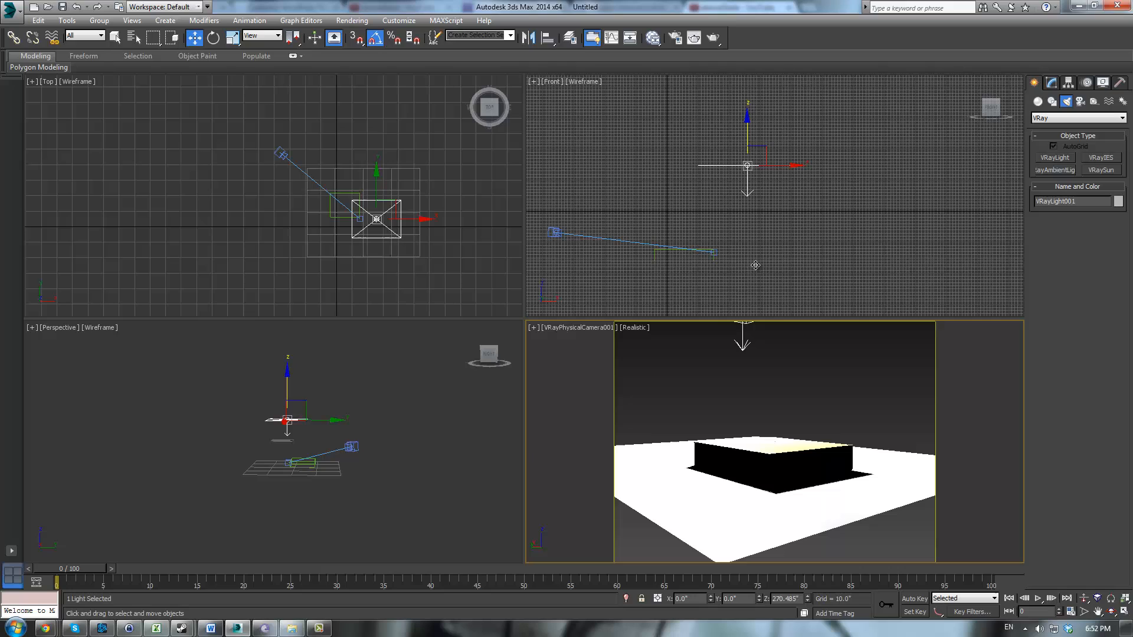
{"action": "left_click", "coordinate": [707, 395]}
{"action": "left_click", "coordinate": [713, 38]}
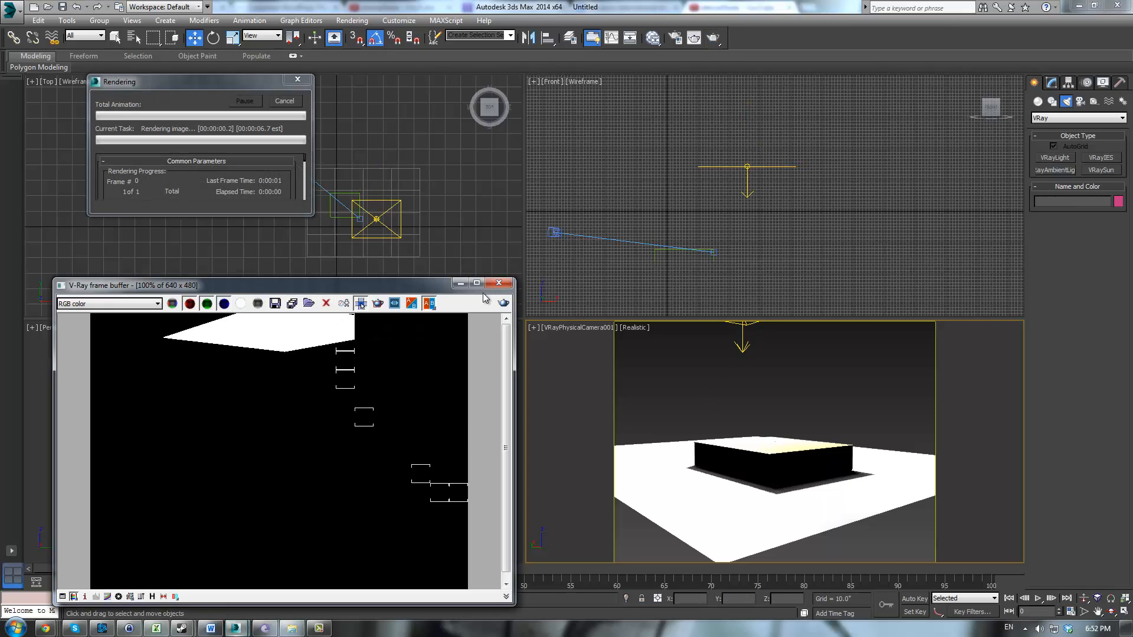
{"action": "left_click", "coordinate": [511, 284]}
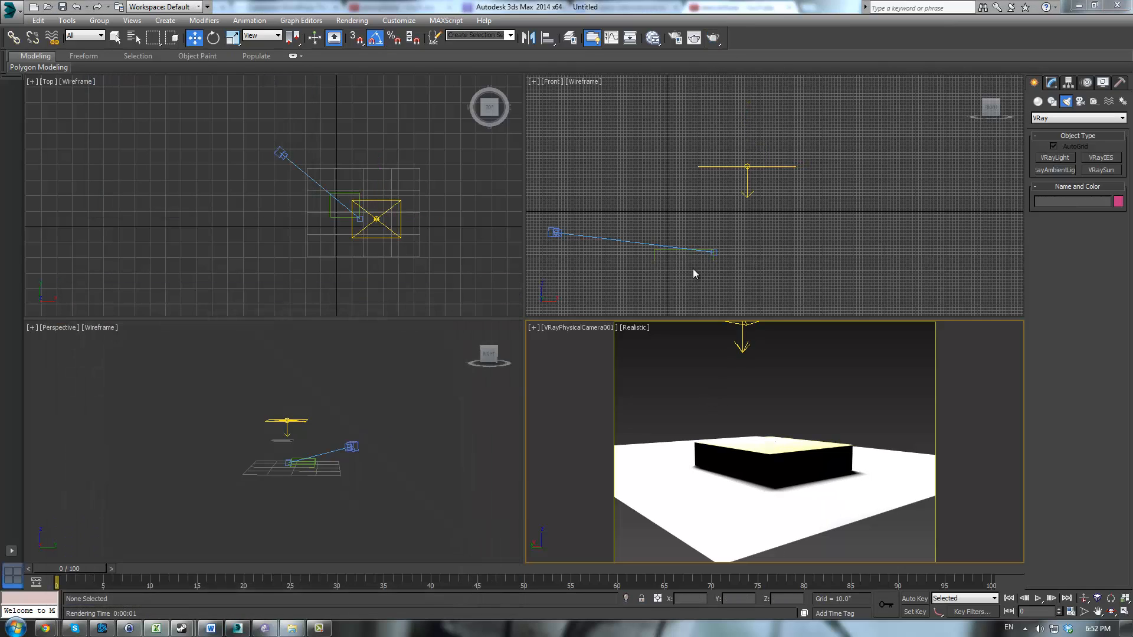
Step: Try a VRayLight multiplier of 1297.767 and render the VRayPhysicalCamera001 view again
{"action": "left_click", "coordinate": [747, 168]}
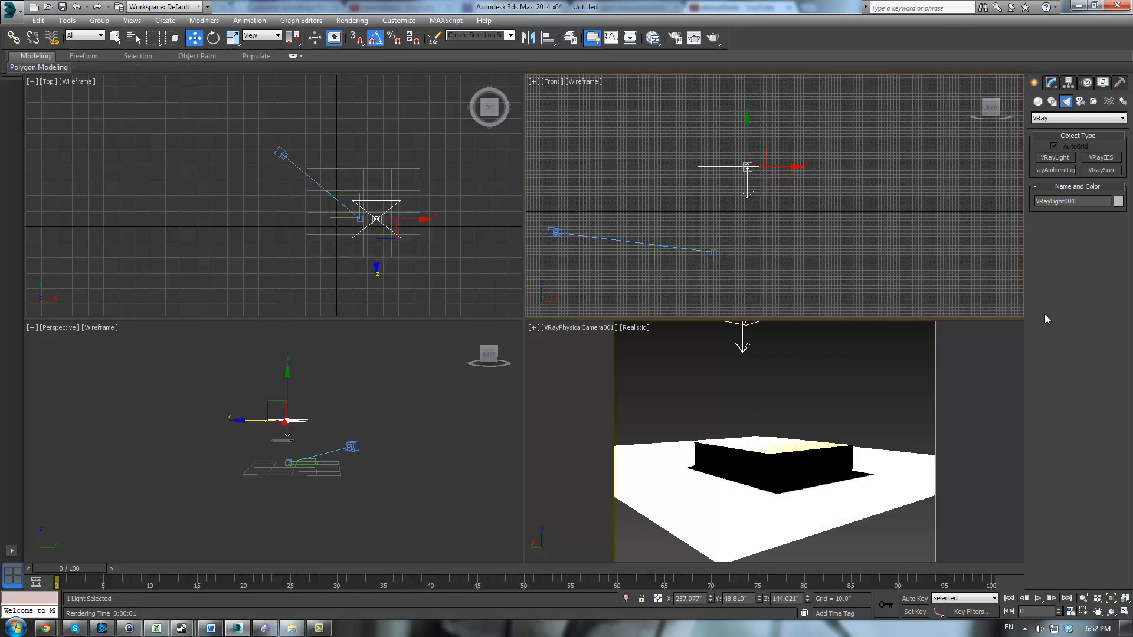
{"action": "left_click", "coordinate": [1051, 83]}
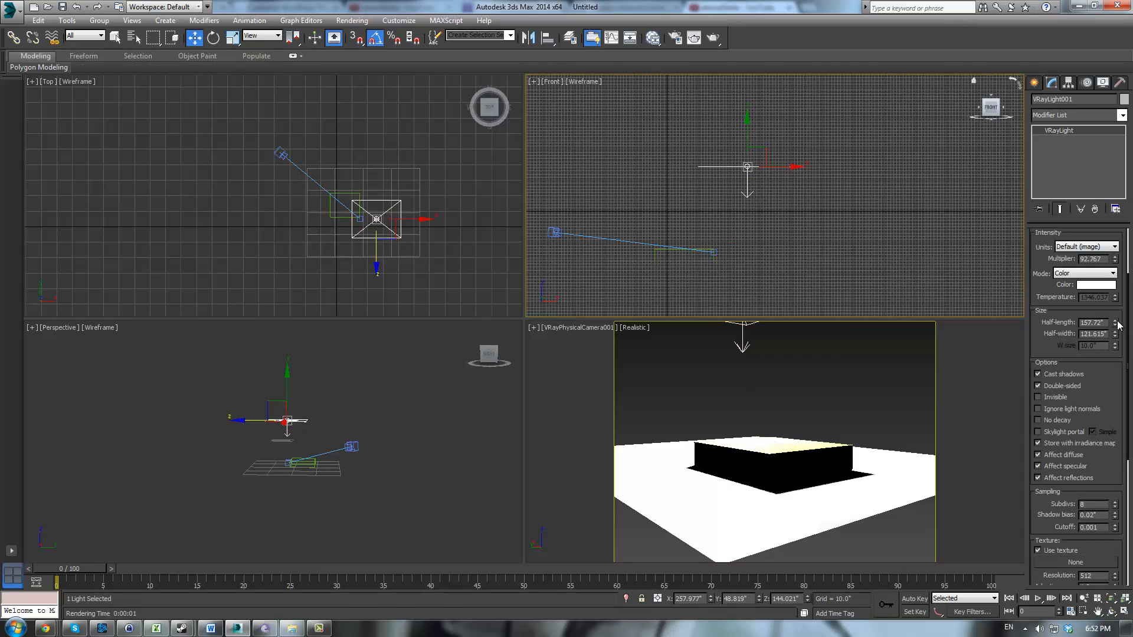
{"action": "left_click_drag", "start_coordinate": [1120, 218], "coordinate": [1126, 534]}
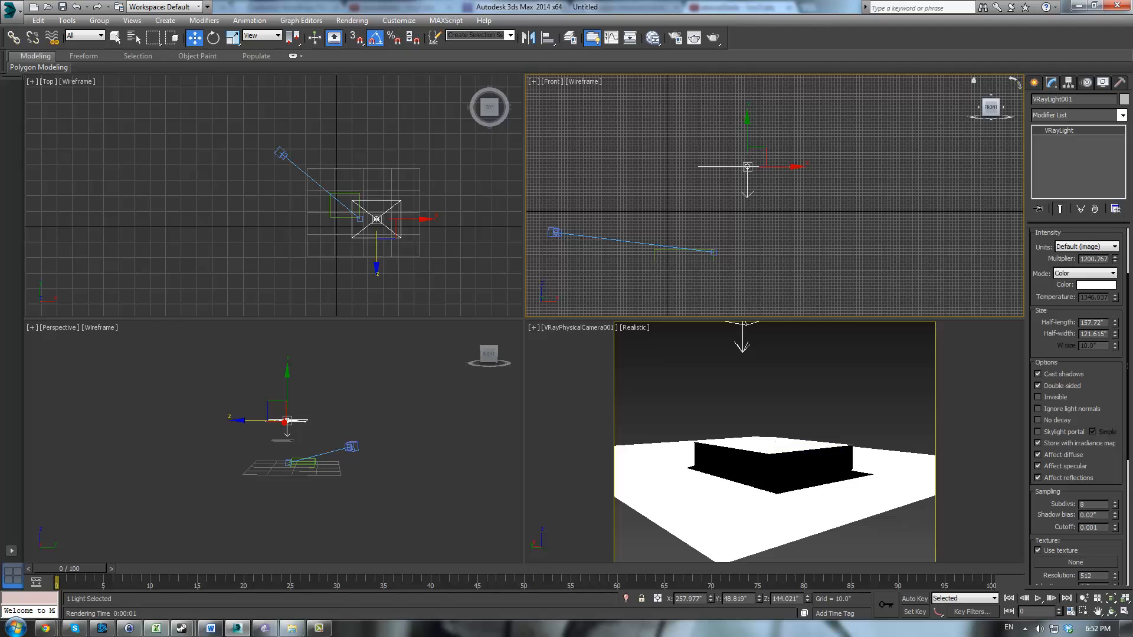
{"action": "left_click", "coordinate": [713, 38]}
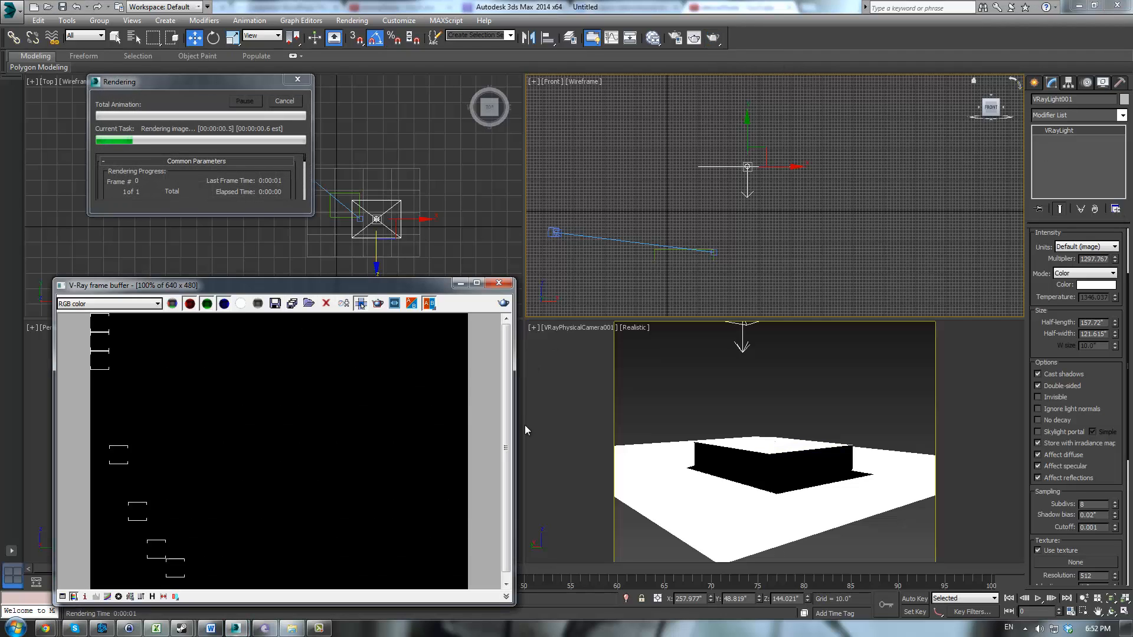
{"action": "left_click", "coordinate": [504, 303]}
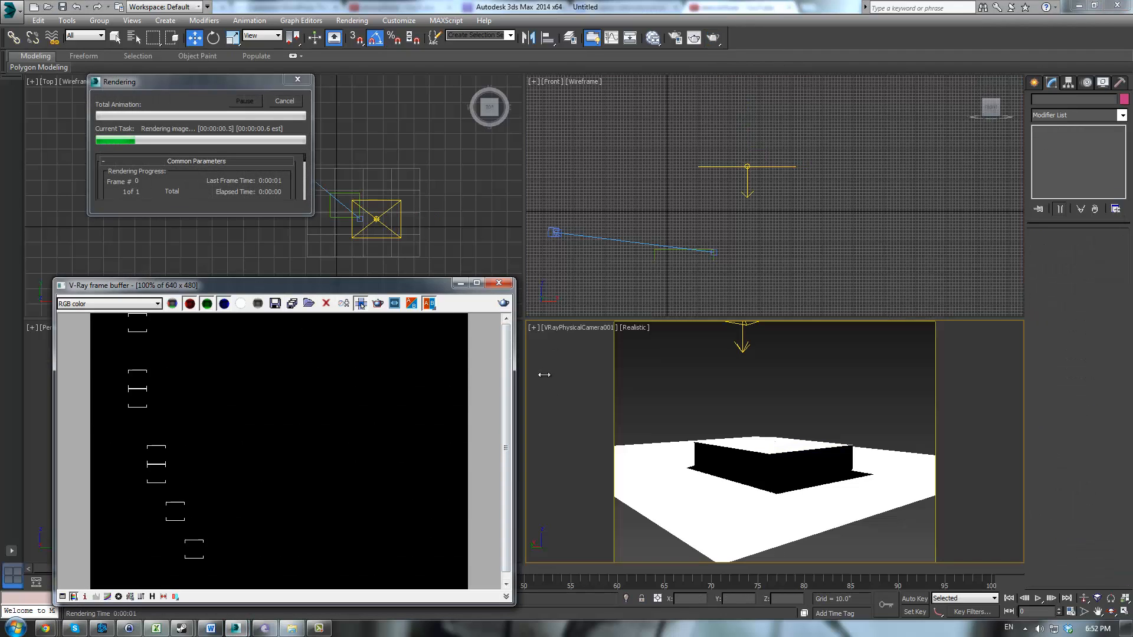
{"action": "left_click", "coordinate": [499, 284]}
Step: Check VRayPhysicalCamera001's exposure, shutter speed and film speed settings, and deselect the camera
{"action": "left_click", "coordinate": [282, 153]}
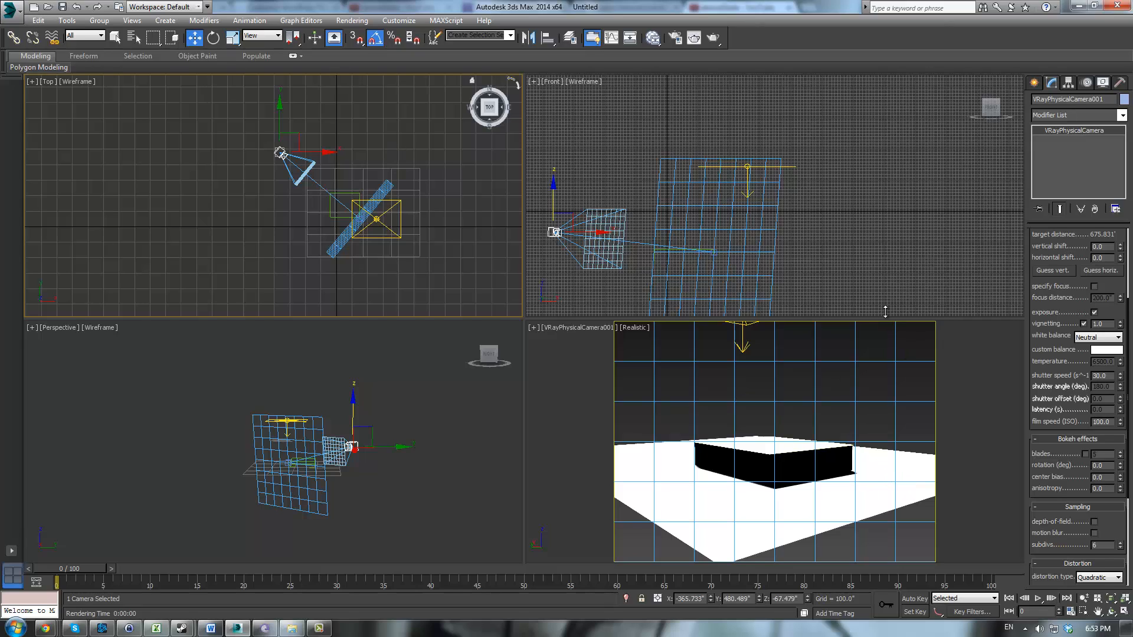
{"action": "left_click", "coordinate": [789, 362]}
{"action": "left_click", "coordinate": [773, 459]}
{"action": "left_click", "coordinate": [815, 406]}
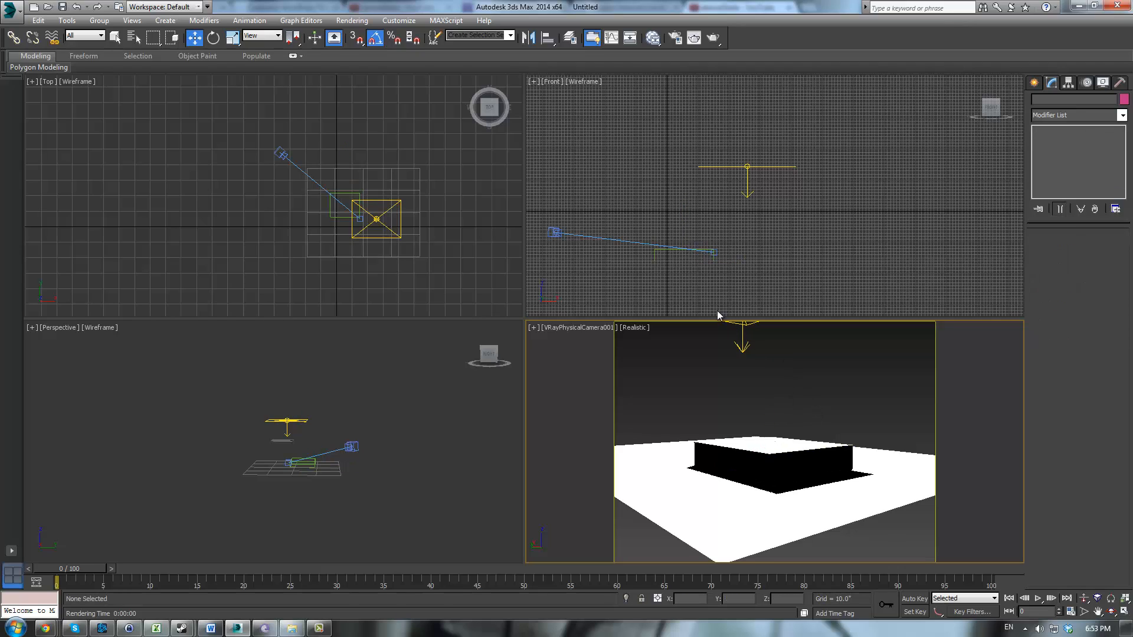
Step: Lower the VRayLight's multiplier to 77.767, turn off Store with irradiance map and render the camera view
{"action": "left_click", "coordinate": [744, 180]}
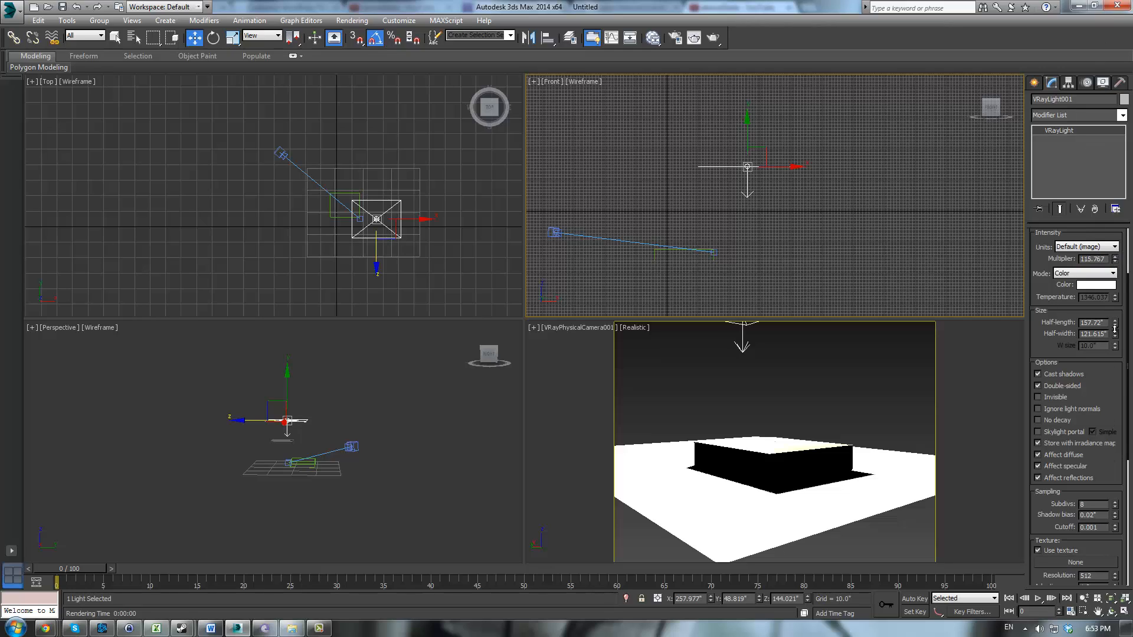
{"action": "left_click_drag", "start_coordinate": [1114, 328], "coordinate": [1111, 348]}
{"action": "left_click_drag", "start_coordinate": [1119, 398], "coordinate": [1114, 370]}
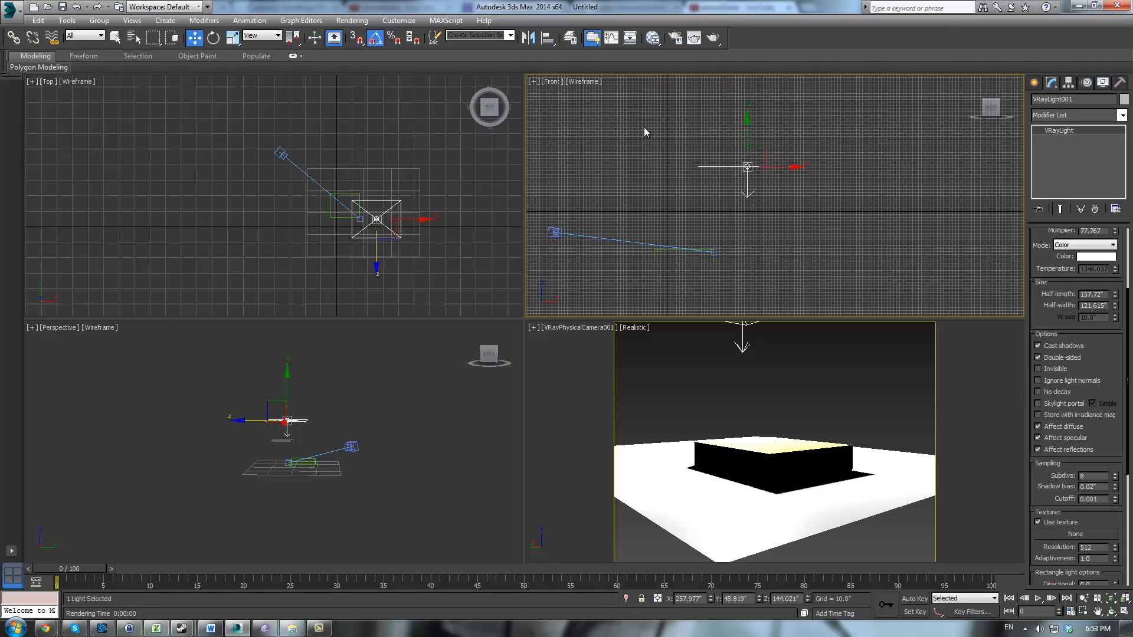
{"action": "left_click", "coordinate": [617, 364]}
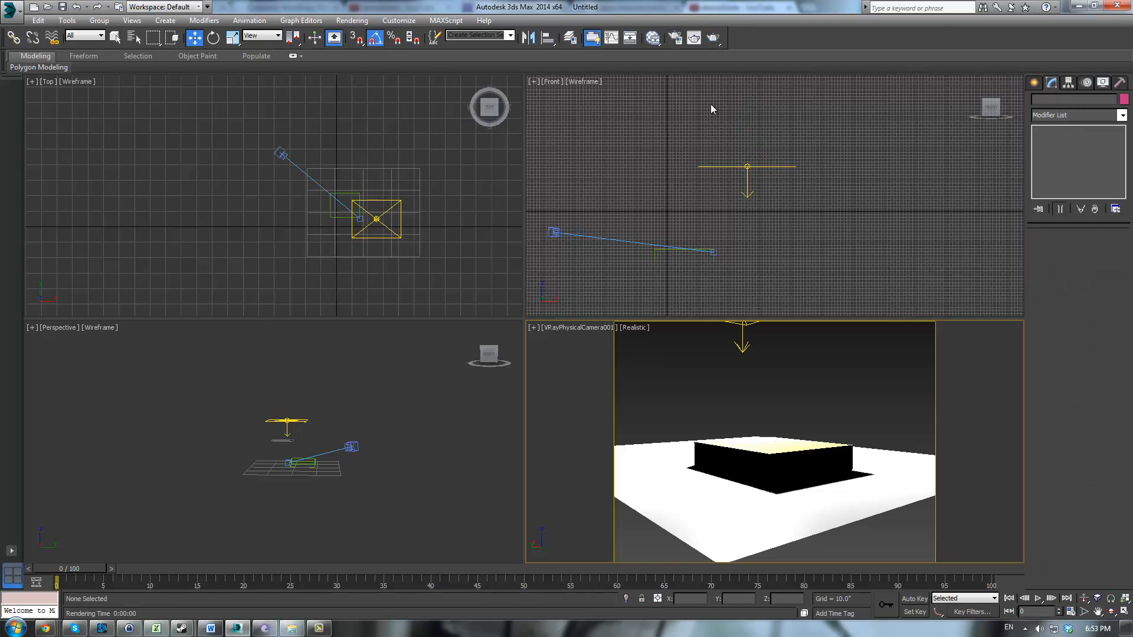
{"action": "left_click", "coordinate": [713, 38]}
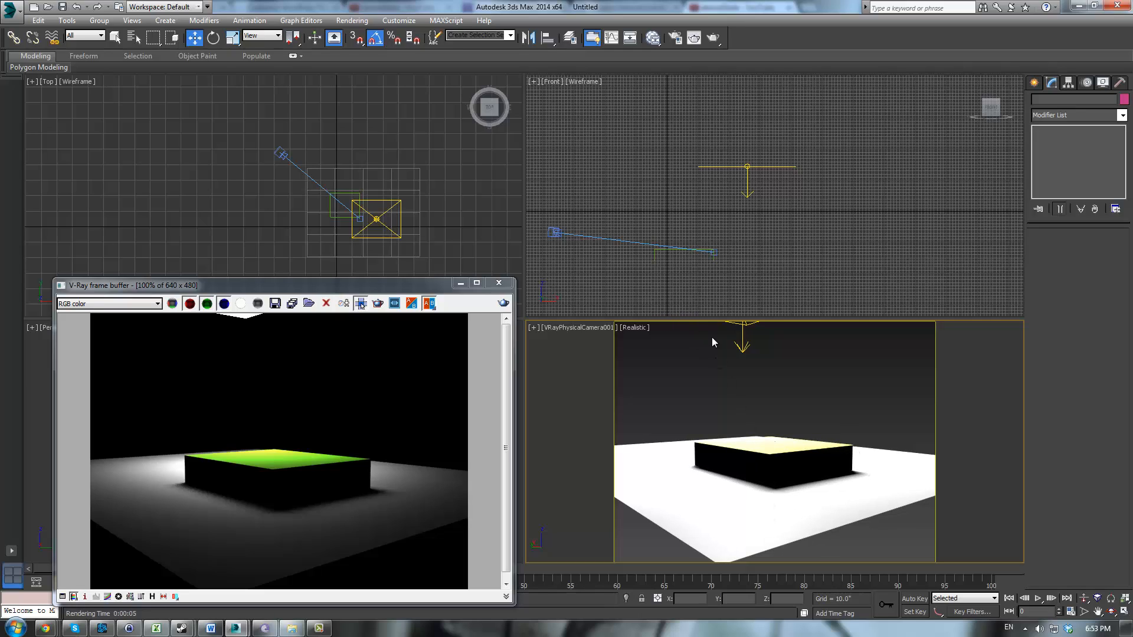
Step: Turn off Affect diffuse on the VRayLight and render the camera view again
{"action": "left_click", "coordinate": [739, 345]}
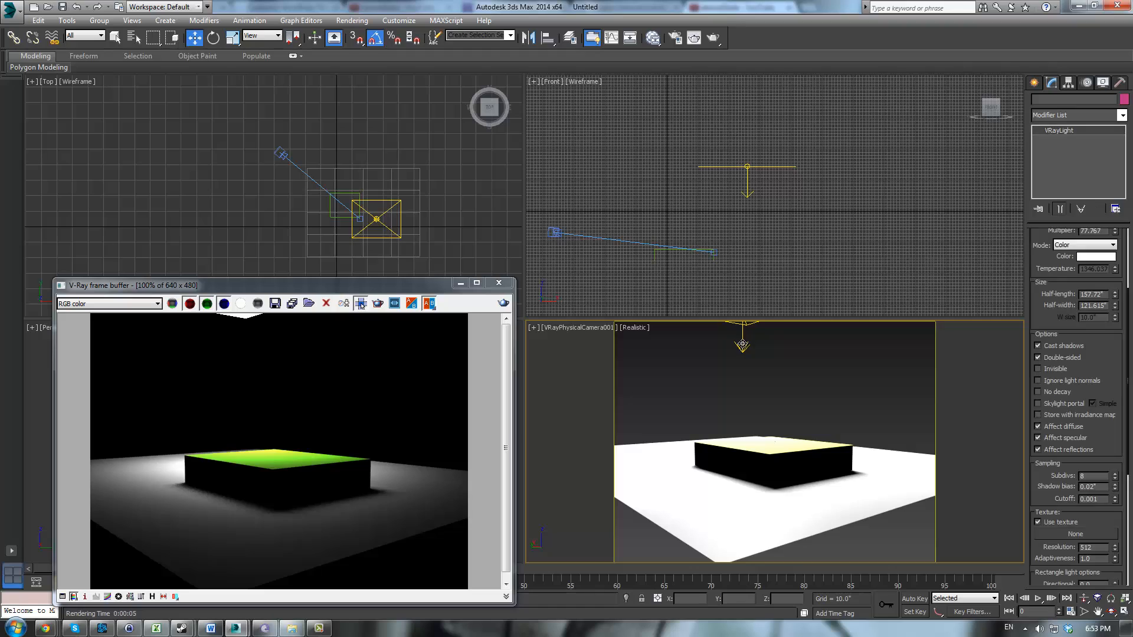
{"action": "scroll", "coordinate": [1115, 362], "scroll_direction": "down", "scroll_amount": 1}
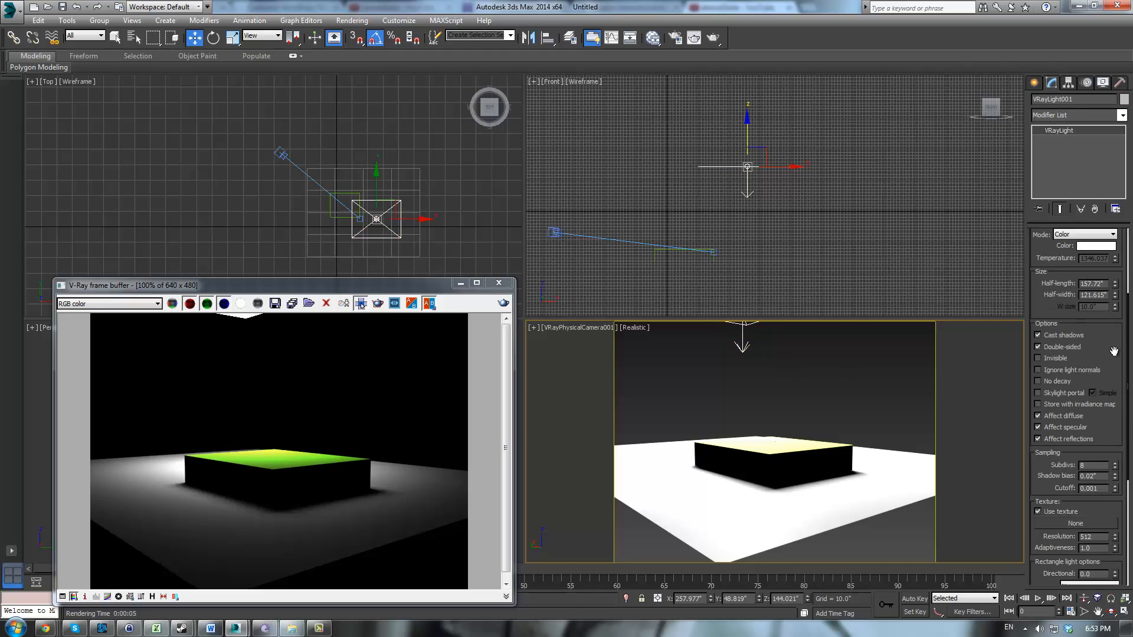
{"action": "left_click", "coordinate": [1044, 412]}
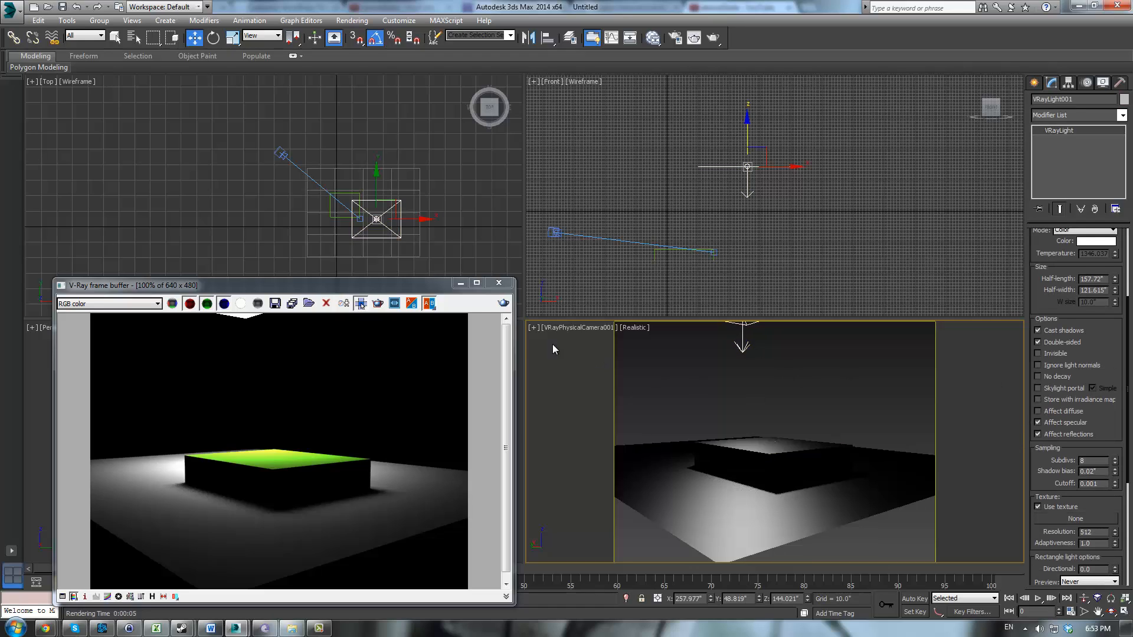
{"action": "left_click", "coordinate": [503, 304]}
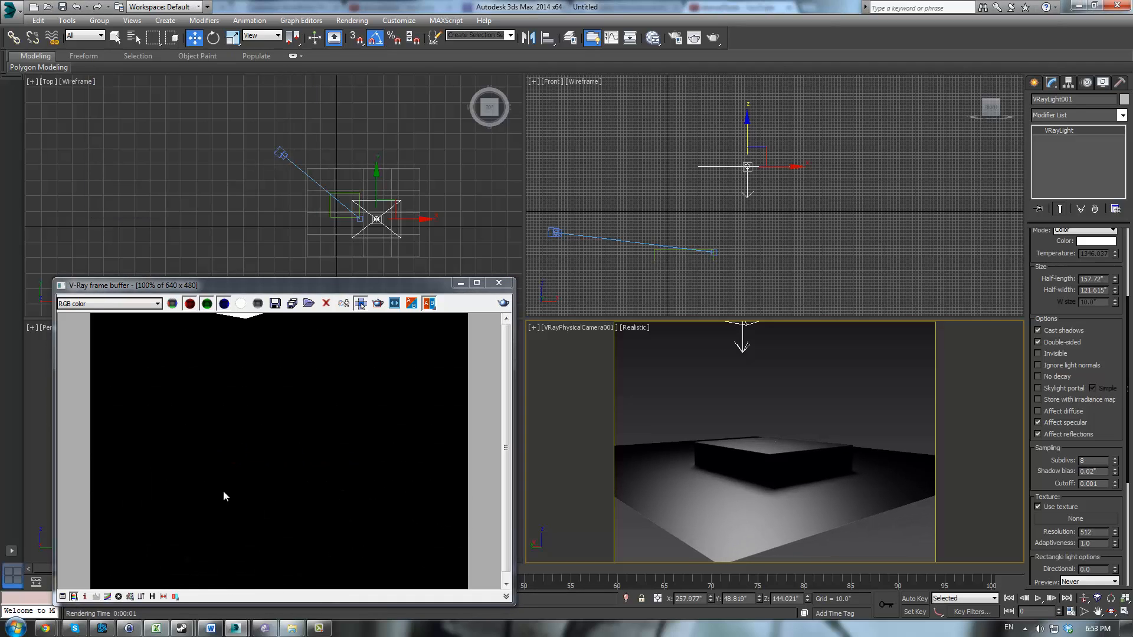
{"action": "left_click", "coordinate": [853, 410]}
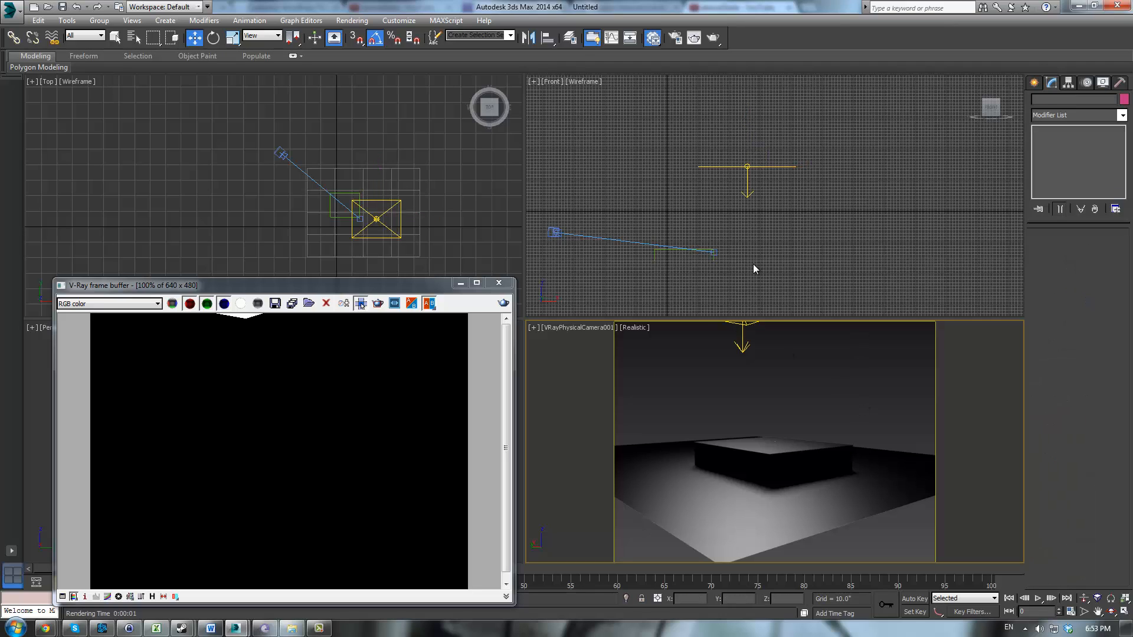
Step: Create a VRayMtl in the Slate Material Editor and assign it to the box
{"action": "key", "text": "m"}
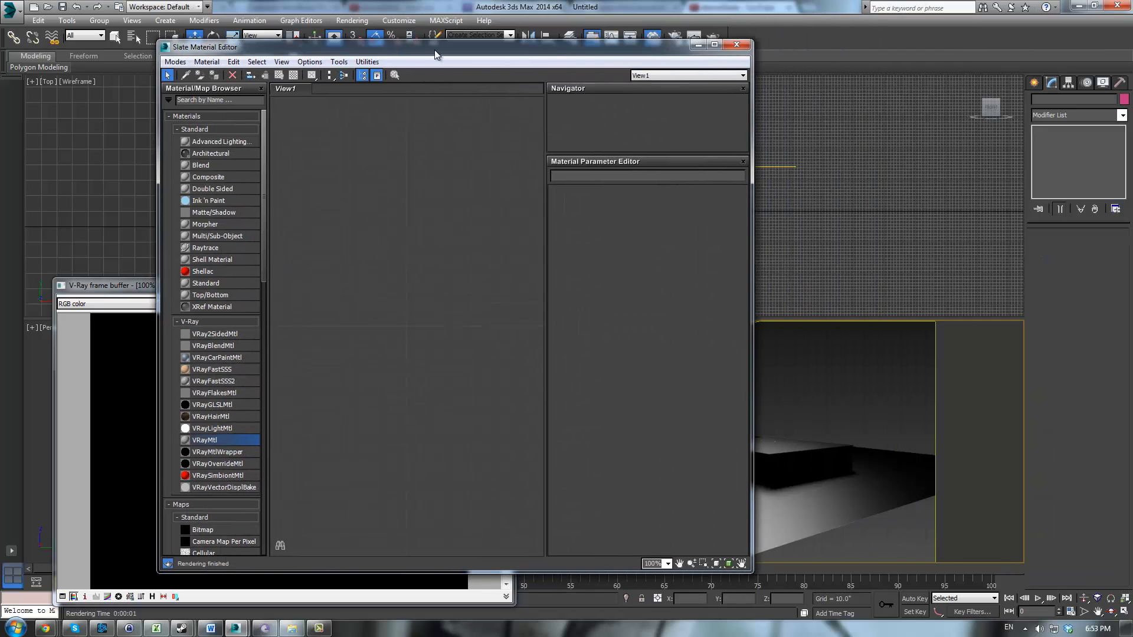
{"action": "left_click_drag", "start_coordinate": [204, 439], "coordinate": [364, 312]}
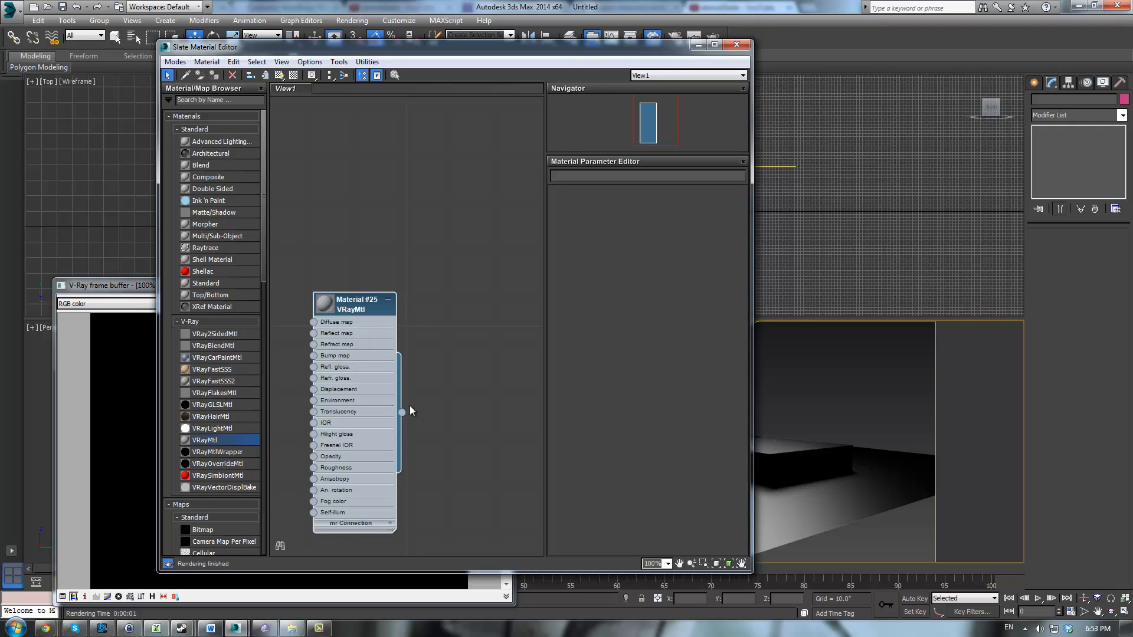
{"action": "left_click_drag", "start_coordinate": [402, 411], "coordinate": [782, 461]}
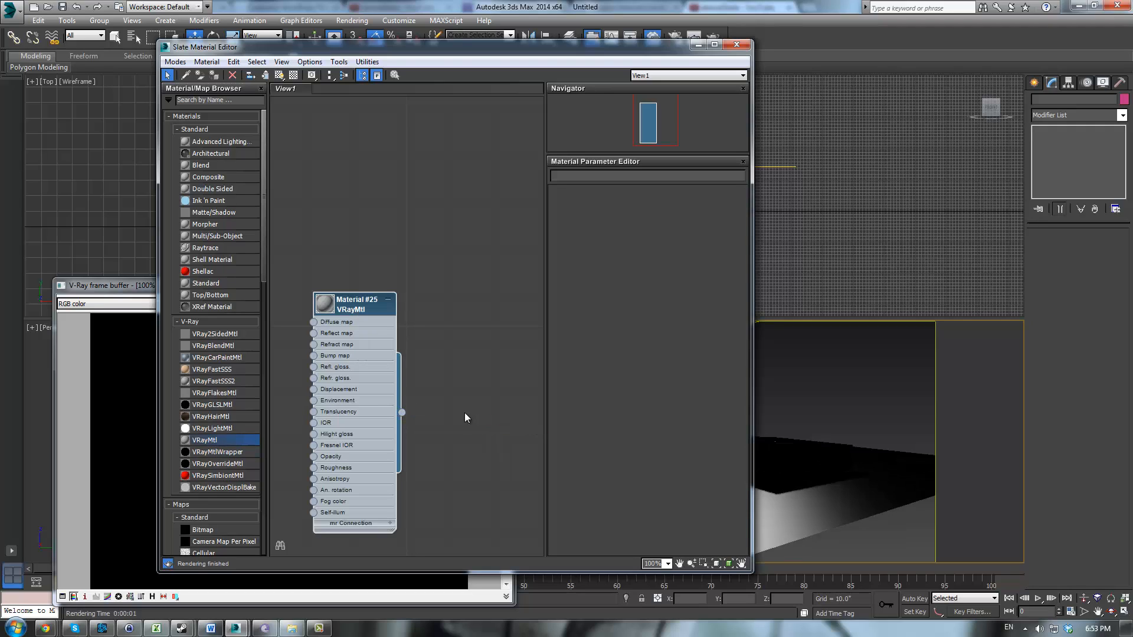
Step: Give the box's VRayMtl a grey reflection colour of value 88 and a grey refraction colour, and render again
{"action": "double_click", "coordinate": [350, 306]}
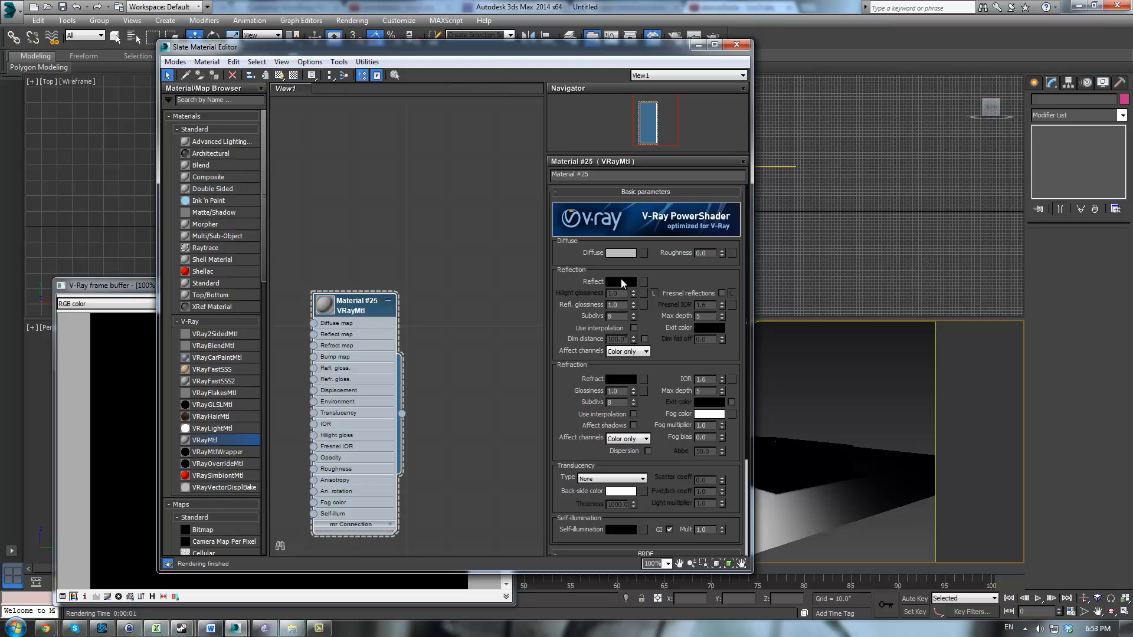
{"action": "left_click", "coordinate": [621, 282]}
{"action": "left_click", "coordinate": [401, 132]}
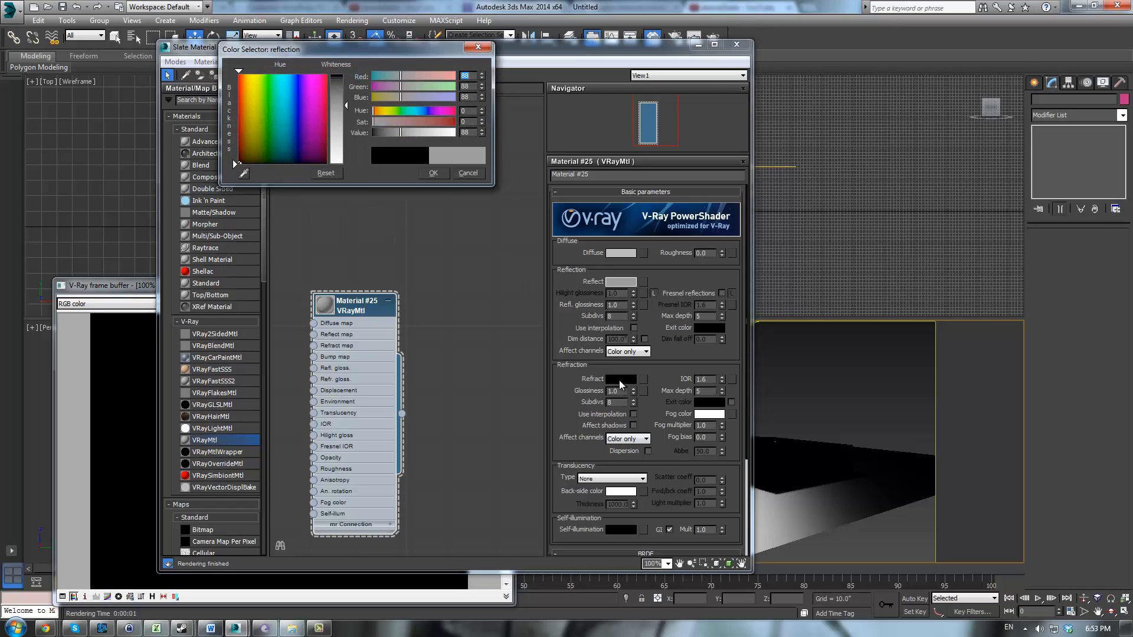
{"action": "left_click", "coordinate": [620, 379]}
{"action": "left_click", "coordinate": [410, 132]}
{"action": "left_click", "coordinate": [433, 174]}
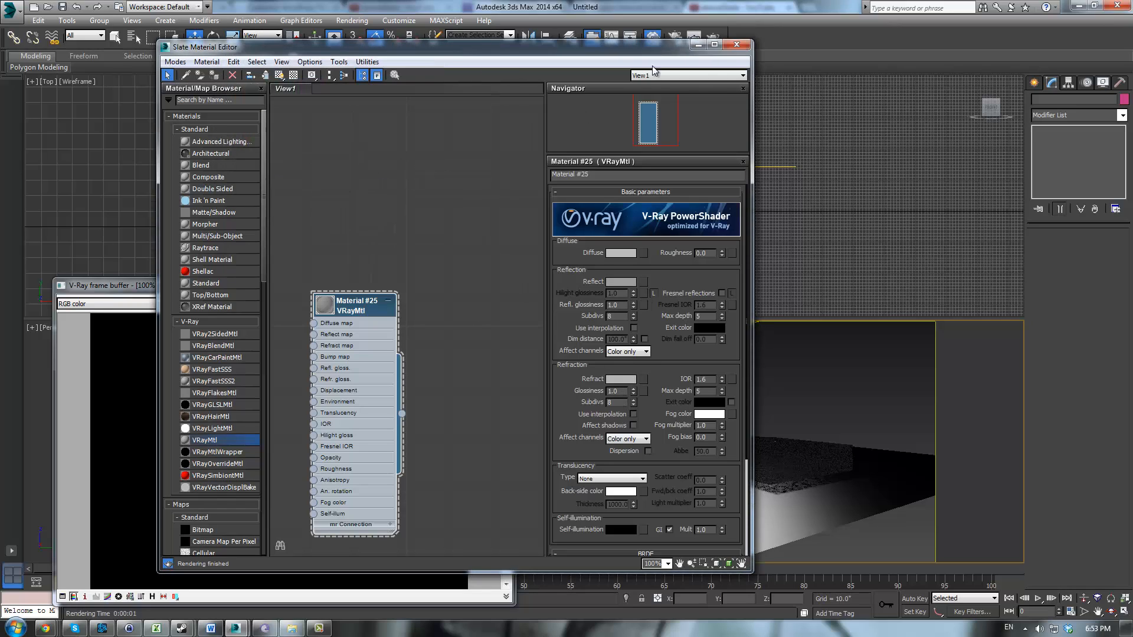
{"action": "left_click", "coordinate": [736, 45]}
{"action": "left_click", "coordinate": [503, 303]}
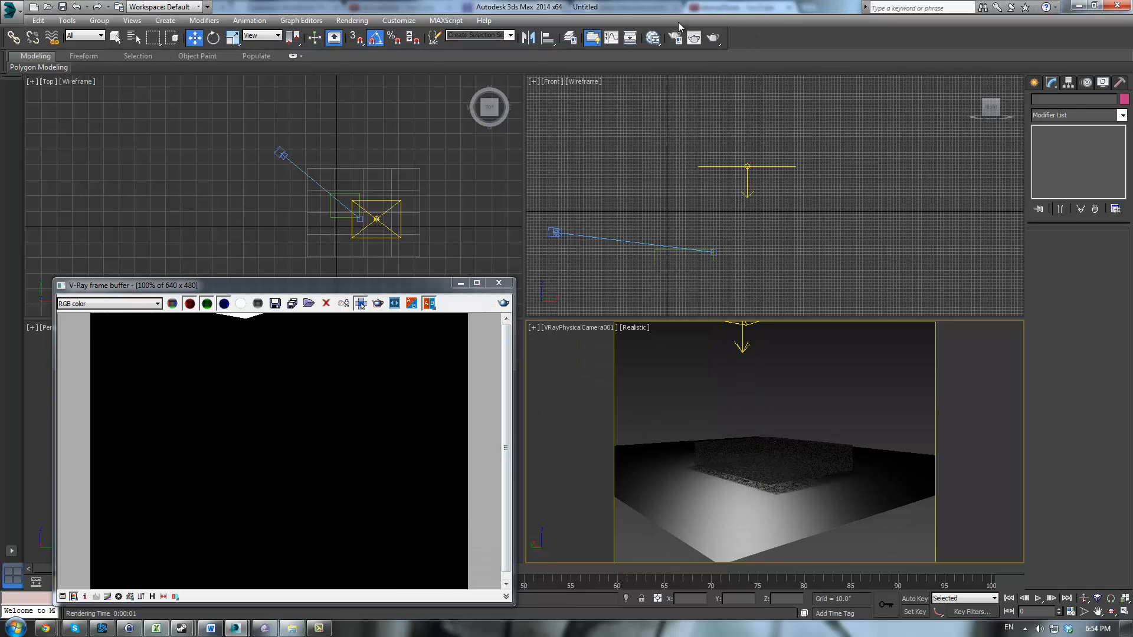
Step: Enable V-Ray indirect illumination with Light cache as the secondary bounce engine and render the camera view
{"action": "key", "text": "F10"}
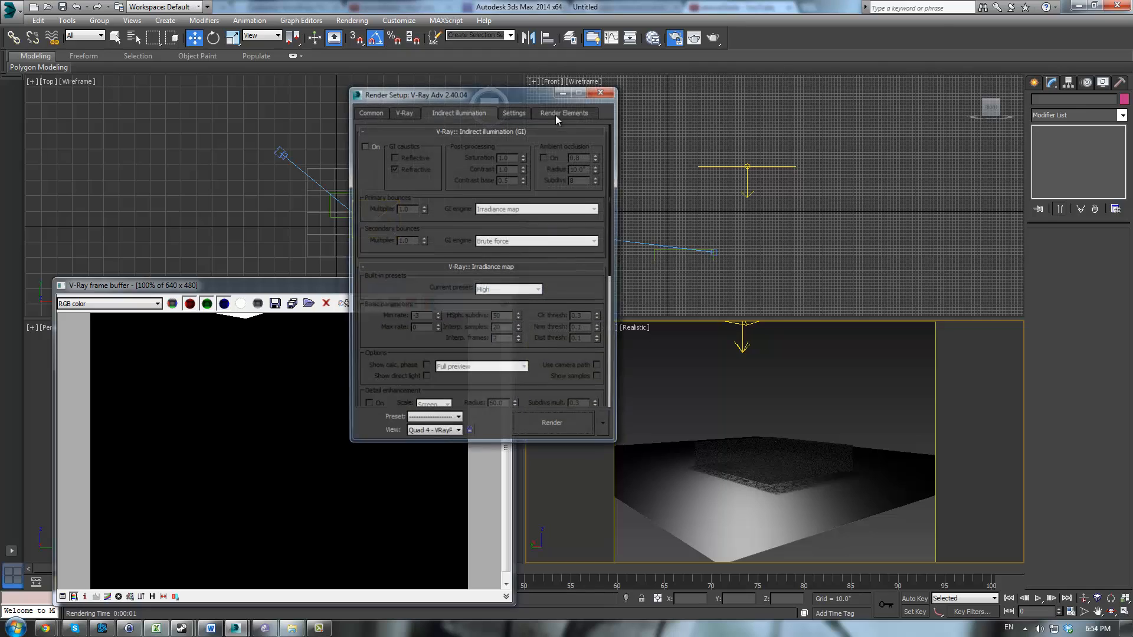
{"action": "left_click", "coordinate": [364, 145]}
{"action": "left_click", "coordinate": [522, 240]}
{"action": "left_click", "coordinate": [502, 274]}
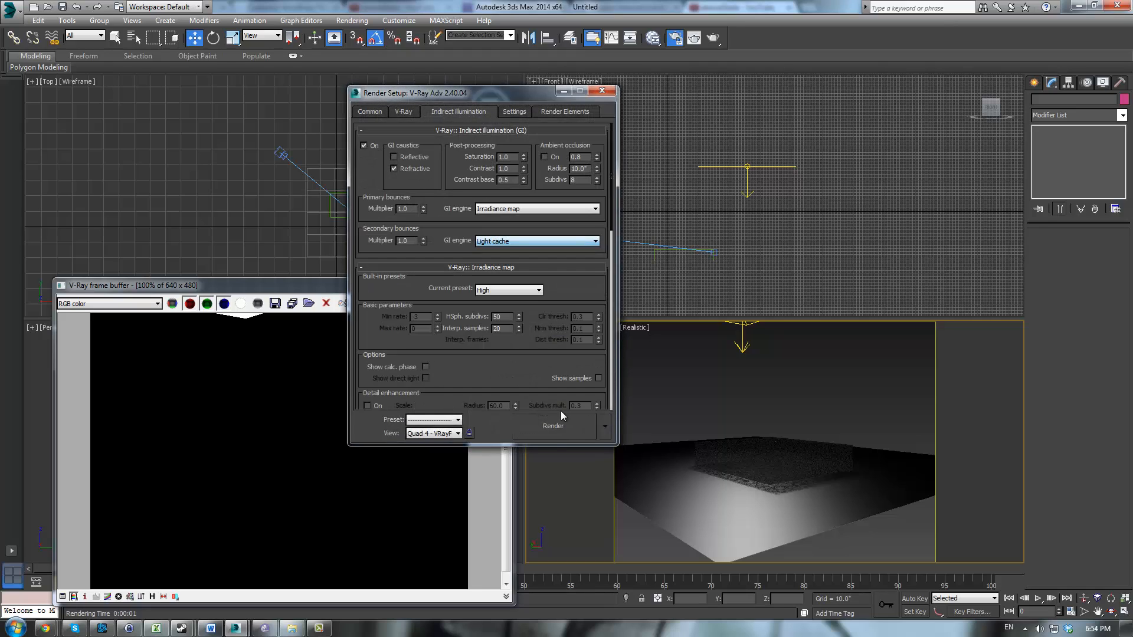
{"action": "left_click", "coordinate": [555, 436]}
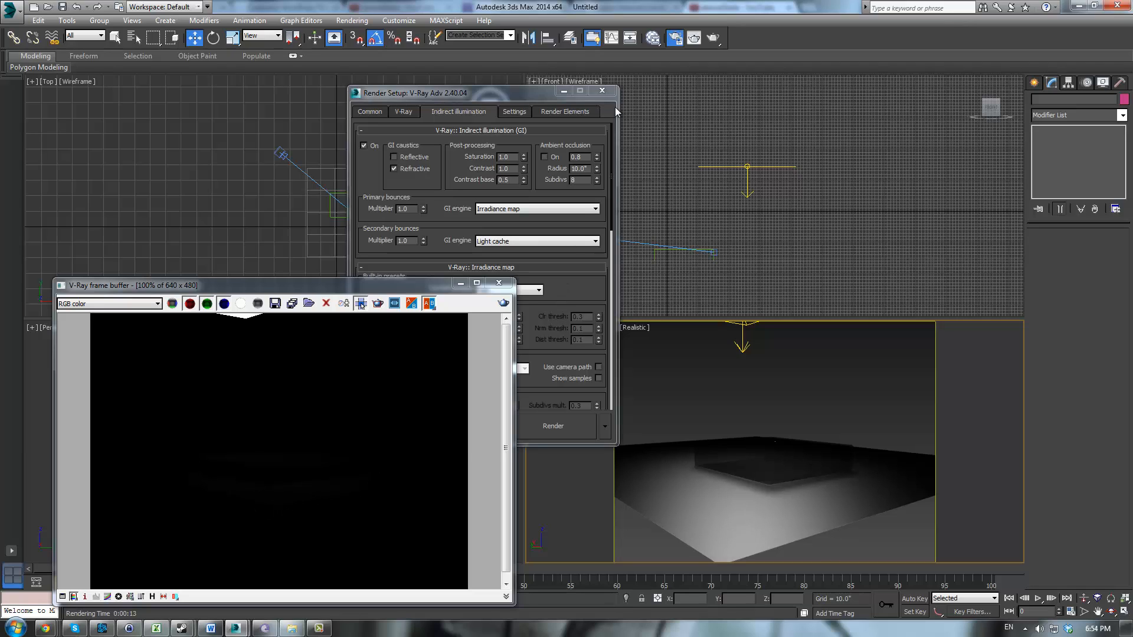
{"action": "left_click", "coordinate": [601, 91]}
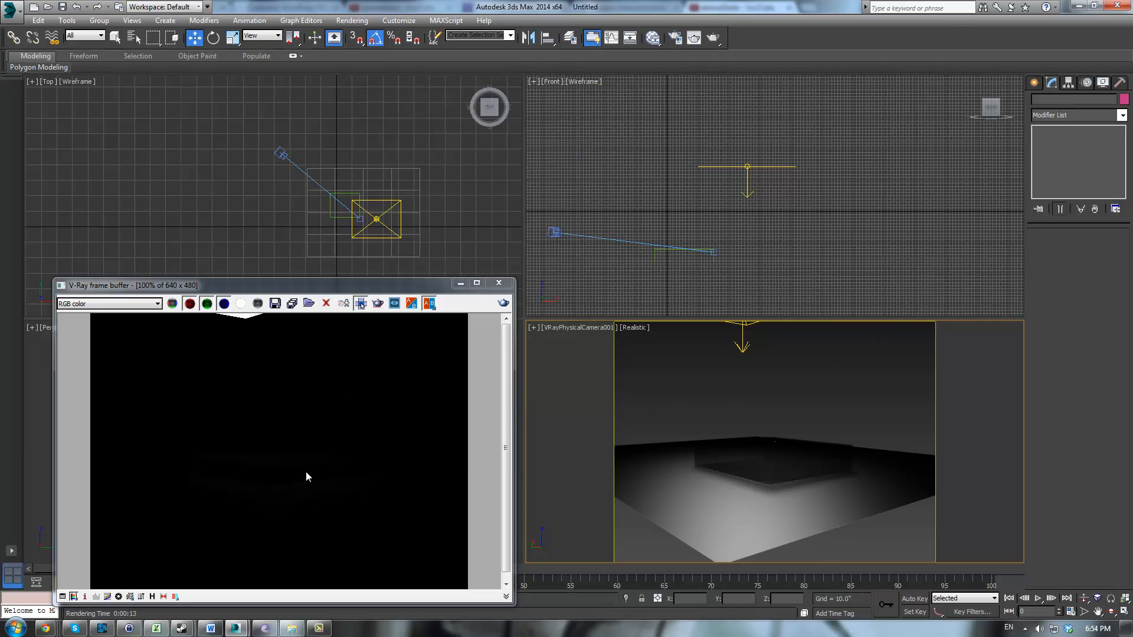
Step: Inspect the dark render up close, turn Affect diffuse back on for the VRayLight, and render the camera view again
{"action": "left_click_drag", "start_coordinate": [321, 284], "coordinate": [606, 181]}
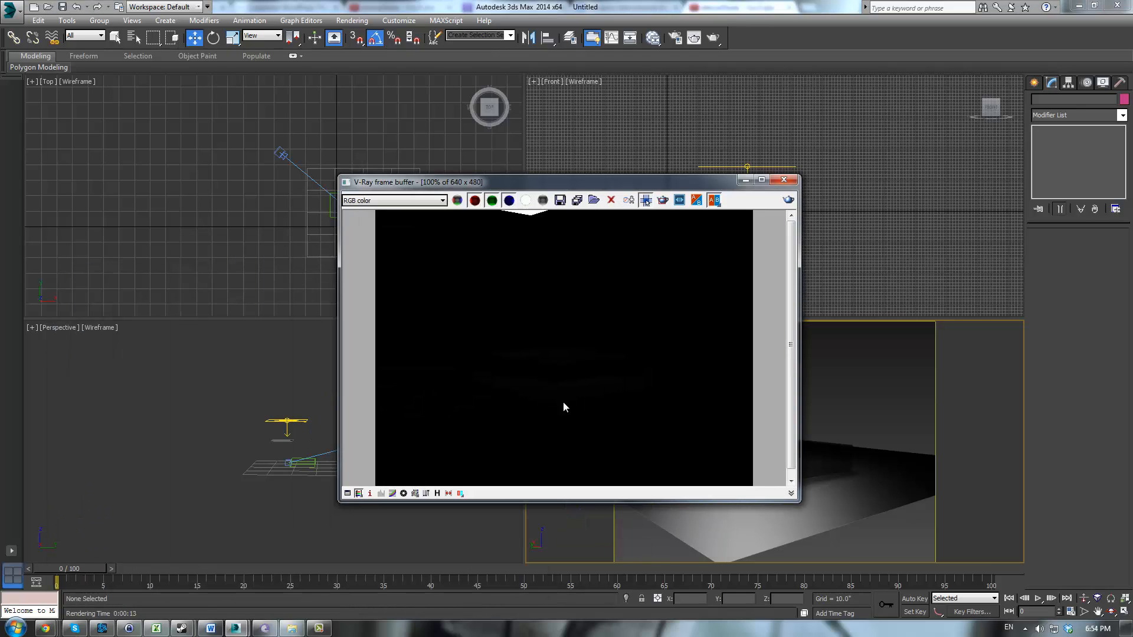
{"action": "scroll", "coordinate": [573, 404], "scroll_direction": "up", "scroll_amount": 2}
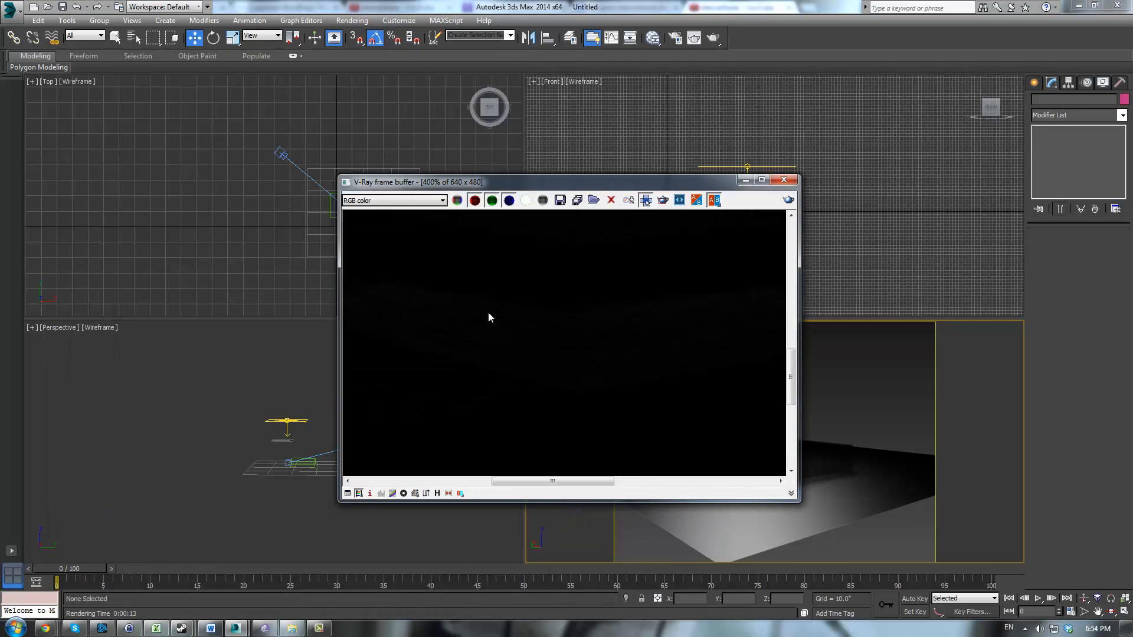
{"action": "left_click_drag", "start_coordinate": [707, 188], "coordinate": [399, 196]}
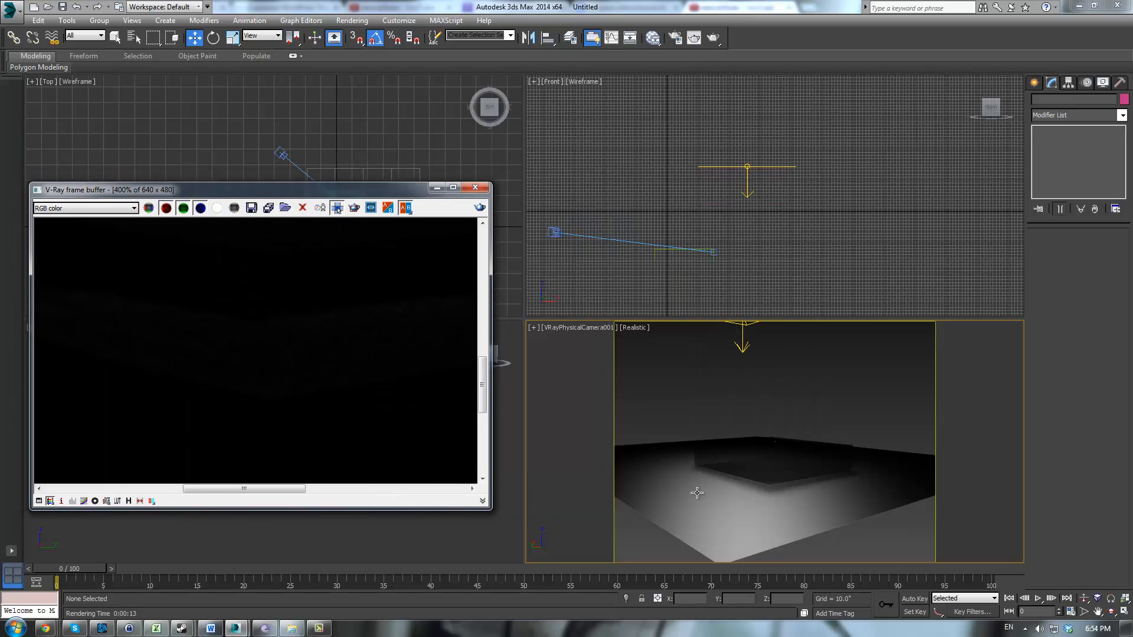
{"action": "left_click", "coordinate": [742, 350]}
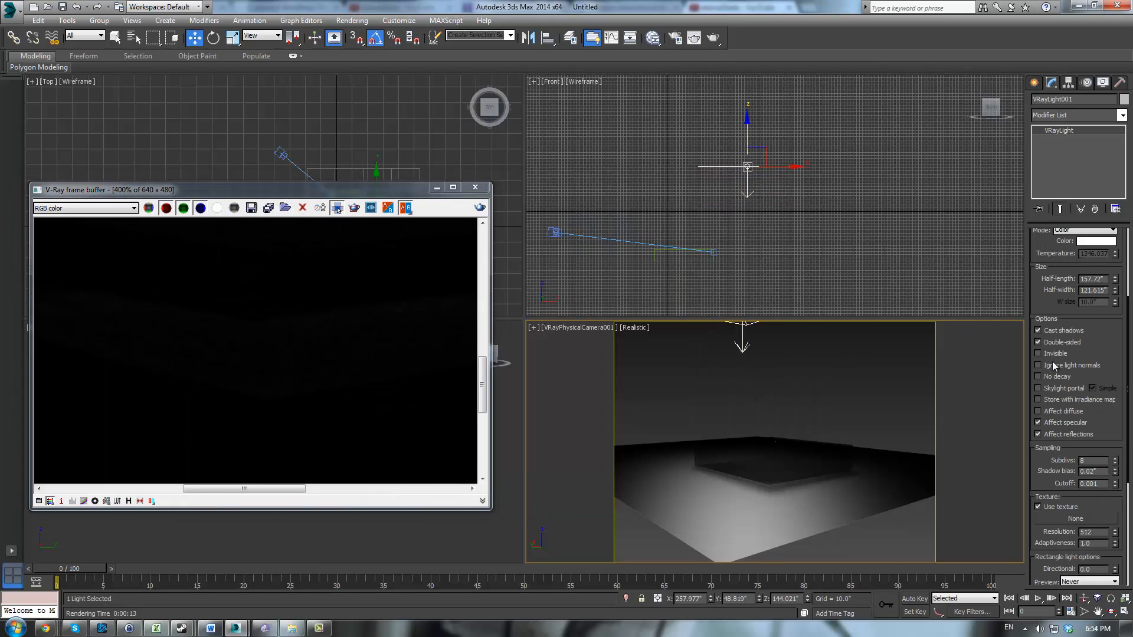
{"action": "left_click", "coordinate": [1037, 411]}
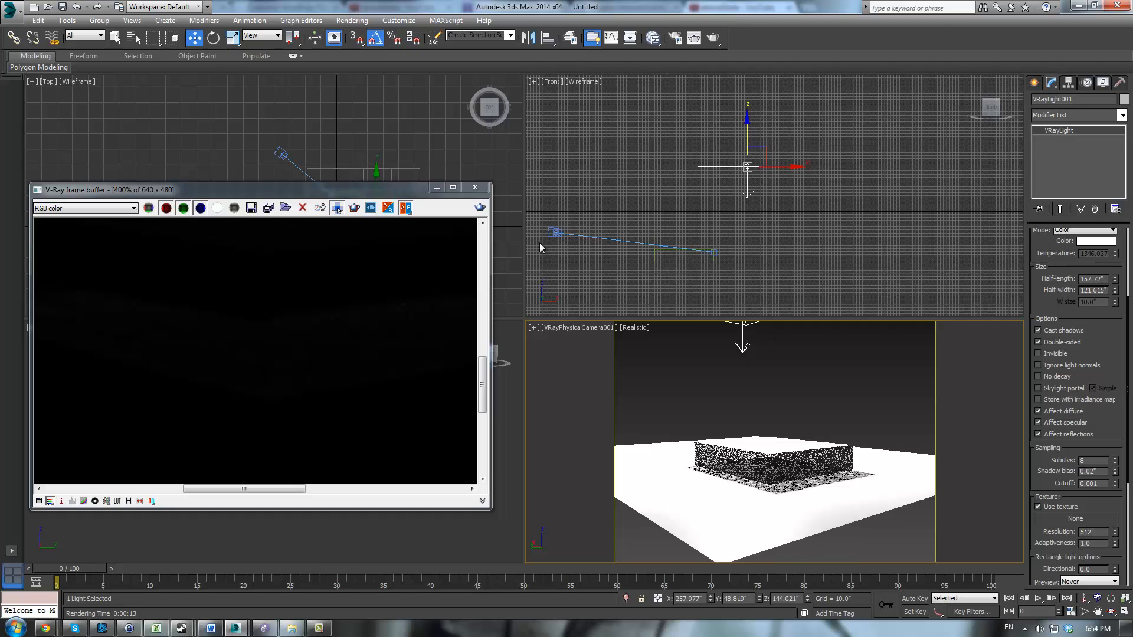
{"action": "left_click", "coordinate": [480, 210]}
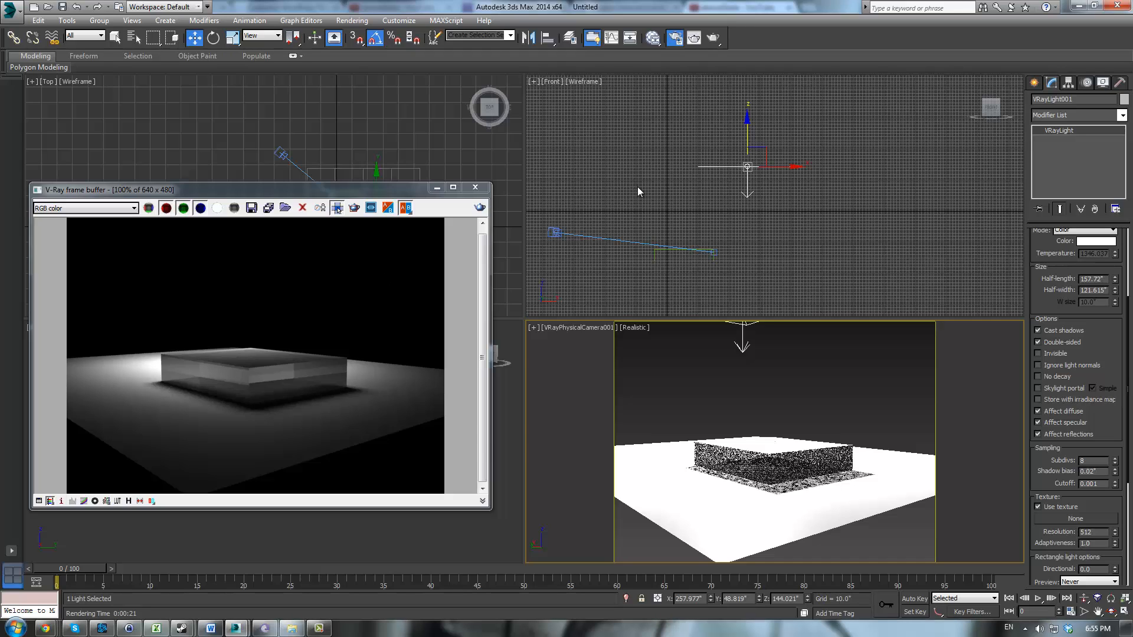
Step: Set the VRayMtl's reflection glossiness to 0.65 and its refraction glossiness to 0.88 in the Slate Material Editor
{"action": "left_click", "coordinate": [615, 89]}
{"action": "right_click", "coordinate": [594, 118]}
{"action": "key", "text": "m"}
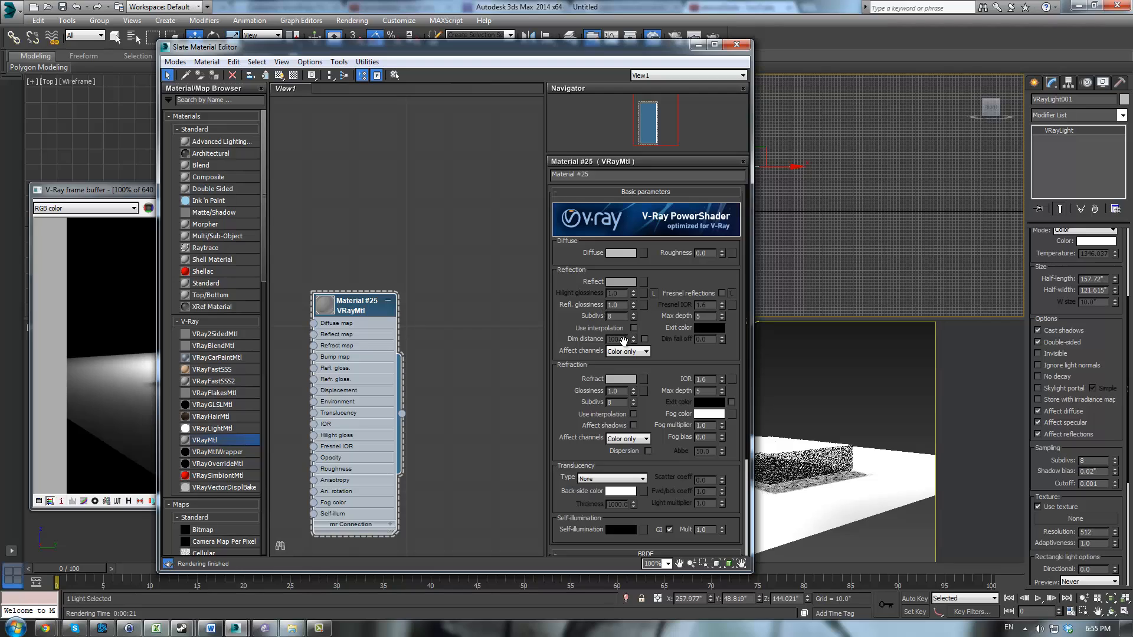
{"action": "double_click", "coordinate": [319, 310]}
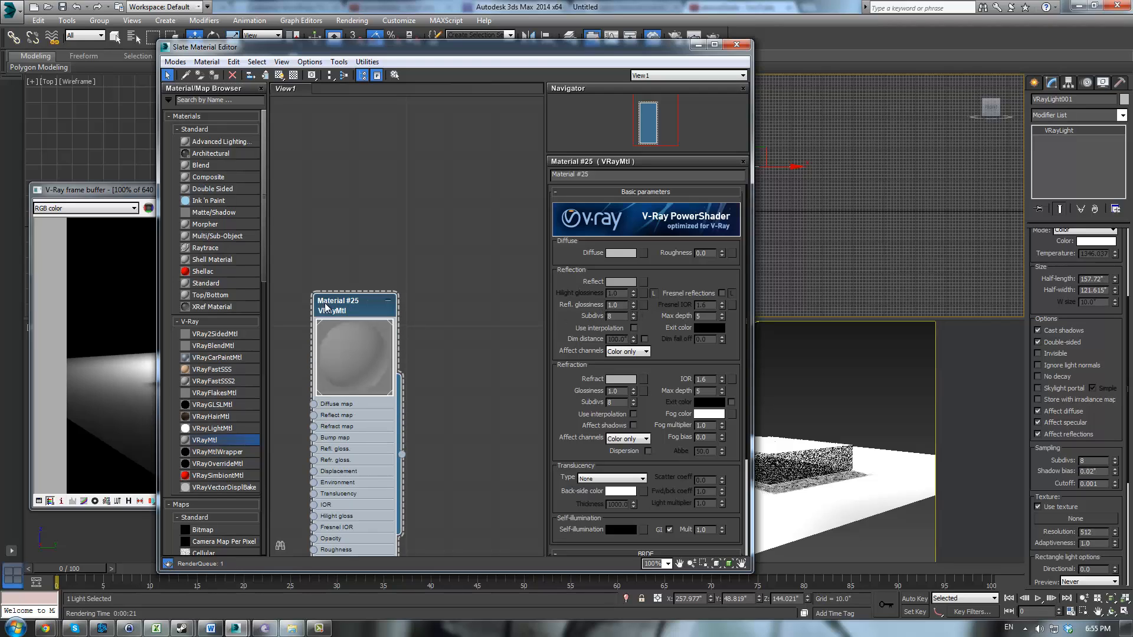
{"action": "left_click_drag", "start_coordinate": [633, 306], "coordinate": [632, 332]}
{"action": "left_click_drag", "start_coordinate": [634, 393], "coordinate": [634, 402]}
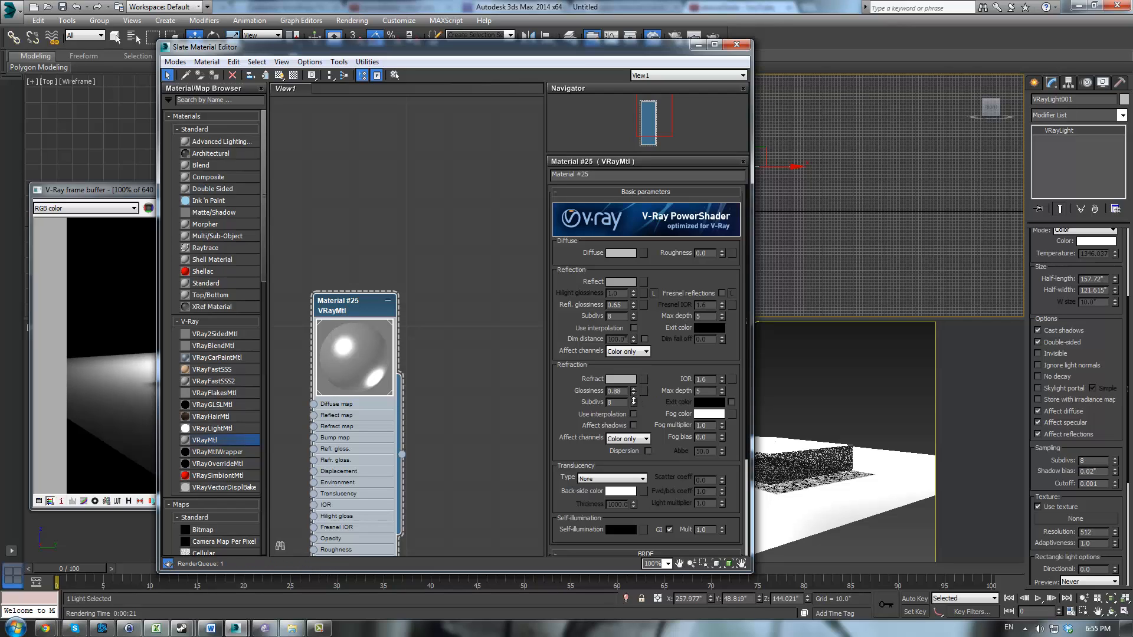
{"action": "left_click", "coordinate": [736, 44]}
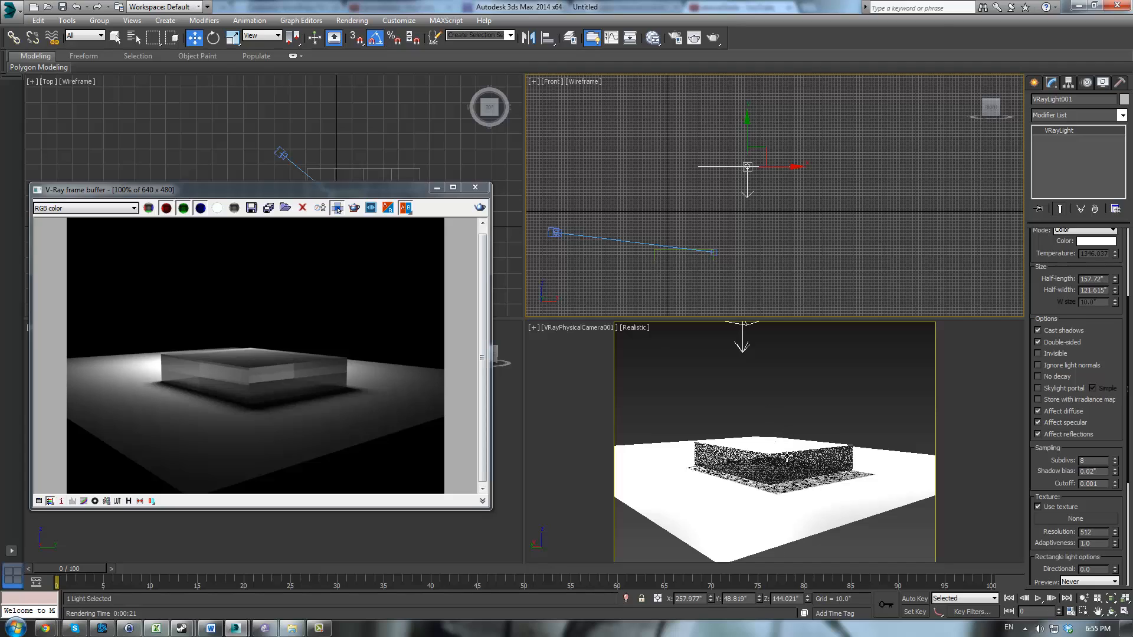
Step: Delete the box and create a sphere of about 79.3" radius in its place on the ground plane
{"action": "left_click", "coordinate": [773, 466]}
{"action": "key", "text": "Delete"}
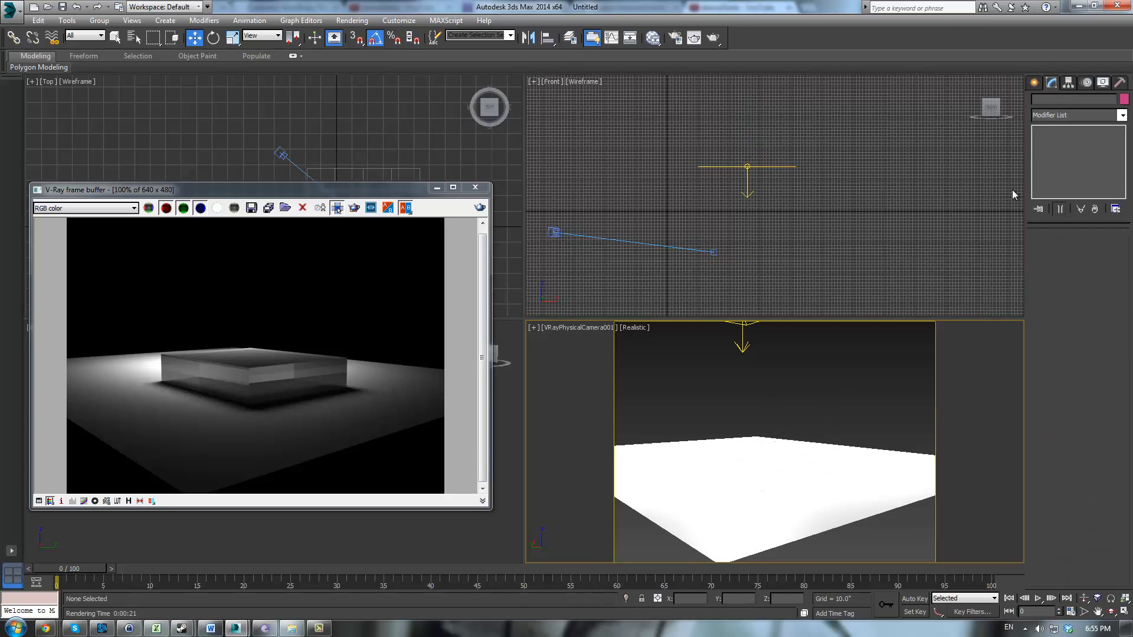
{"action": "left_click", "coordinate": [1035, 83]}
{"action": "left_click", "coordinate": [1054, 170]}
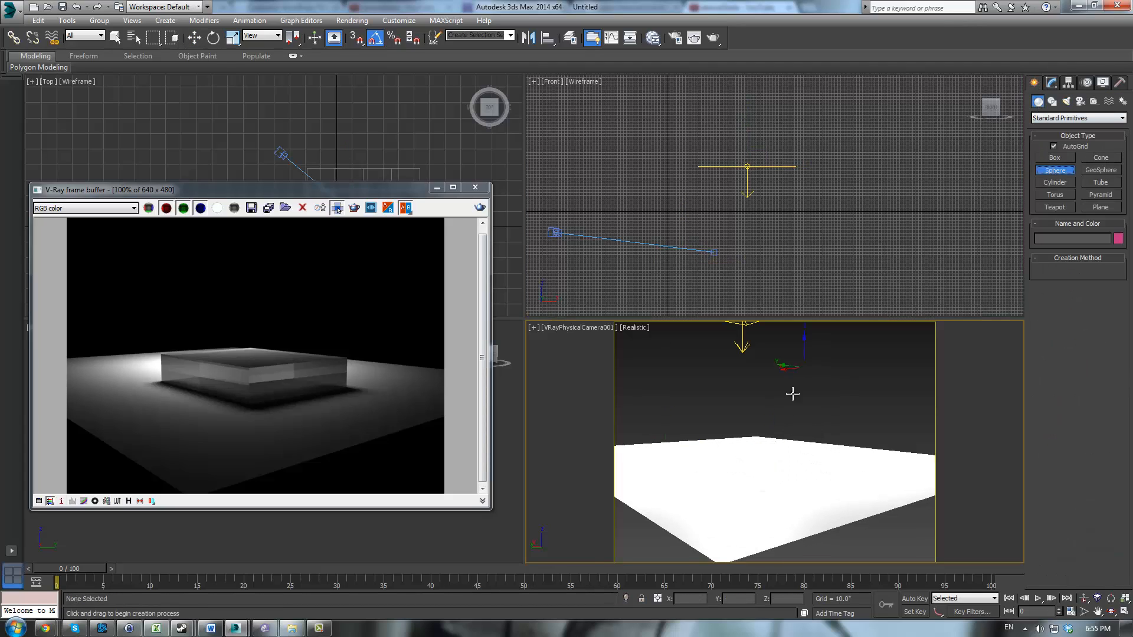
{"action": "left_click_drag", "start_coordinate": [750, 469], "coordinate": [817, 466]}
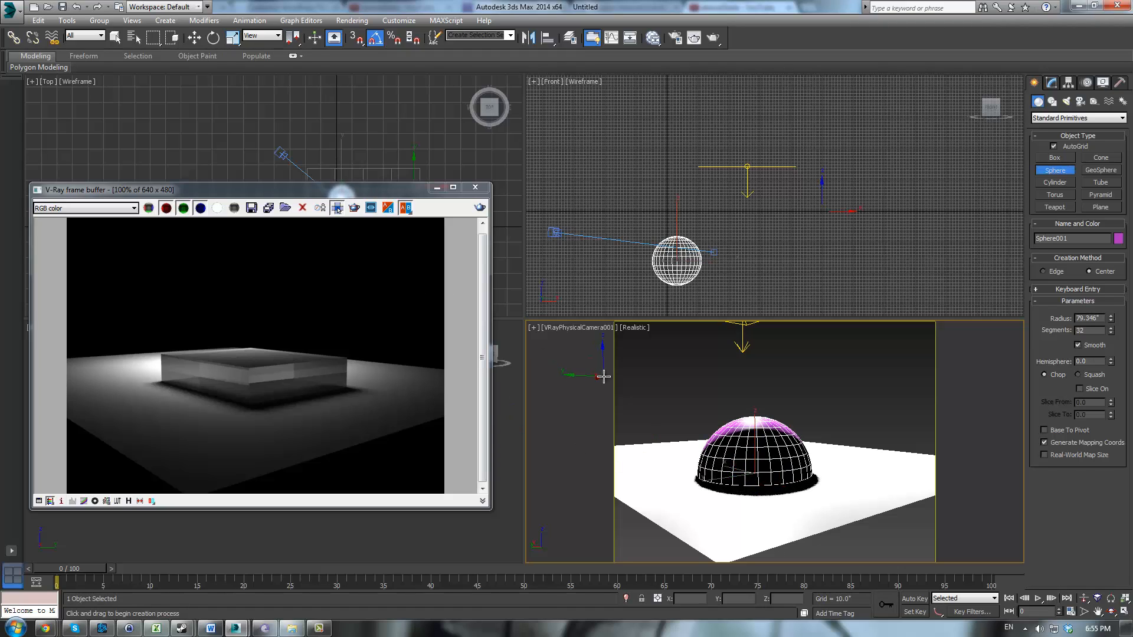
Step: Assign the existing VRayMtl to the sphere and set its refraction colour to black
{"action": "key", "text": "m"}
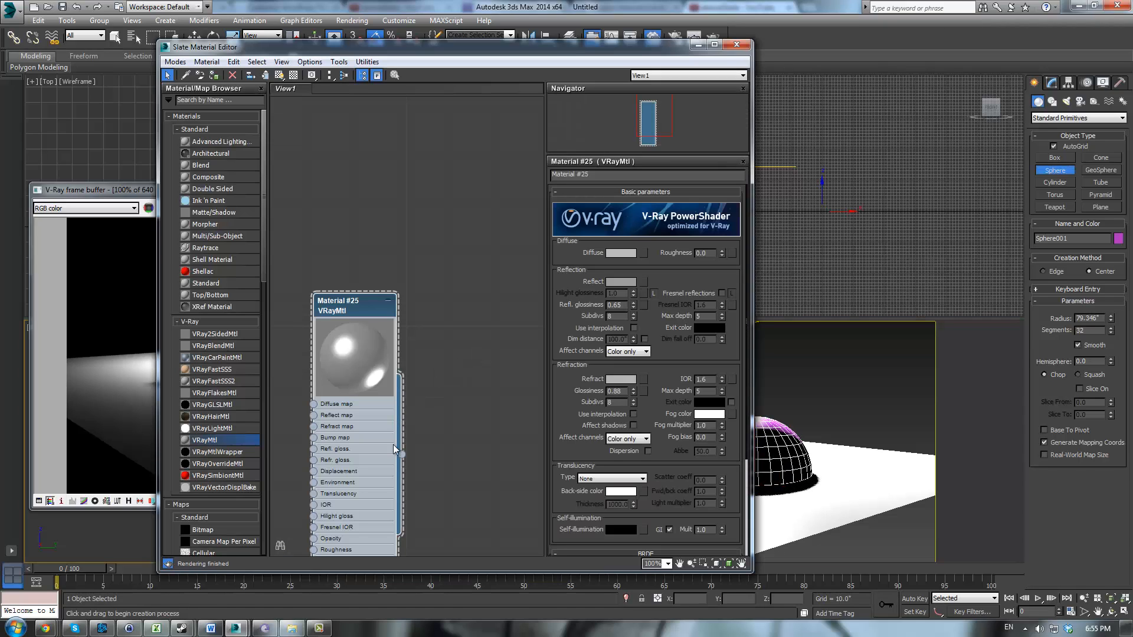
{"action": "left_click_drag", "start_coordinate": [402, 453], "coordinate": [776, 443]}
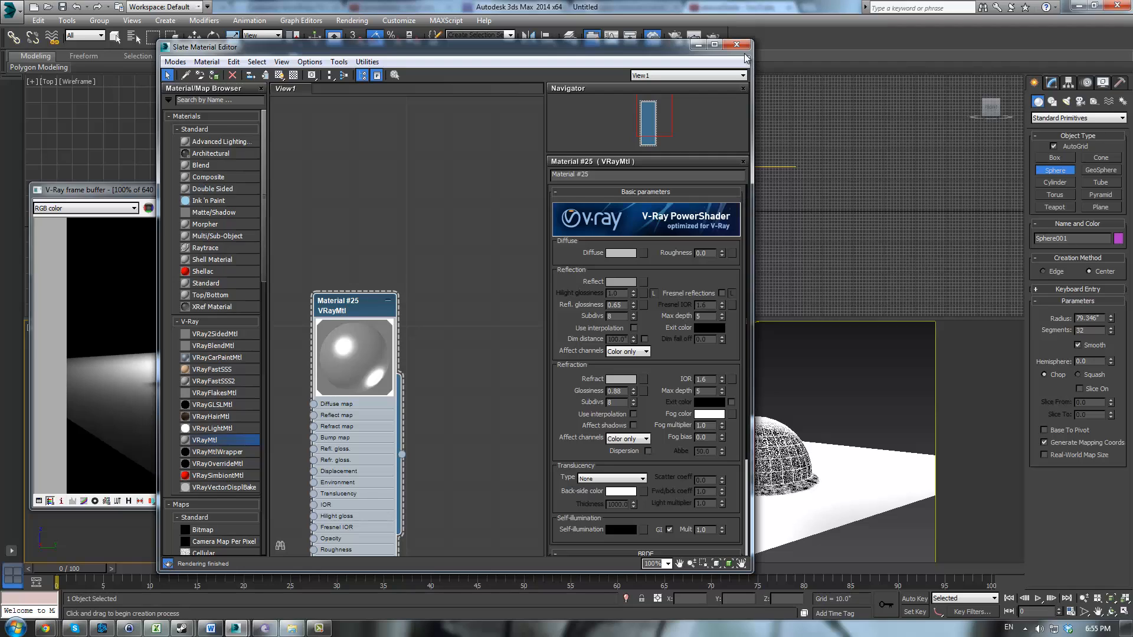
{"action": "left_click", "coordinate": [622, 378]}
{"action": "left_click", "coordinate": [382, 133]}
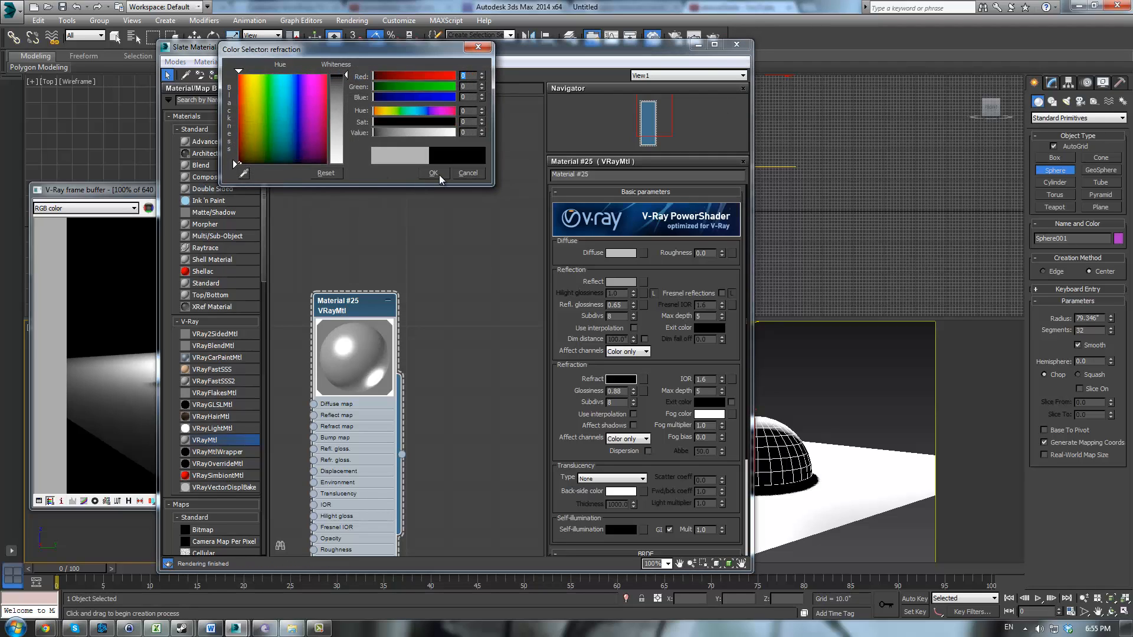
{"action": "left_click", "coordinate": [433, 173]}
{"action": "left_click", "coordinate": [737, 45]}
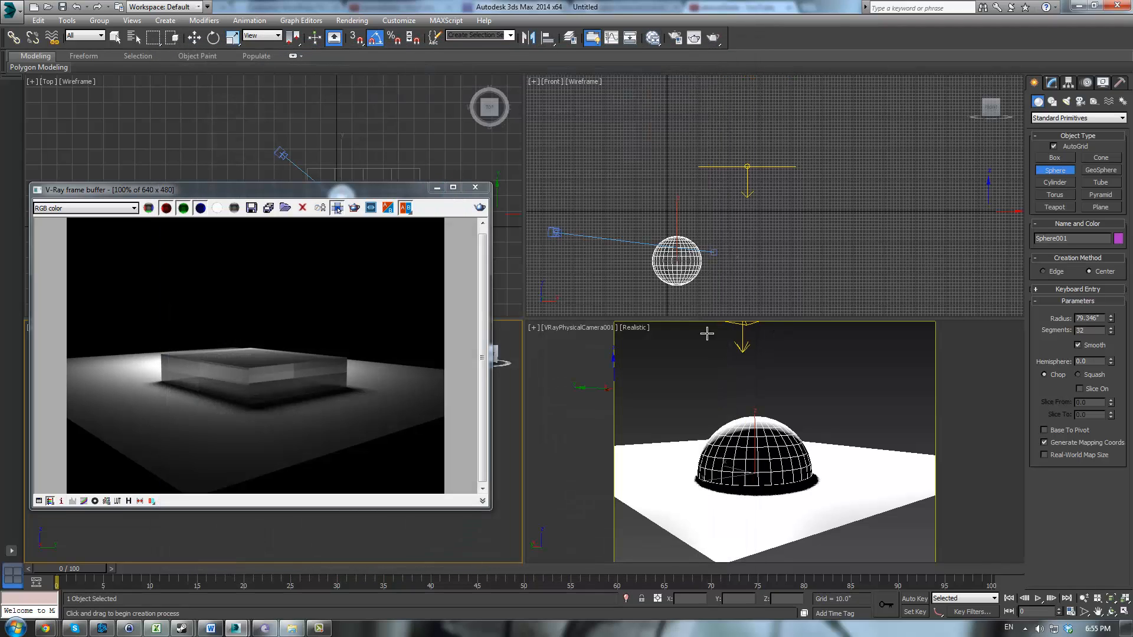
Step: Select the overhead VRayLight, show its parameters, and render the sphere with Affect diffuse, specular and reflections all enabled
{"action": "right_click", "coordinate": [743, 338]}
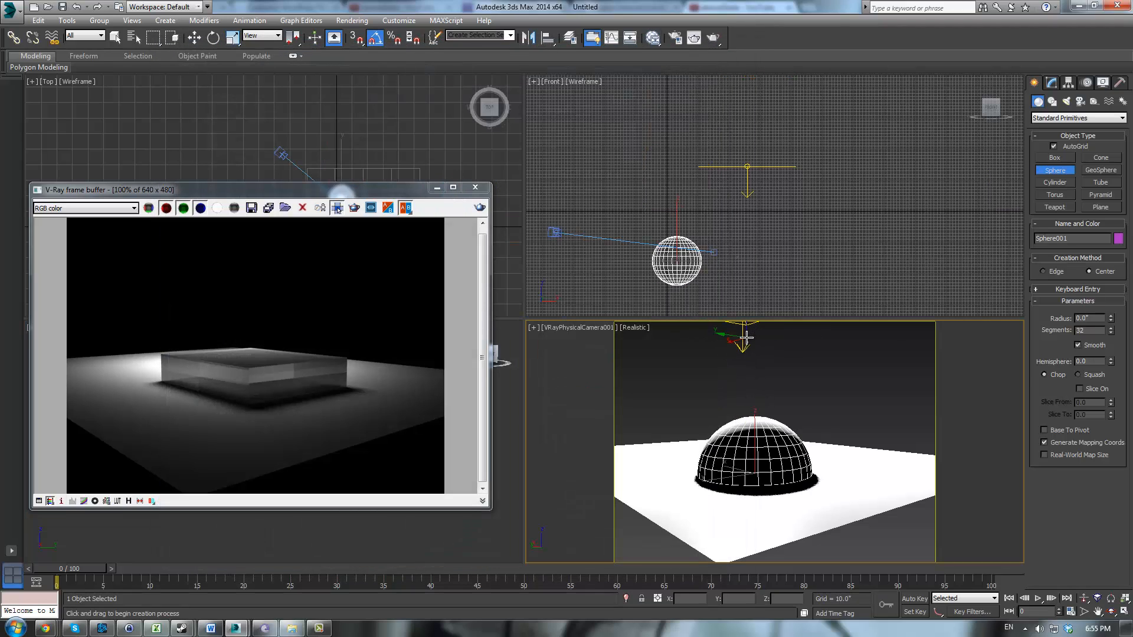
{"action": "key", "text": "w"}
{"action": "left_click", "coordinate": [742, 334]}
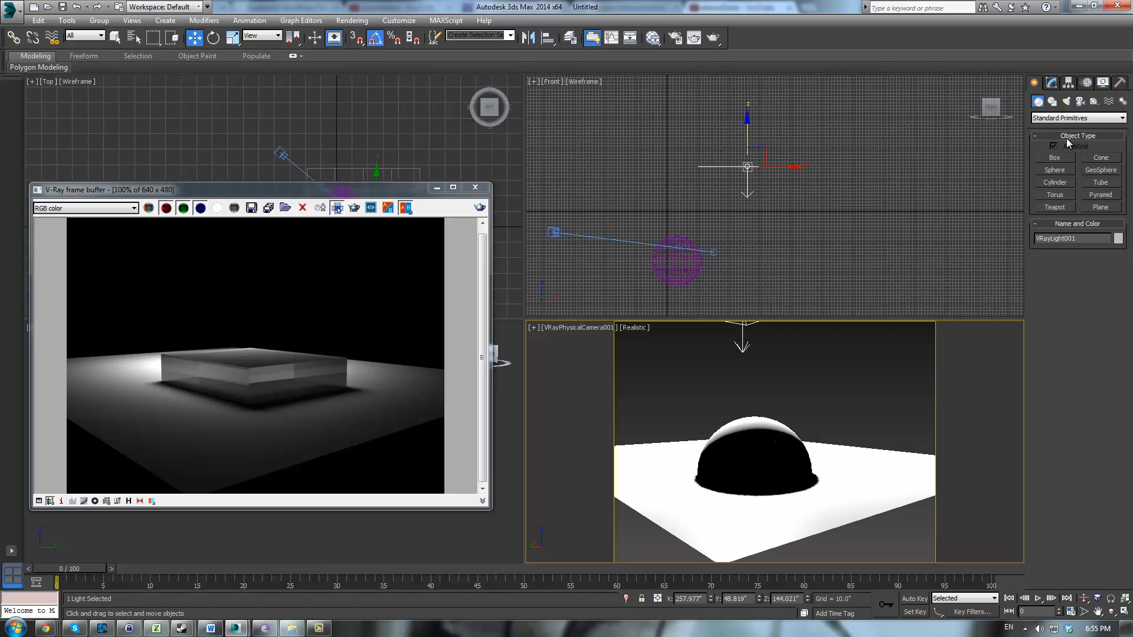
{"action": "left_click", "coordinate": [1051, 83]}
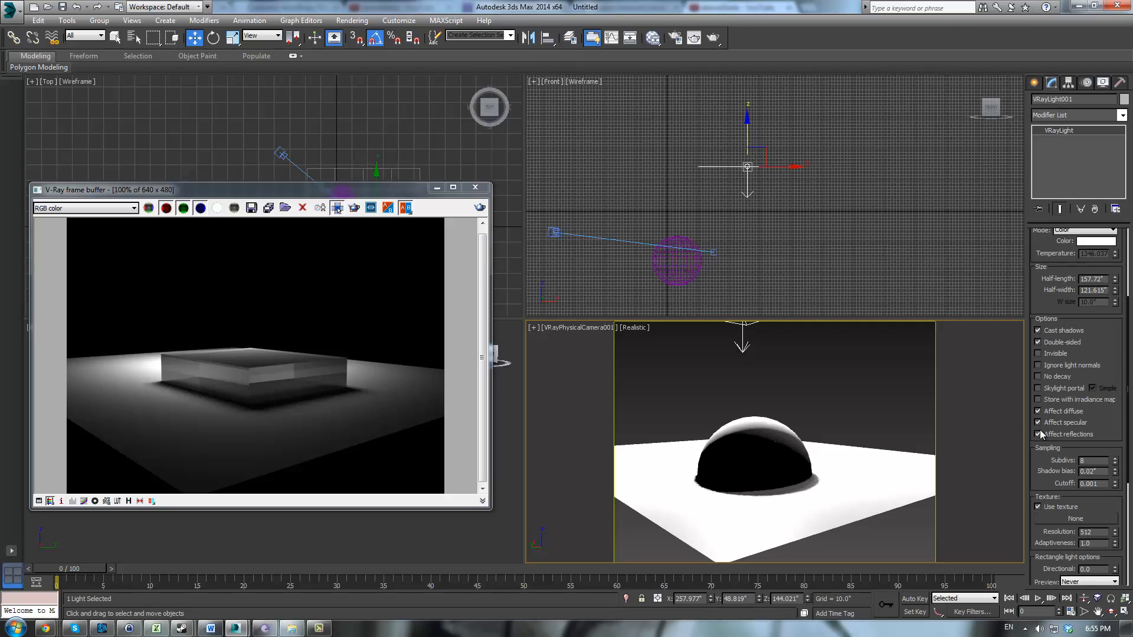
{"action": "left_click", "coordinate": [480, 209]}
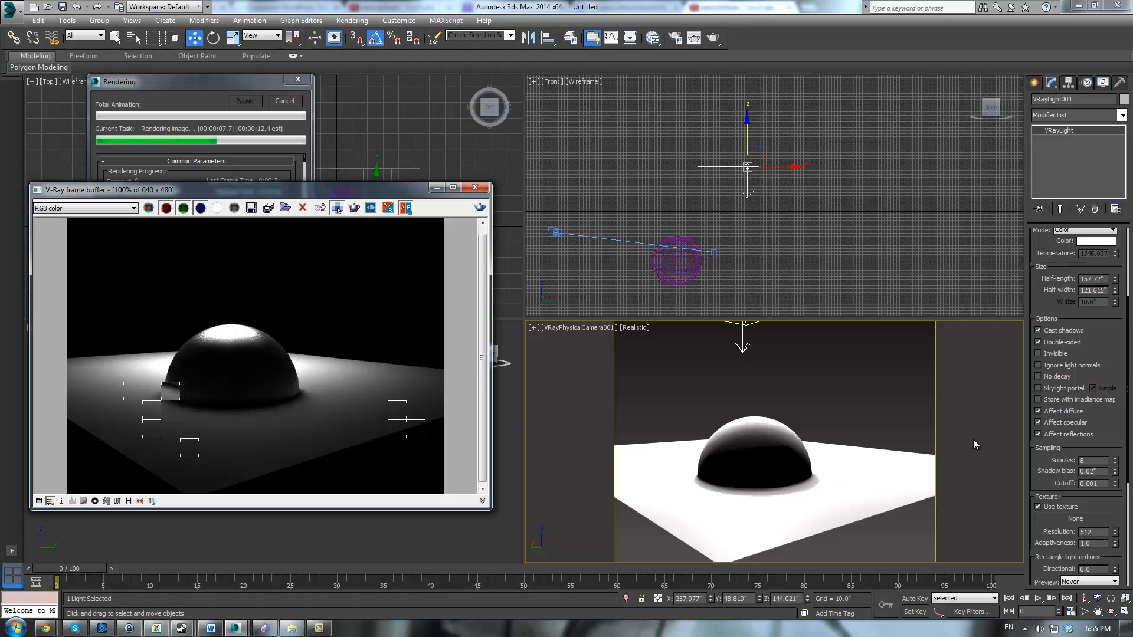
Step: Render the sphere with the light's Affect specular turned off, and again with Affect reflections also turned off
{"action": "left_click", "coordinate": [1037, 423]}
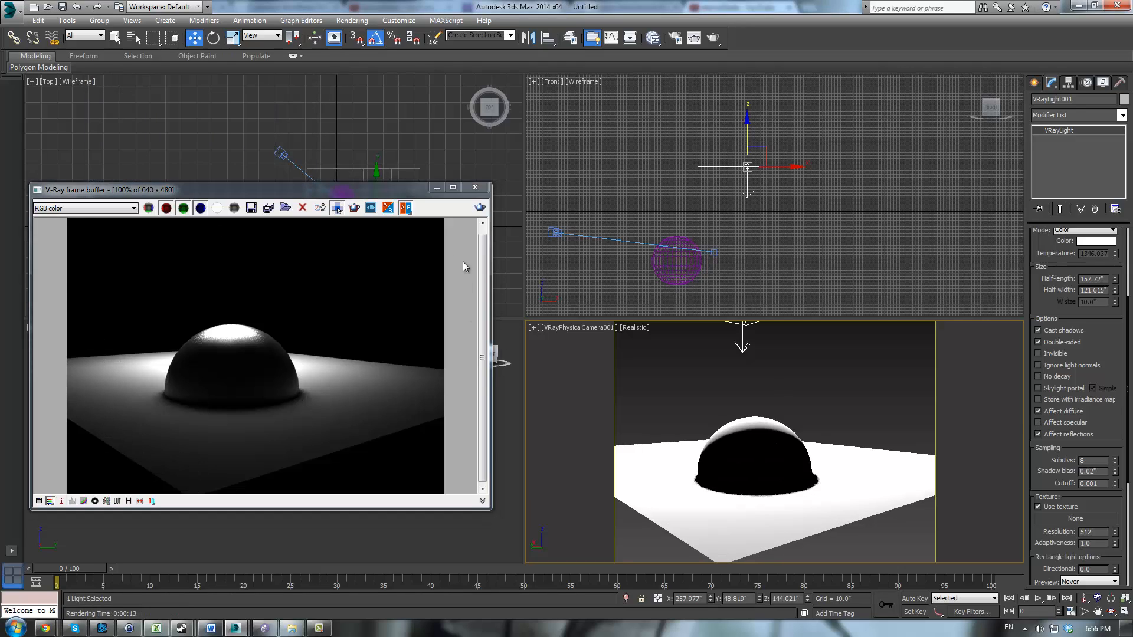
{"action": "left_click", "coordinate": [478, 208]}
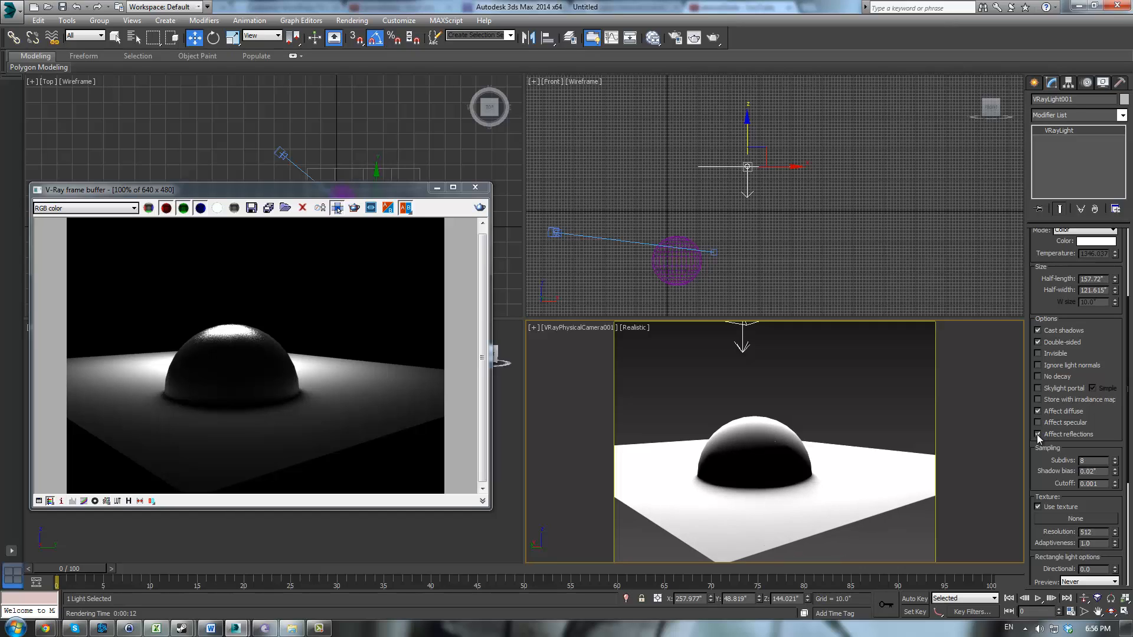
{"action": "left_click", "coordinate": [479, 207]}
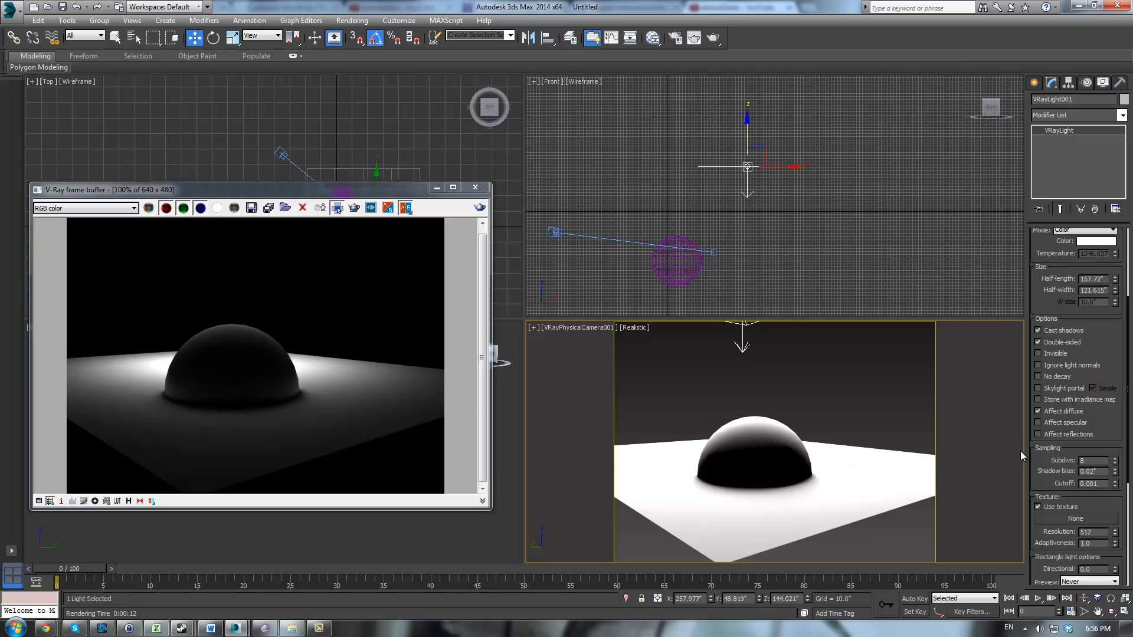
Step: Turn Affect specular and Affect reflections back on for the VRayLight
{"action": "left_click", "coordinate": [1038, 422]}
{"action": "left_click", "coordinate": [1037, 433]}
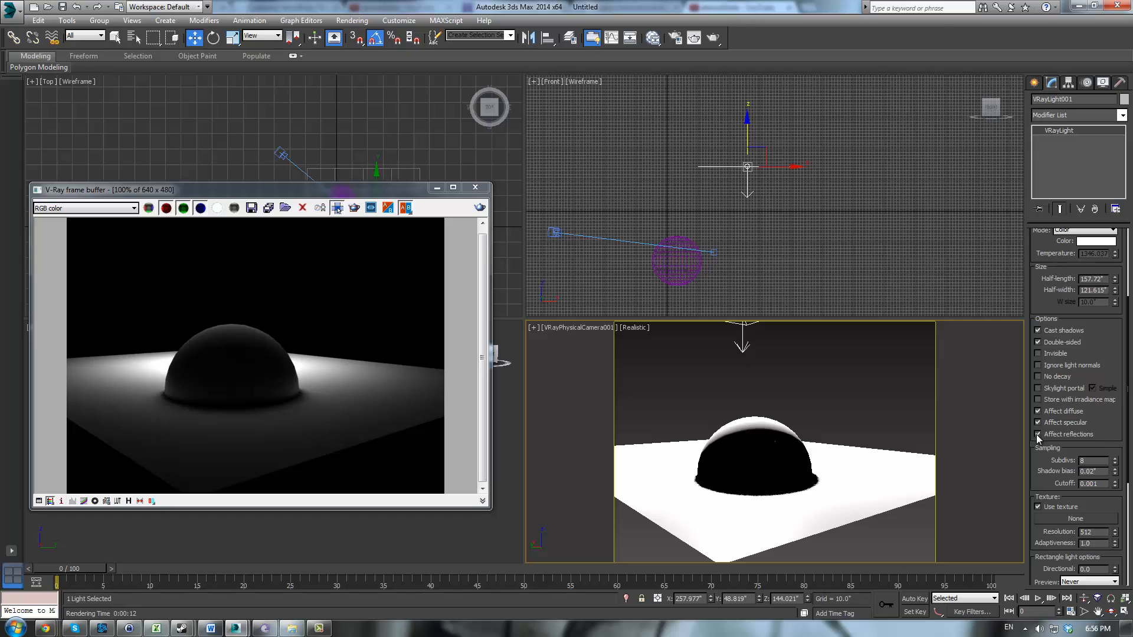
{"action": "left_click_drag", "start_coordinate": [1040, 463], "coordinate": [1040, 438]}
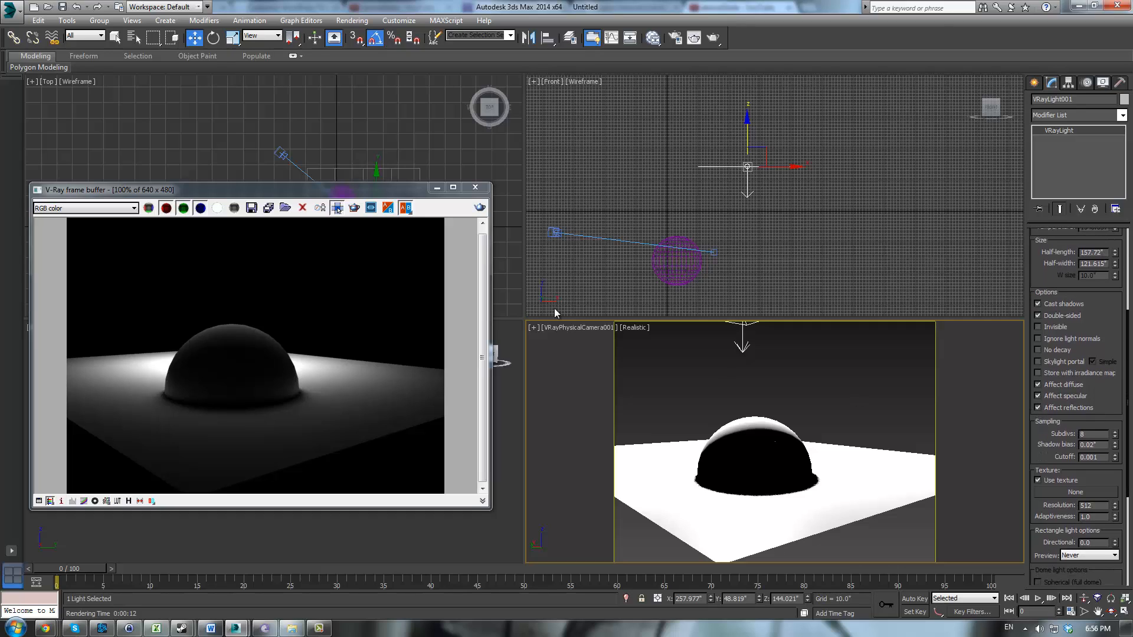
Step: Turn off V-Ray indirect illumination in the render setup
{"action": "left_click", "coordinate": [479, 206]}
{"action": "key", "text": "F10"}
{"action": "left_click", "coordinate": [363, 146]}
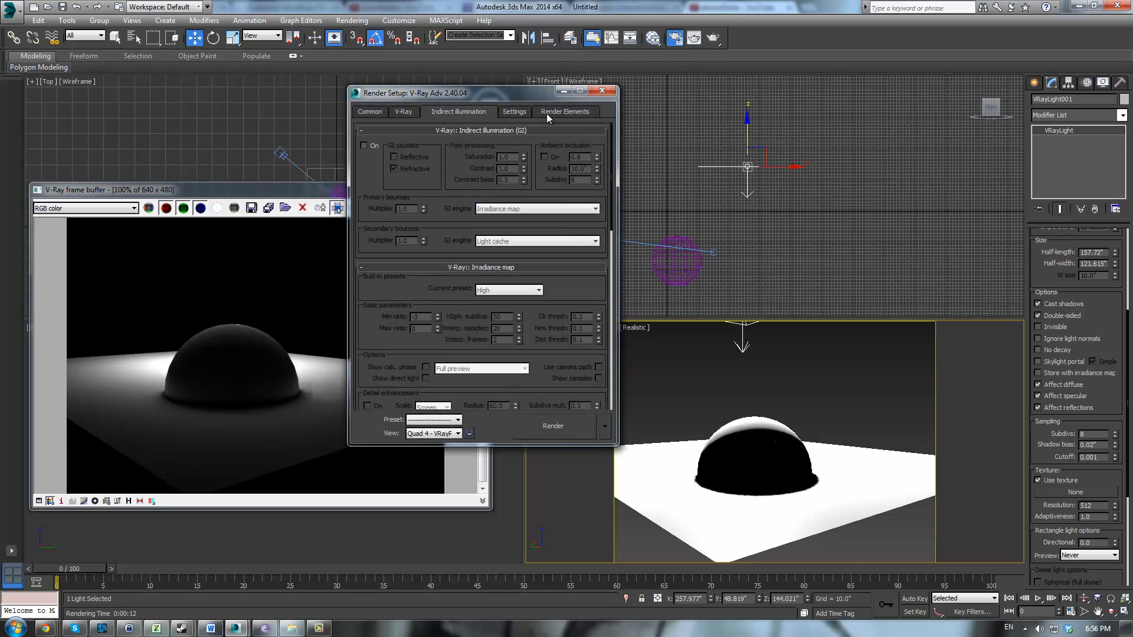
{"action": "left_click", "coordinate": [602, 90]}
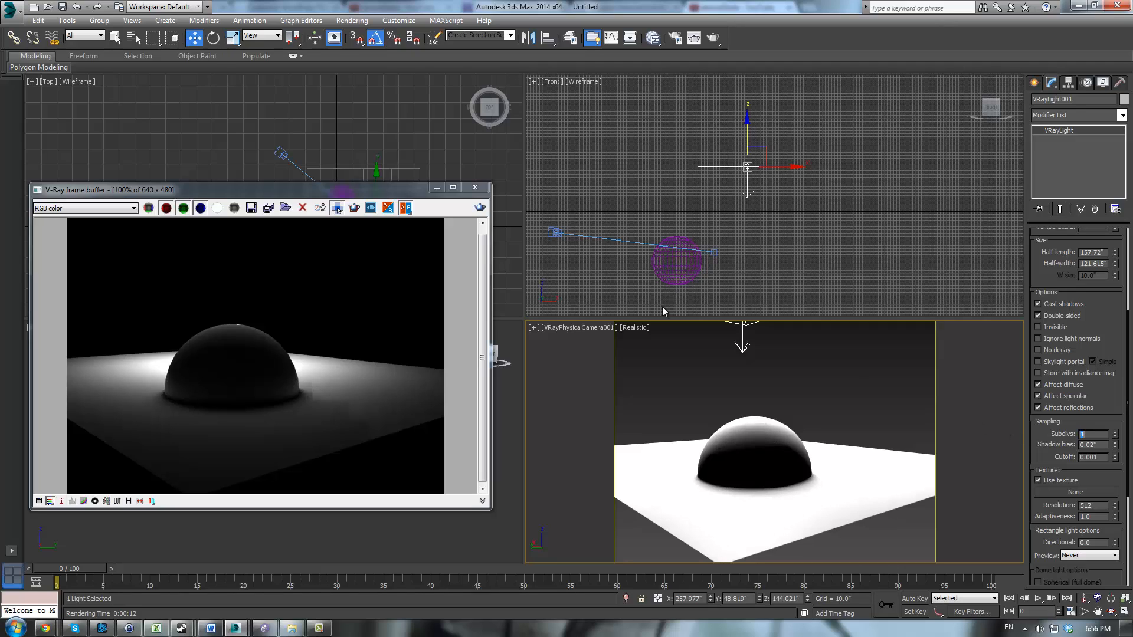
Step: Render the camera view with the VRayLight's sampling Subdivs set to 1, and again with Subdivs set to 16
{"action": "left_click", "coordinate": [479, 207]}
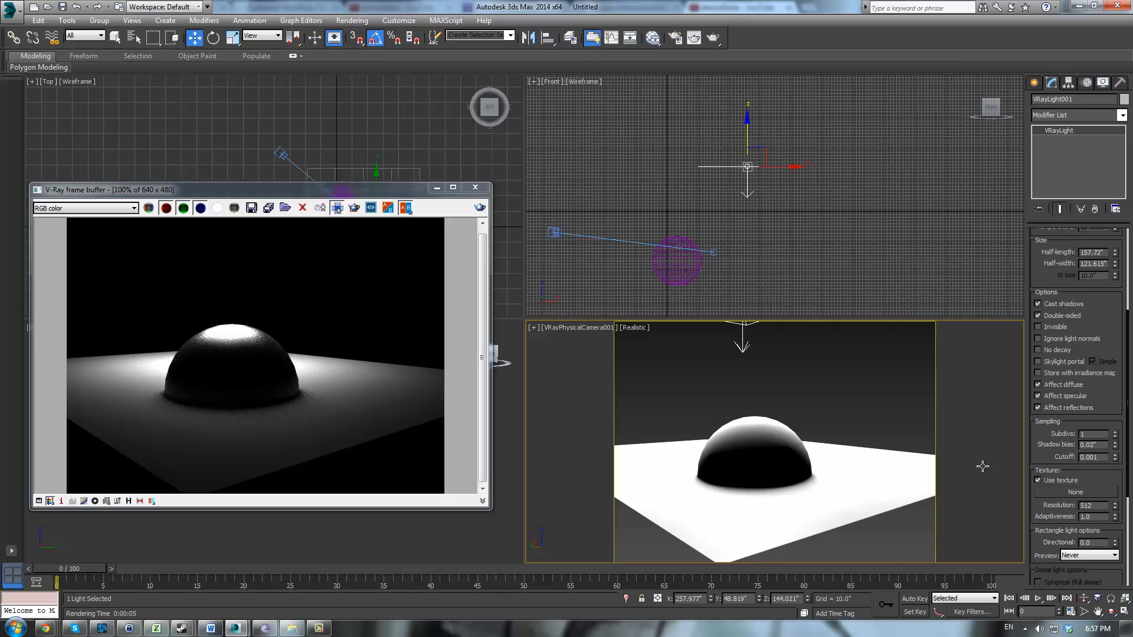
{"action": "left_click", "coordinate": [478, 206]}
{"action": "type", "text": "16"}
{"action": "key", "text": "Return"}
{"action": "left_click", "coordinate": [480, 207]}
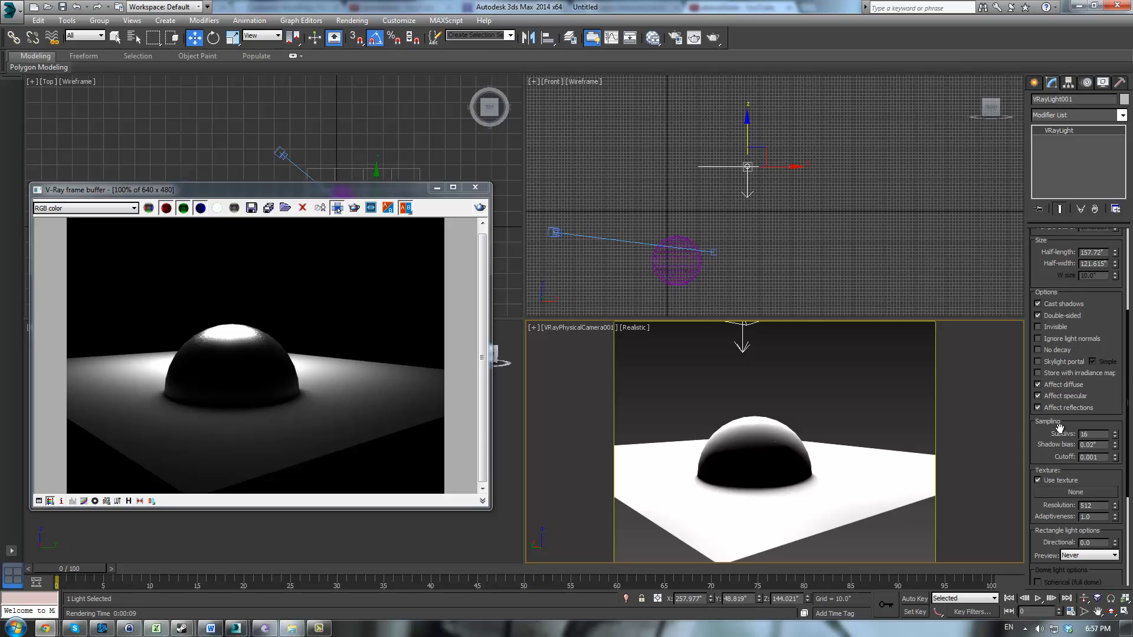
Step: Set the VRayLight's shadow bias to 1.0" and render the camera view
{"action": "left_click_drag", "start_coordinate": [1050, 442], "coordinate": [1049, 423]}
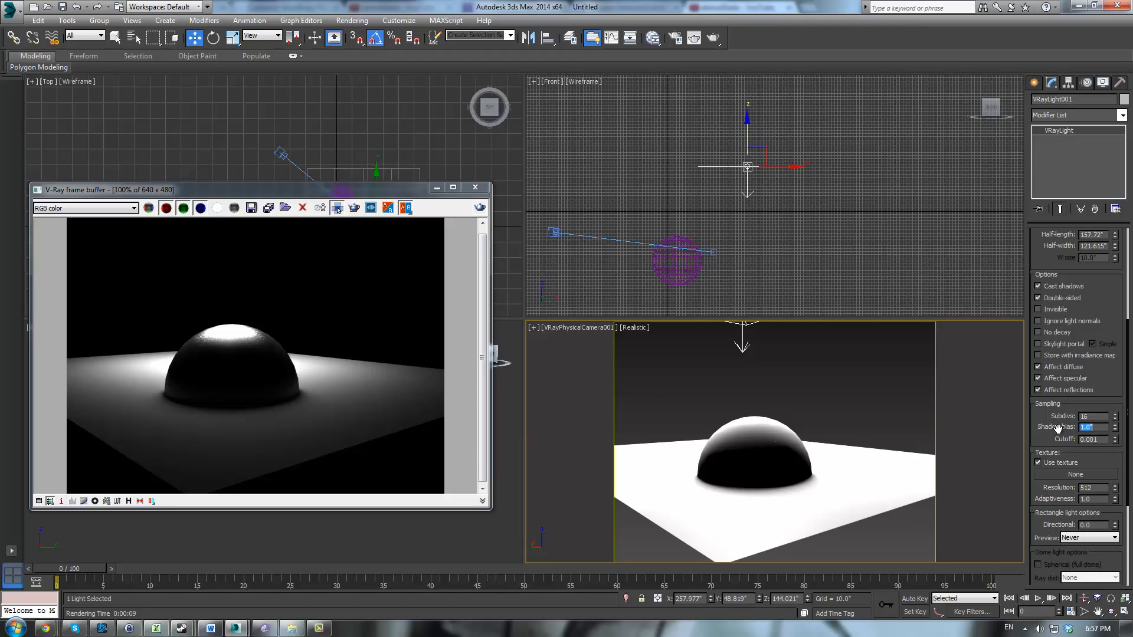
{"action": "left_click", "coordinate": [479, 206]}
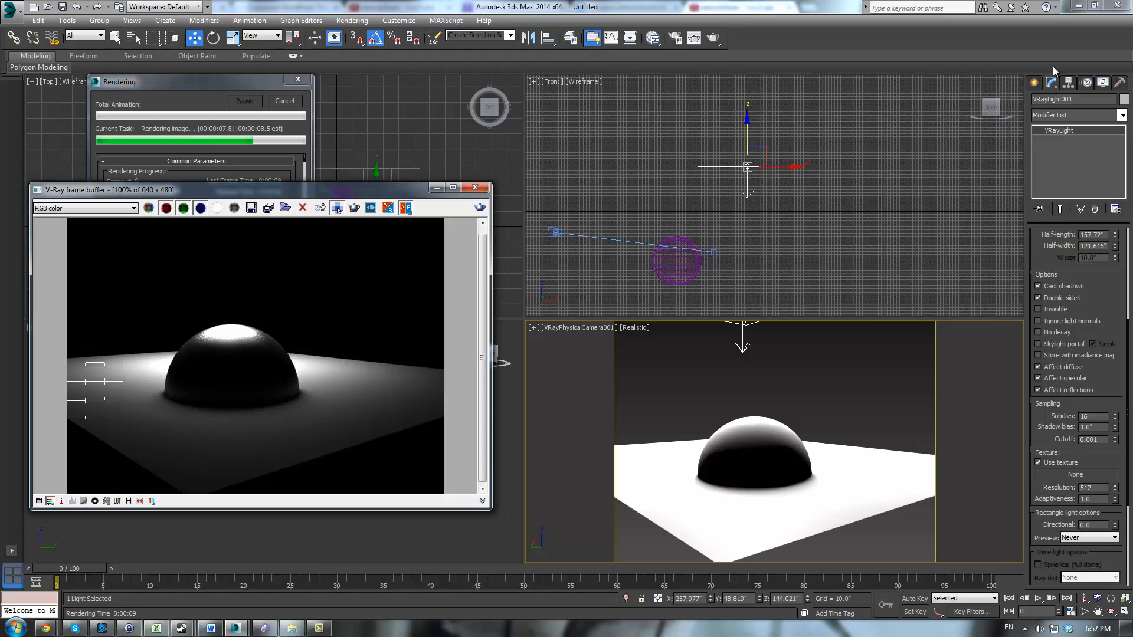
Step: Delete the sphere and create a box about 222.5" long, 248" wide and 30" high on the ground plane
{"action": "left_click", "coordinate": [694, 243]}
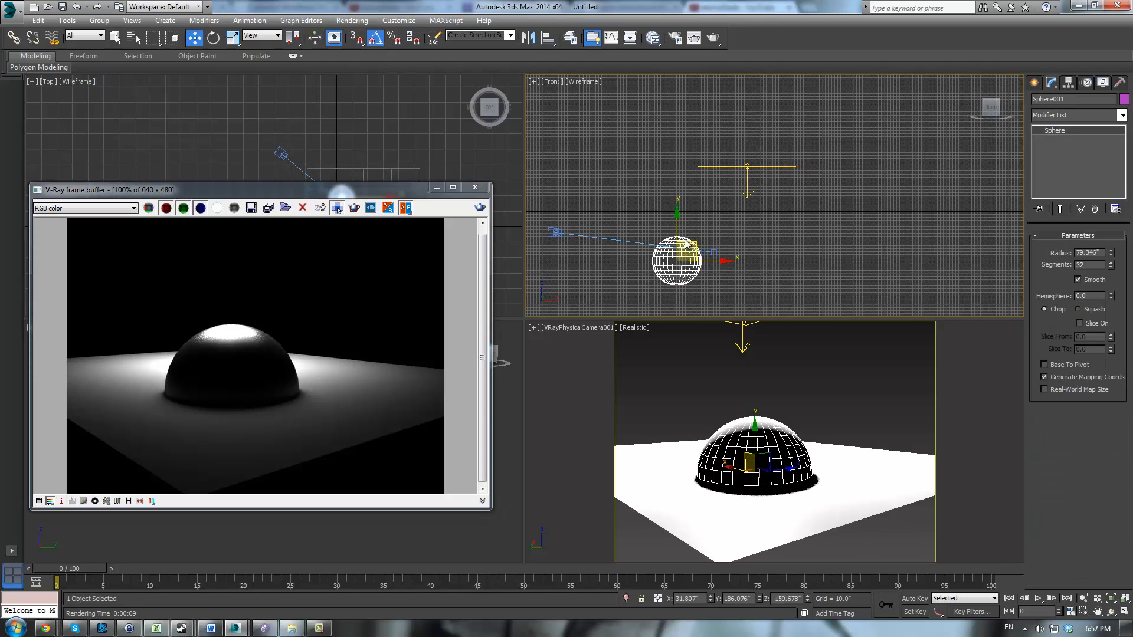
{"action": "key", "text": "Delete"}
{"action": "left_click", "coordinate": [1032, 83]}
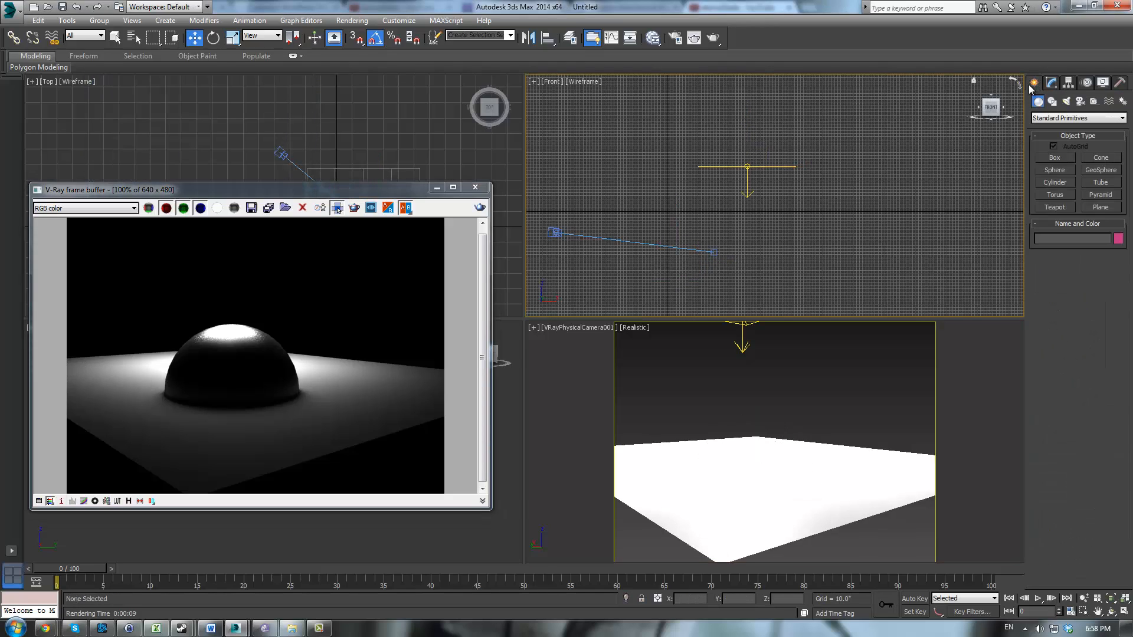
{"action": "left_click", "coordinate": [1054, 158]}
{"action": "left_click_drag", "start_coordinate": [738, 476], "coordinate": [758, 449]}
{"action": "left_click", "coordinate": [758, 449]}
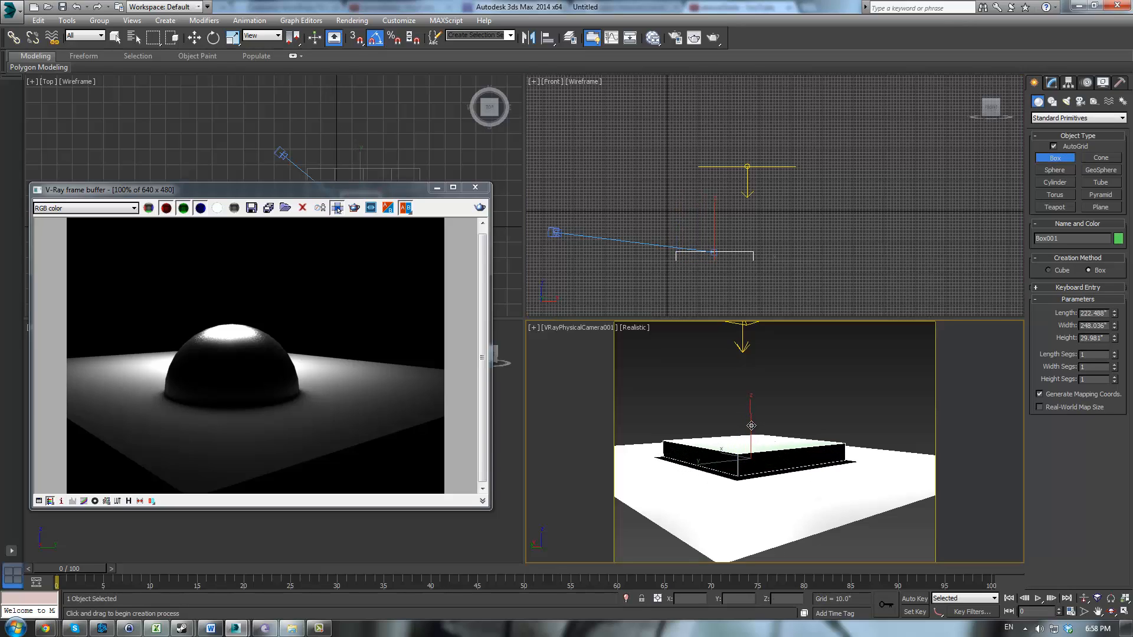
Step: Finish creating the box, select the ground plane, and render the camera view with the box in the scene
{"action": "left_click", "coordinate": [751, 425]}
{"action": "key", "text": "w"}
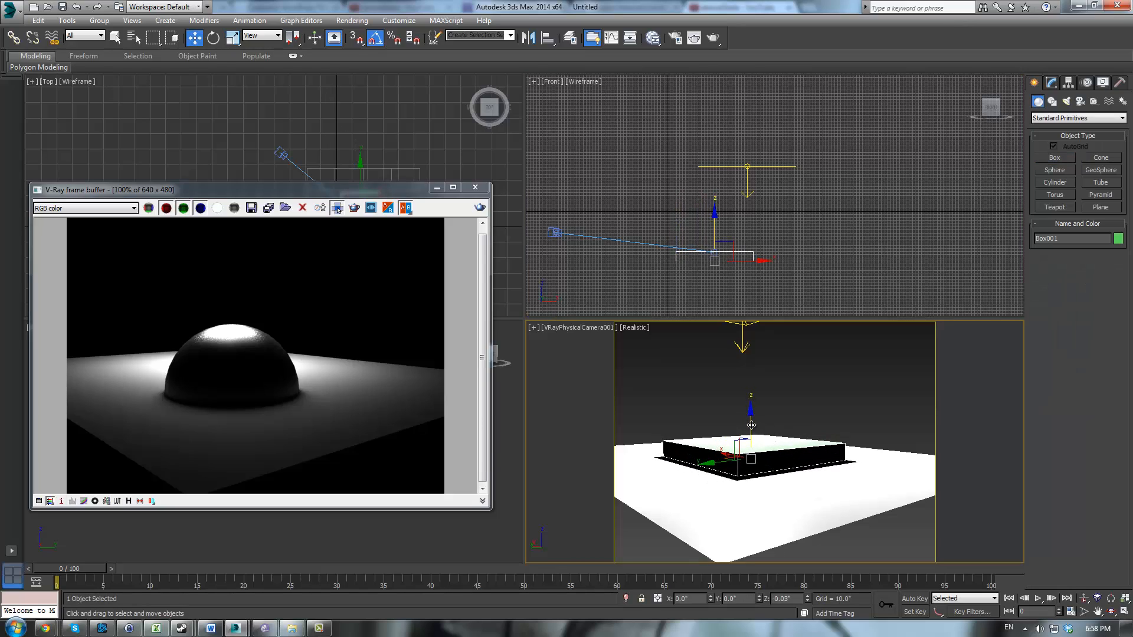
{"action": "left_click", "coordinate": [749, 506]}
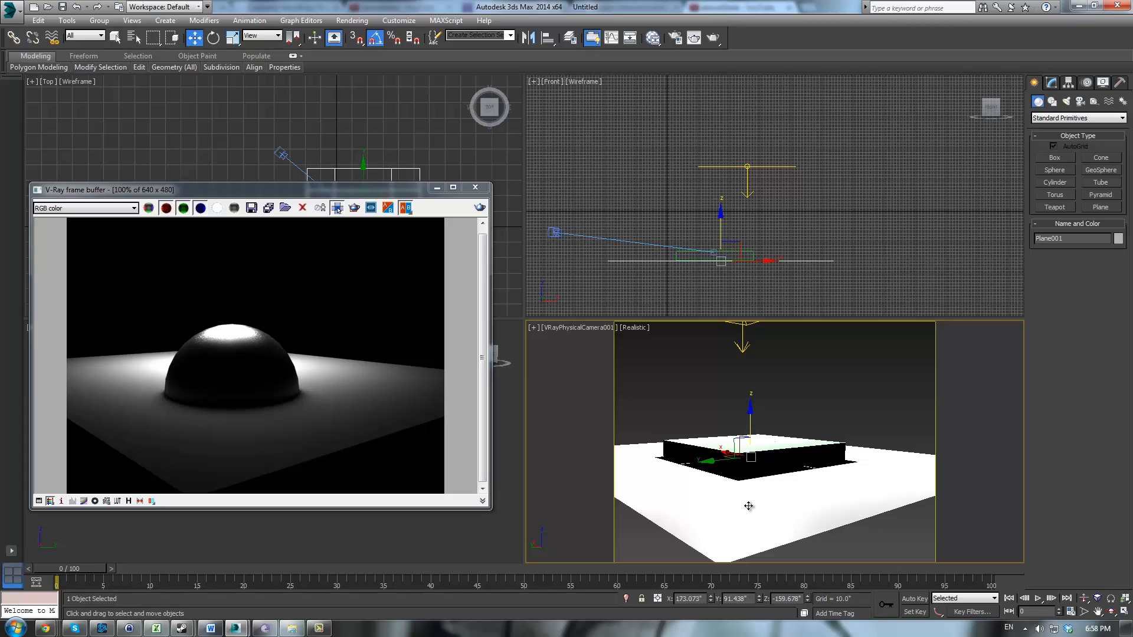
{"action": "left_click", "coordinate": [479, 208]}
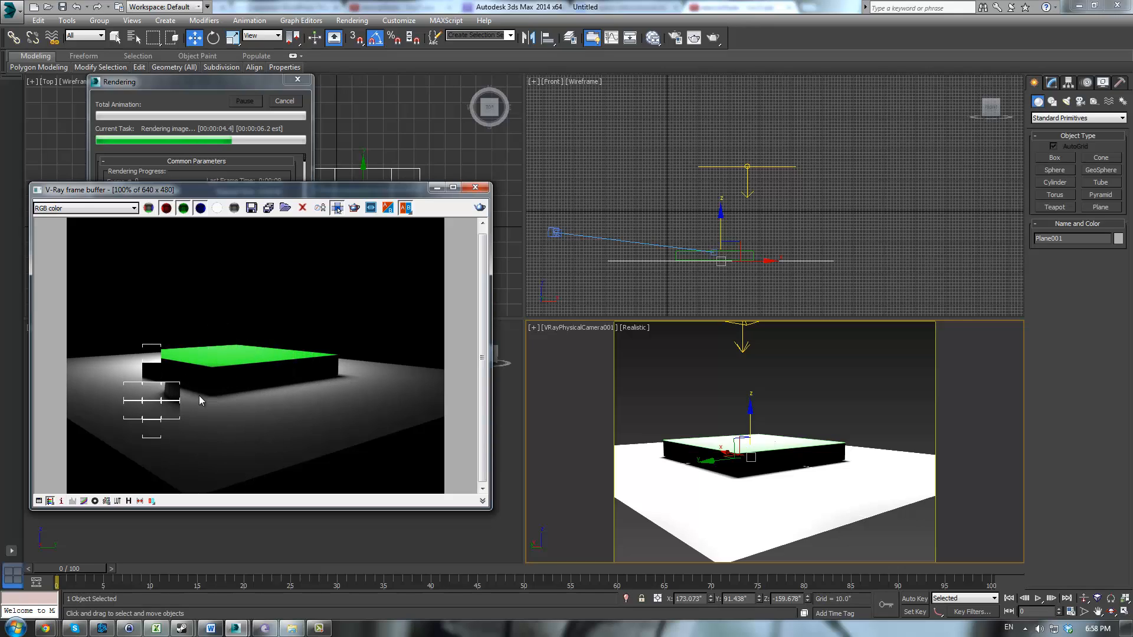
Step: Set the VRayLight's shadow bias to 0.0" and render the camera view
{"action": "left_click", "coordinate": [777, 171]}
{"action": "left_click", "coordinate": [1051, 83]}
{"action": "scroll", "coordinate": [1102, 406], "scroll_direction": "down", "scroll_amount": 5}
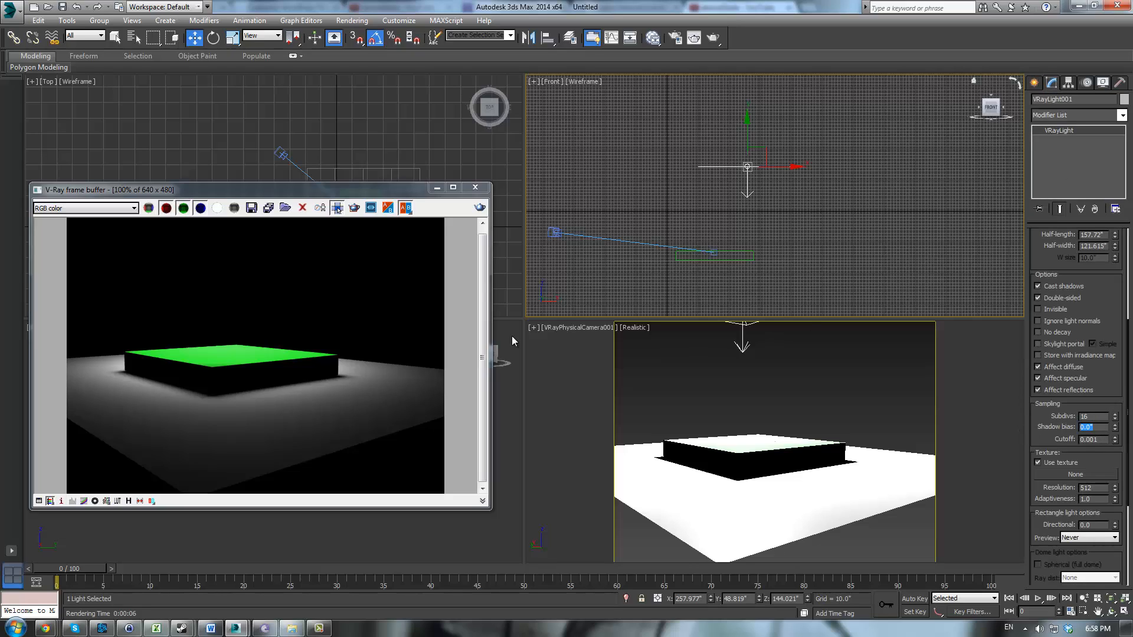
{"action": "left_click", "coordinate": [480, 207]}
Step: Set the VRayLight's sampling Cutoff to 1000 and render the camera view
{"action": "left_click_drag", "start_coordinate": [1062, 424], "coordinate": [1054, 425]}
{"action": "left_click_drag", "start_coordinate": [1113, 439], "coordinate": [1104, 320]}
{"action": "left_click_drag", "start_coordinate": [1044, 124], "coordinate": [1075, 301]}
{"action": "left_click_drag", "start_coordinate": [1088, 299], "coordinate": [1043, 310]}
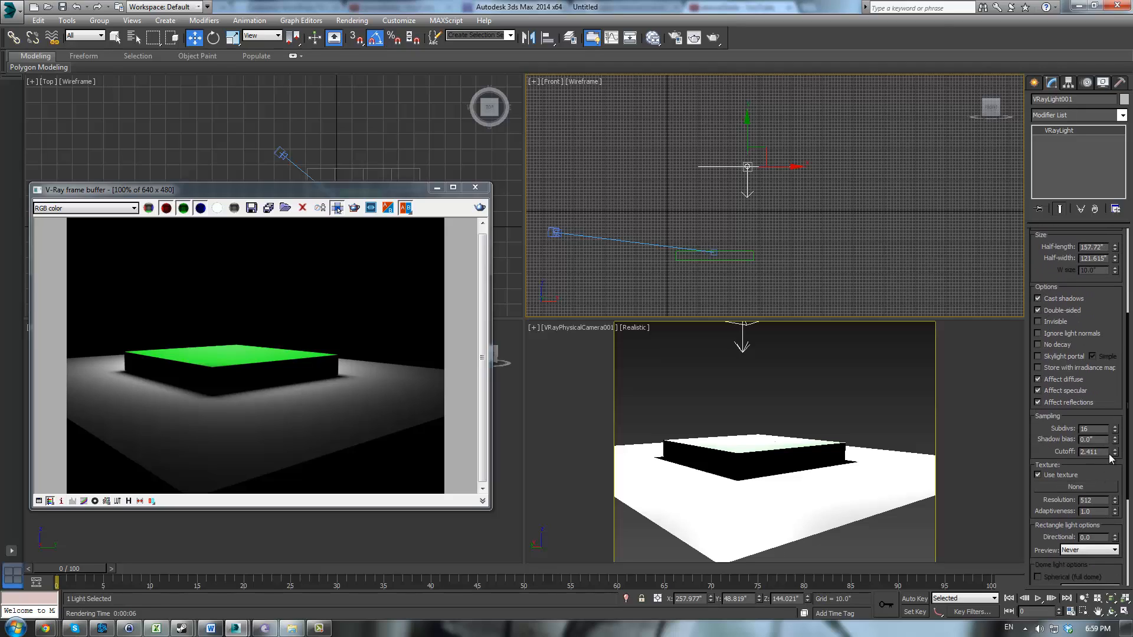
{"action": "double_click", "coordinate": [1097, 452]}
{"action": "type", "text": "1000"}
{"action": "key", "text": "Return"}
{"action": "left_click", "coordinate": [479, 208]}
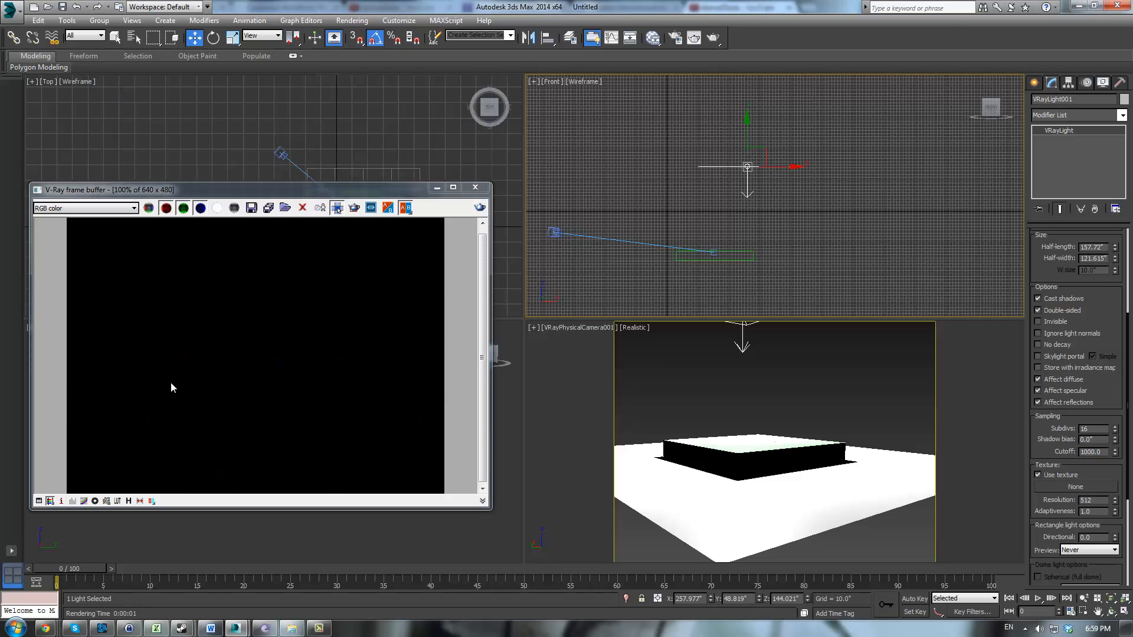
Step: Render the camera view with the VRayLight's Cutoff set to 60, and again with Cutoff set to 1.0
{"action": "scroll", "coordinate": [1089, 551], "scroll_direction": "up", "scroll_amount": 5}
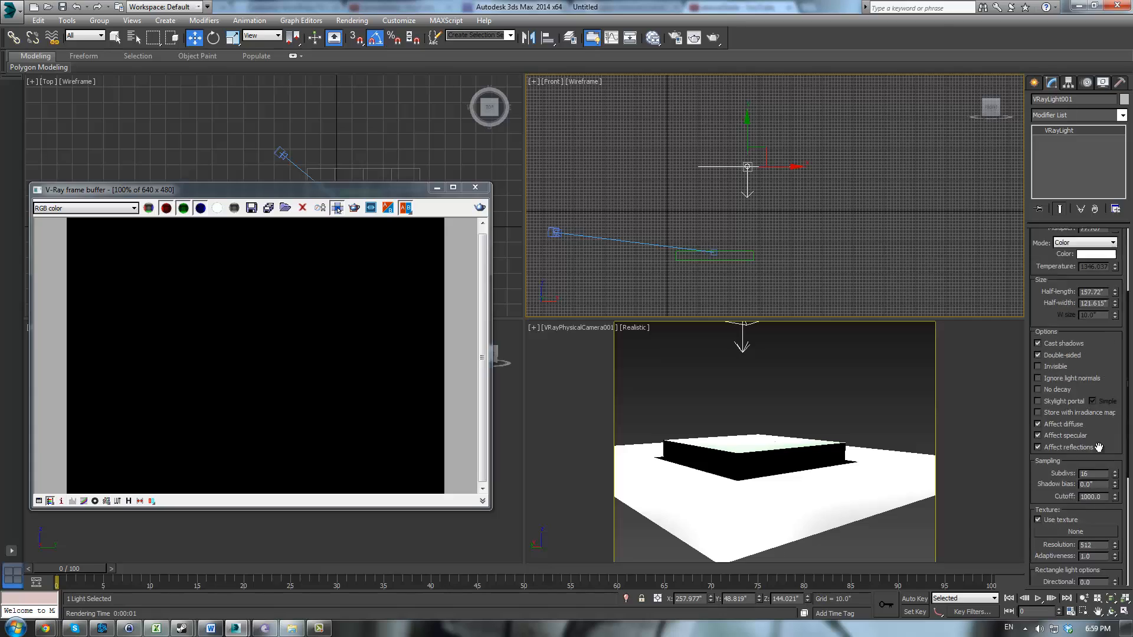
{"action": "left_click_drag", "start_coordinate": [1105, 466], "coordinate": [1079, 211]}
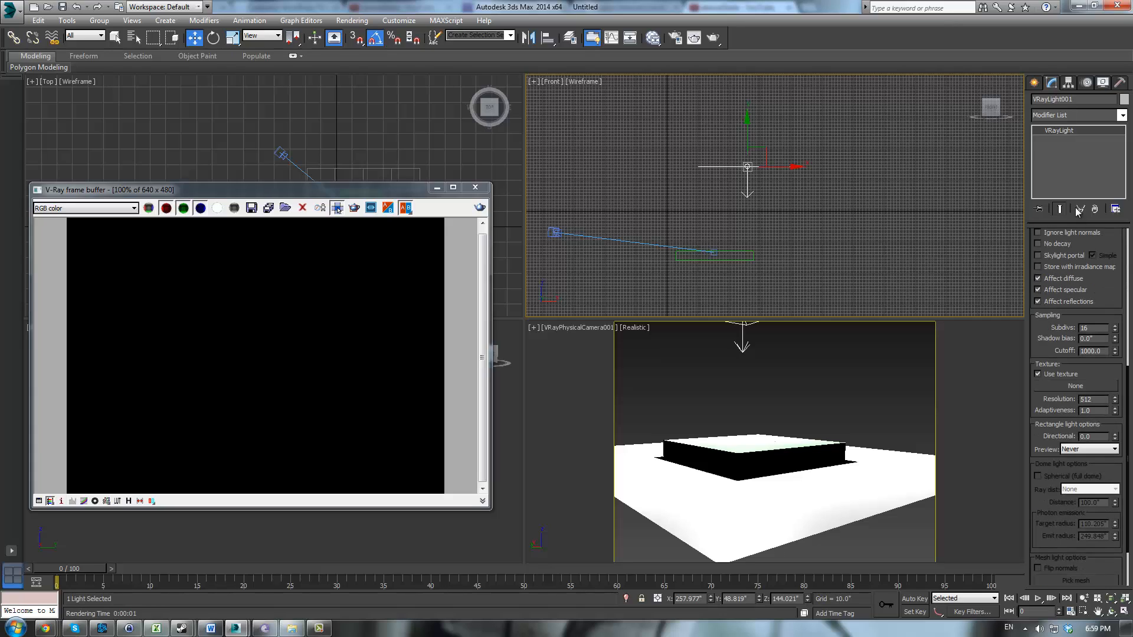
{"action": "double_click", "coordinate": [1095, 350]}
{"action": "type", "text": "60"}
{"action": "key", "text": "Return"}
{"action": "left_click", "coordinate": [480, 208]}
{"action": "type", "text": "1"}
{"action": "key", "text": "Return"}
{"action": "left_click", "coordinate": [479, 207]}
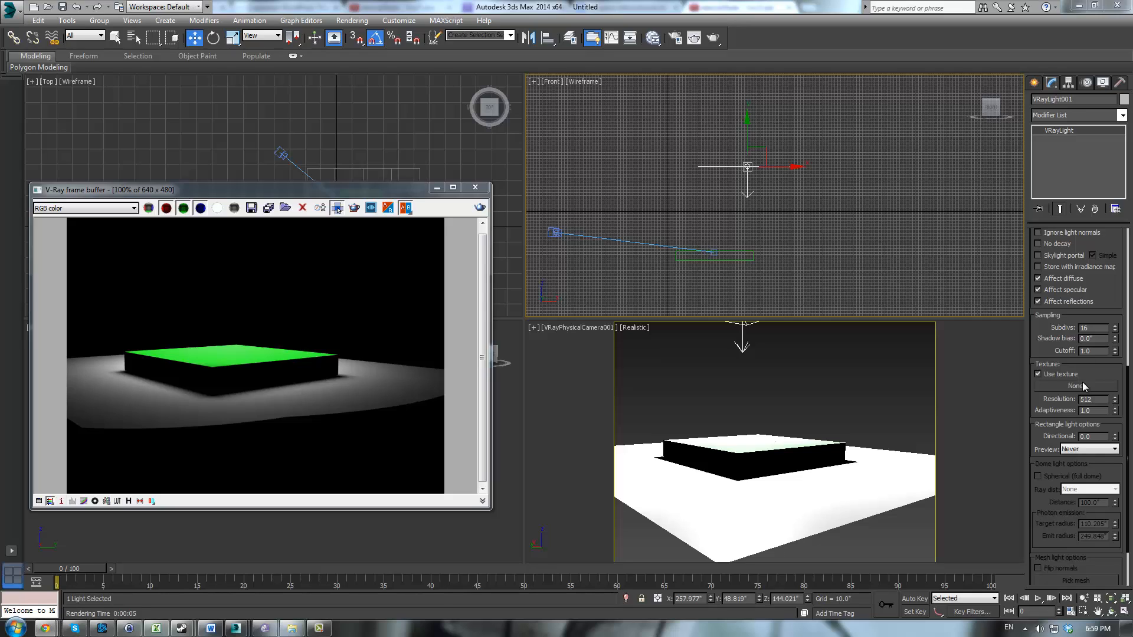
Step: Keep the VRayLight's type as Plane, assign a Tiles map as its texture, and render the camera view
{"action": "scroll", "coordinate": [1117, 249], "scroll_direction": "up", "scroll_amount": 5}
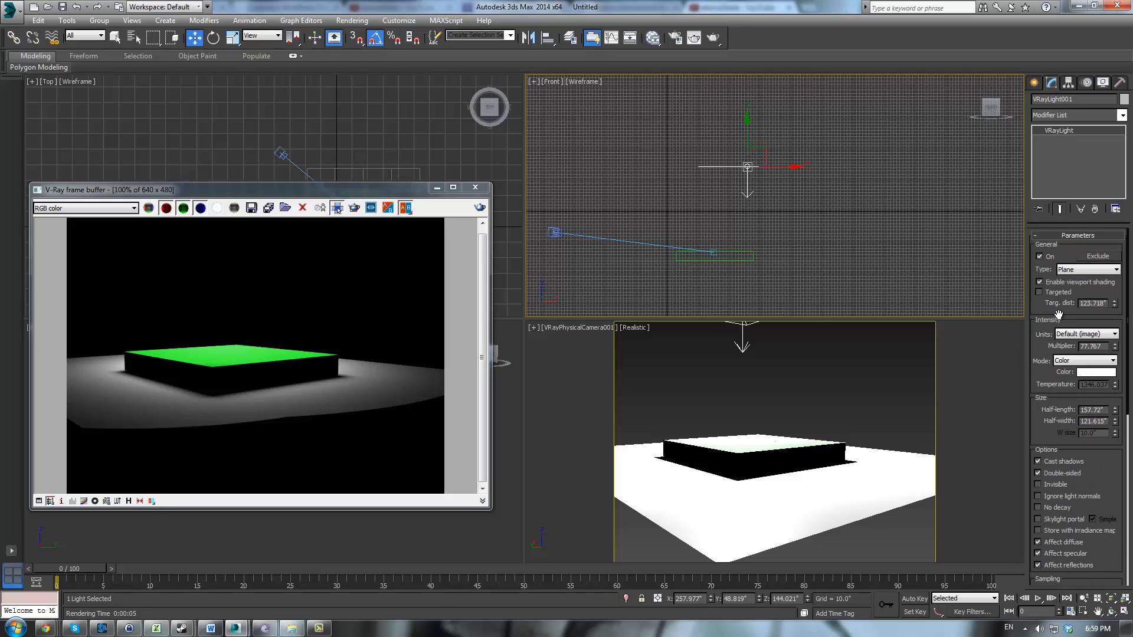
{"action": "left_click", "coordinate": [1075, 269]}
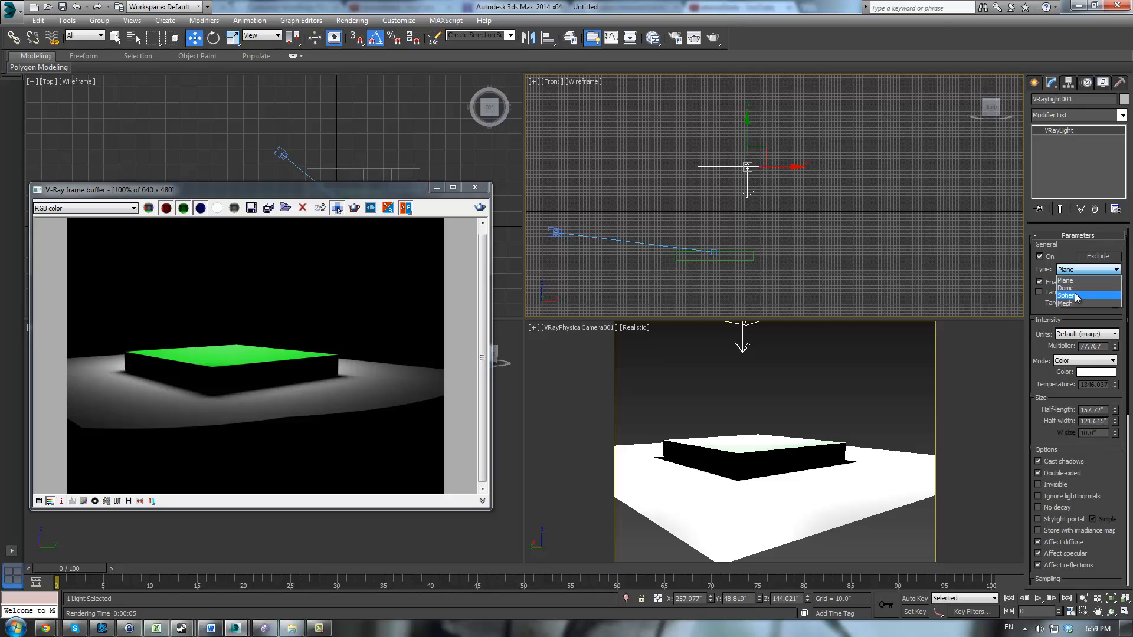
{"action": "left_click", "coordinate": [1074, 278]}
{"action": "scroll", "coordinate": [1061, 416], "scroll_direction": "down", "scroll_amount": 10}
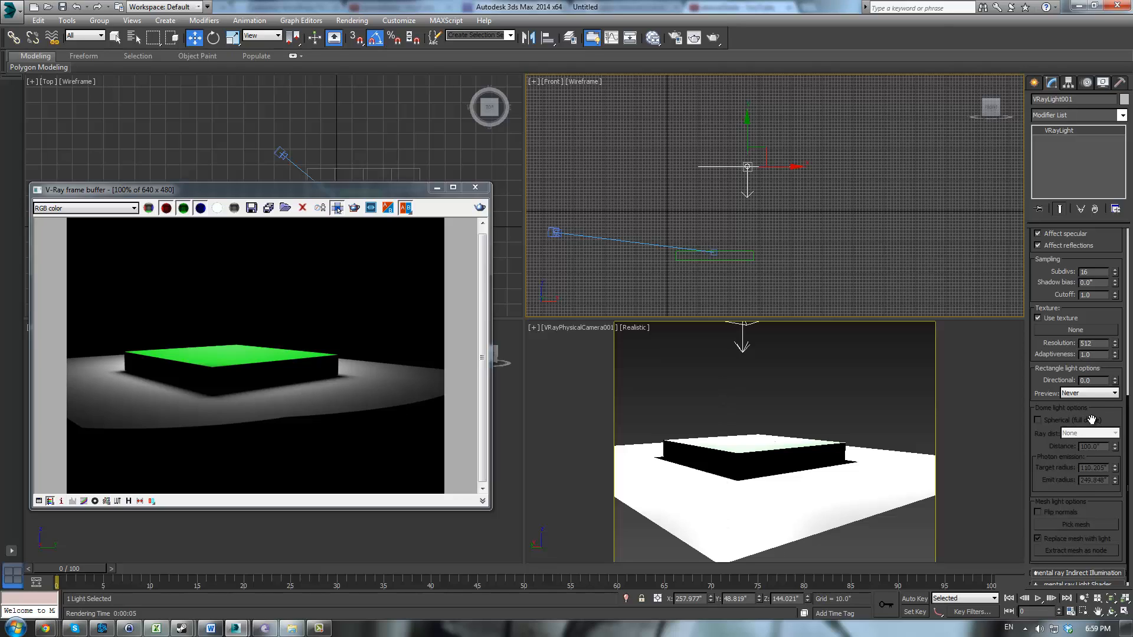
{"action": "scroll", "coordinate": [1091, 413], "scroll_direction": "up", "scroll_amount": 3}
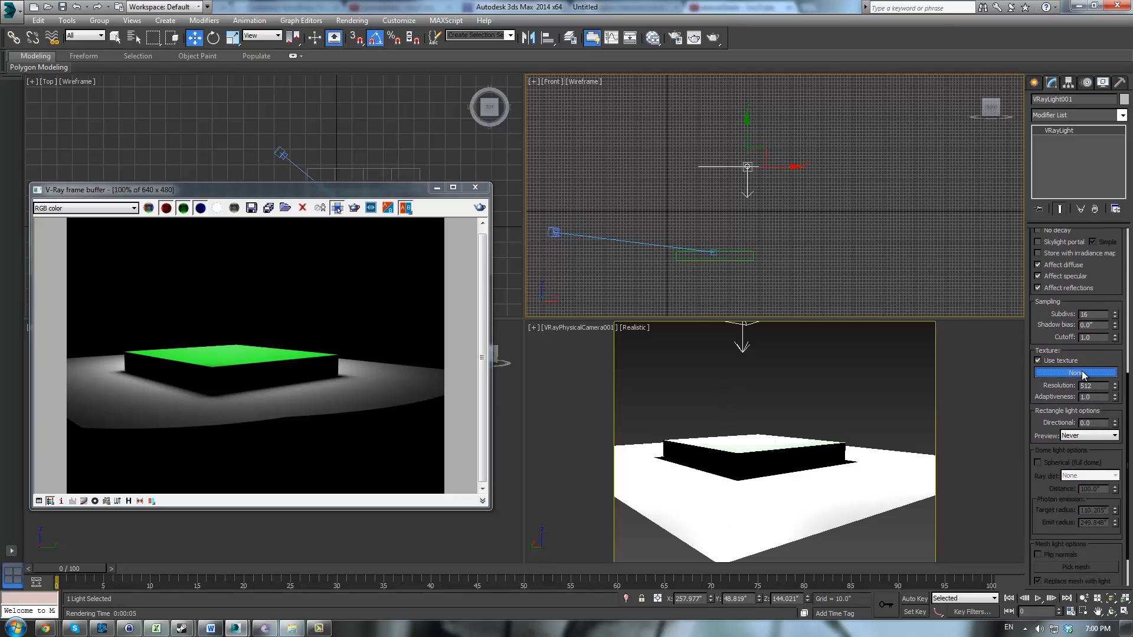
{"action": "left_click", "coordinate": [1075, 372]}
{"action": "scroll", "coordinate": [495, 180], "scroll_direction": "down", "scroll_amount": 5}
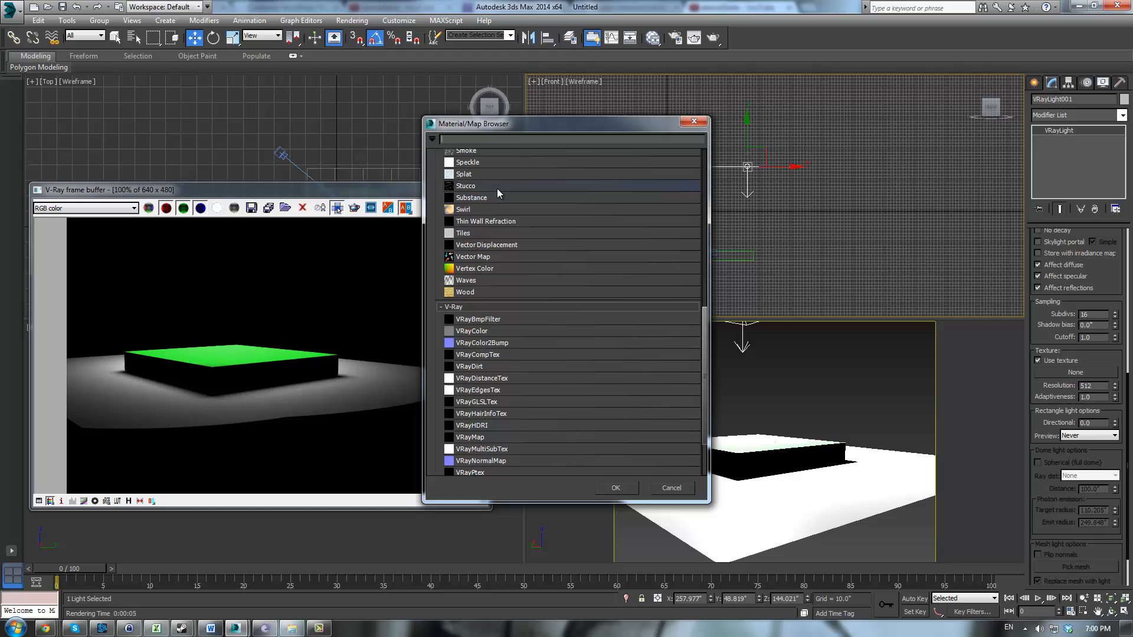
{"action": "double_click", "coordinate": [466, 235]}
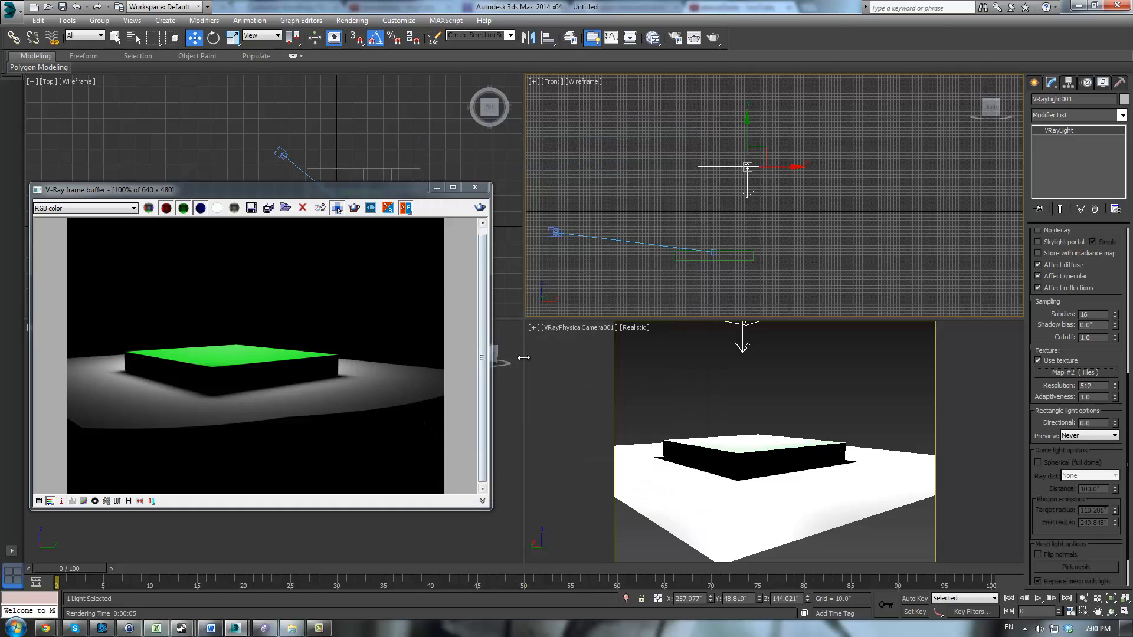
{"action": "left_click", "coordinate": [479, 207]}
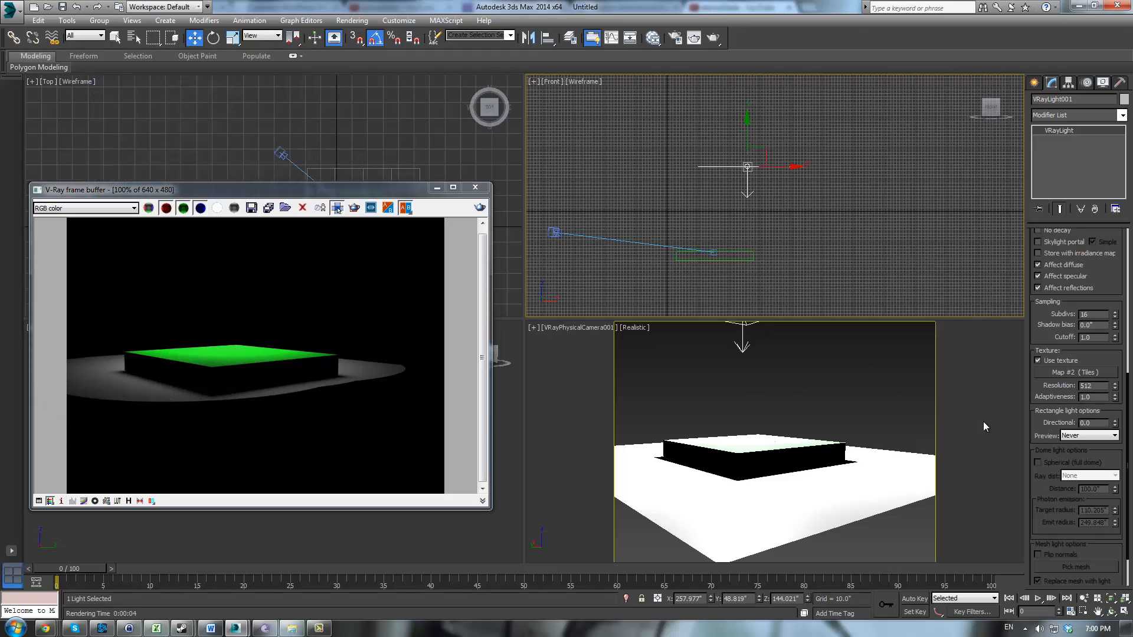
Step: Replace the VRayLight's texture with a Smoke map and render the camera view
{"action": "left_click", "coordinate": [1075, 373]}
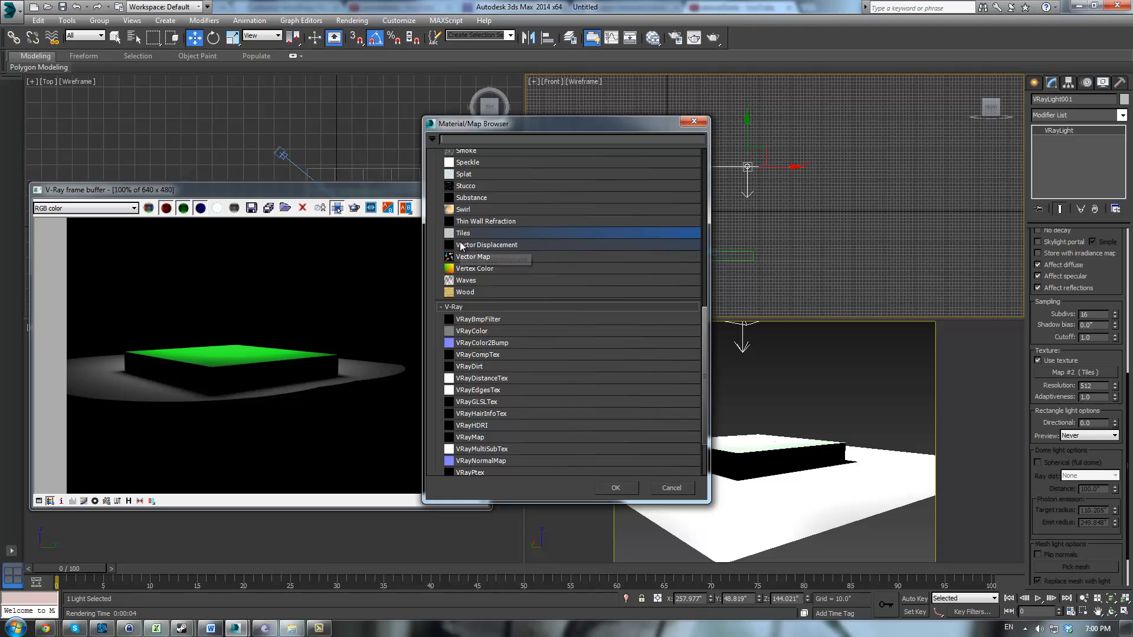
{"action": "scroll", "coordinate": [460, 247], "scroll_direction": "up", "scroll_amount": 1}
{"action": "double_click", "coordinate": [467, 193]}
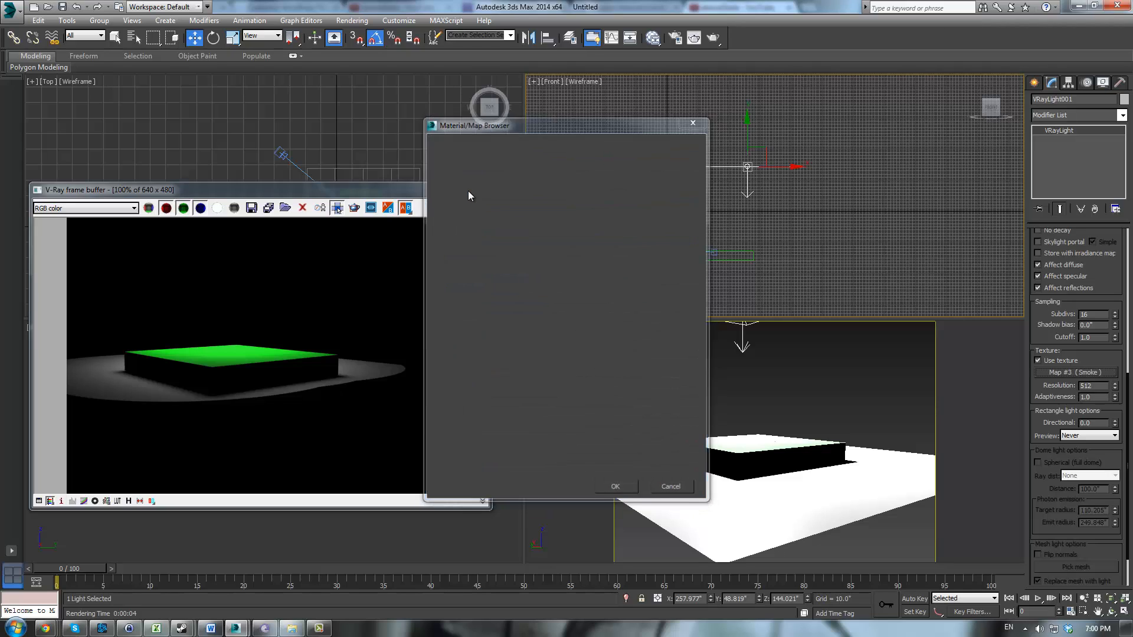
{"action": "left_click", "coordinate": [479, 208]}
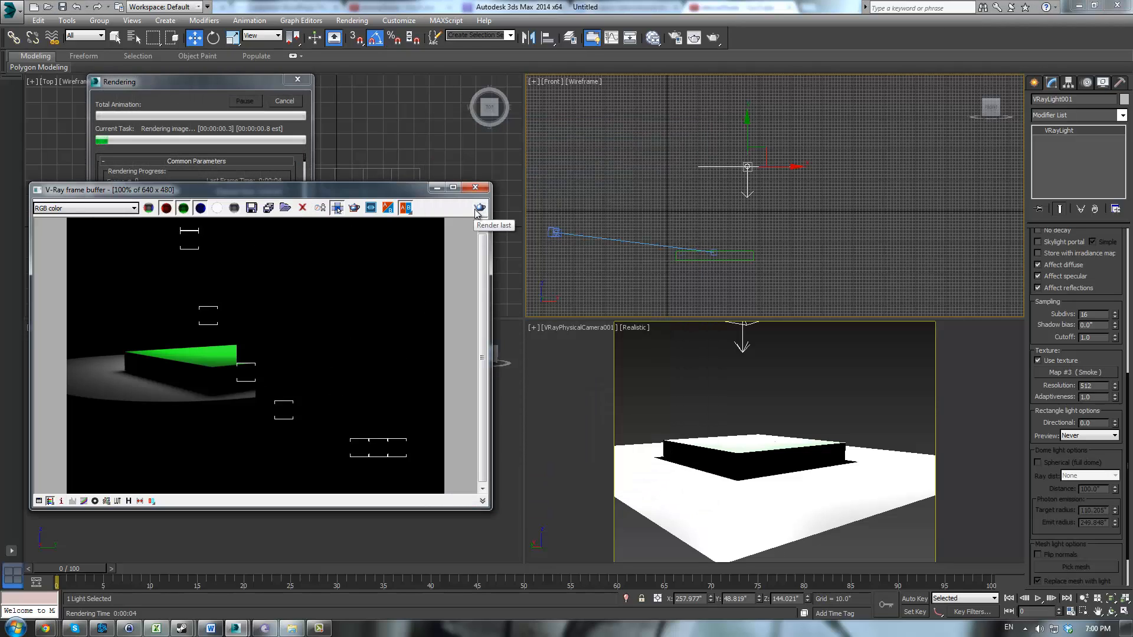
Step: Replace the VRayLight's texture with a Noise map and render the camera view
{"action": "left_click", "coordinate": [1064, 373]}
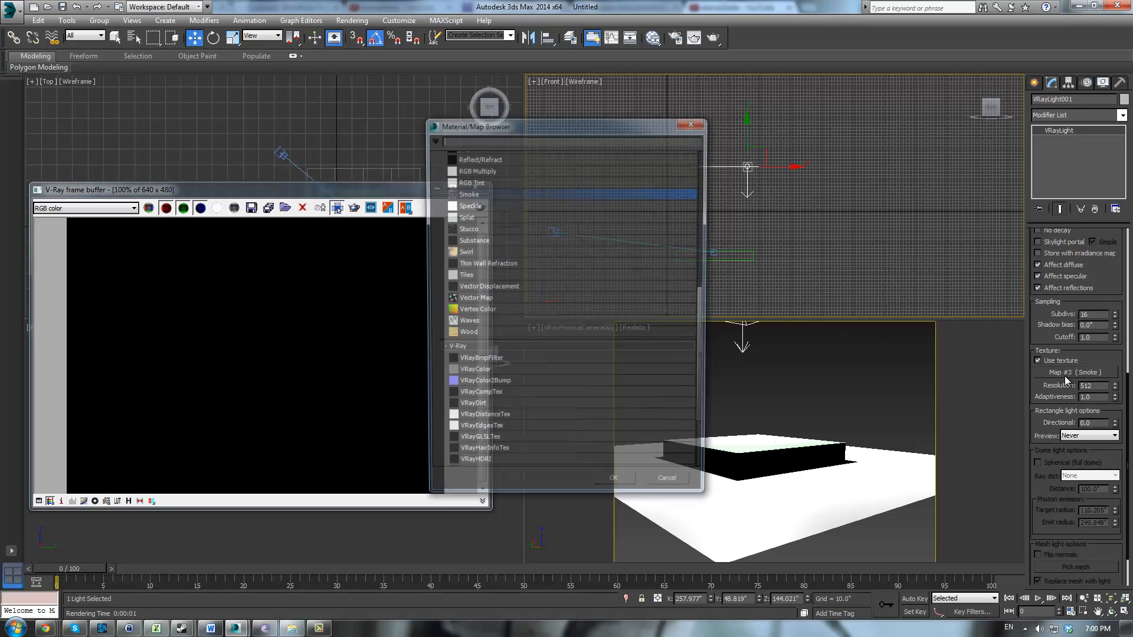
{"action": "scroll", "coordinate": [475, 280], "scroll_direction": "up", "scroll_amount": 6}
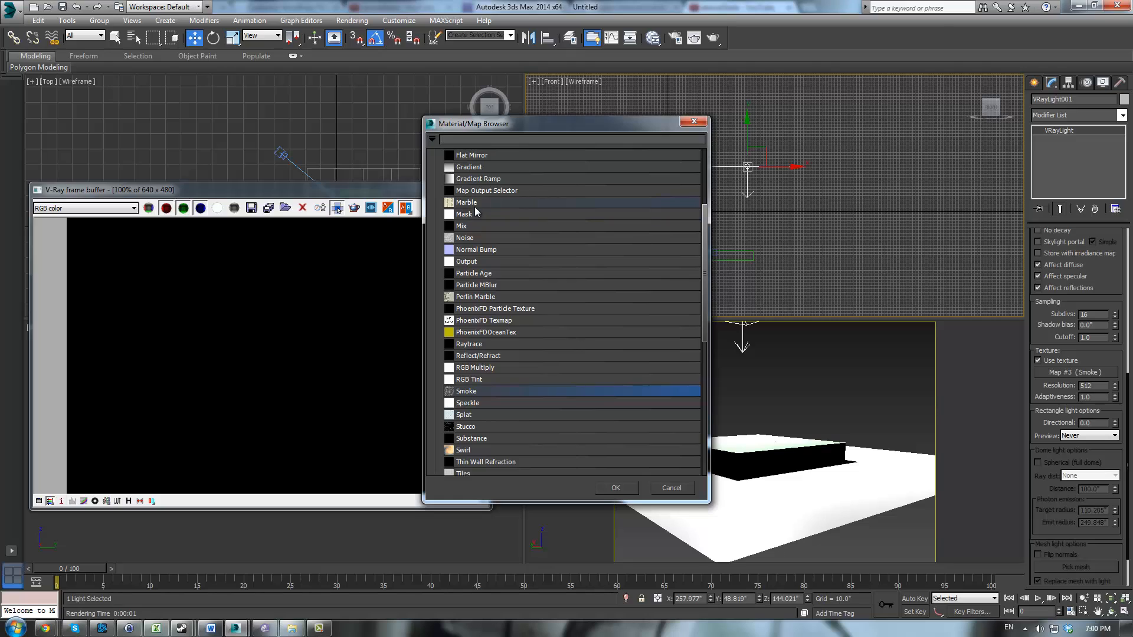
{"action": "double_click", "coordinate": [465, 237]}
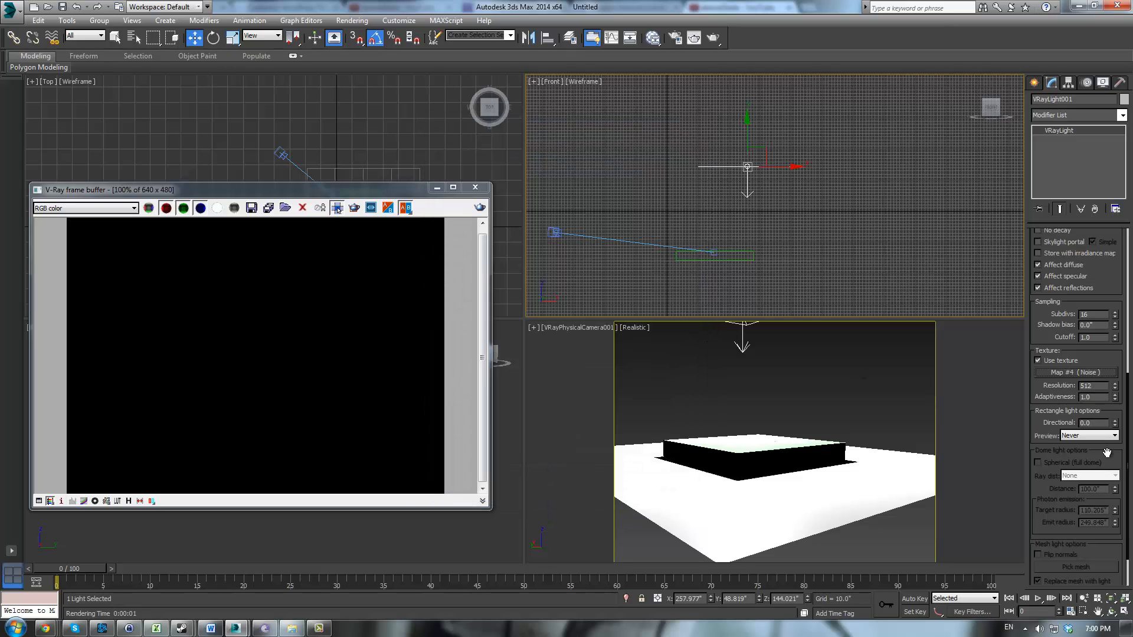
{"action": "left_click", "coordinate": [480, 208]}
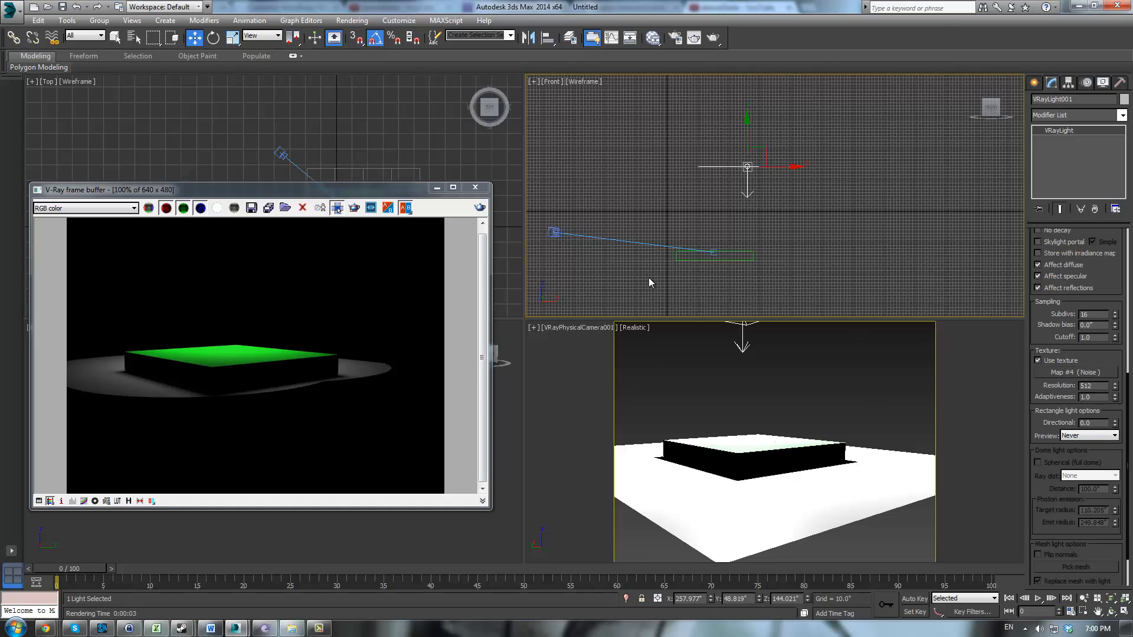
Step: Place the VRayLight's Noise map in the Slate Material Editor as an instance
{"action": "key", "text": "m"}
{"action": "left_click_drag", "start_coordinate": [565, 237], "coordinate": [438, 212]}
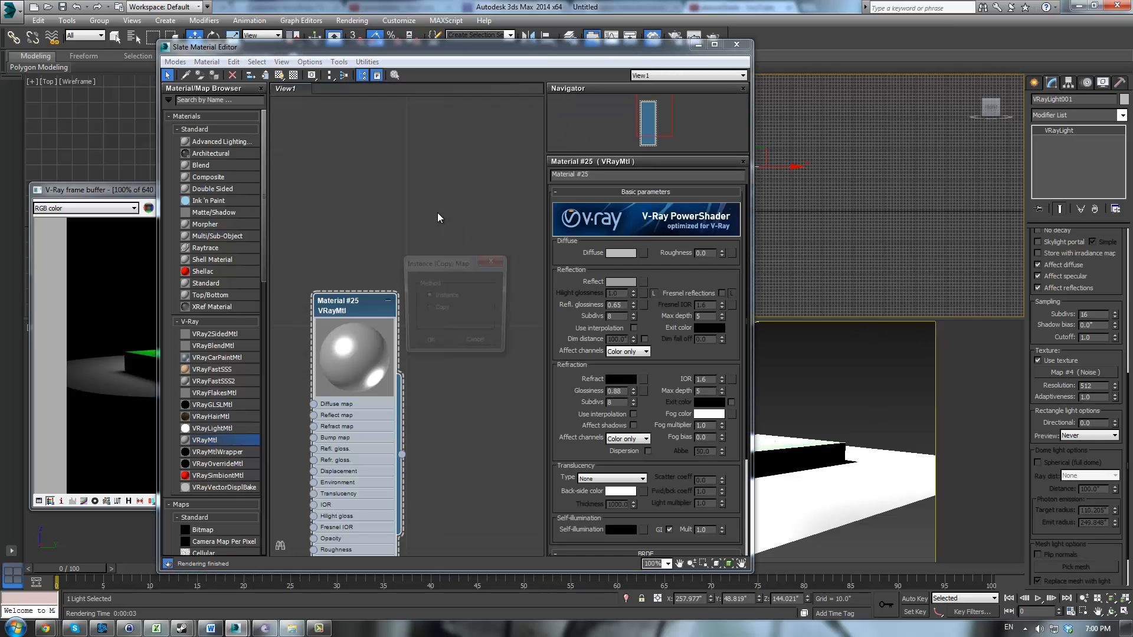
{"action": "left_click", "coordinate": [430, 344]}
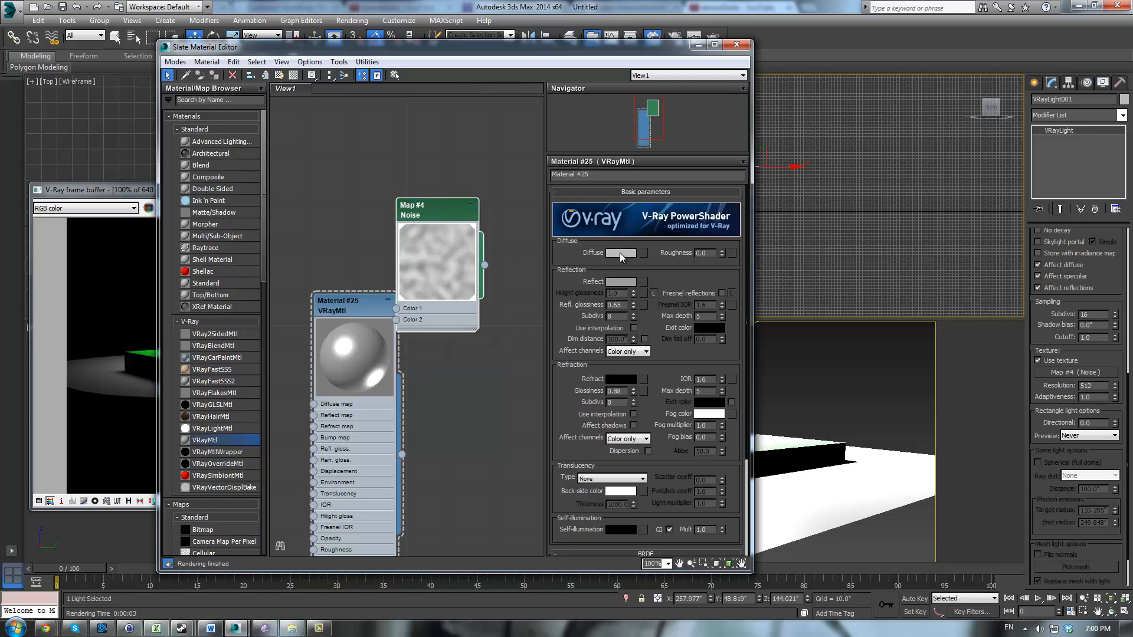
Step: Set the Noise map's type to Fractal and its size to 6.4, and render the camera view
{"action": "double_click", "coordinate": [422, 215]}
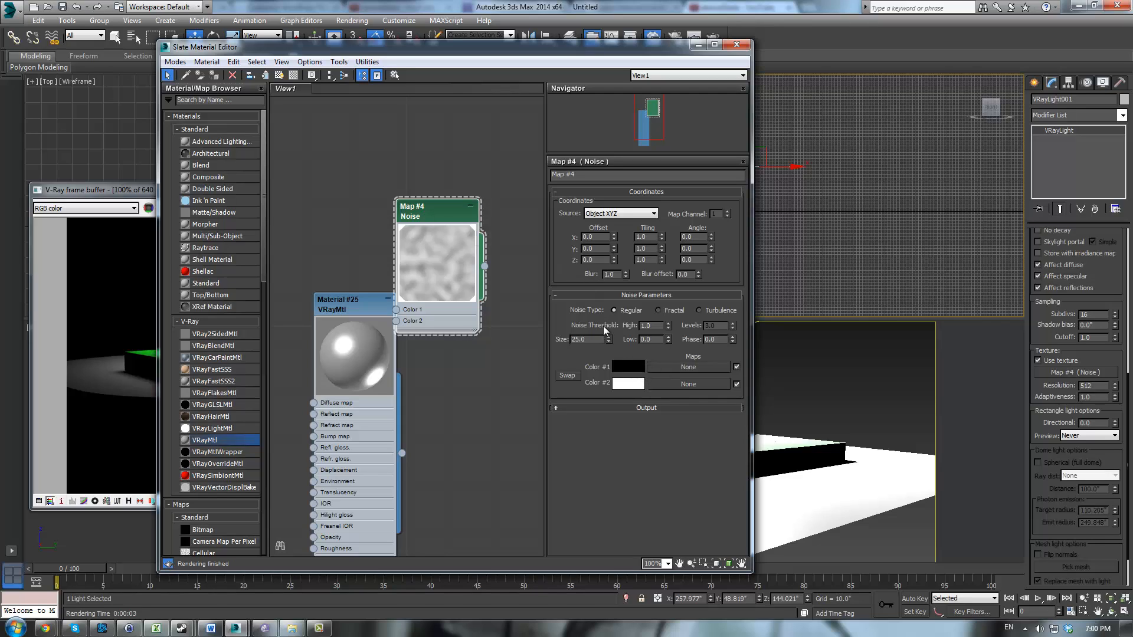
{"action": "left_click", "coordinate": [658, 311]}
{"action": "left_click_drag", "start_coordinate": [608, 339], "coordinate": [637, 452]}
{"action": "left_click", "coordinate": [847, 379]}
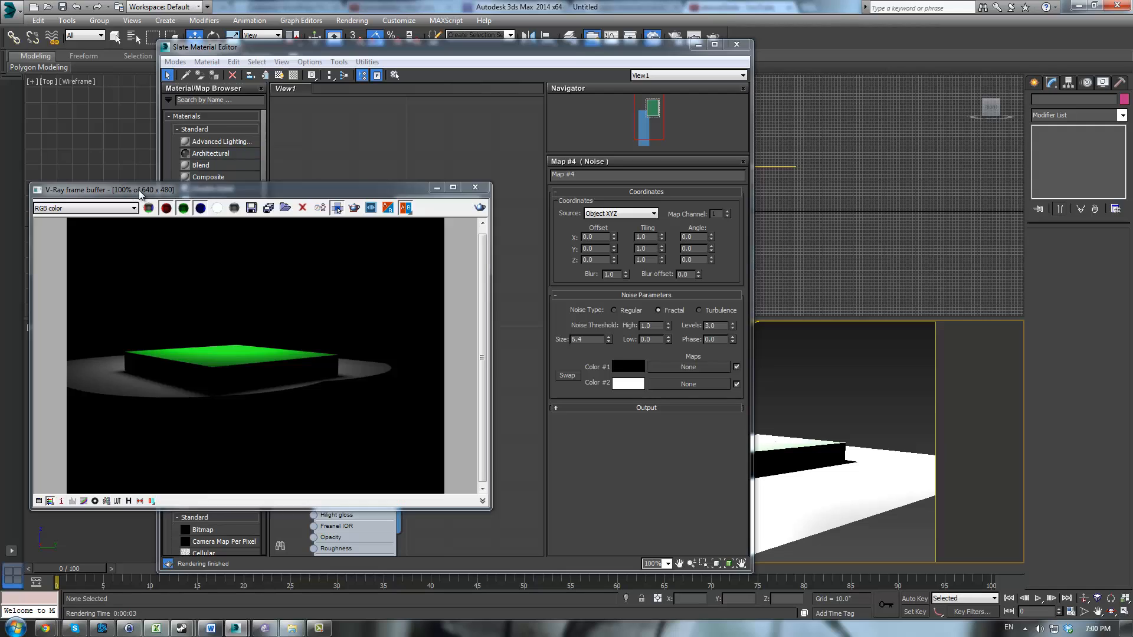
{"action": "left_click", "coordinate": [132, 190]}
{"action": "left_click", "coordinate": [480, 208]}
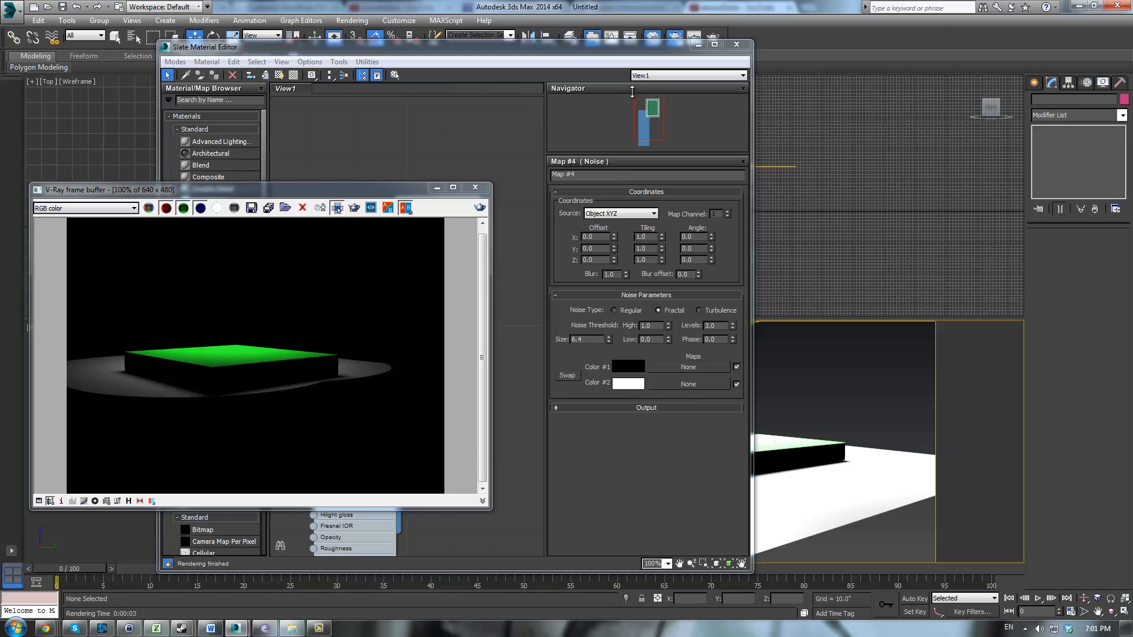
Step: Turn on V-Ray indirect illumination in the render setup and render the camera view
{"action": "key", "text": "F10"}
{"action": "left_click", "coordinate": [364, 145]}
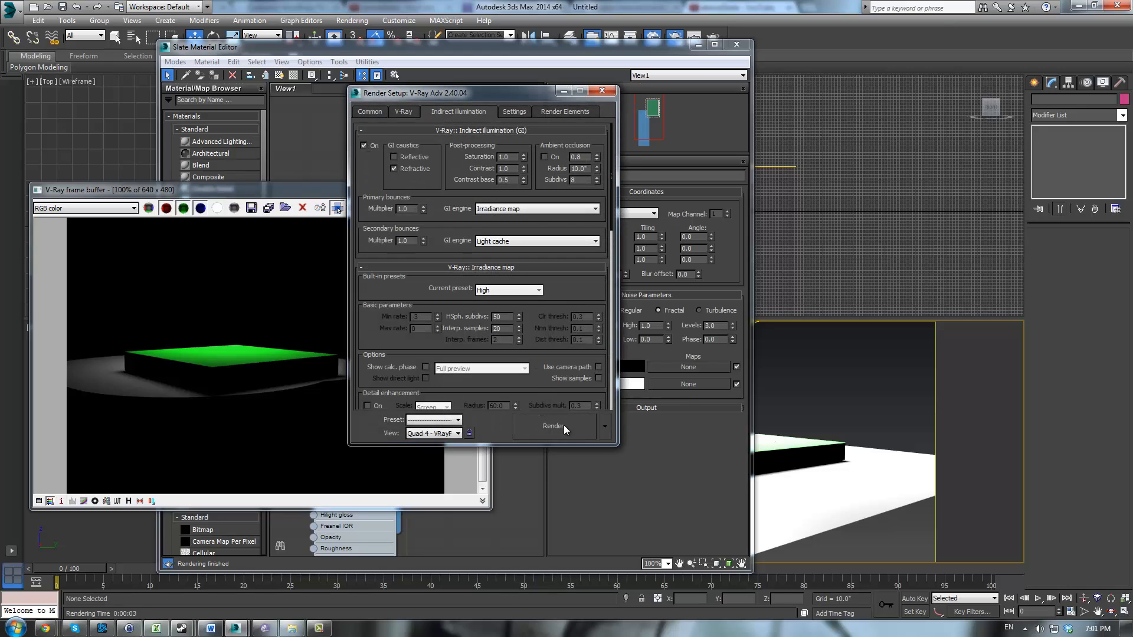
{"action": "left_click", "coordinate": [564, 424]}
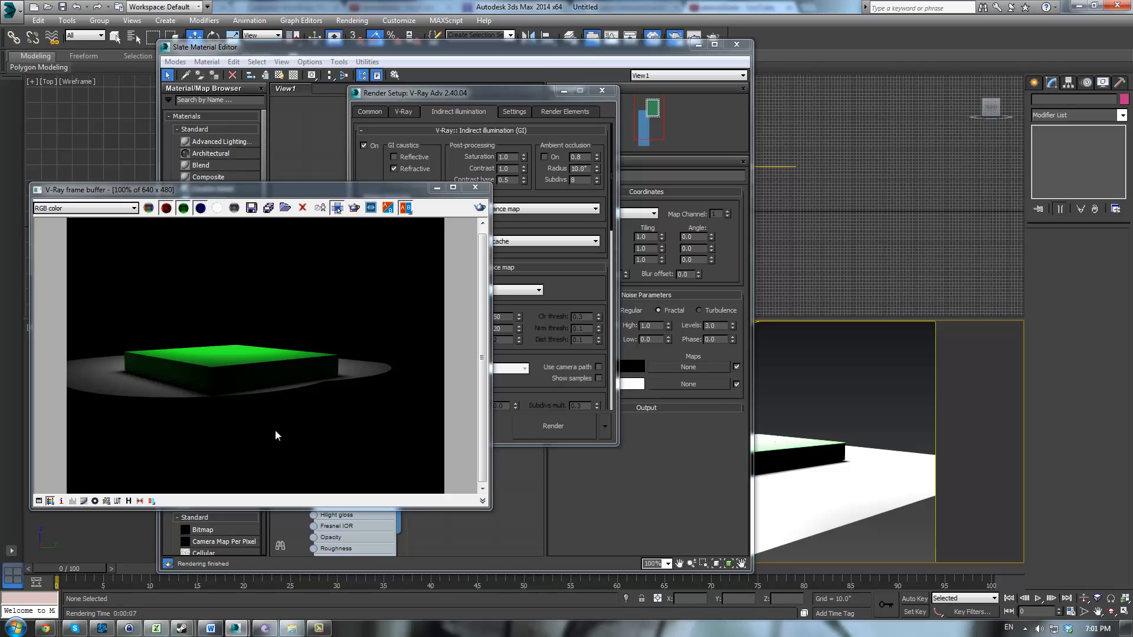
Step: Clear the Noise map from the VRayLight's texture, close the material editor, and render the camera view reframed to include the light
{"action": "left_click", "coordinate": [777, 169]}
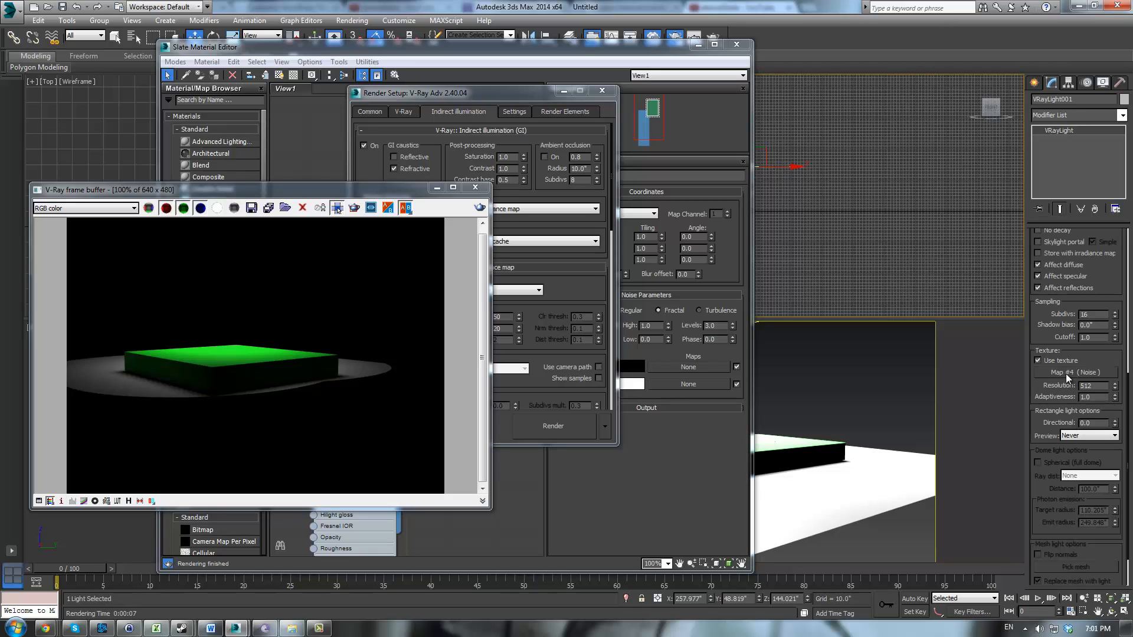
{"action": "right_click", "coordinate": [1068, 373]}
{"action": "left_click", "coordinate": [1086, 406]}
{"action": "left_click", "coordinate": [732, 47]}
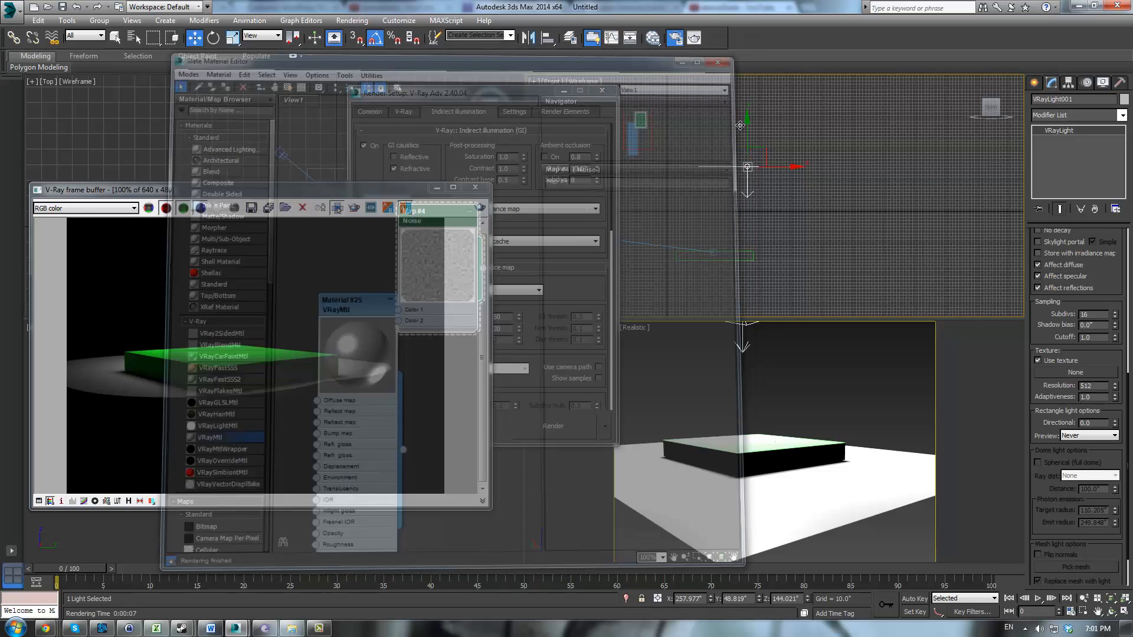
{"action": "middle_click_drag", "start_coordinate": [742, 381], "coordinate": [733, 436]}
{"action": "left_click", "coordinate": [479, 208]}
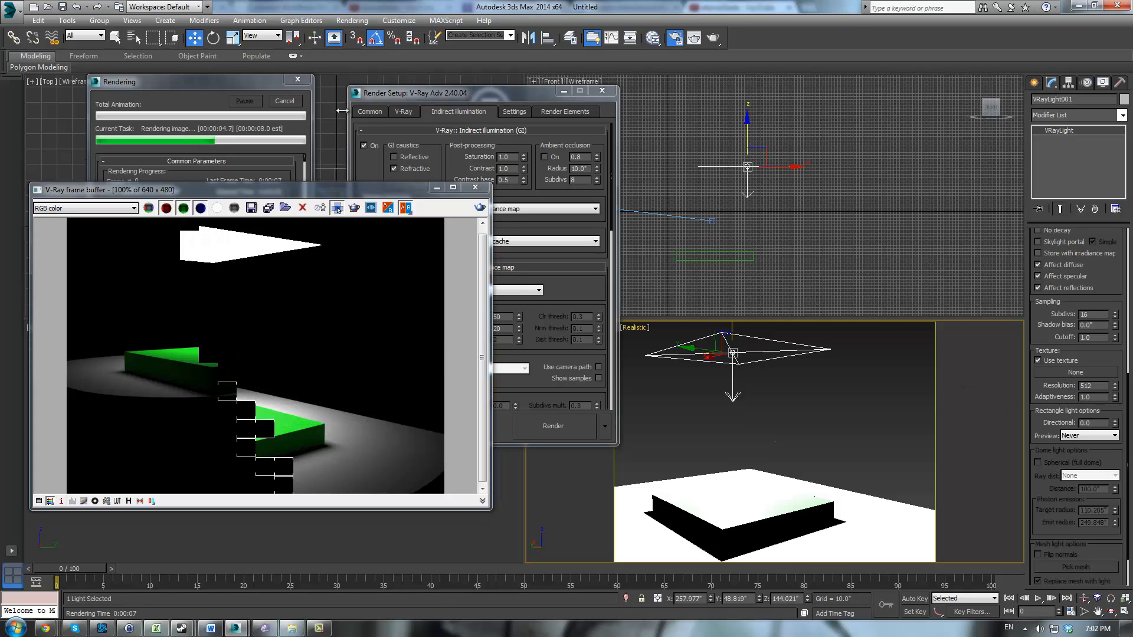
Step: Turn off V-Ray indirect illumination in the render setup
{"action": "left_click", "coordinate": [386, 141]}
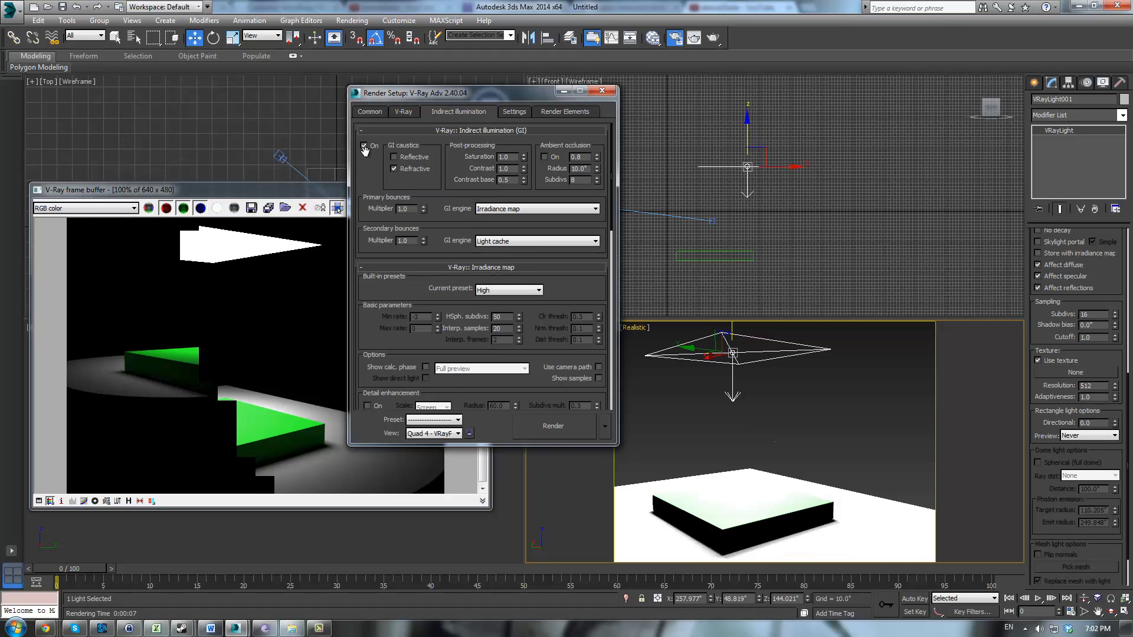
{"action": "left_click", "coordinate": [364, 146]}
Step: Assign a Noise map to the VRayLight's texture and render the camera view
{"action": "left_click", "coordinate": [1073, 373]}
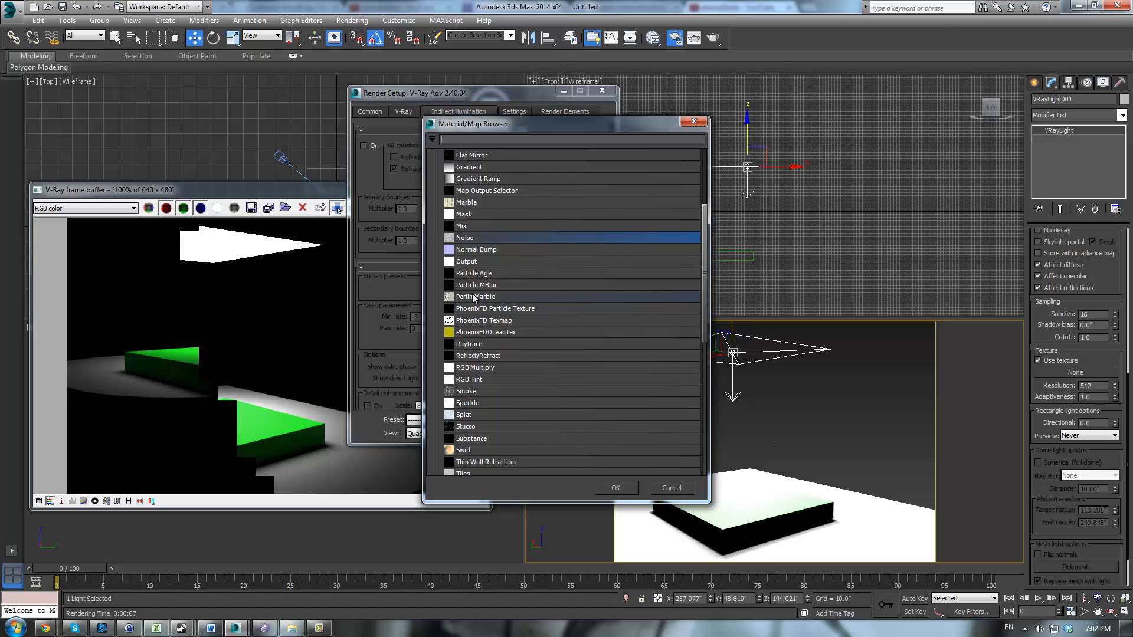
{"action": "double_click", "coordinate": [464, 238]}
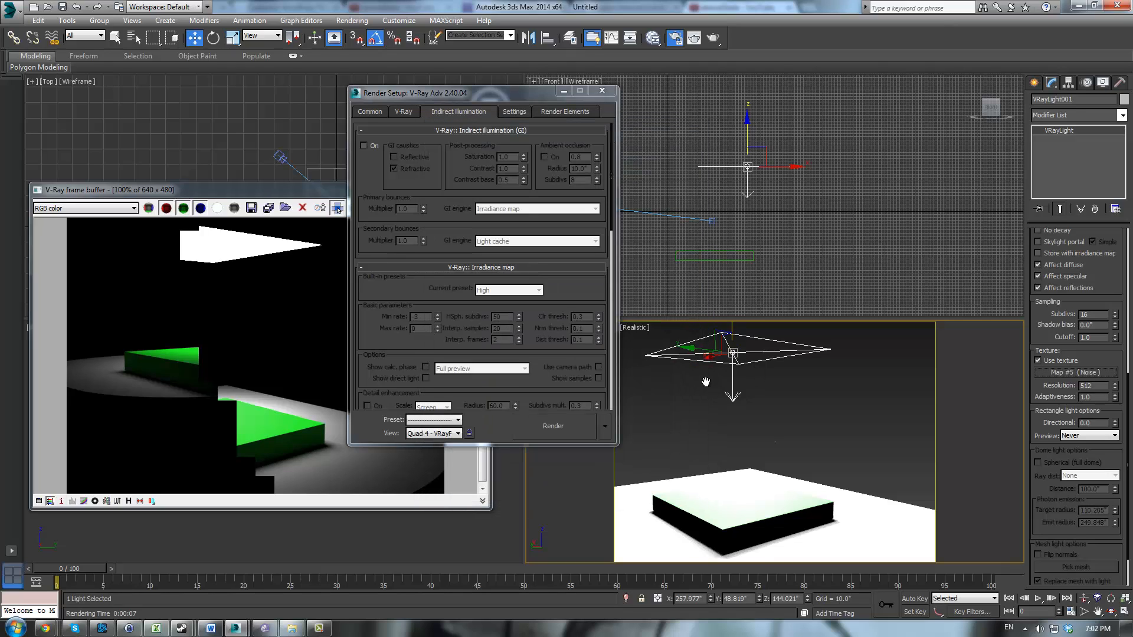
{"action": "key", "text": "shift+q"}
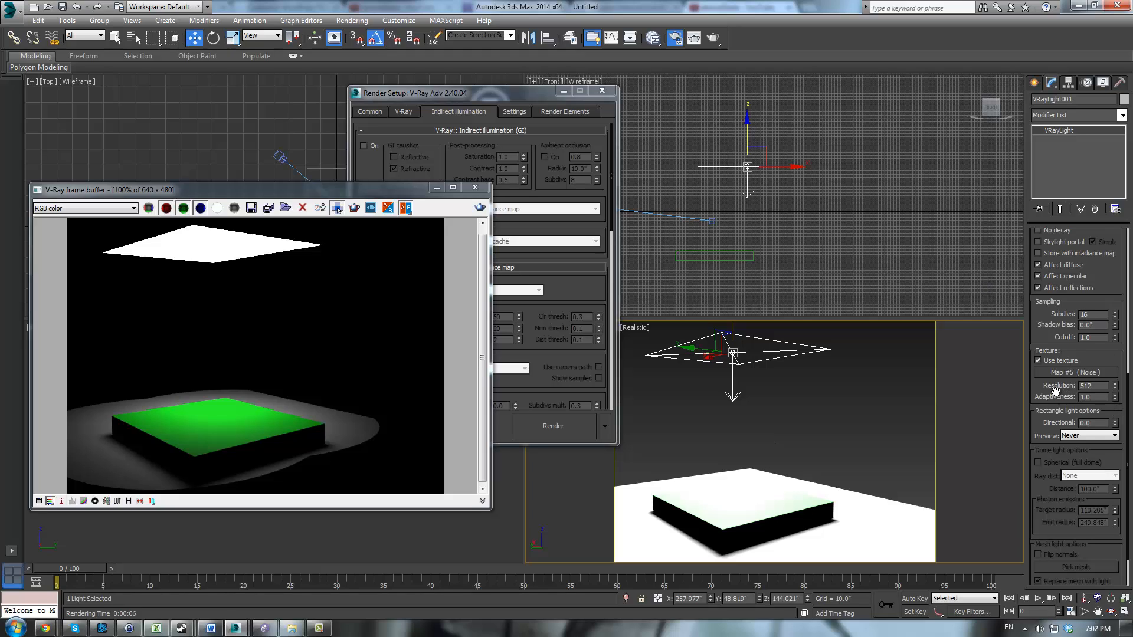
Step: Try the rectangle light's Preview option on Selected, Always and back to Never
{"action": "left_click_drag", "start_coordinate": [1056, 391], "coordinate": [1054, 384]}
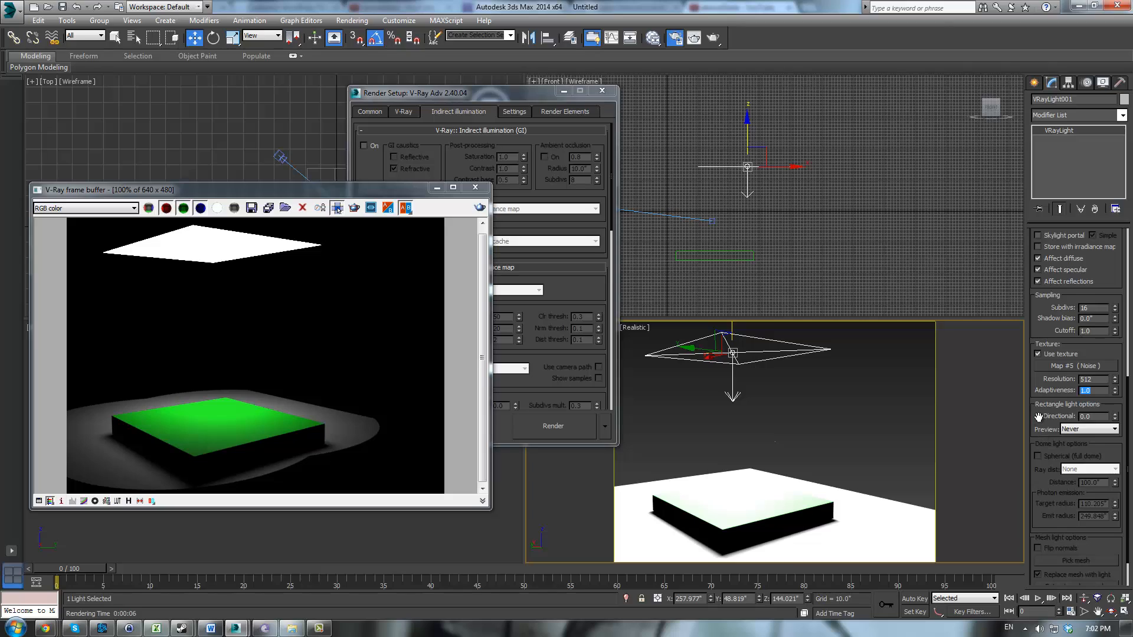
{"action": "left_click_drag", "start_coordinate": [1035, 415], "coordinate": [1029, 386]}
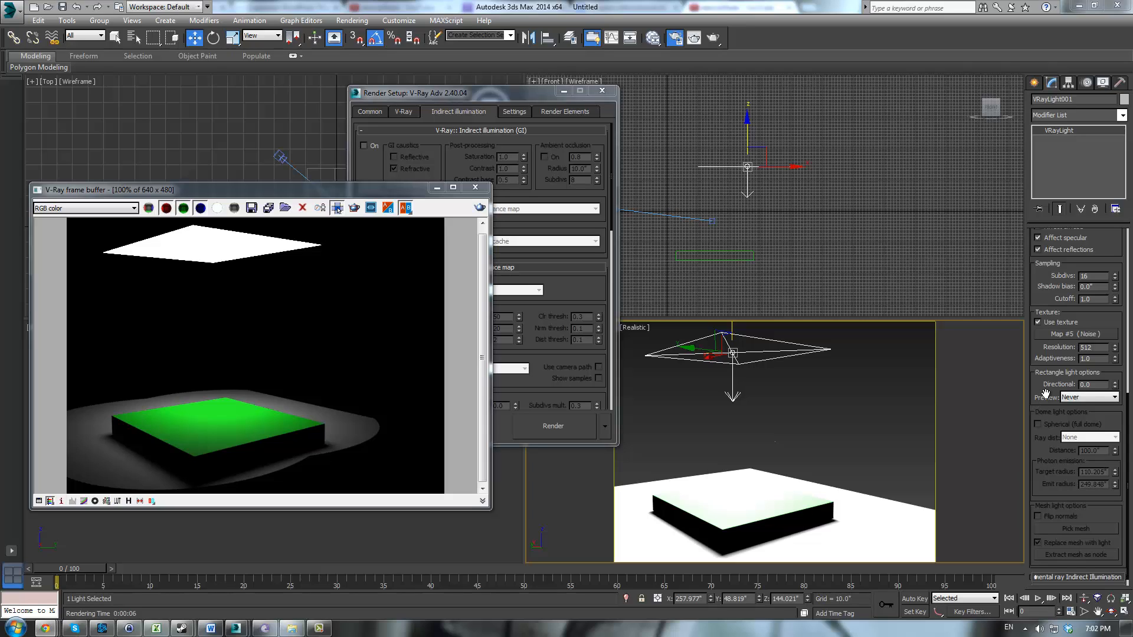
{"action": "left_click", "coordinate": [1106, 397]}
{"action": "left_click", "coordinate": [1107, 395]}
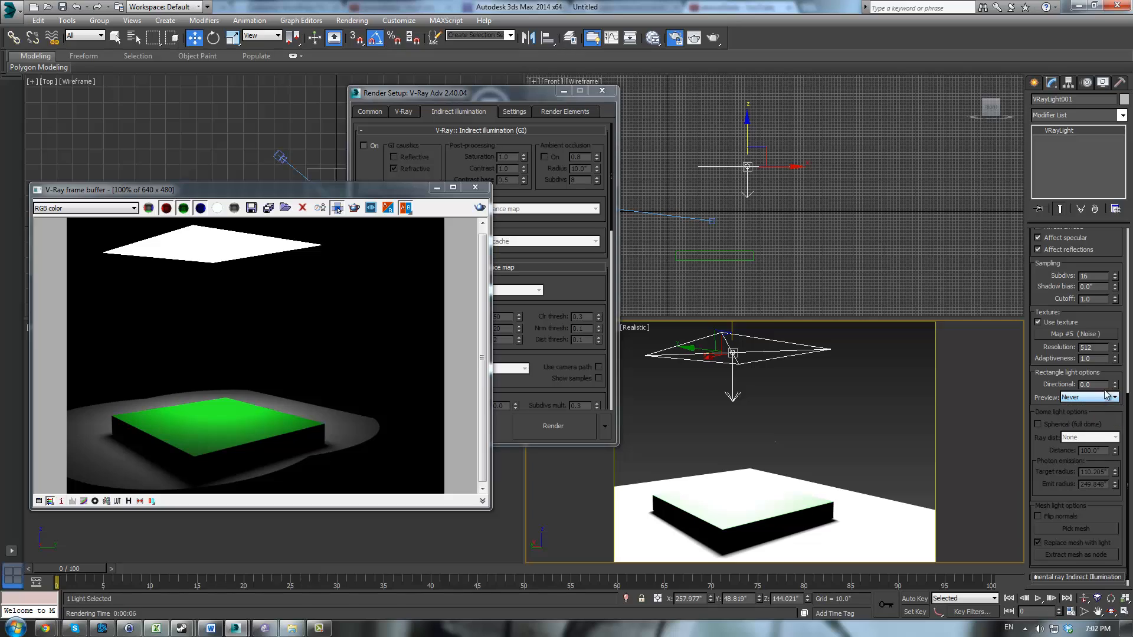
{"action": "left_click_drag", "start_coordinate": [1115, 386], "coordinate": [1087, 466]}
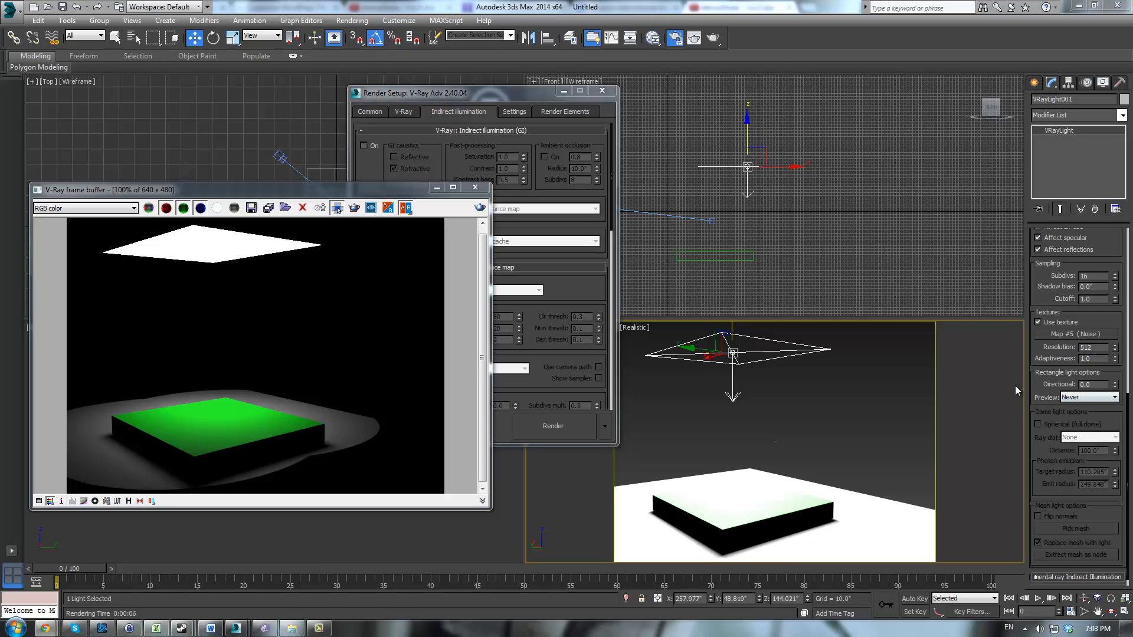
{"action": "left_click", "coordinate": [1081, 398]}
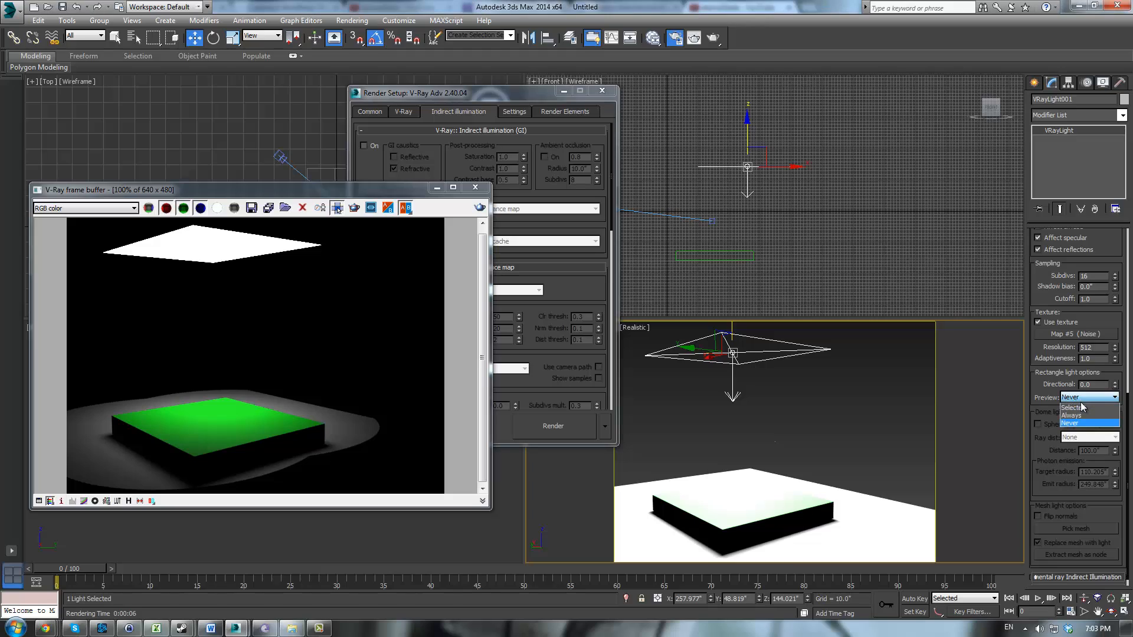
{"action": "left_click", "coordinate": [1081, 407]}
{"action": "left_click", "coordinate": [1084, 399]}
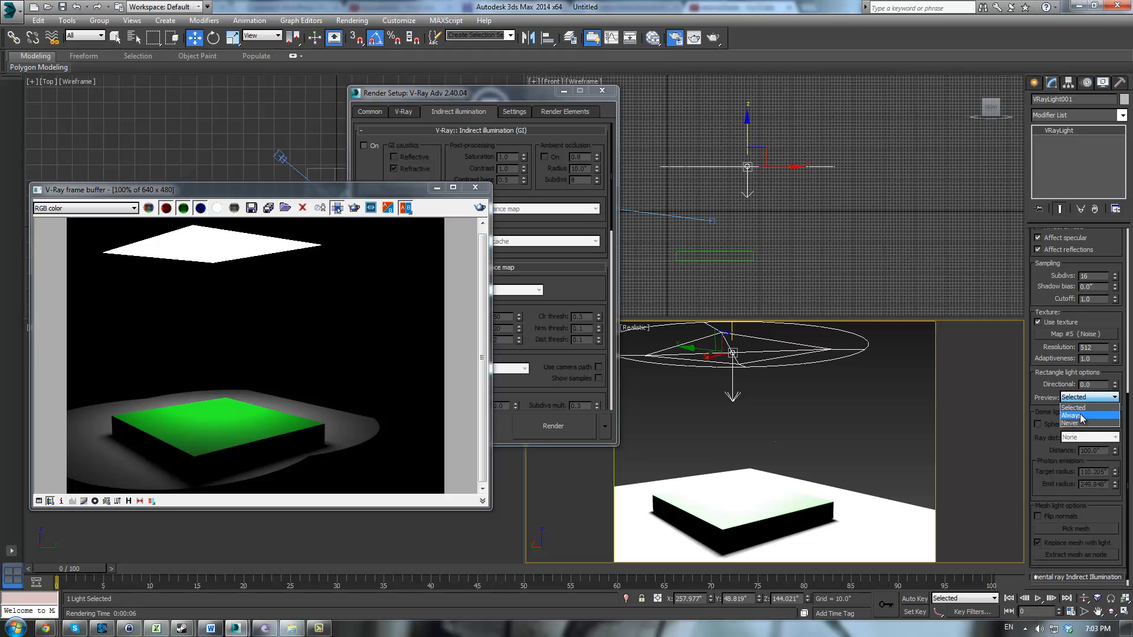
{"action": "left_click", "coordinate": [1083, 416]}
{"action": "left_click", "coordinate": [1073, 423]}
Step: Set the rectangle light's Preview to Selected and Directional to 0.8, and render the camera view
{"action": "left_click", "coordinate": [1076, 397]}
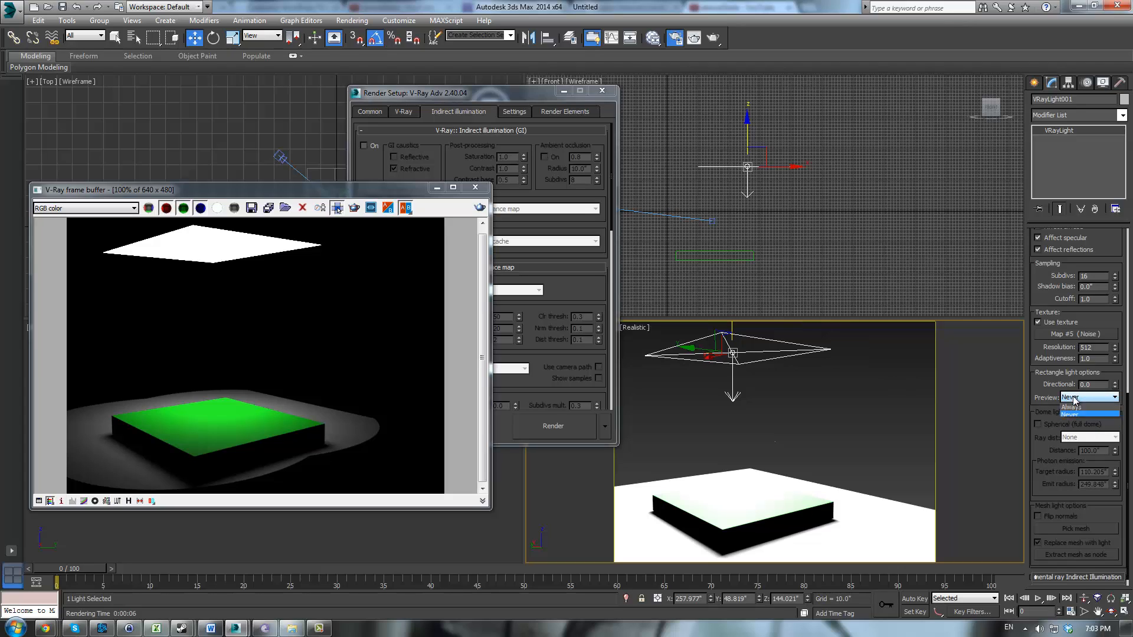
{"action": "left_click", "coordinate": [1081, 407]}
{"action": "left_click", "coordinate": [1115, 382]}
{"action": "left_click_drag", "start_coordinate": [1114, 385], "coordinate": [1127, 342]}
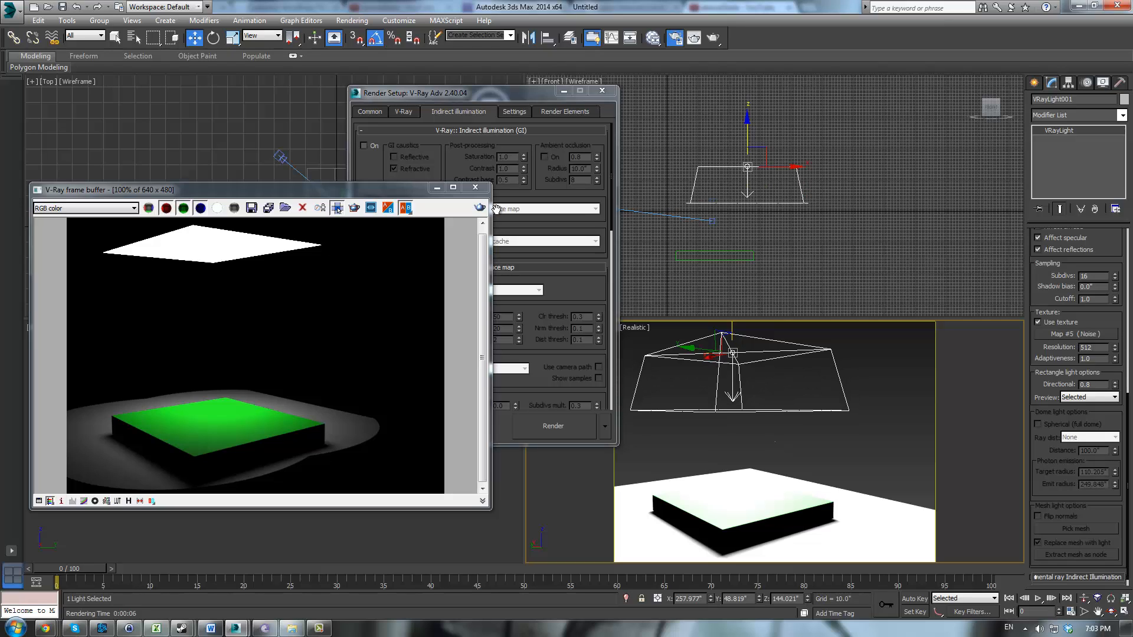
{"action": "key", "text": "shift+q"}
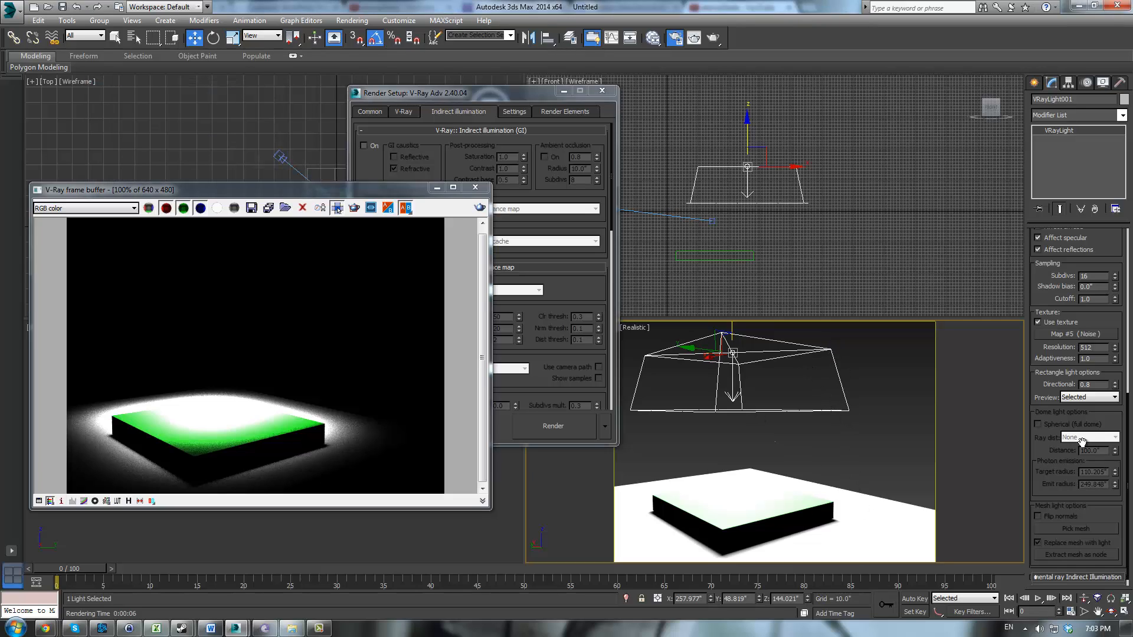
Step: Raise the rectangle light's Directional value to 1.0 and render the camera view
{"action": "scroll", "coordinate": [1095, 401], "scroll_direction": "down", "scroll_amount": 1}
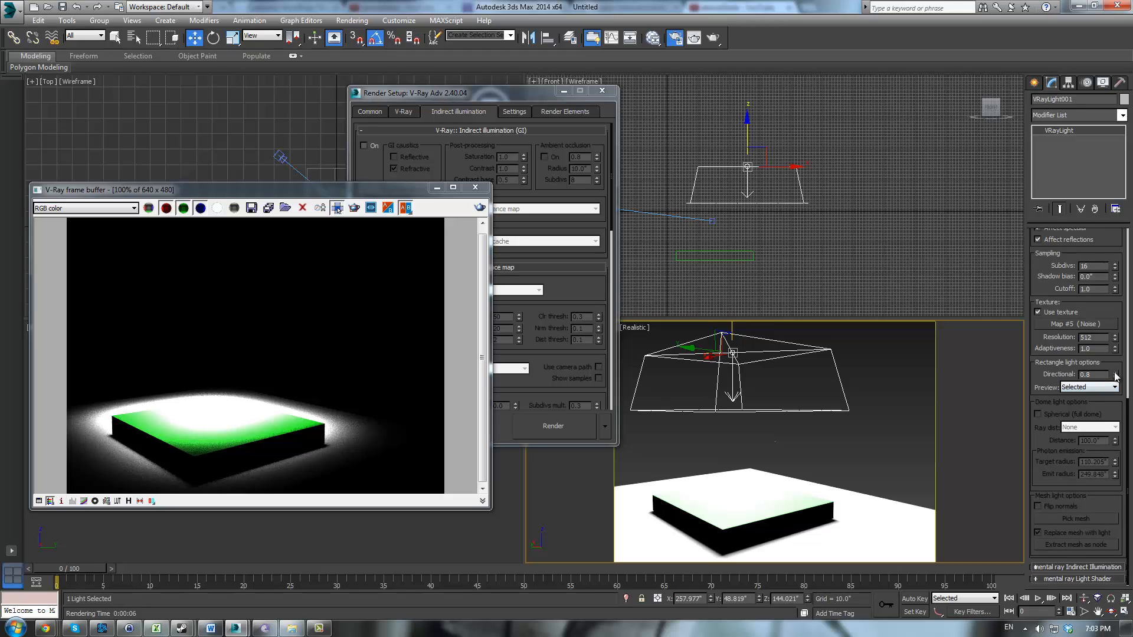
{"action": "left_click_drag", "start_coordinate": [1115, 376], "coordinate": [1081, 323]}
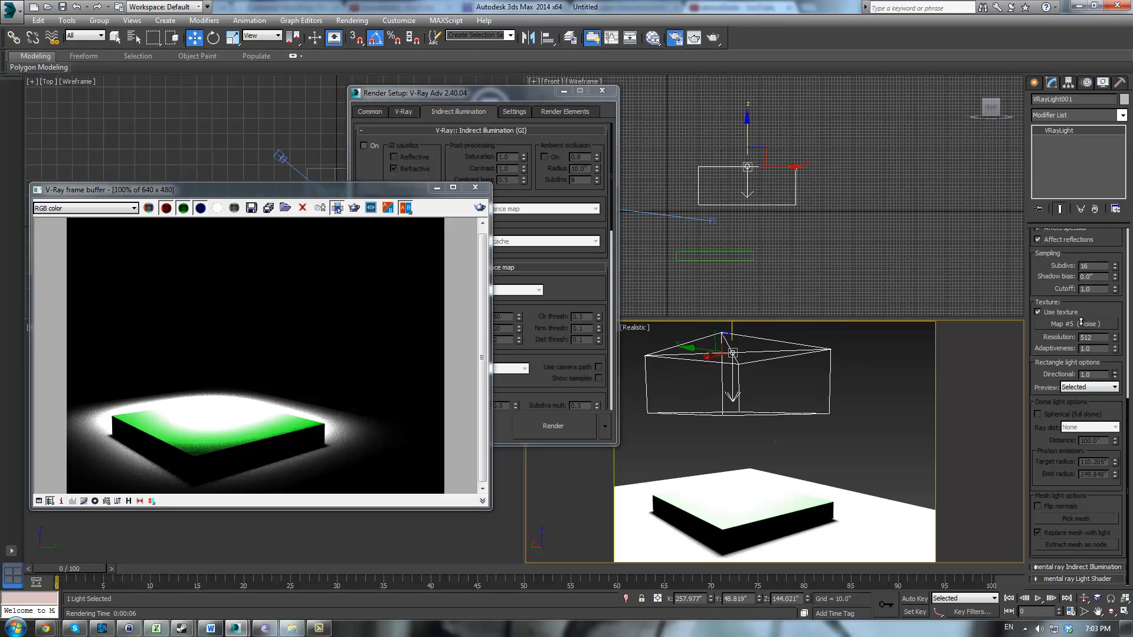
{"action": "left_click", "coordinate": [479, 207]}
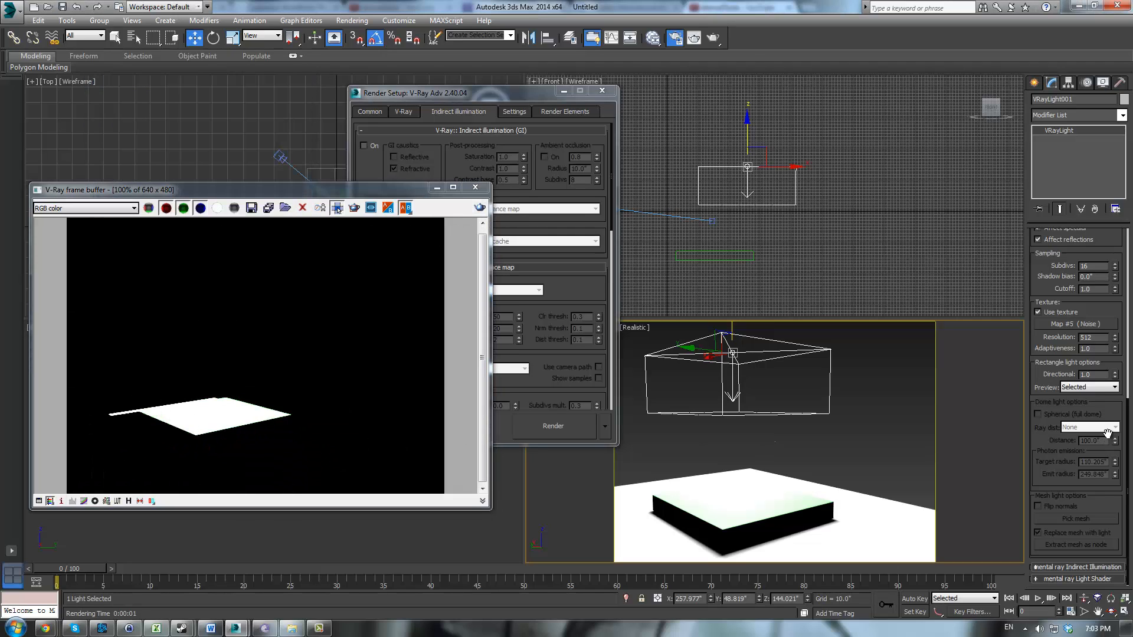
Step: Lower the rectangle light's Directional value to 0.0 and render the camera view
{"action": "left_click_drag", "start_coordinate": [1114, 376], "coordinate": [1107, 466]}
{"action": "left_click", "coordinate": [479, 207]}
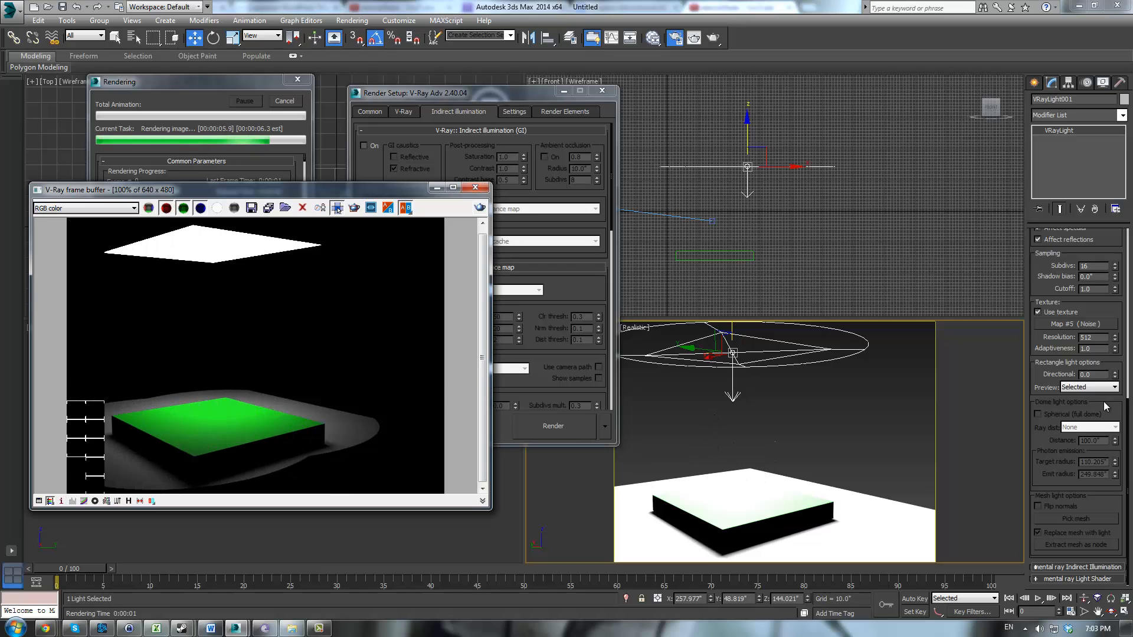
Step: Expand the mental ray Indirect Illumination rollout and review its settings and the VRayLight's general, intensity, size and option parameters
{"action": "left_click_drag", "start_coordinate": [1109, 409], "coordinate": [1117, 341]}
{"action": "left_click", "coordinate": [1065, 568]}
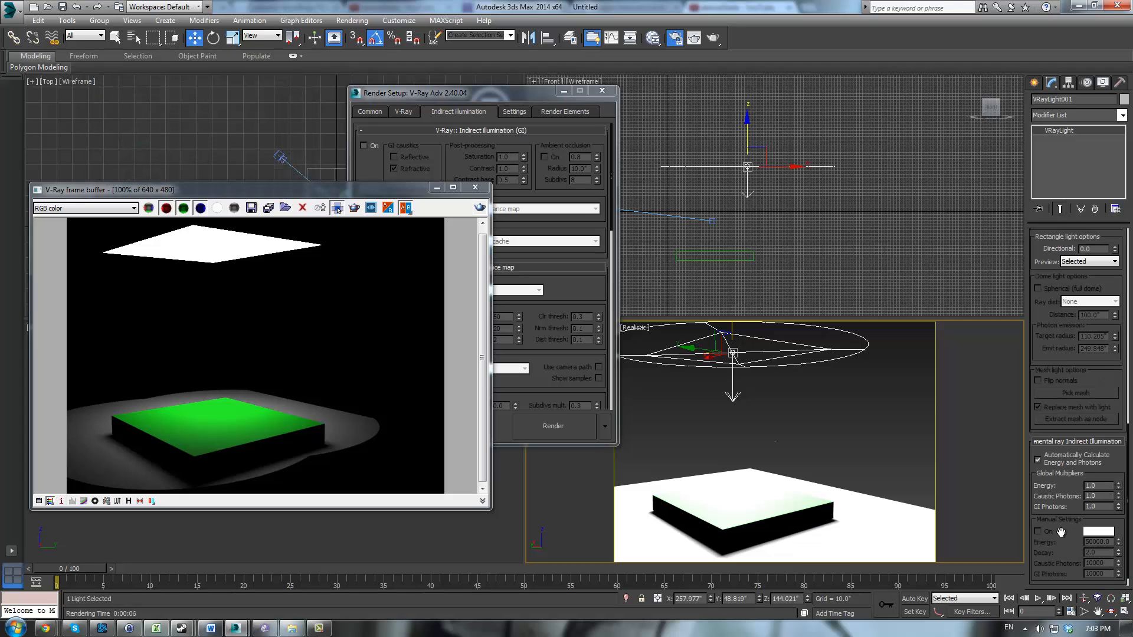
{"action": "left_click_drag", "start_coordinate": [1070, 485], "coordinate": [1073, 394]}
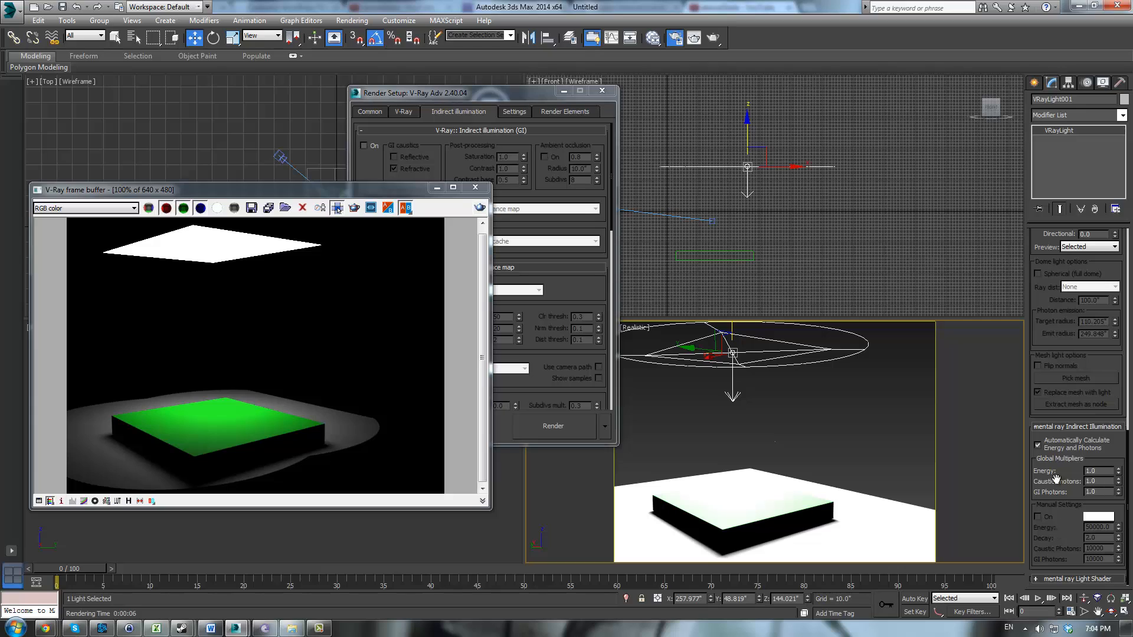
{"action": "scroll", "coordinate": [1101, 372], "scroll_direction": "up", "scroll_amount": 5}
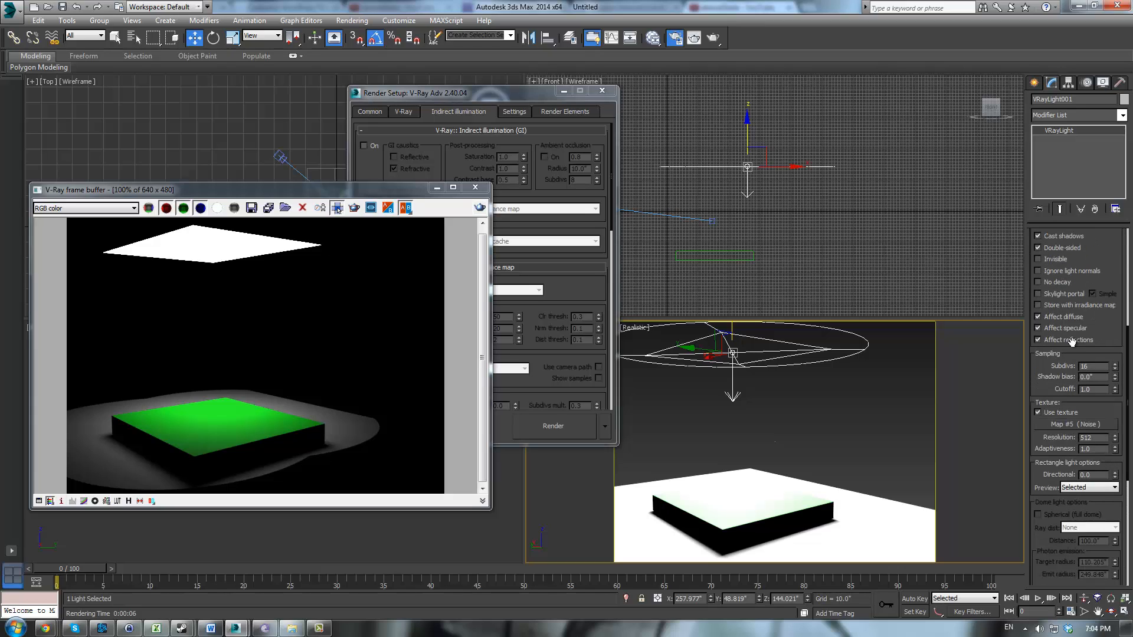
{"action": "scroll", "coordinate": [1106, 322], "scroll_direction": "up", "scroll_amount": 5}
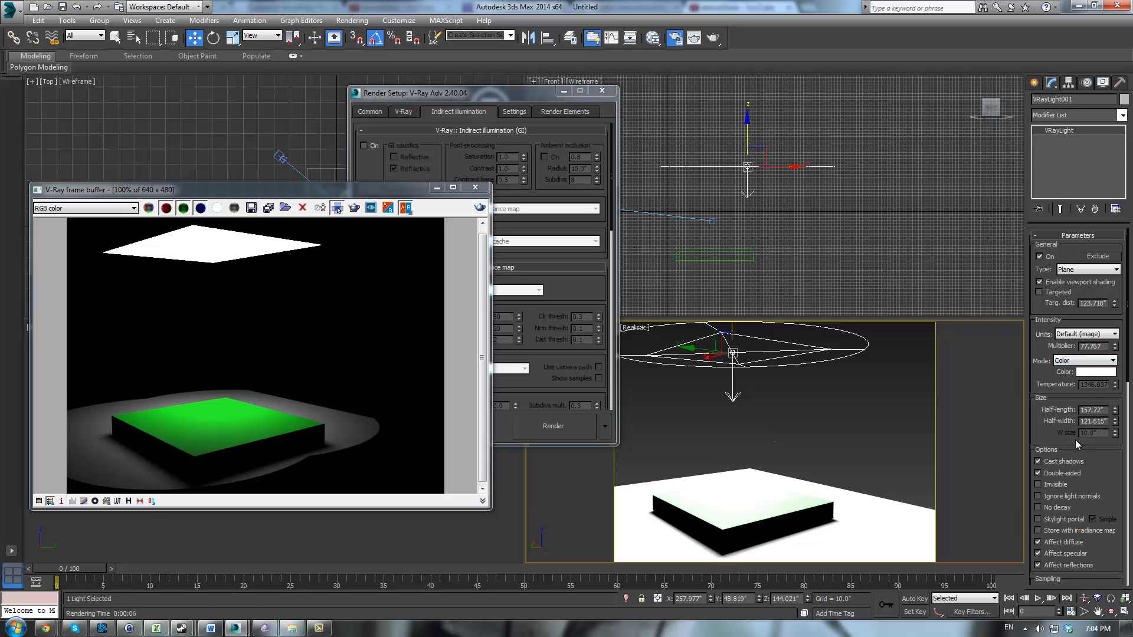
{"action": "left_click_drag", "start_coordinate": [1102, 484], "coordinate": [1091, 387]}
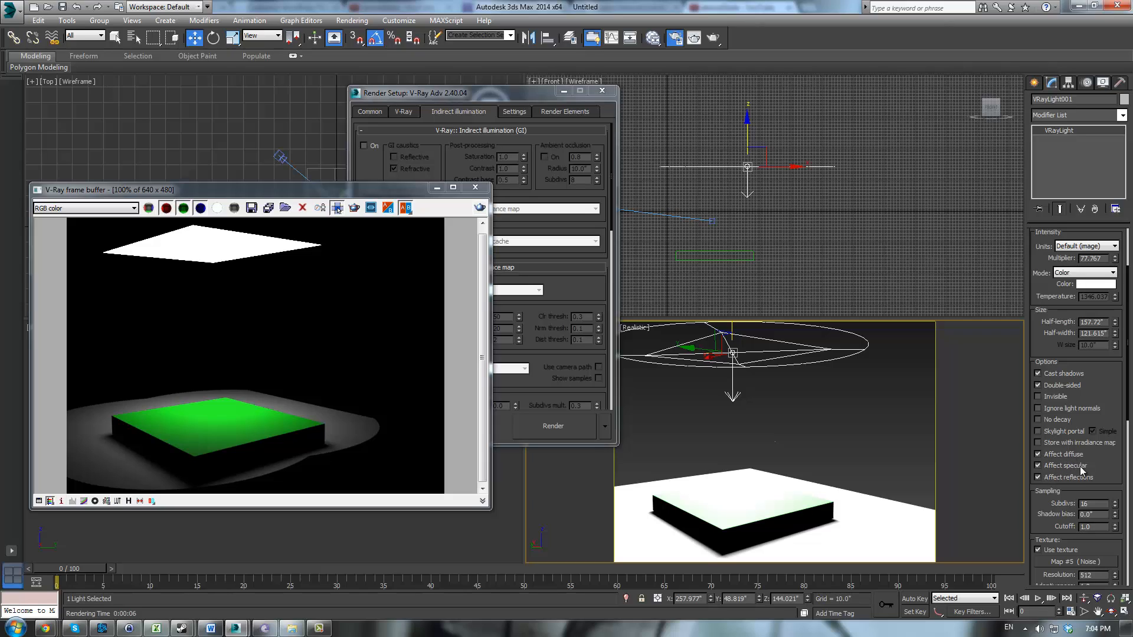
Step: Set the VRayLight's Shadow bias to 0.002 inches in the sampling settings
{"action": "scroll", "coordinate": [1105, 446], "scroll_direction": "down", "scroll_amount": 3}
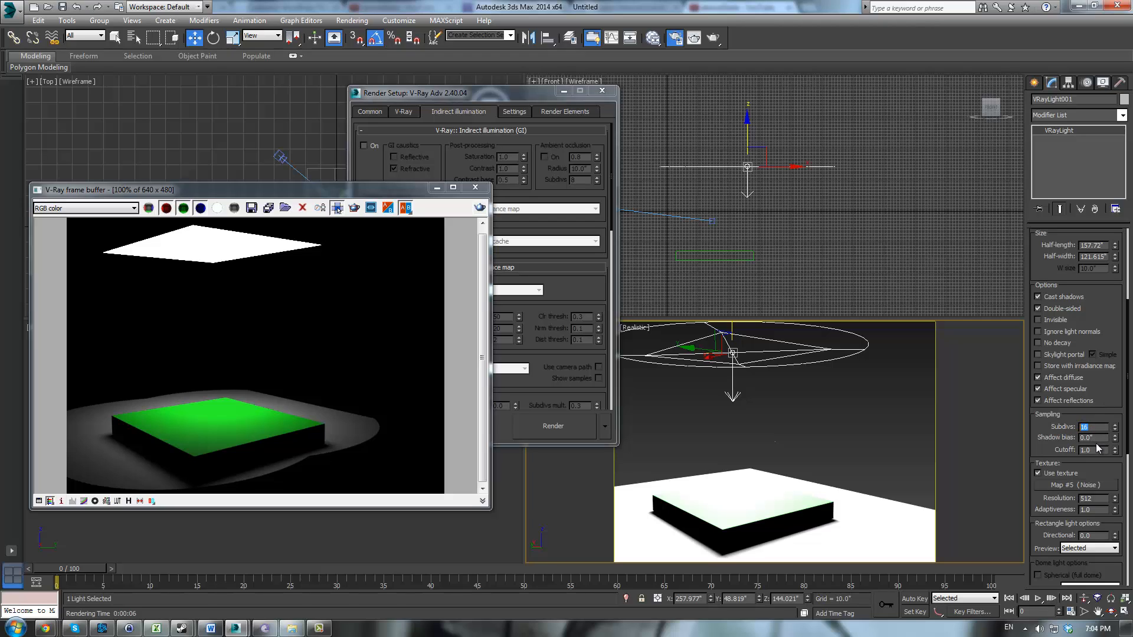
{"action": "key", "text": "Tab"}
{"action": "type", "text": ".002"}
{"action": "key", "text": "Return"}
Step: Set the rectangle light's Directional value to 0.42 and its Preview to Never
{"action": "scroll", "coordinate": [1095, 383], "scroll_direction": "down", "scroll_amount": 5}
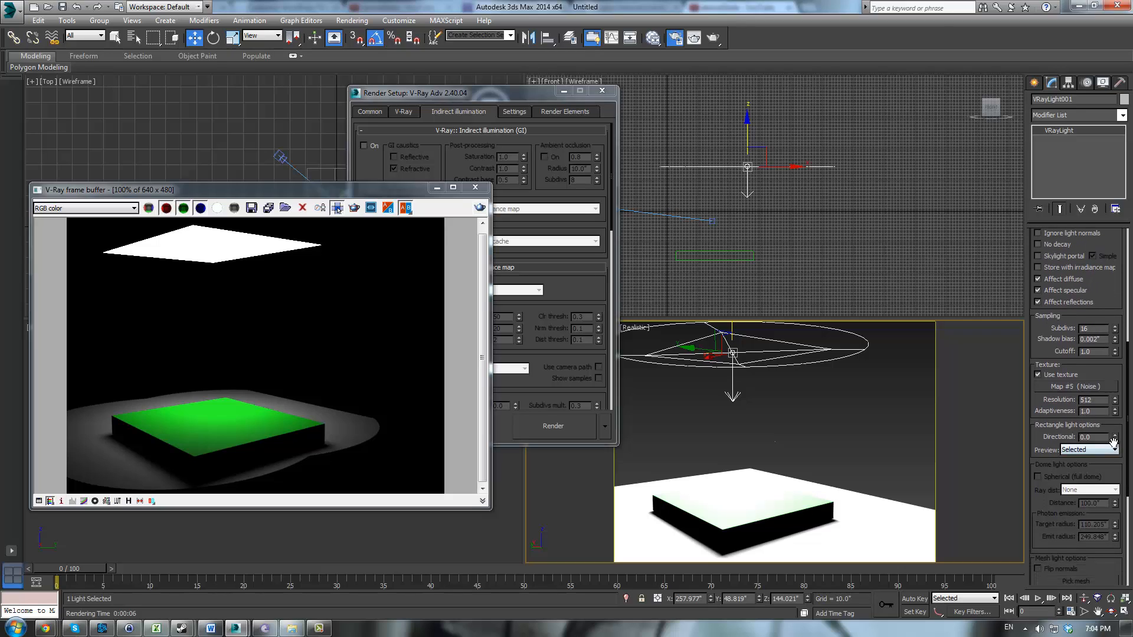
{"action": "left_click_drag", "start_coordinate": [1117, 436], "coordinate": [1117, 415]}
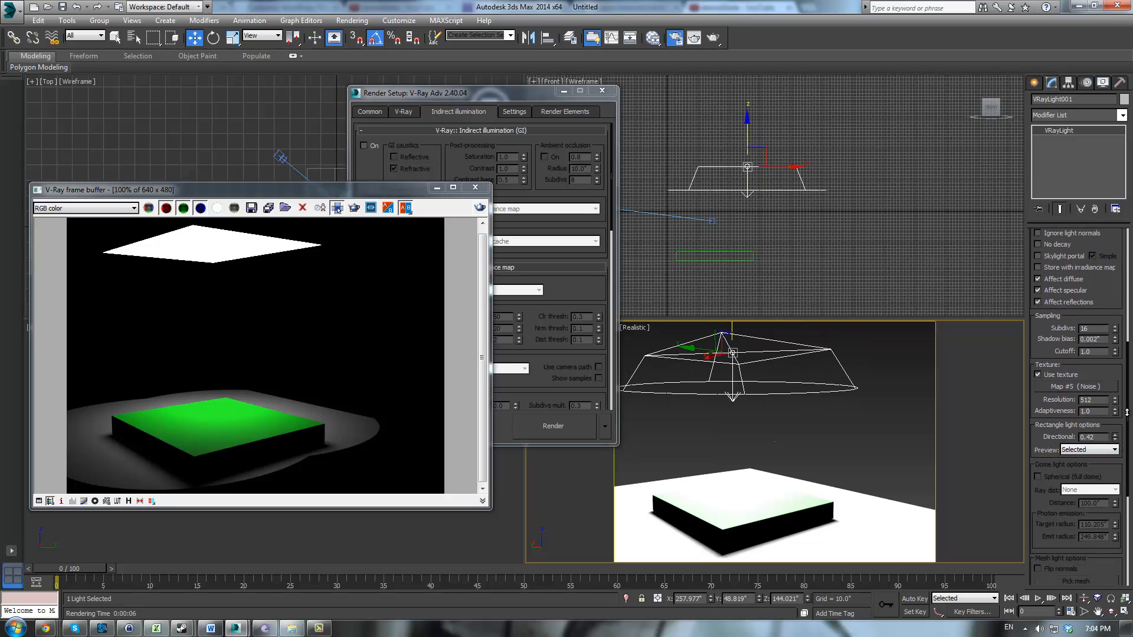
{"action": "left_click", "coordinate": [1077, 452]}
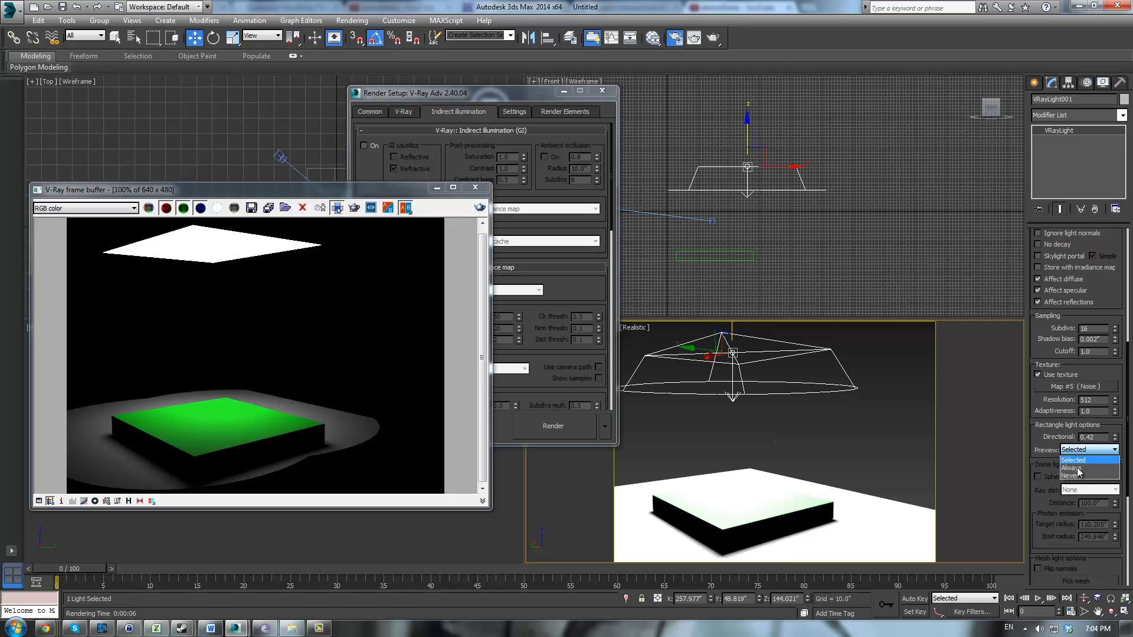
{"action": "left_click", "coordinate": [1080, 476]}
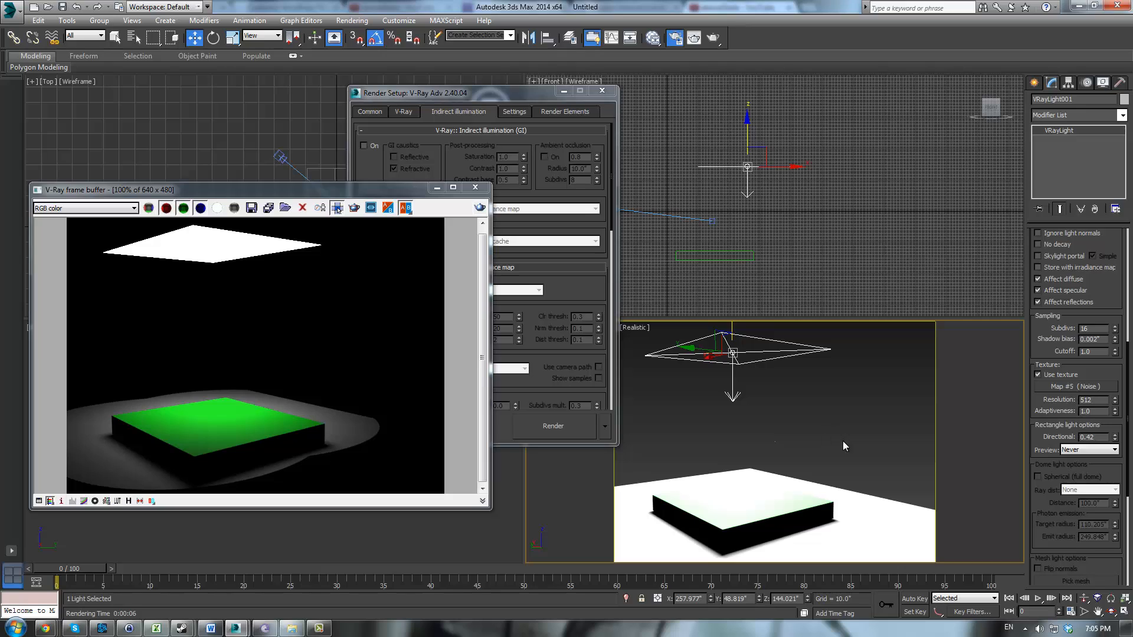
{"action": "left_click_drag", "start_coordinate": [1034, 444], "coordinate": [1065, 541]}
{"action": "left_click_drag", "start_coordinate": [1093, 344], "coordinate": [1093, 414]}
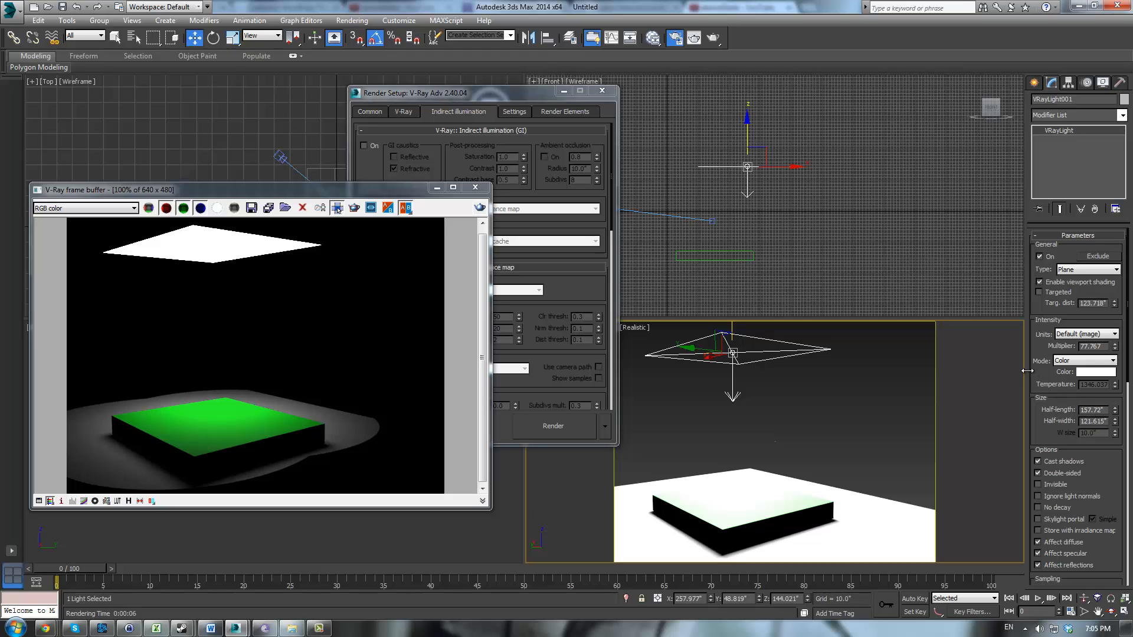